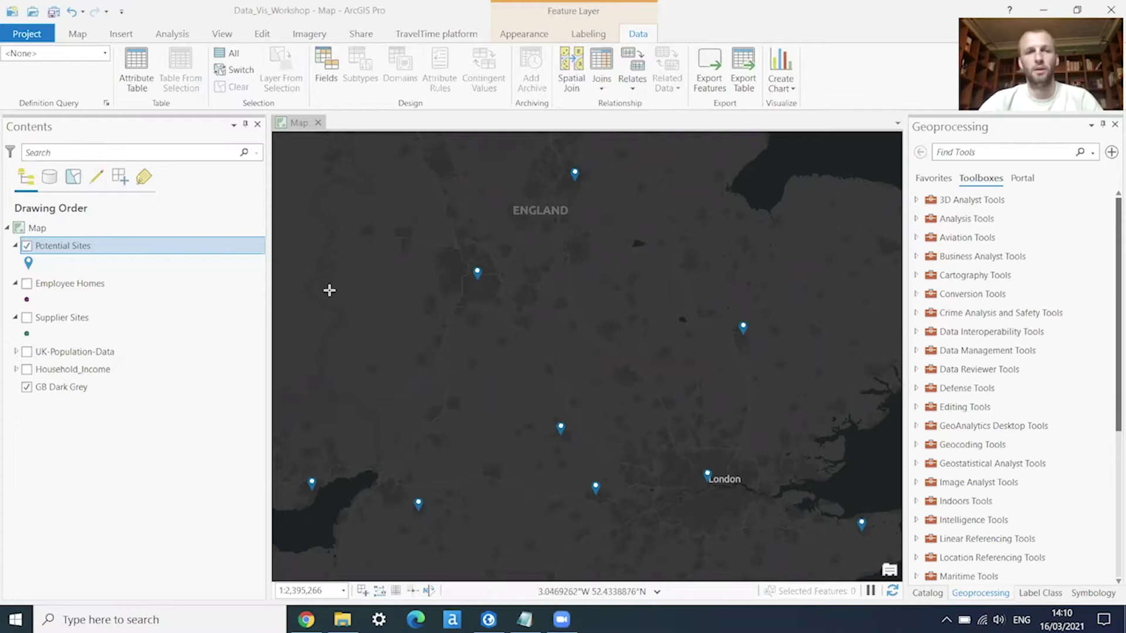
Narrow the Contents pane and open the Time Map Advanced tool from the TravelTime_Platform toolbox
{"action": "left_click_drag", "start_coordinate": [241, 315], "coordinate": [170, 321]}
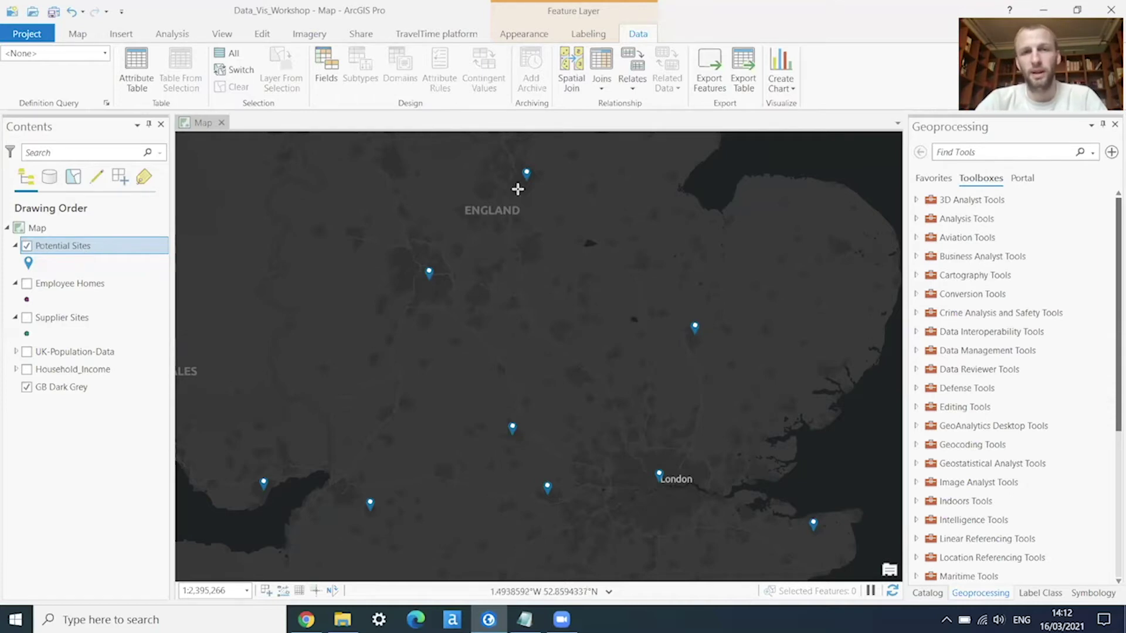
{"action": "left_click", "coordinate": [78, 34]}
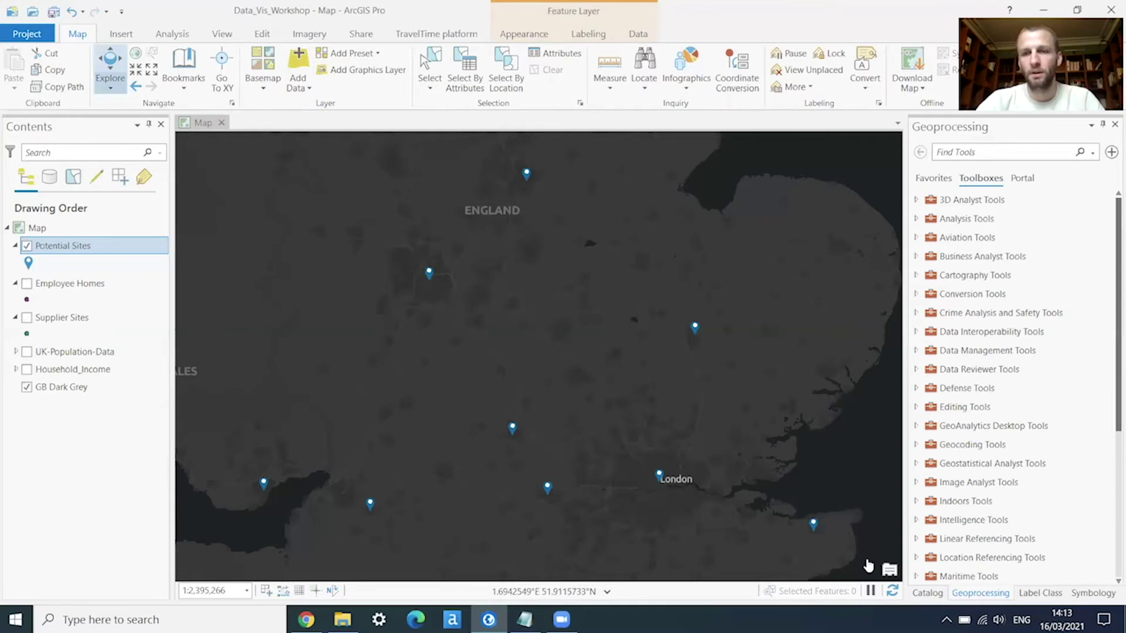
{"action": "left_click", "coordinate": [928, 595]}
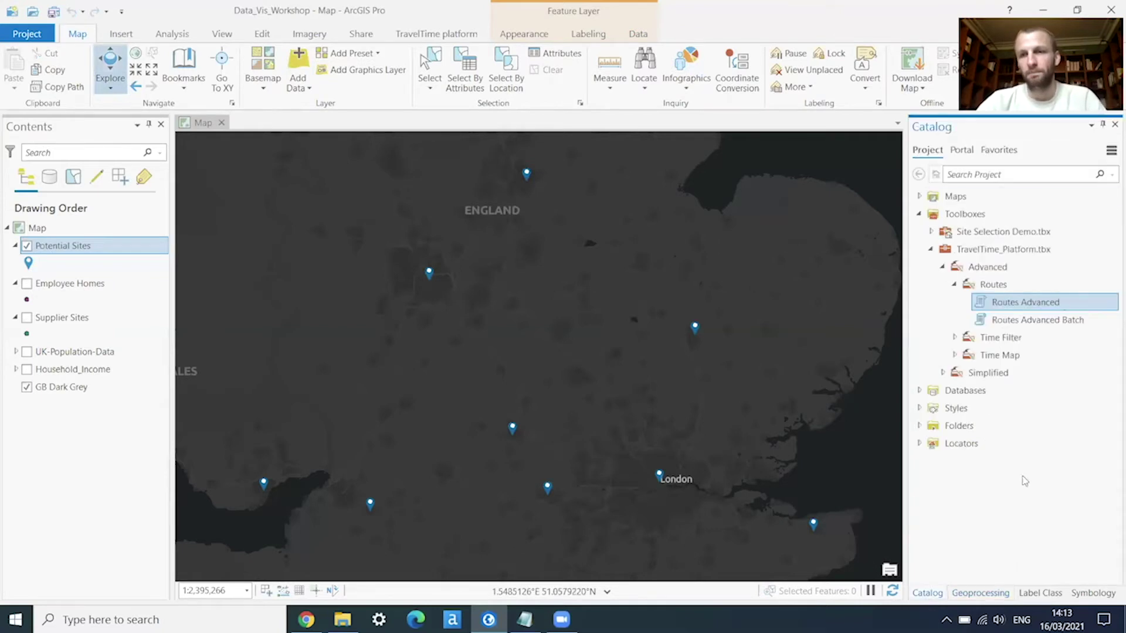
{"action": "left_click", "coordinate": [954, 287]}
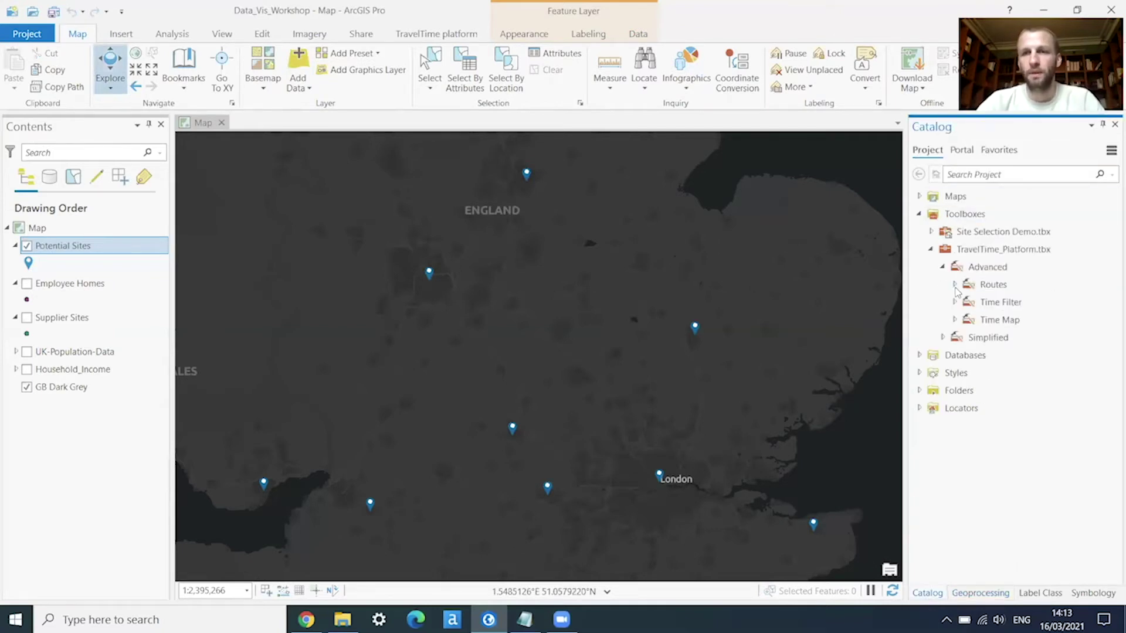
{"action": "mouse_move", "coordinate": [1010, 248]}
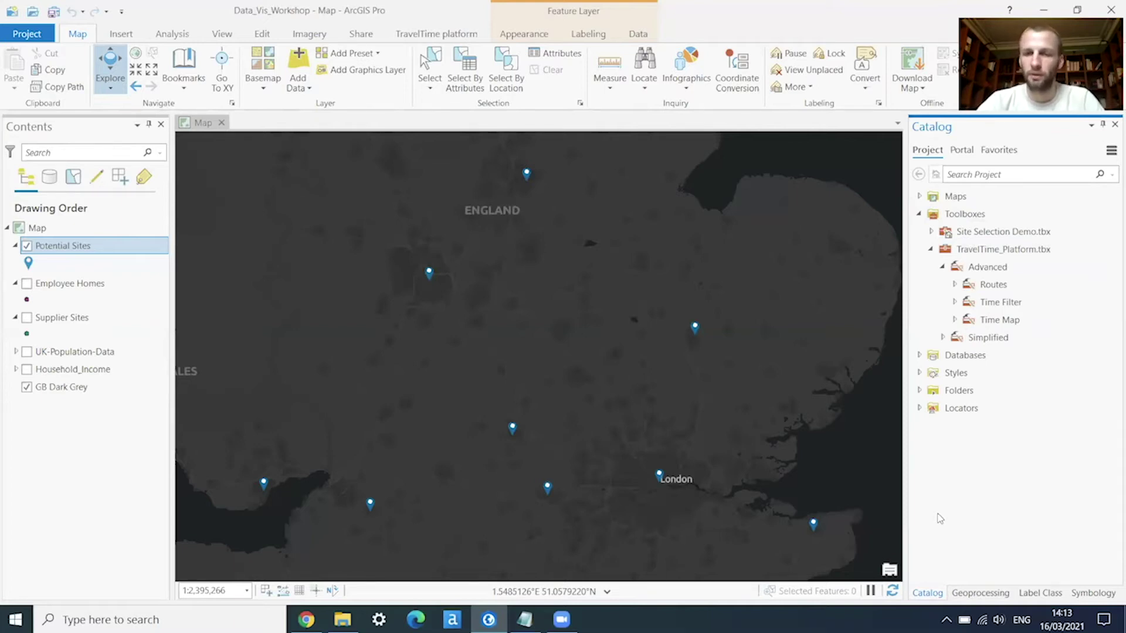
{"action": "left_click", "coordinate": [954, 320]}
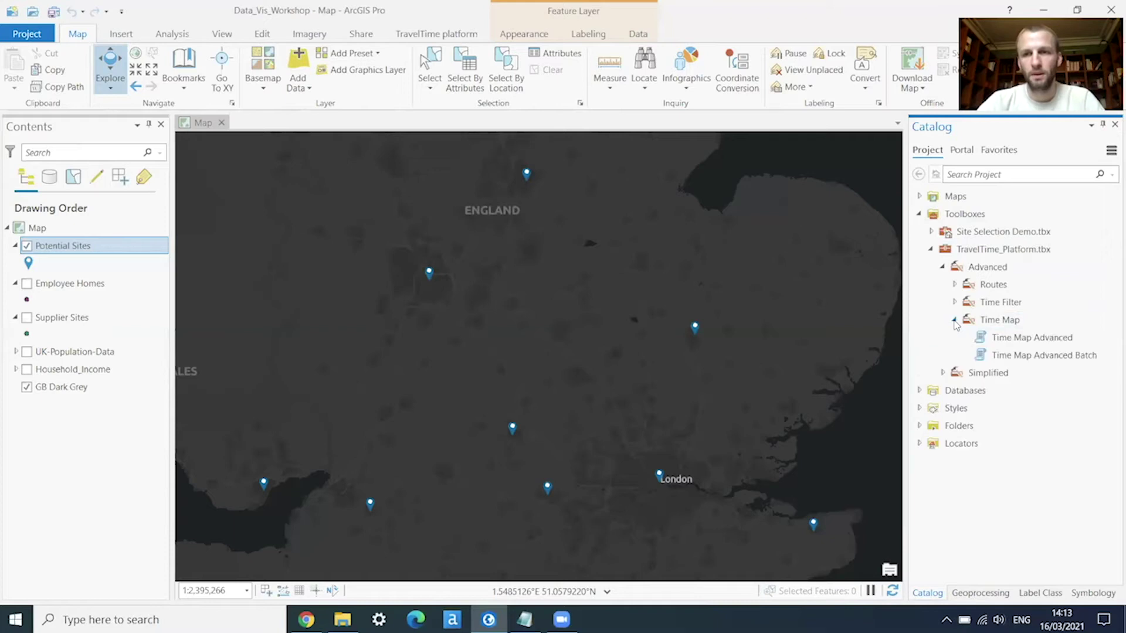
{"action": "left_click", "coordinate": [1017, 339]}
{"action": "double_click", "coordinate": [1018, 338]}
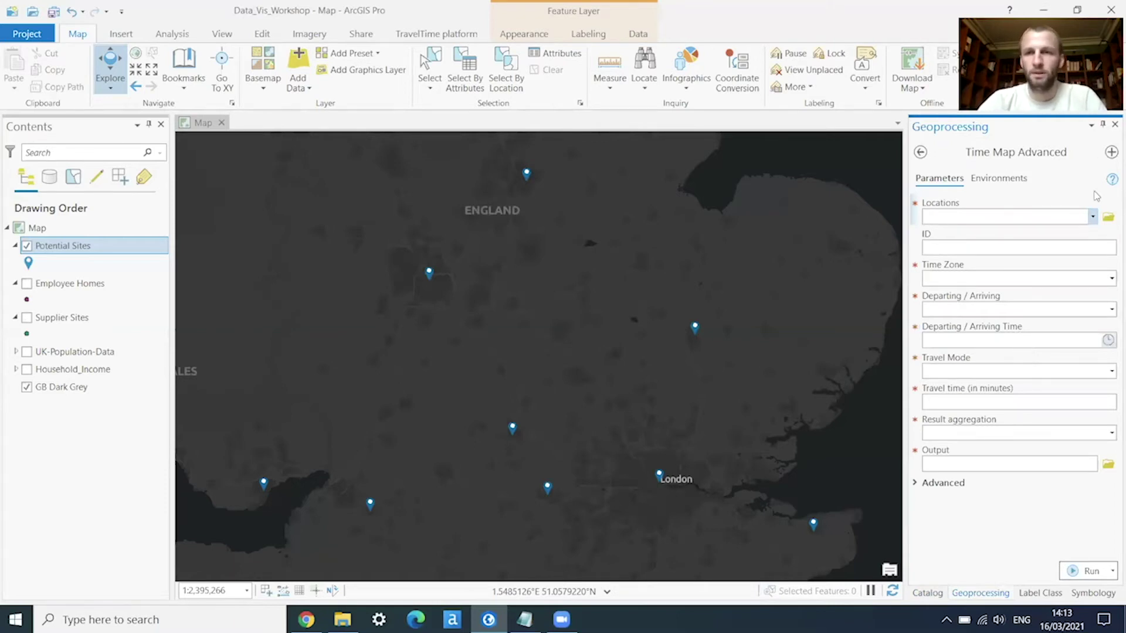
Use the Potential Sites layer as the time map's locations and City as its ID field
{"action": "left_click", "coordinate": [1093, 217]}
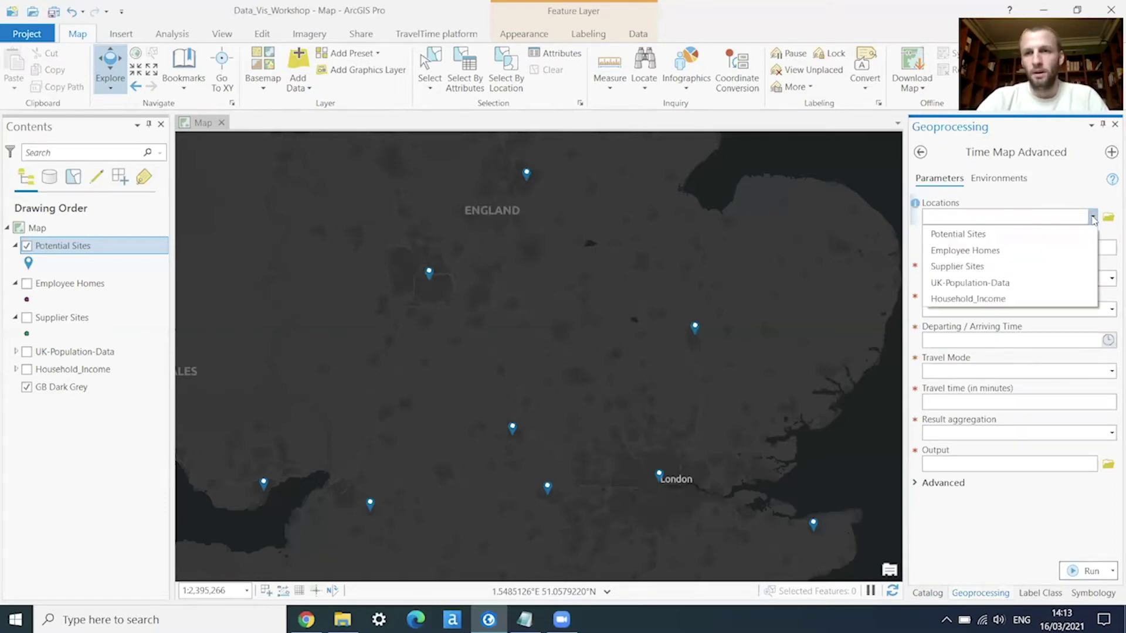
{"action": "left_click", "coordinate": [976, 235]}
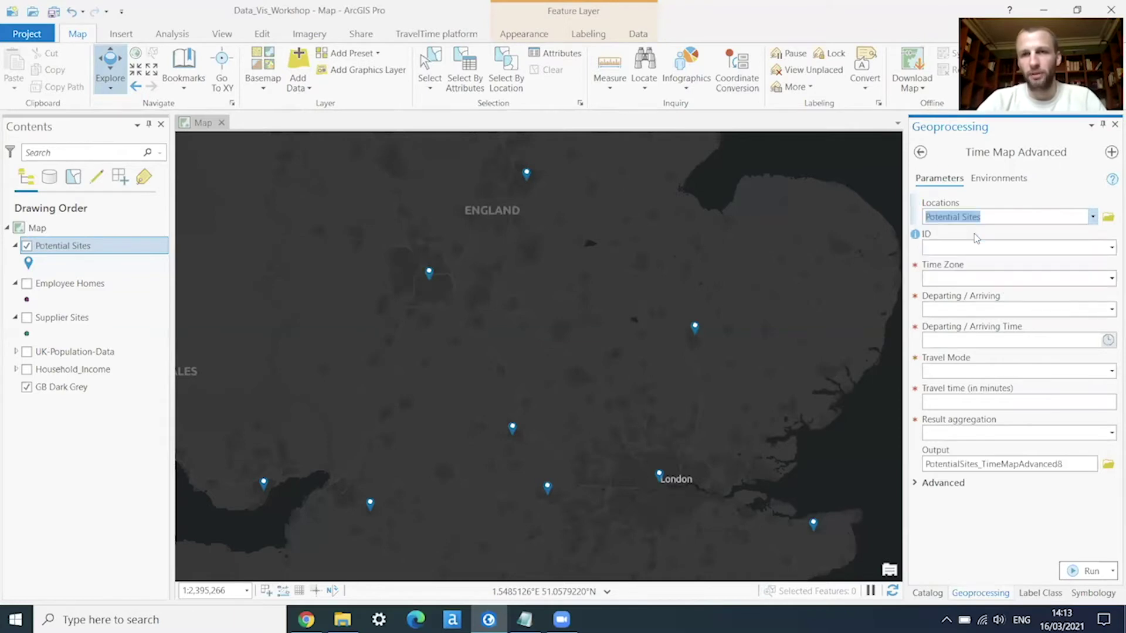
{"action": "left_click", "coordinate": [1111, 248]}
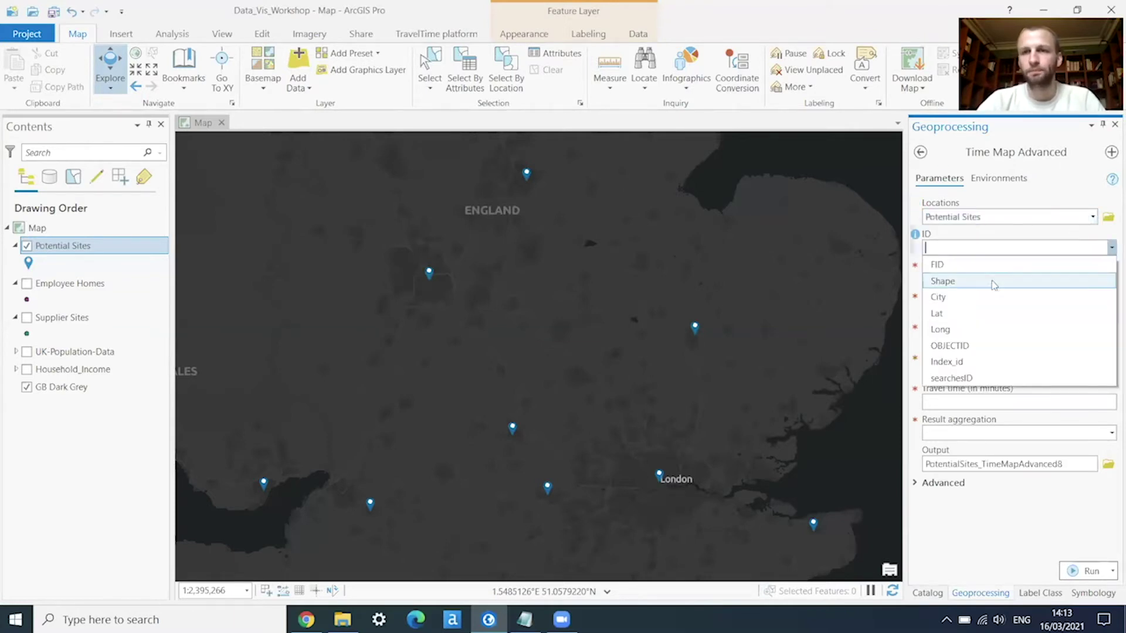
{"action": "left_click", "coordinate": [961, 298]}
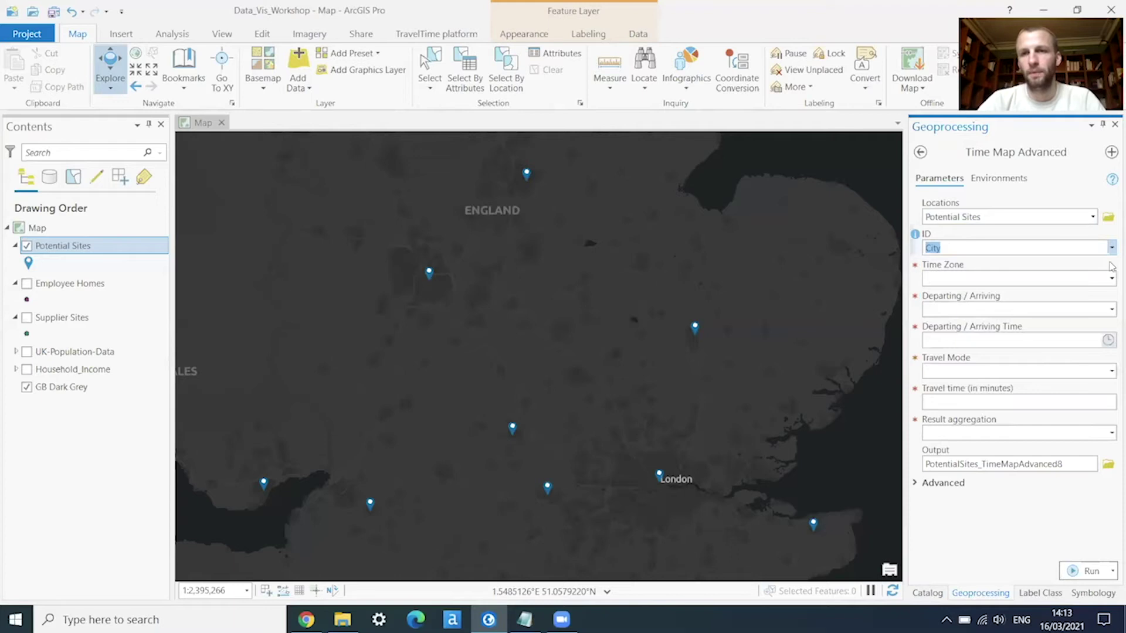
Set the time zone of the time map to UTC
{"action": "left_click", "coordinate": [1095, 280]}
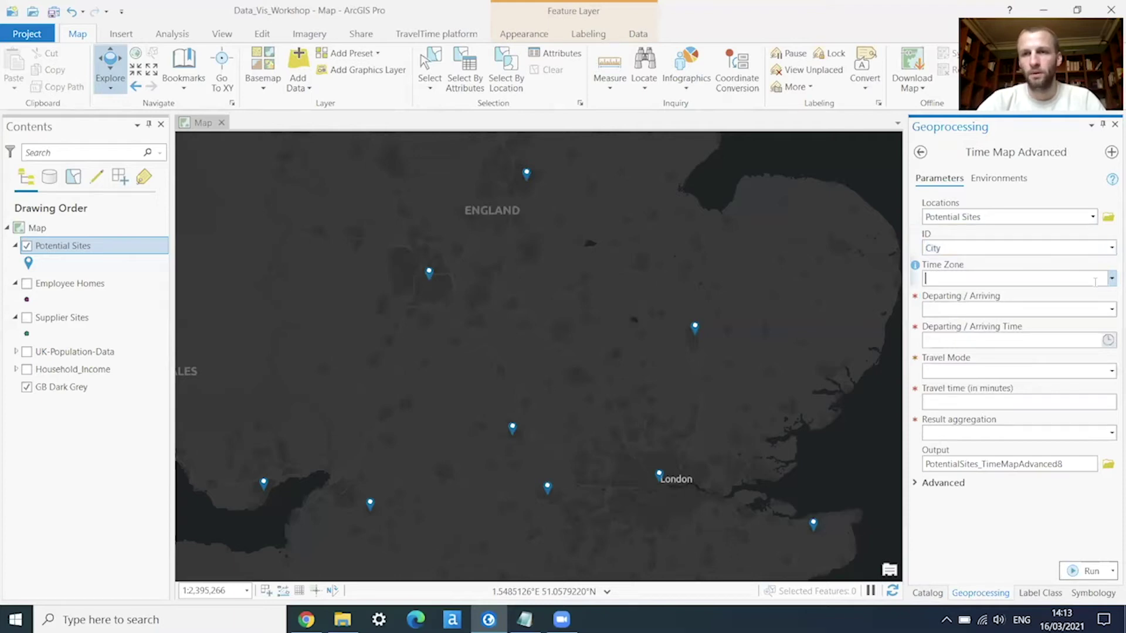
{"action": "type", "text": "UTC"}
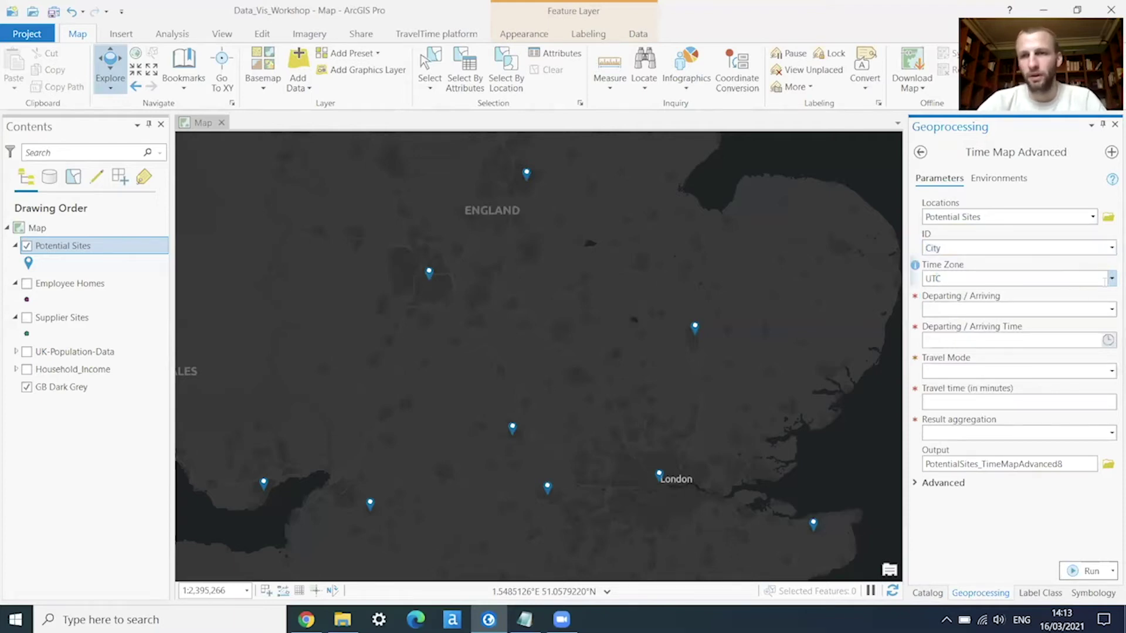
{"action": "left_click", "coordinate": [1109, 279]}
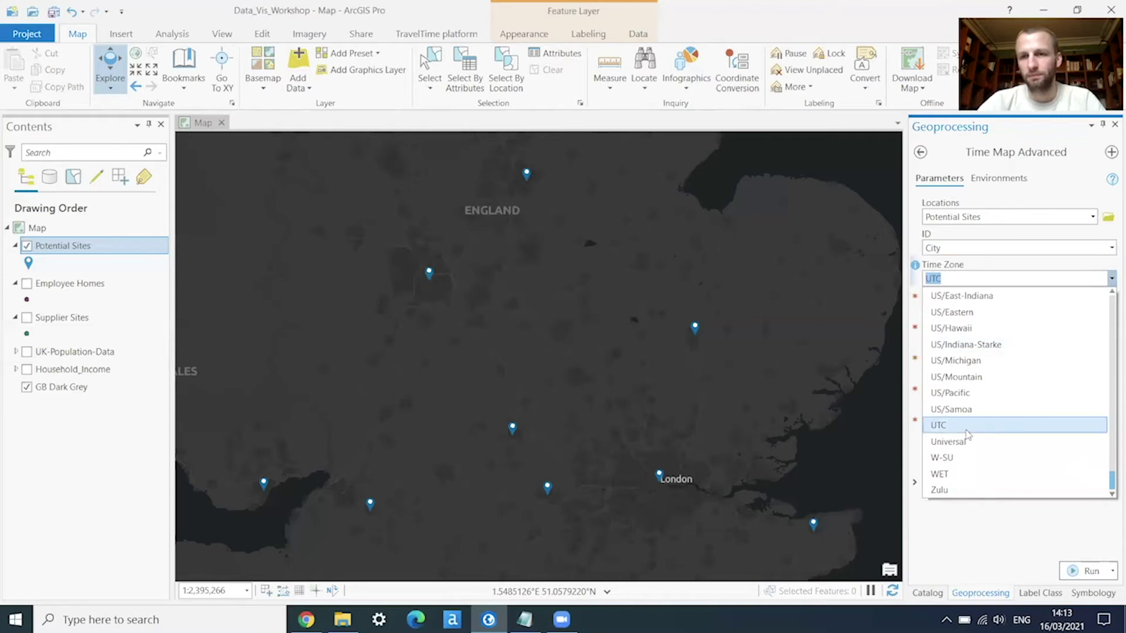
{"action": "left_click", "coordinate": [967, 428]}
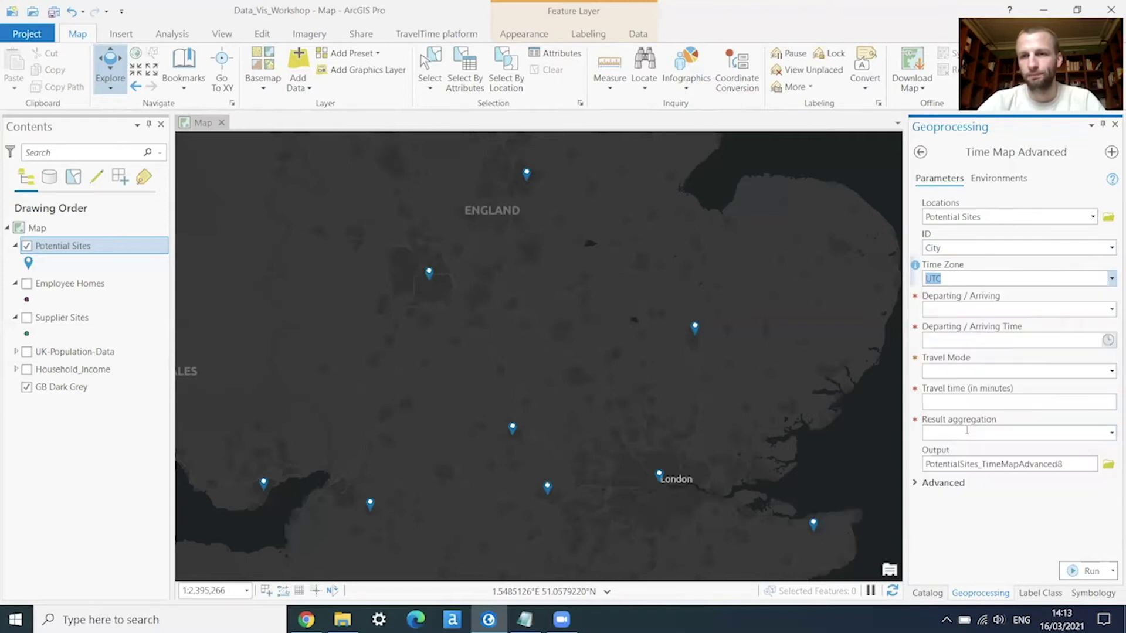
Make the time map calculate by arrival, with the arriving time set to 16/03/2021 12:00:00
{"action": "left_click", "coordinate": [1111, 310]}
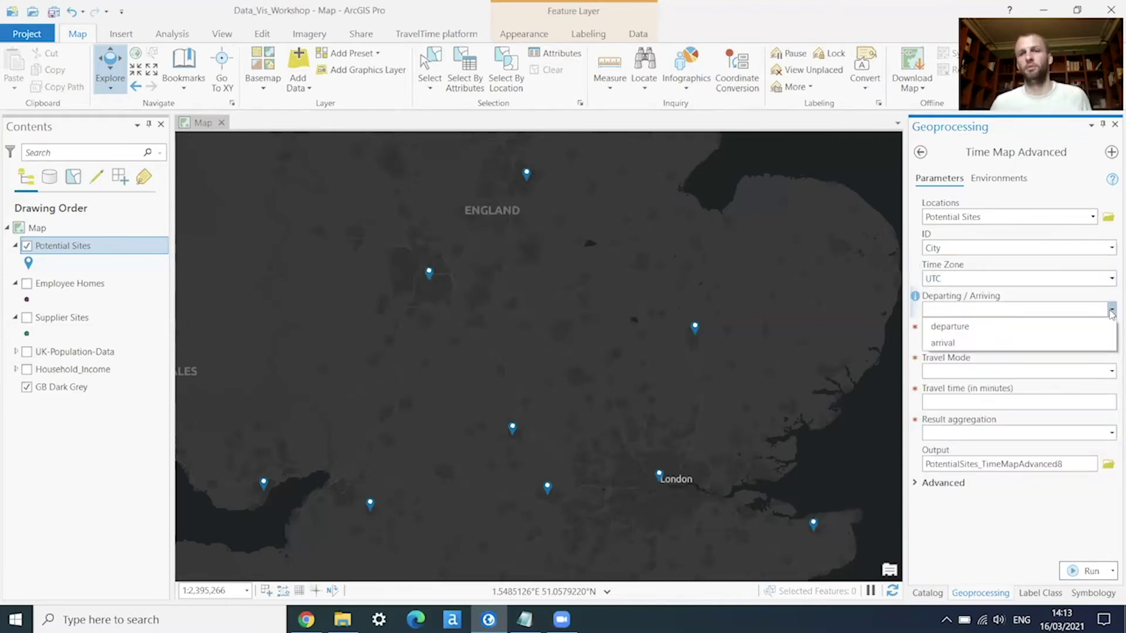
{"action": "left_click", "coordinate": [1027, 347]}
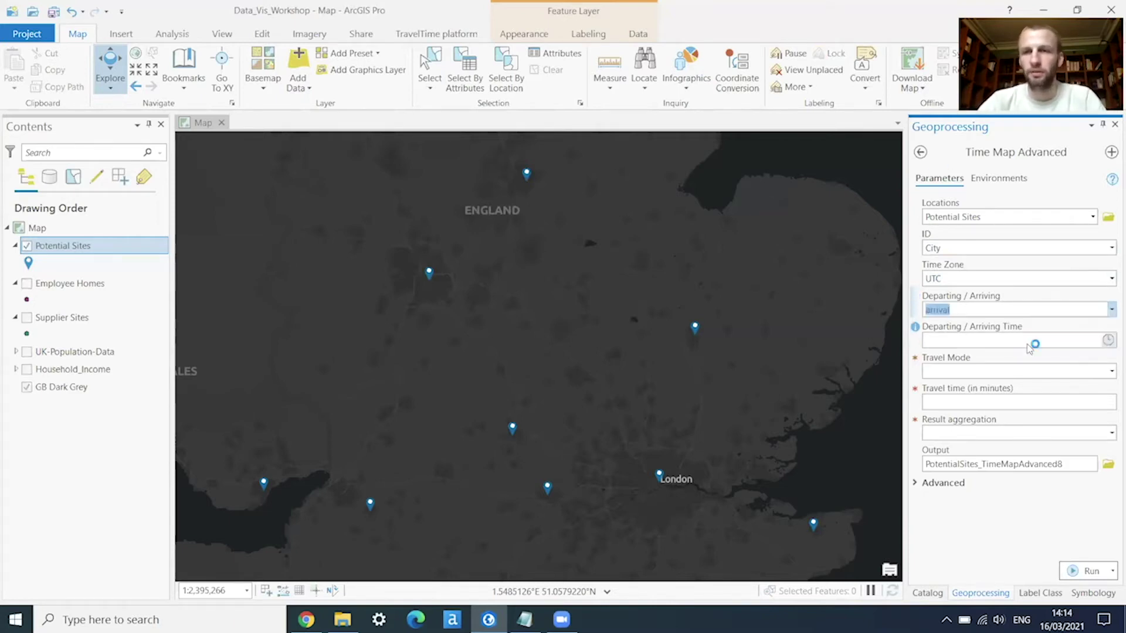
{"action": "left_click", "coordinate": [1108, 340]}
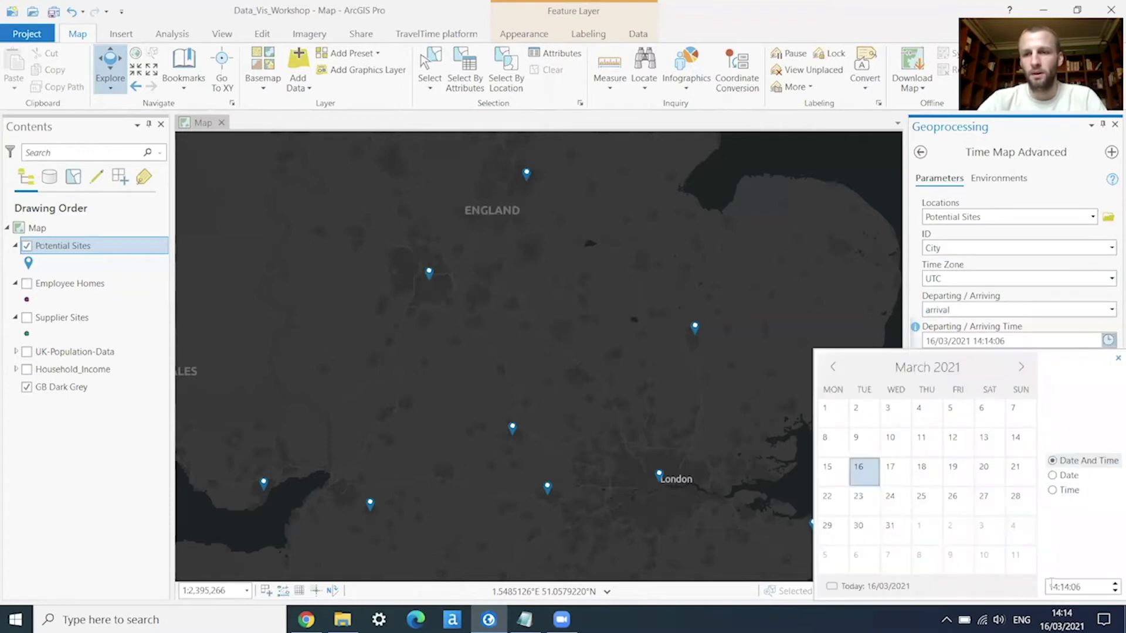
{"action": "left_click_drag", "start_coordinate": [1049, 586], "coordinate": [1073, 587]}
{"action": "type", "text": "12:0"}
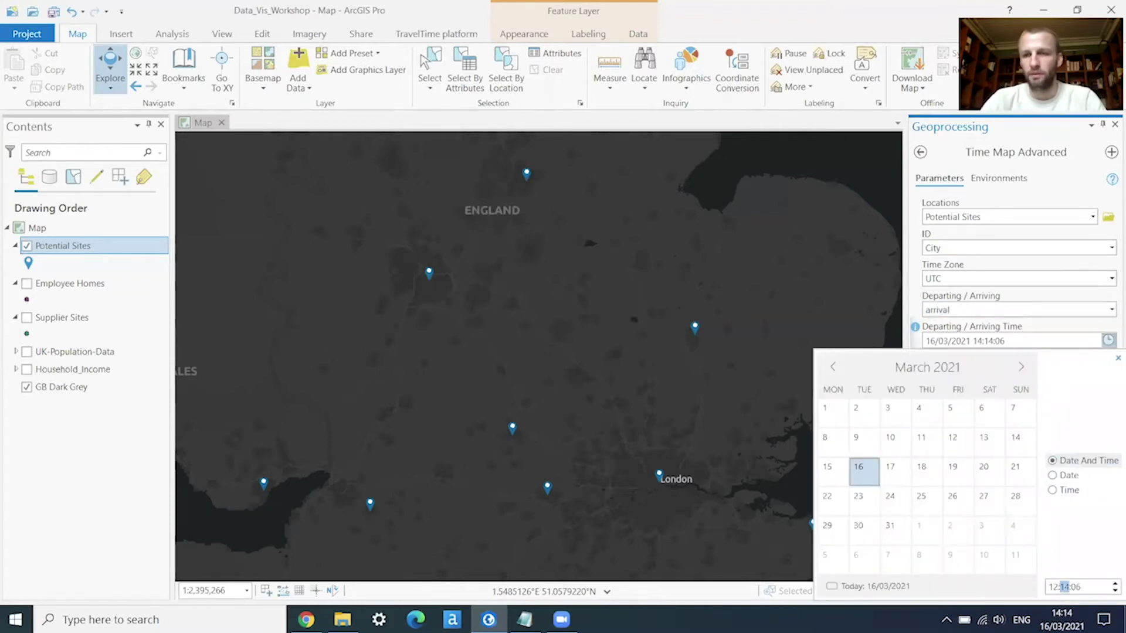
{"action": "type", "text": "0:00"}
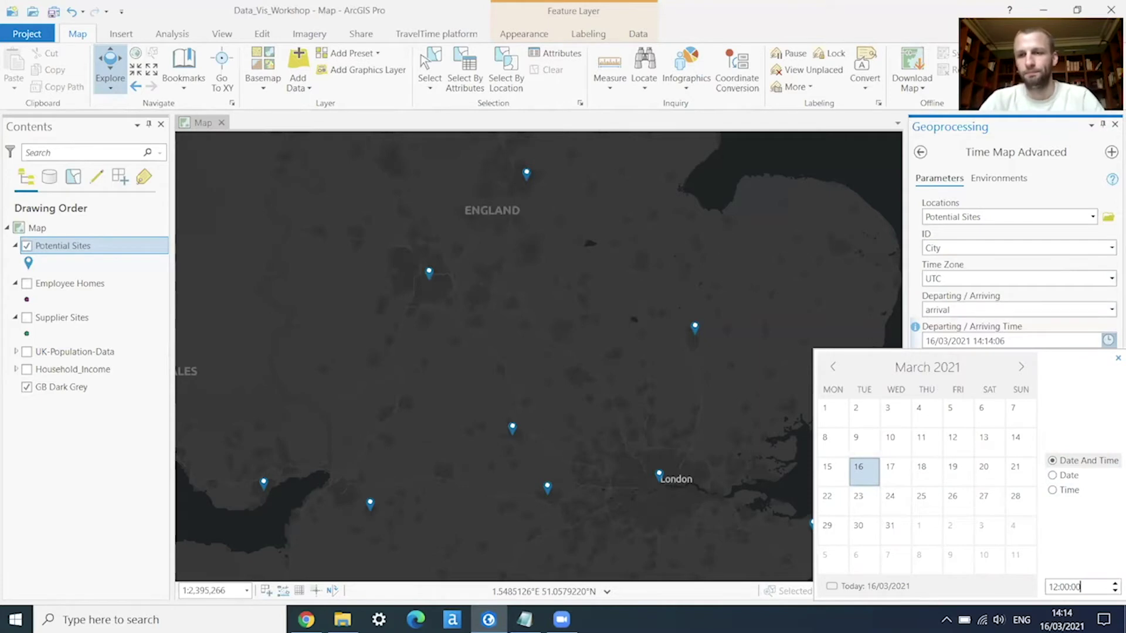
{"action": "left_click", "coordinate": [1117, 358]}
Set the travel mode to public_transport, the travel time to 60 minutes and the result aggregation to NORMAL
{"action": "left_click", "coordinate": [1111, 370]}
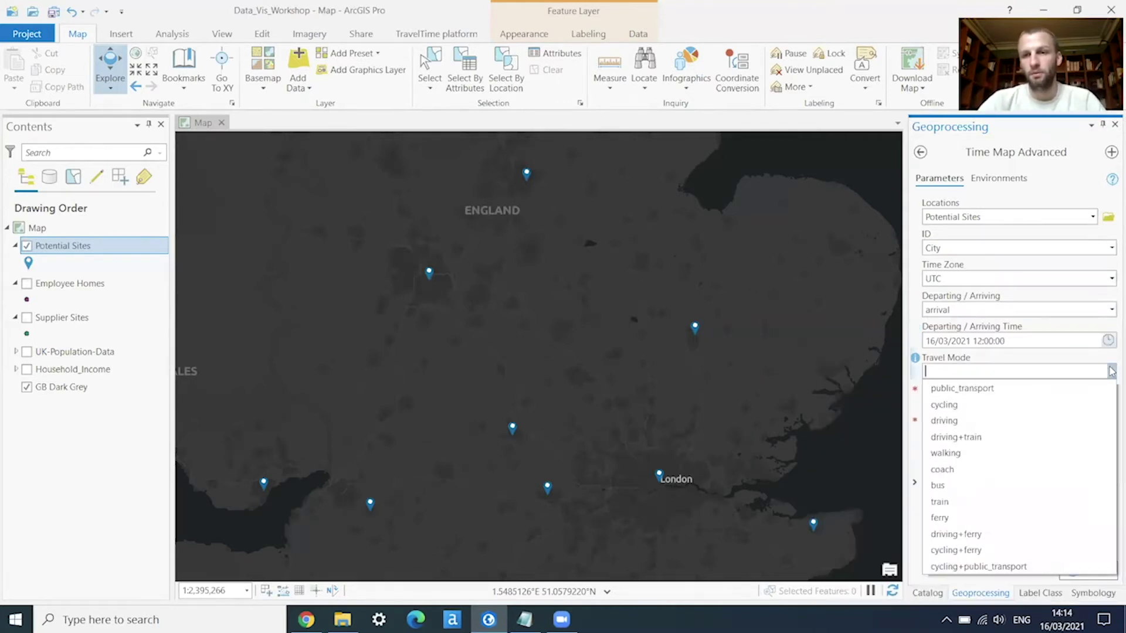
{"action": "left_click", "coordinate": [996, 389]}
{"action": "left_click", "coordinate": [1029, 401]}
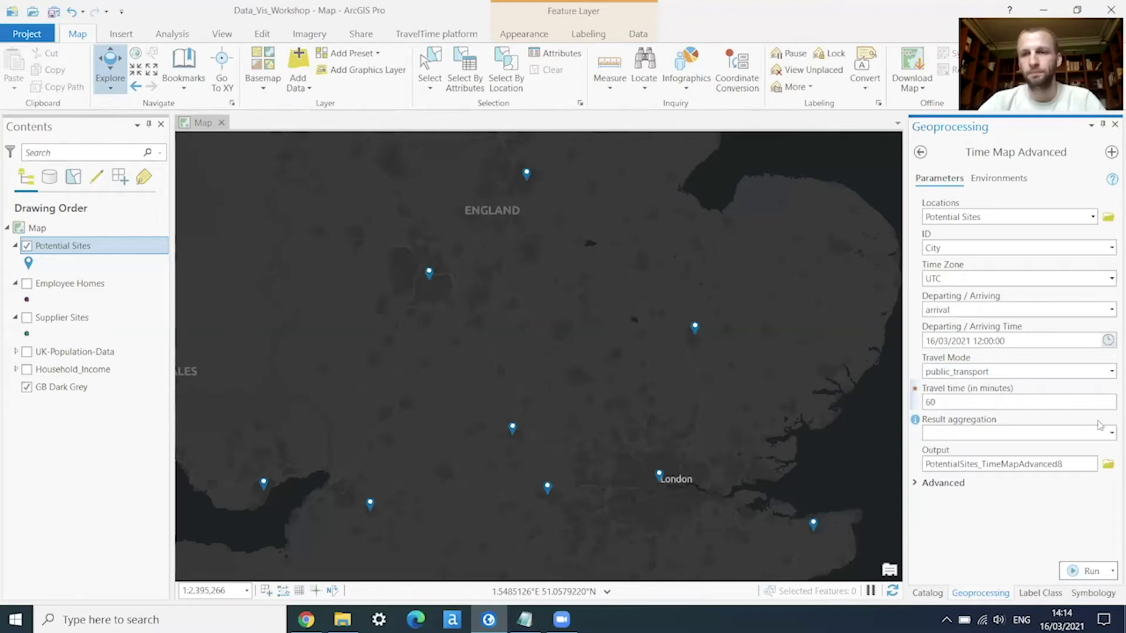
{"action": "left_click", "coordinate": [1111, 432]}
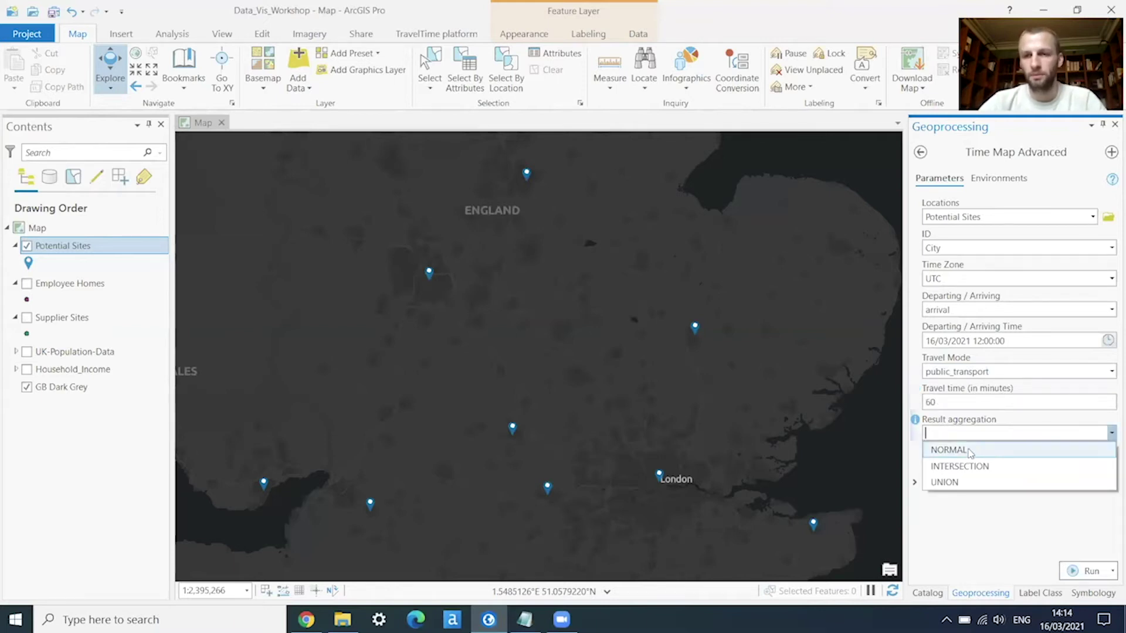
{"action": "left_click", "coordinate": [969, 451]}
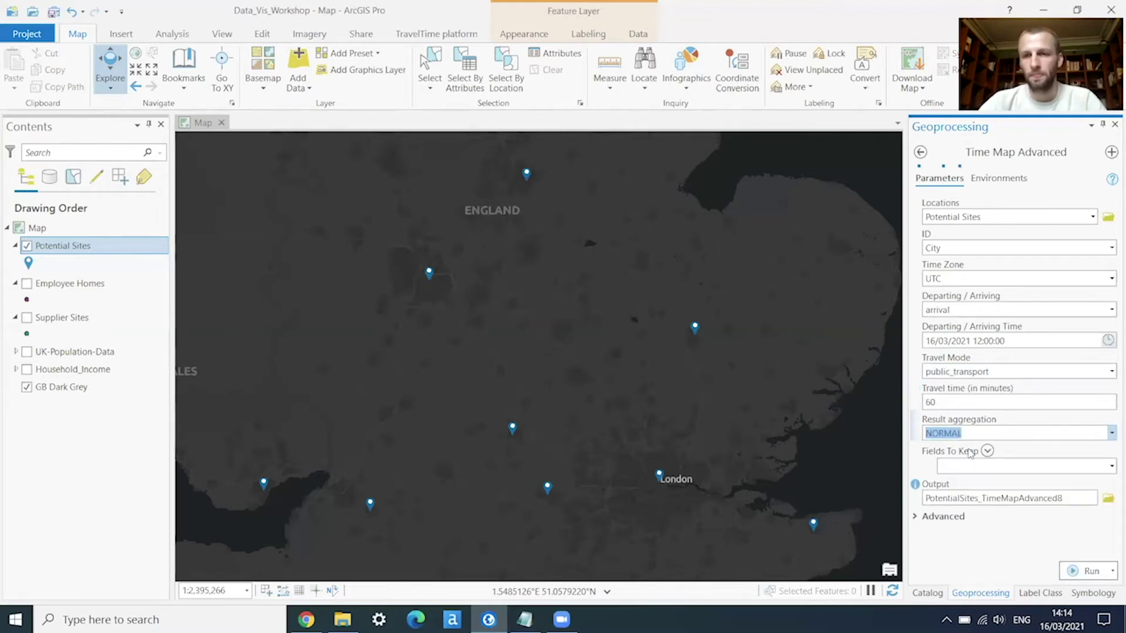
Keep the City field in the output and run the Time Map Advanced tool
{"action": "left_click", "coordinate": [1111, 468]}
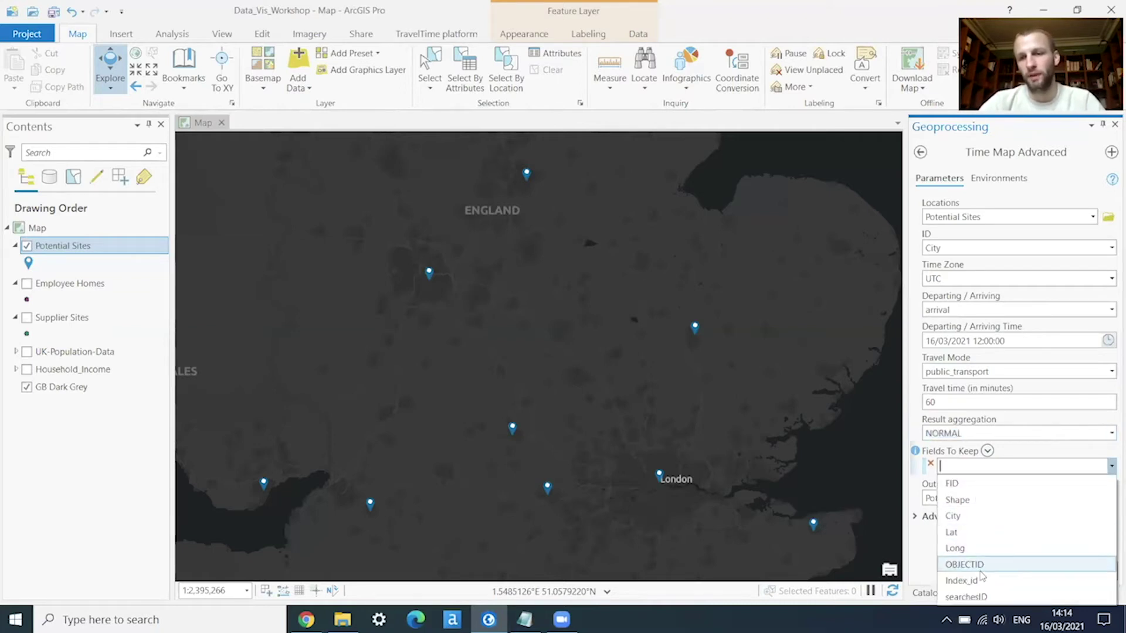
{"action": "left_click", "coordinate": [1005, 516]}
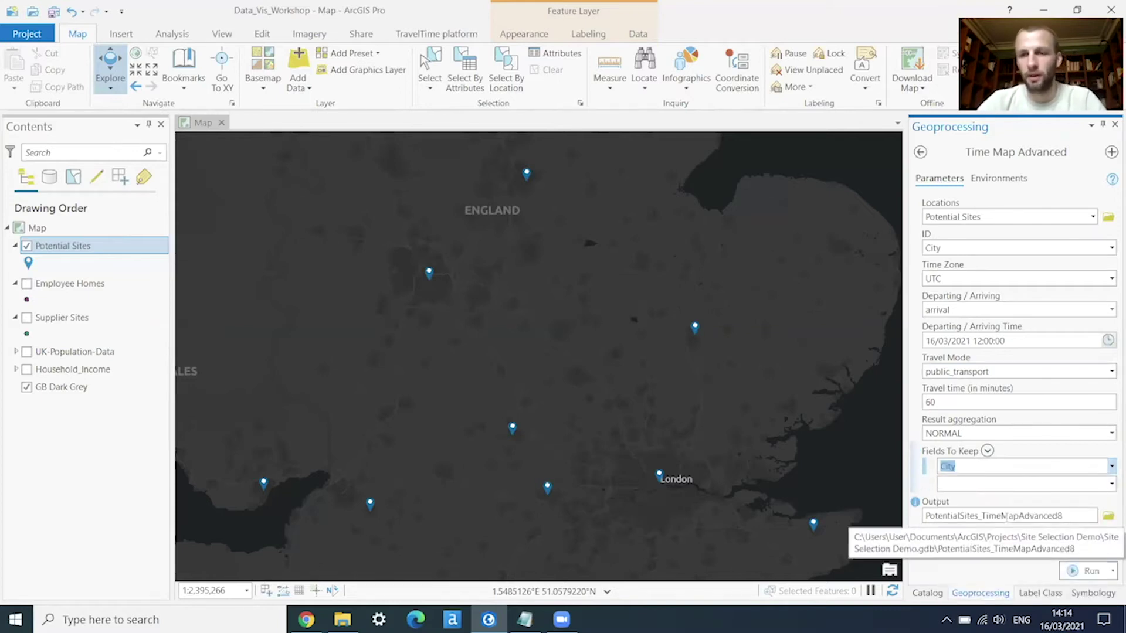
{"action": "left_click", "coordinate": [1084, 571]}
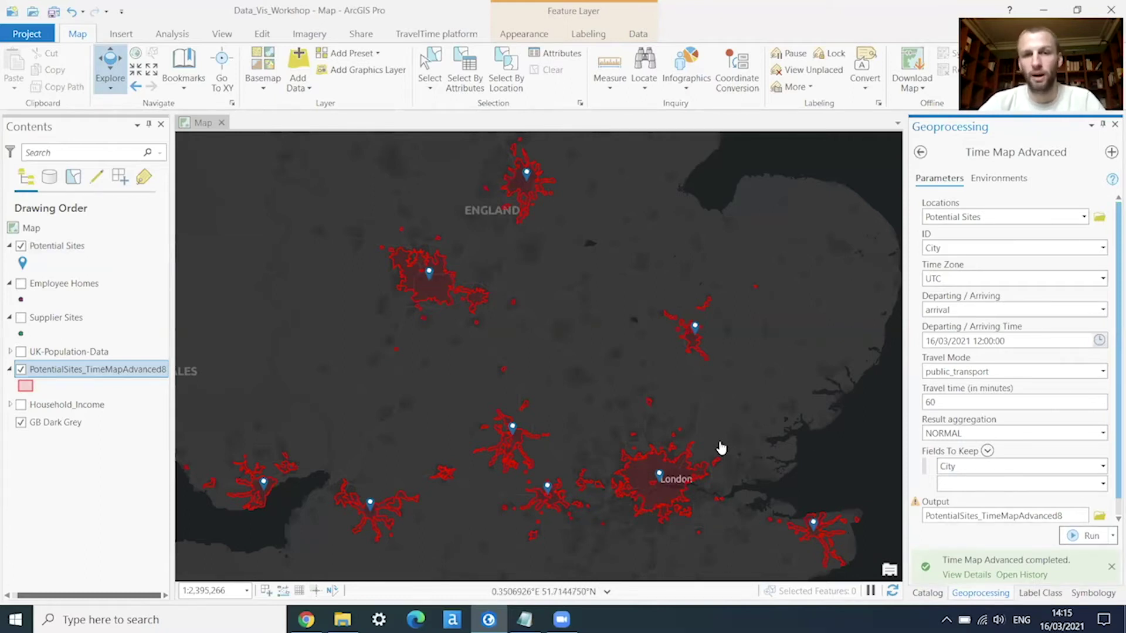
Rename the PotentialSites_TimeMapAdvanced8 layer to Public Transport Areas
{"action": "left_click", "coordinate": [63, 369]}
{"action": "type", "text": "Public Transport"}
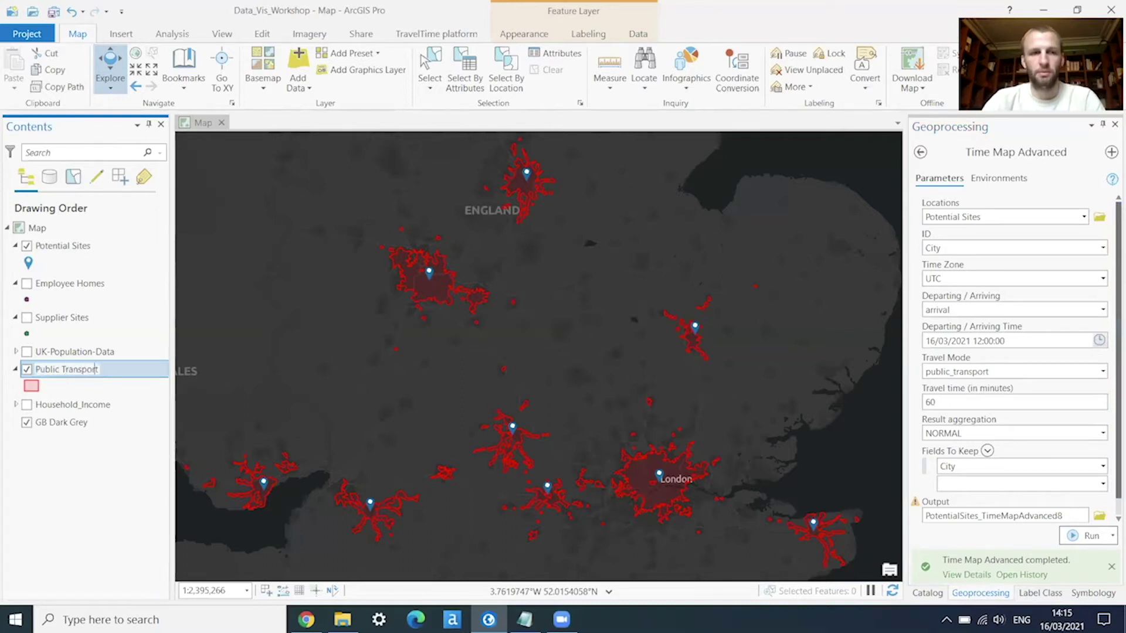
{"action": "type", "text": " Areas"}
{"action": "key", "text": "Return"}
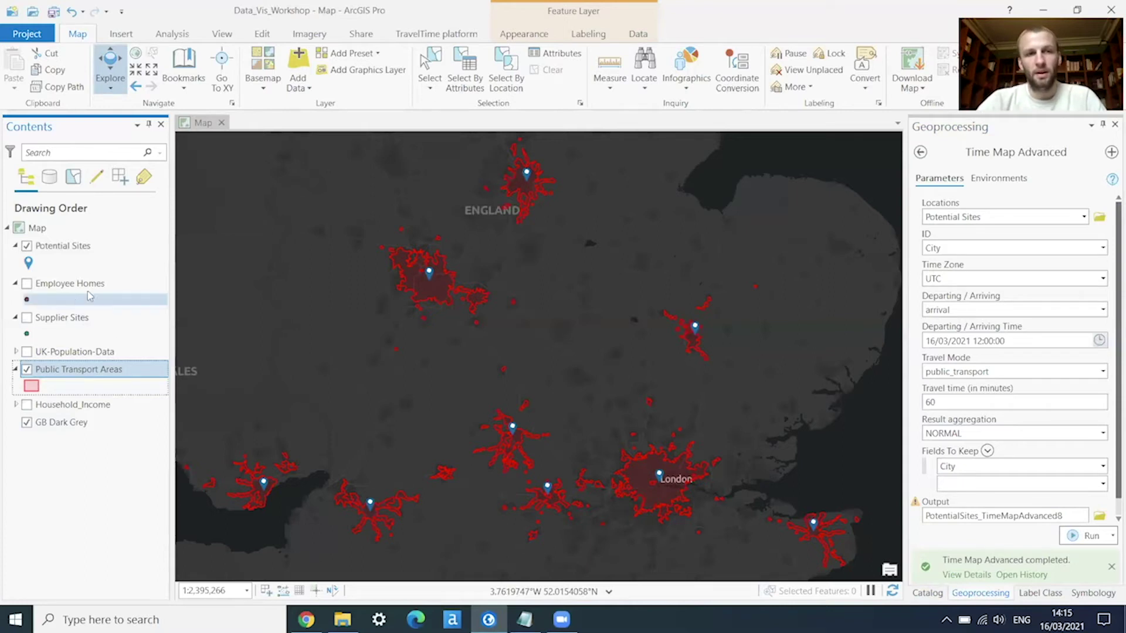
Select the UK-Population-Data layer, and find and open the Summarize Within tool from the Analysis Tools
{"action": "left_click", "coordinate": [74, 351]}
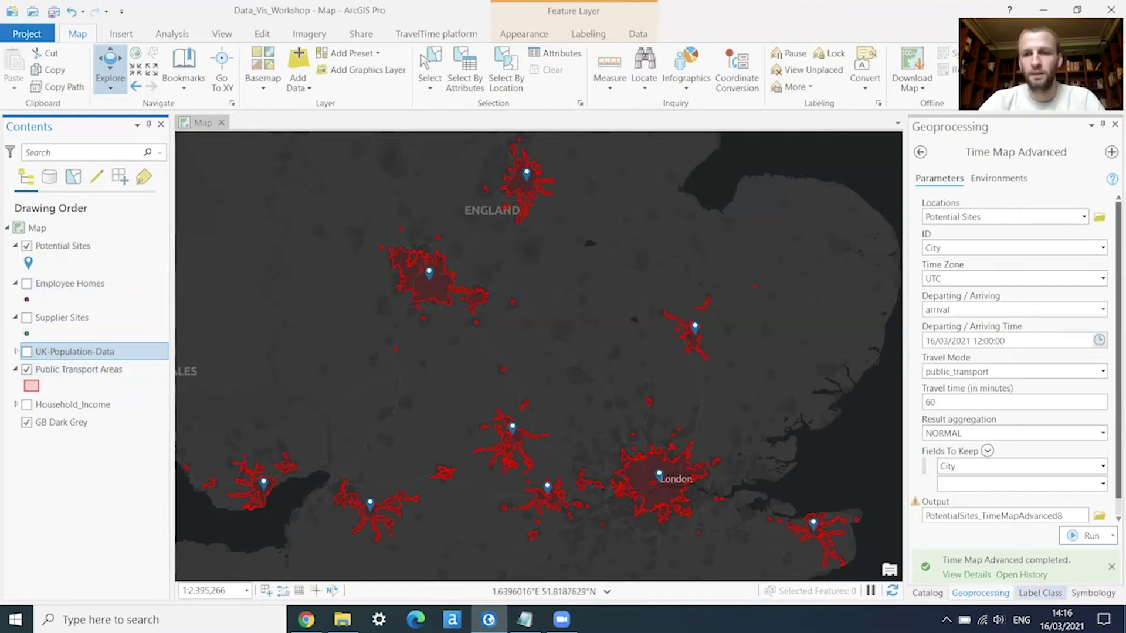
{"action": "left_click", "coordinate": [920, 152]}
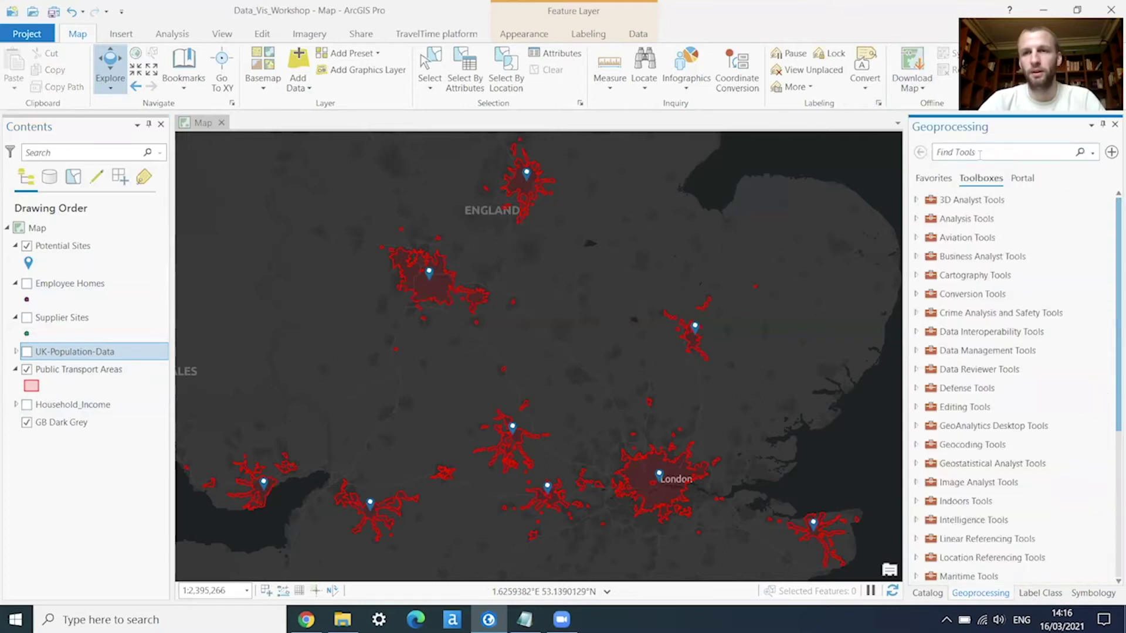
{"action": "type", "text": "summar"}
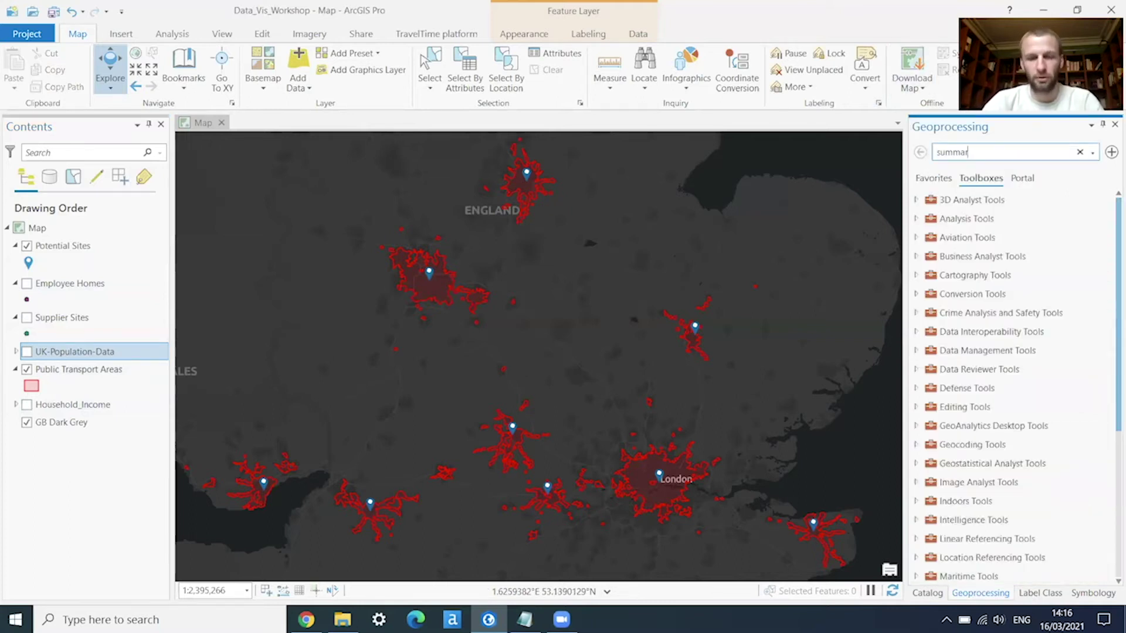
{"action": "type", "text": "ize wi"}
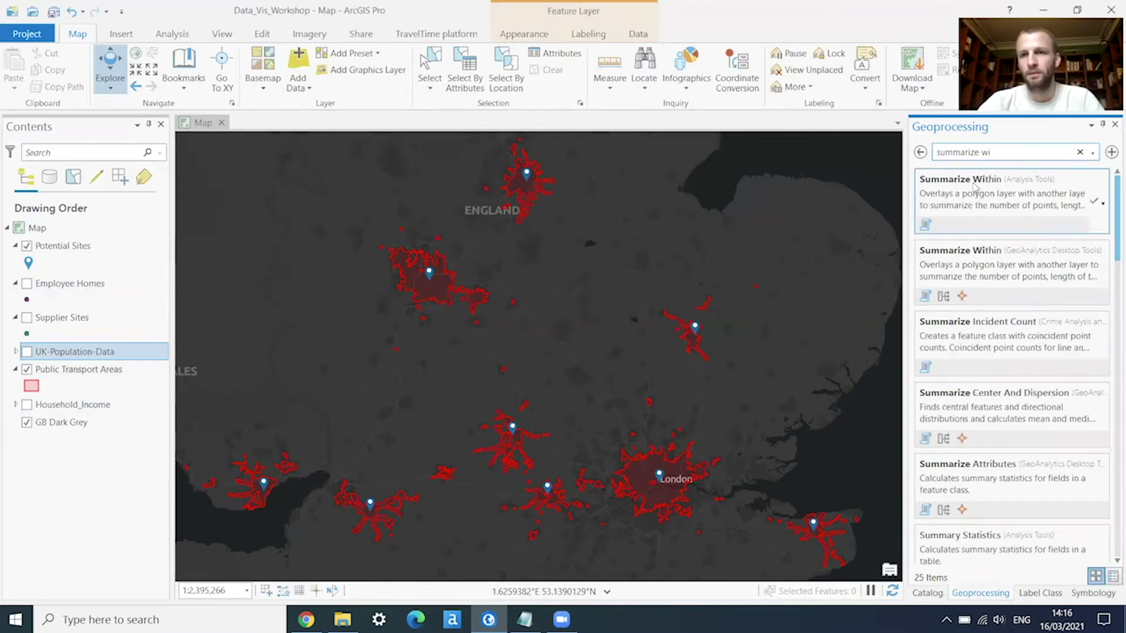
{"action": "left_click", "coordinate": [975, 182]}
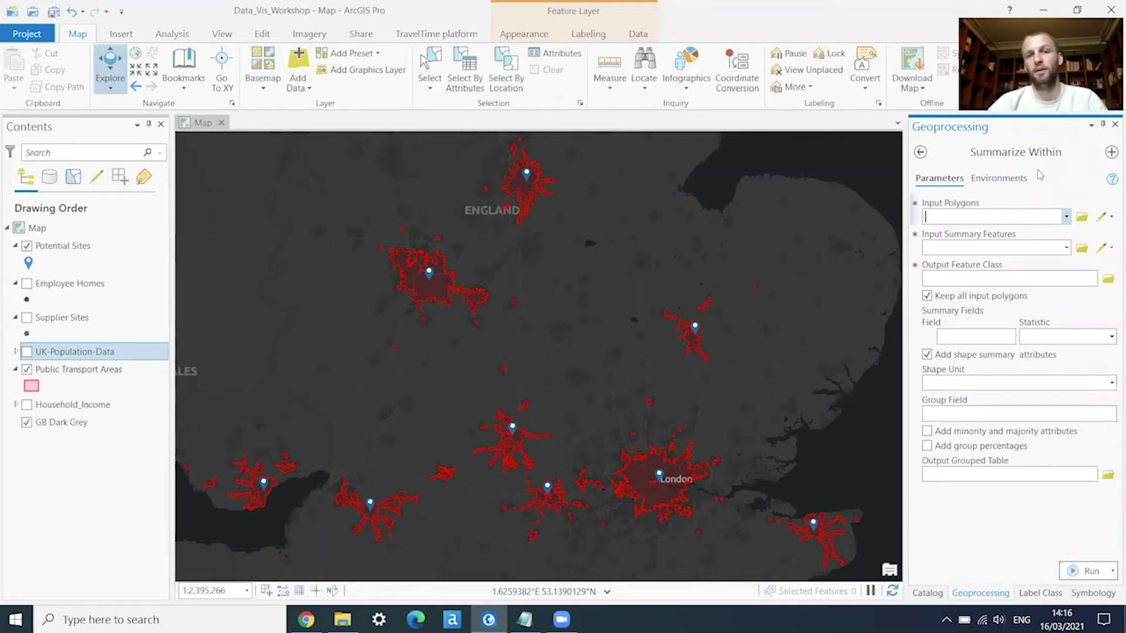
Set Public Transport Areas as the input polygons and UK-Population-Data as the input summary features
{"action": "left_click", "coordinate": [1066, 216]}
{"action": "left_click", "coordinate": [1005, 234]}
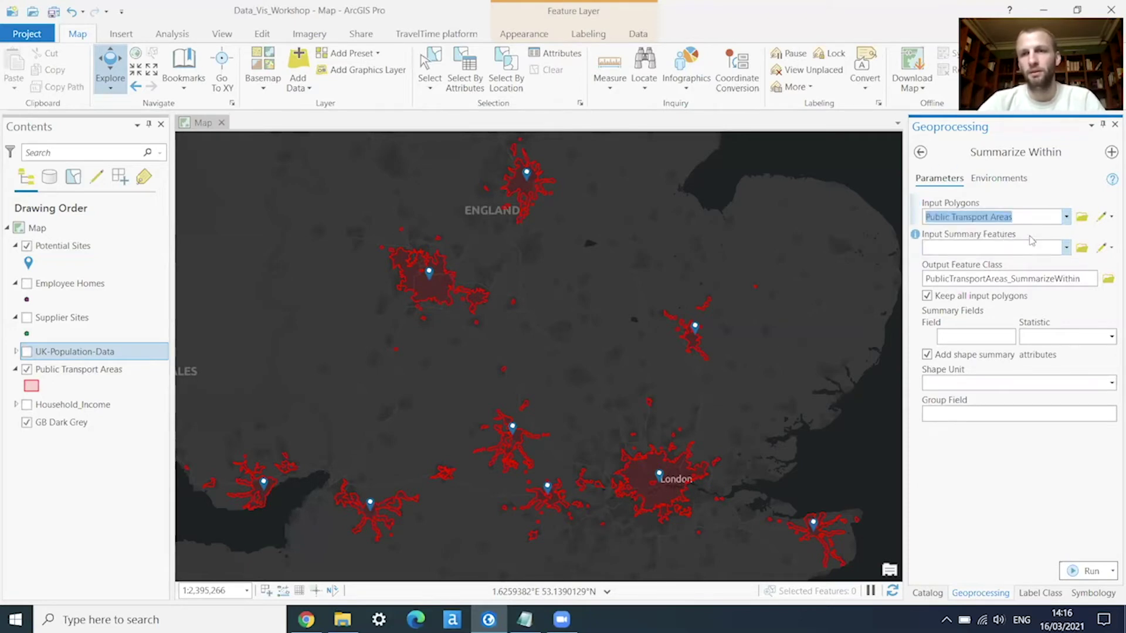
{"action": "left_click", "coordinate": [1066, 248]}
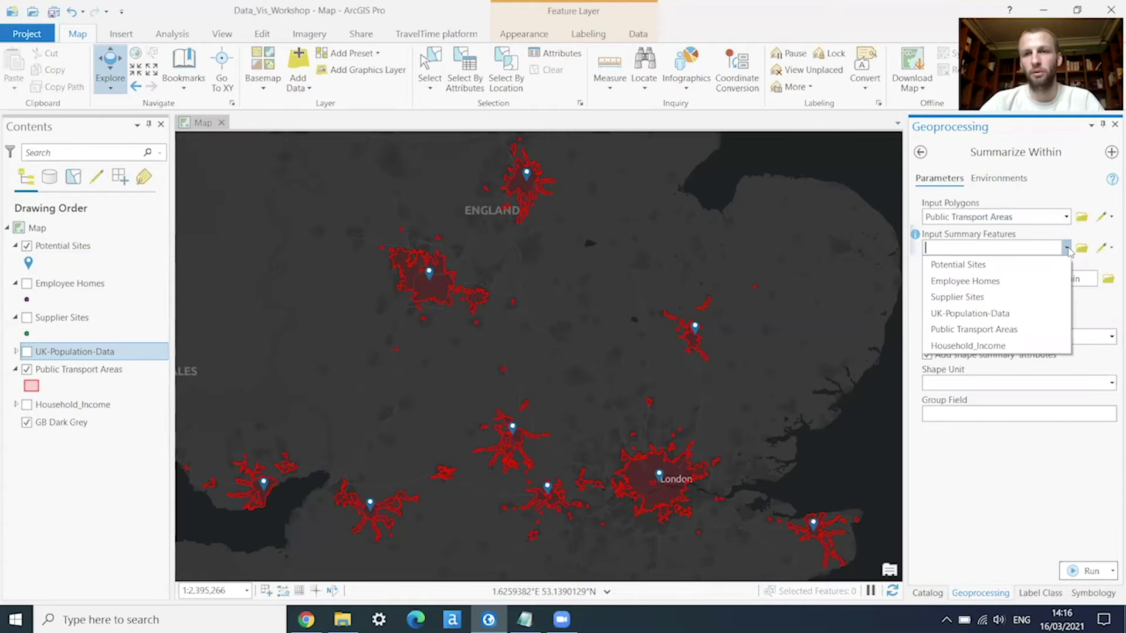
{"action": "left_click", "coordinate": [982, 313]}
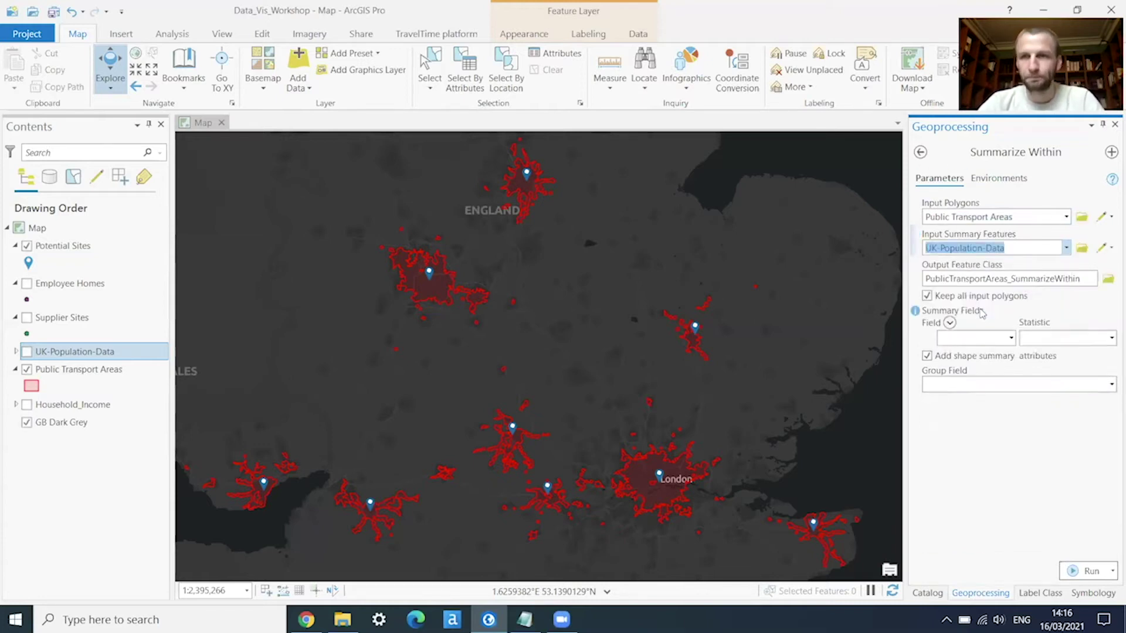
Add the Total_Pers summary field with the Sum statistic and run the Summarize Within tool
{"action": "left_click", "coordinate": [1009, 338]}
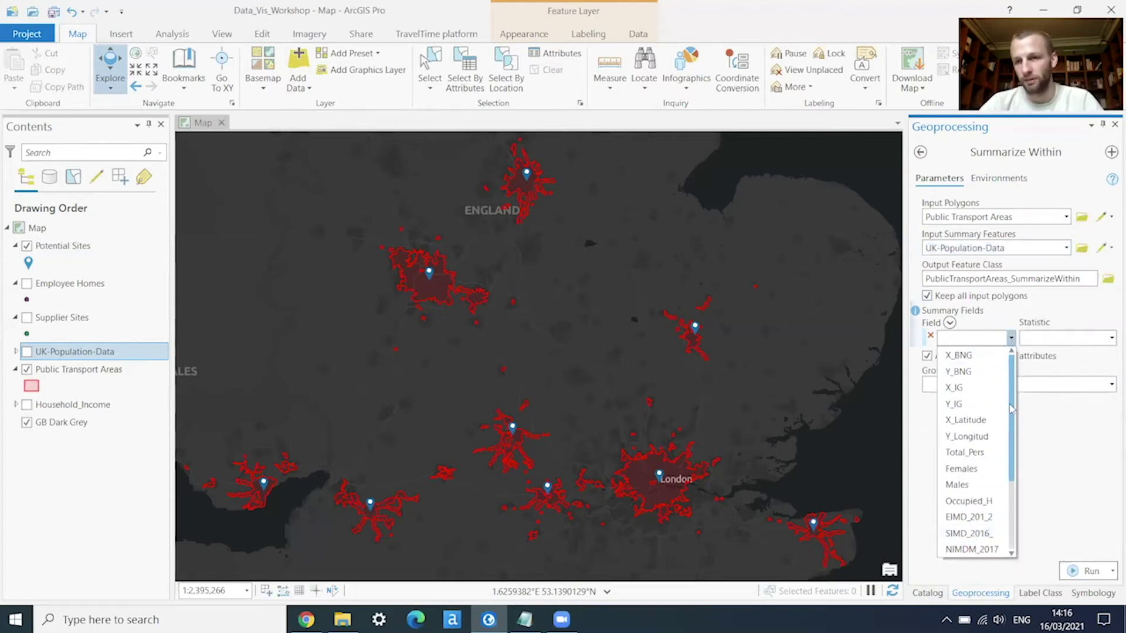
{"action": "left_click_drag", "start_coordinate": [1012, 439], "coordinate": [1011, 478]}
{"action": "scroll", "coordinate": [1007, 375], "scroll_direction": "up", "scroll_amount": 2}
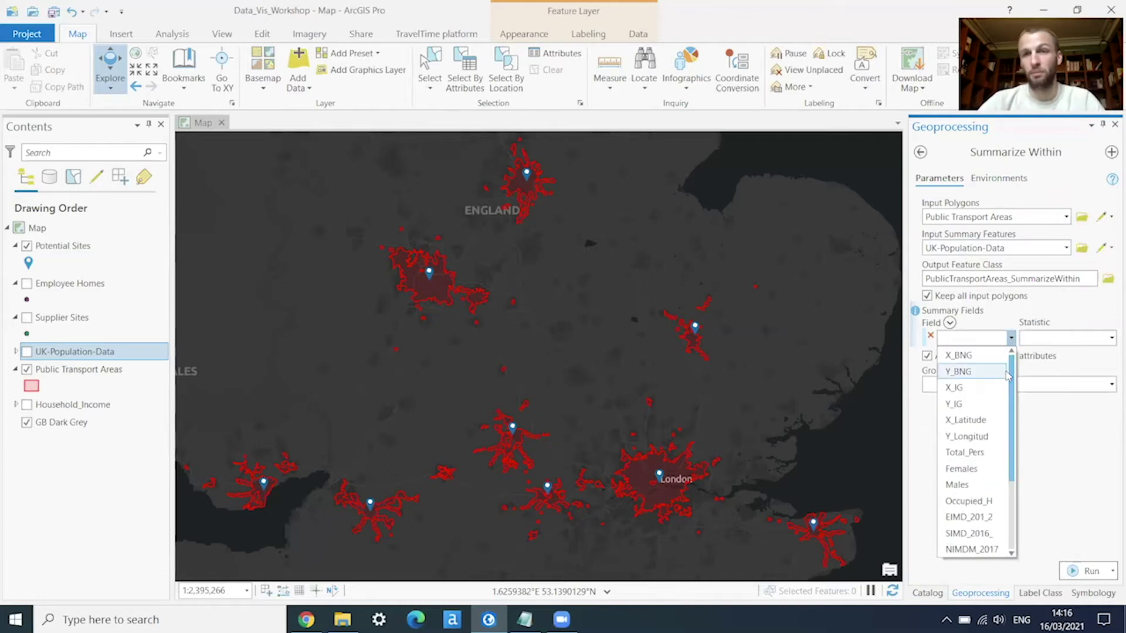
{"action": "left_click", "coordinate": [966, 453]}
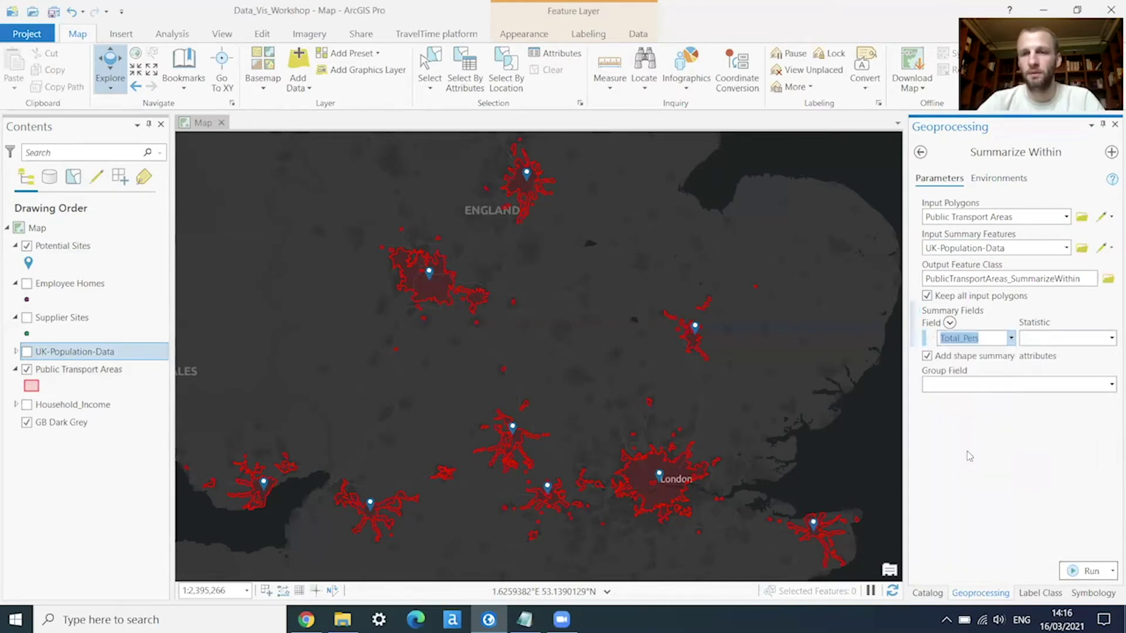
{"action": "left_click", "coordinate": [1110, 339]}
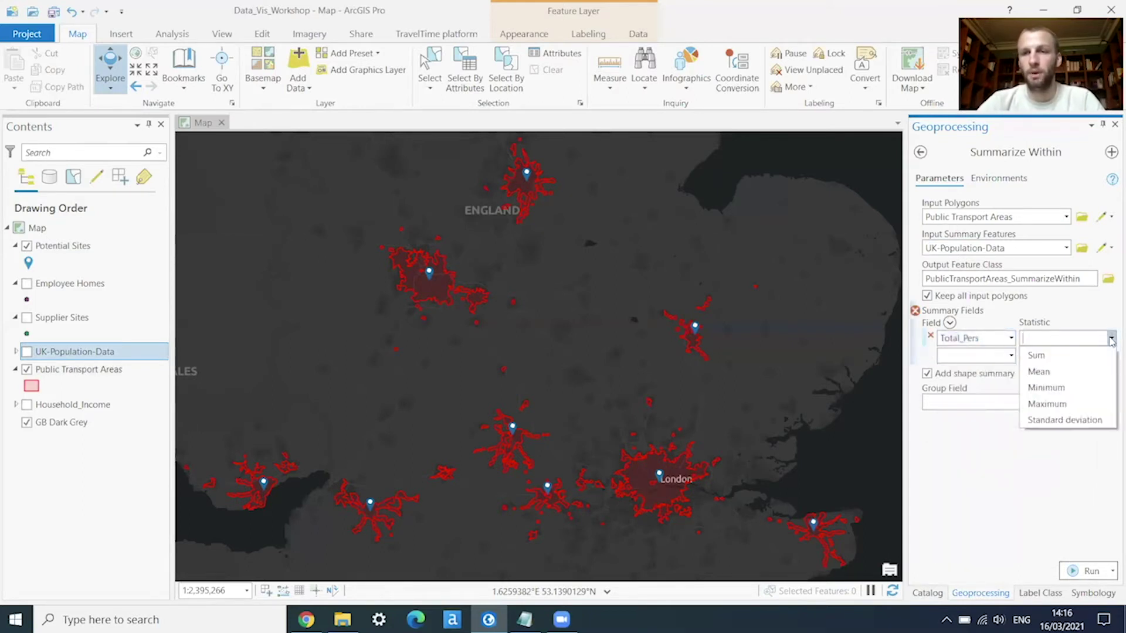
{"action": "left_click", "coordinate": [1037, 356]}
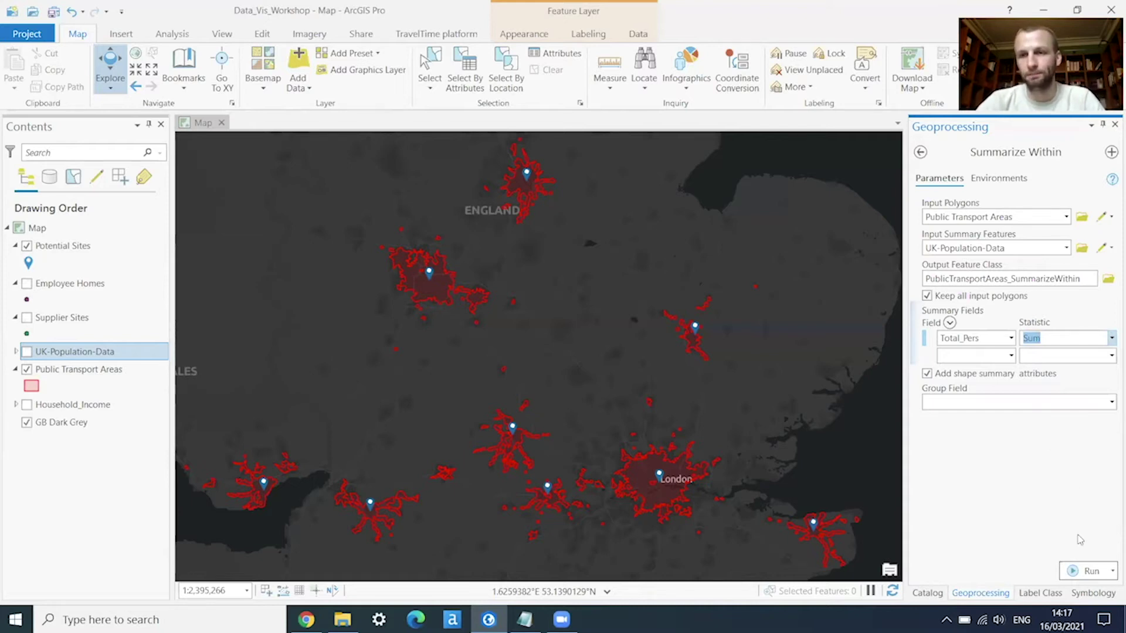
{"action": "left_click", "coordinate": [1080, 571]}
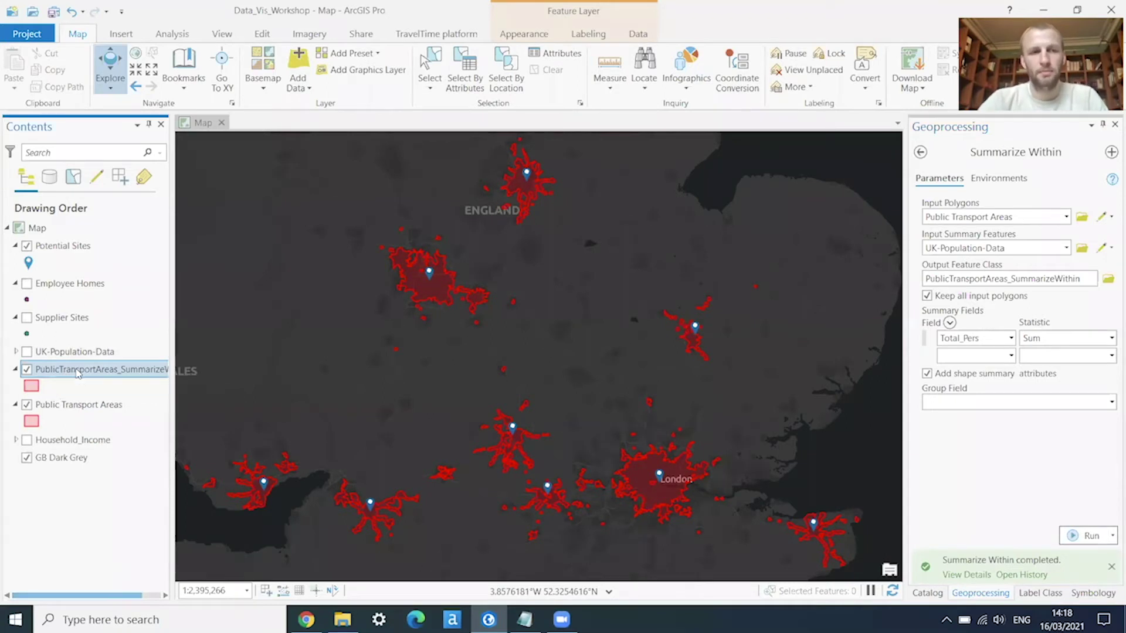
Compare the cities in the PublicTransportAreas_SummarizeWithin attribute table by sorting Sum Total_Pers in descending order, and close the table
{"action": "right_click", "coordinate": [78, 372]}
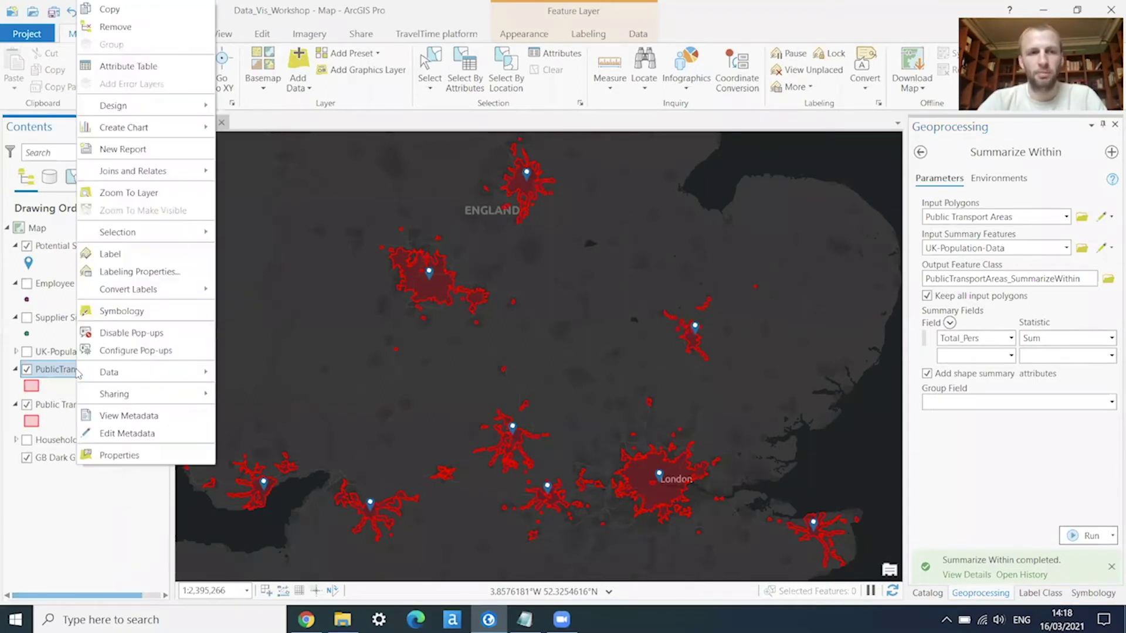
{"action": "left_click", "coordinate": [132, 66]}
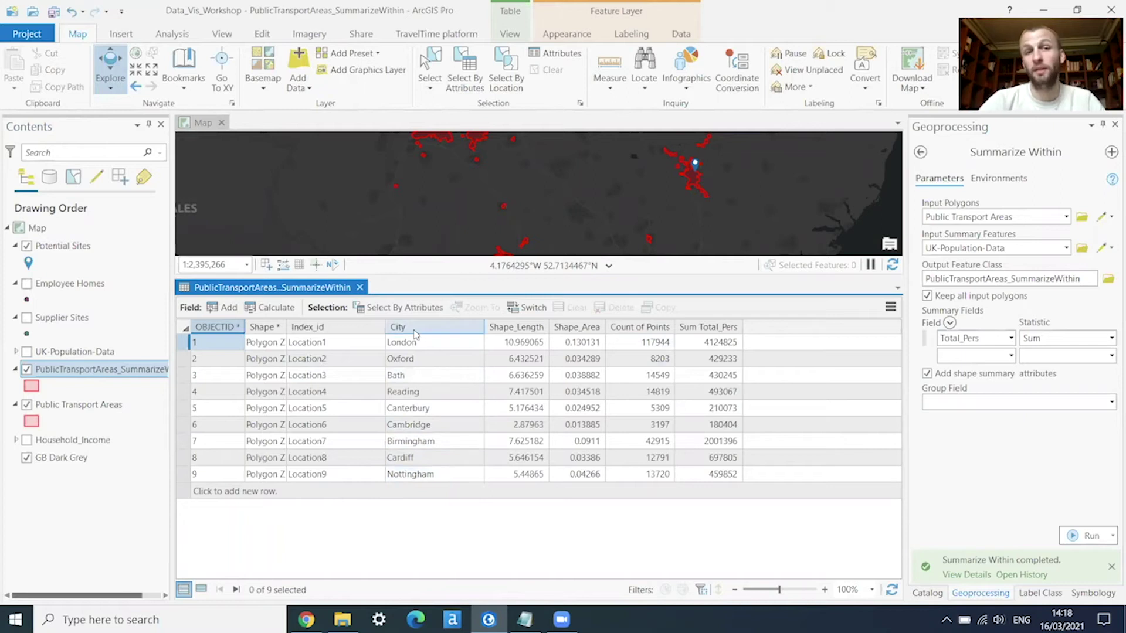
{"action": "mouse_move", "coordinate": [414, 333]}
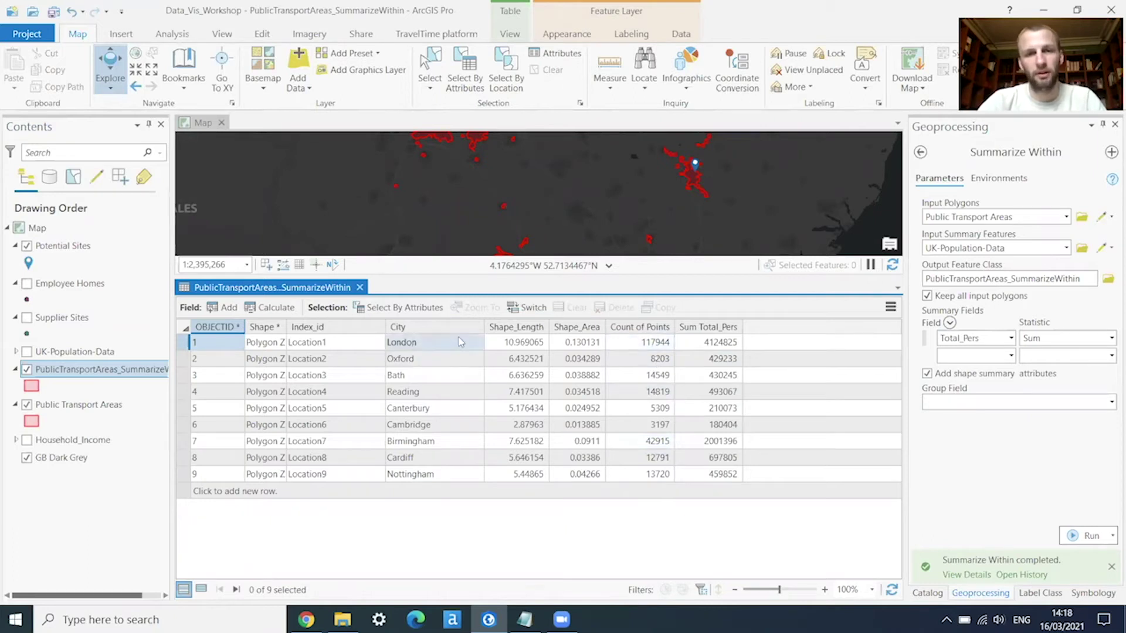
{"action": "mouse_move", "coordinate": [720, 330]}
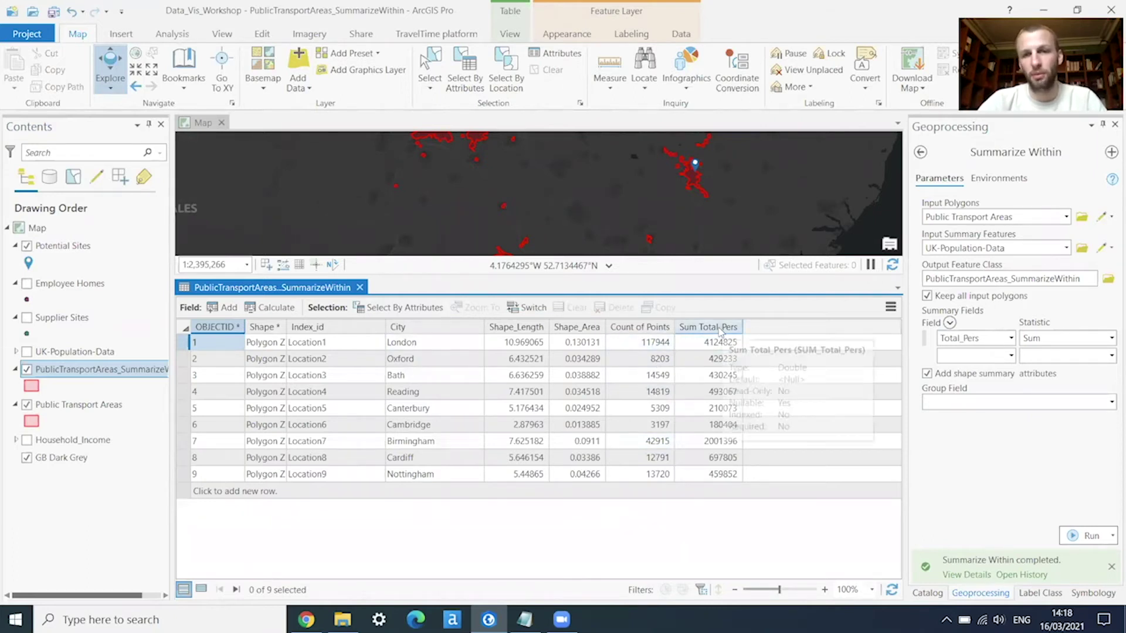
{"action": "right_click", "coordinate": [720, 330]}
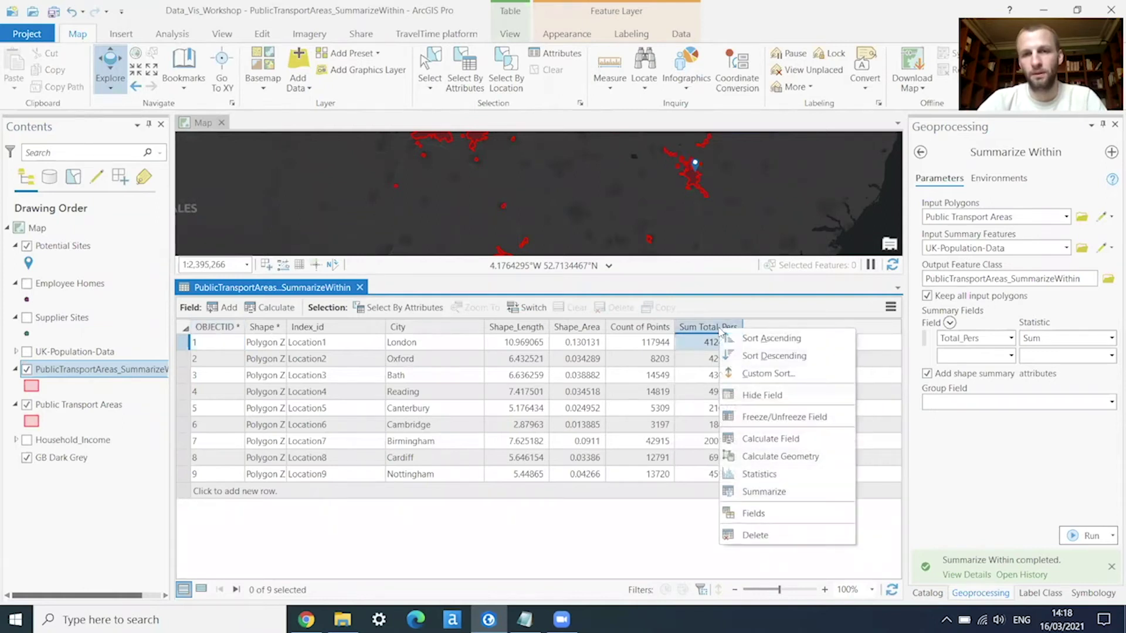
{"action": "left_click", "coordinate": [761, 356]}
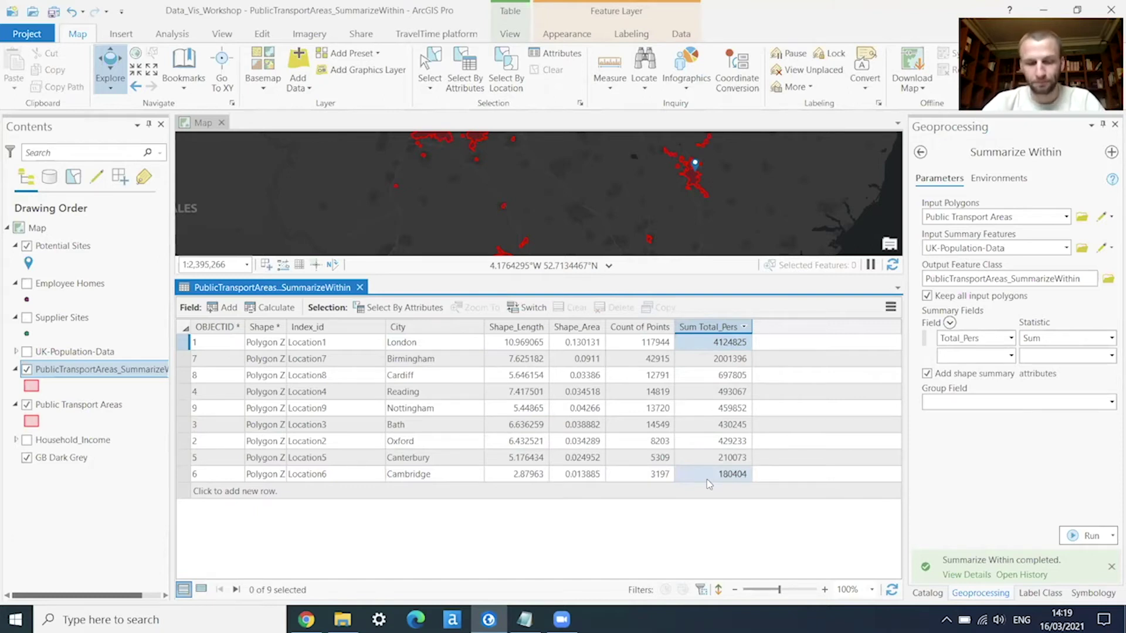
{"action": "left_click", "coordinate": [360, 287]}
Hide and collapse the PublicTransportAreas_SummarizeWithin layer, and briefly display the Household_Income layer on the map before hiding it again
{"action": "left_click", "coordinate": [27, 371]}
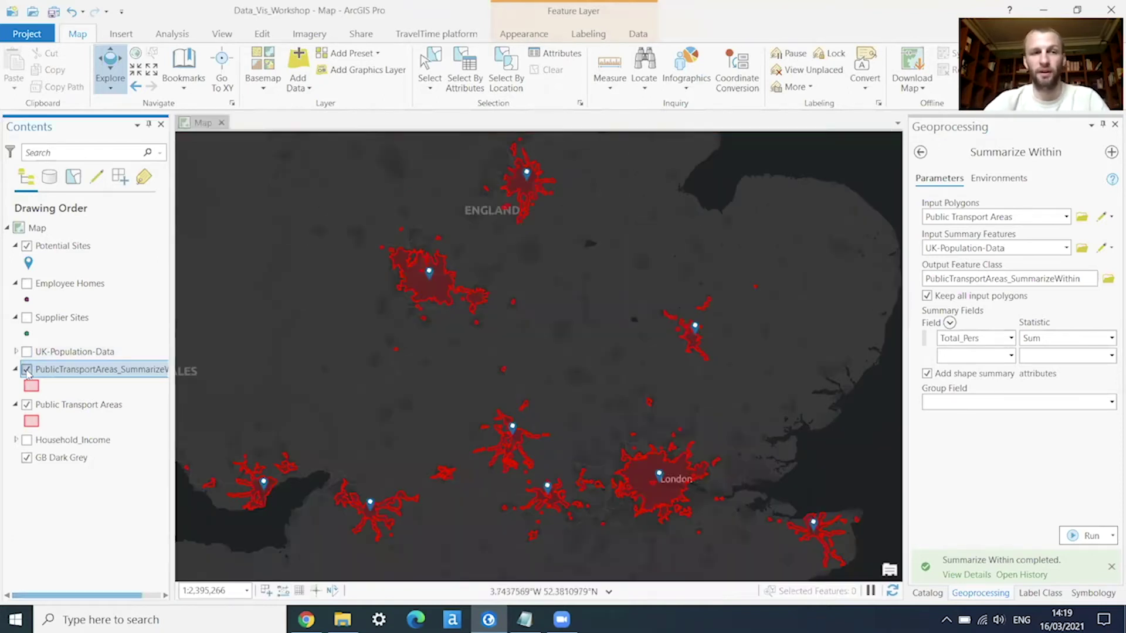
{"action": "left_click", "coordinate": [16, 369]}
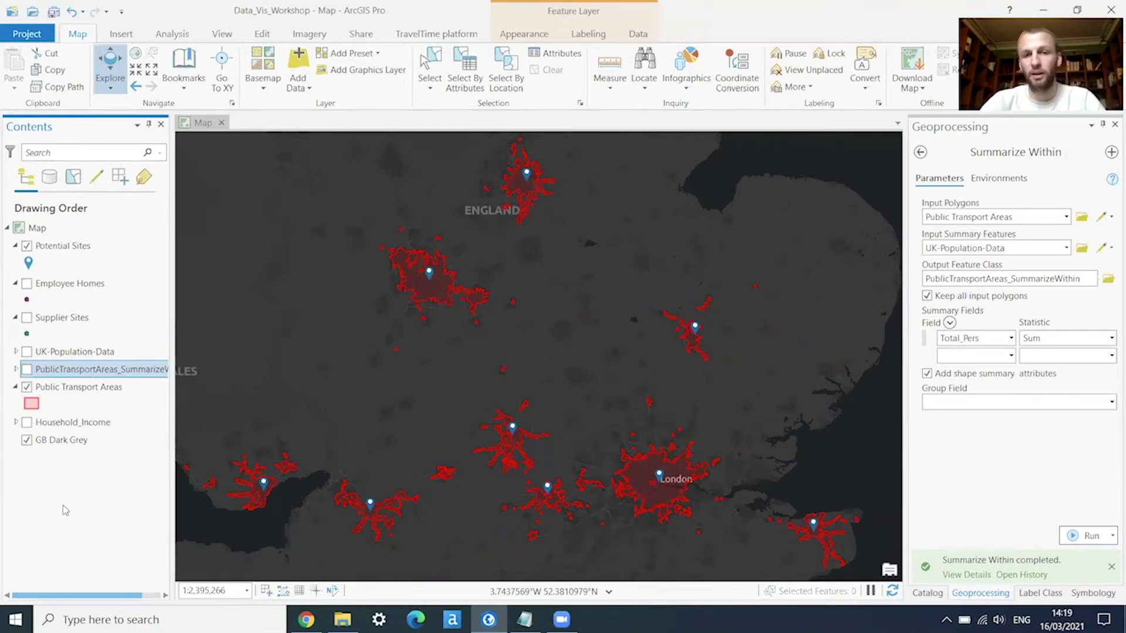
{"action": "left_click", "coordinate": [27, 423]}
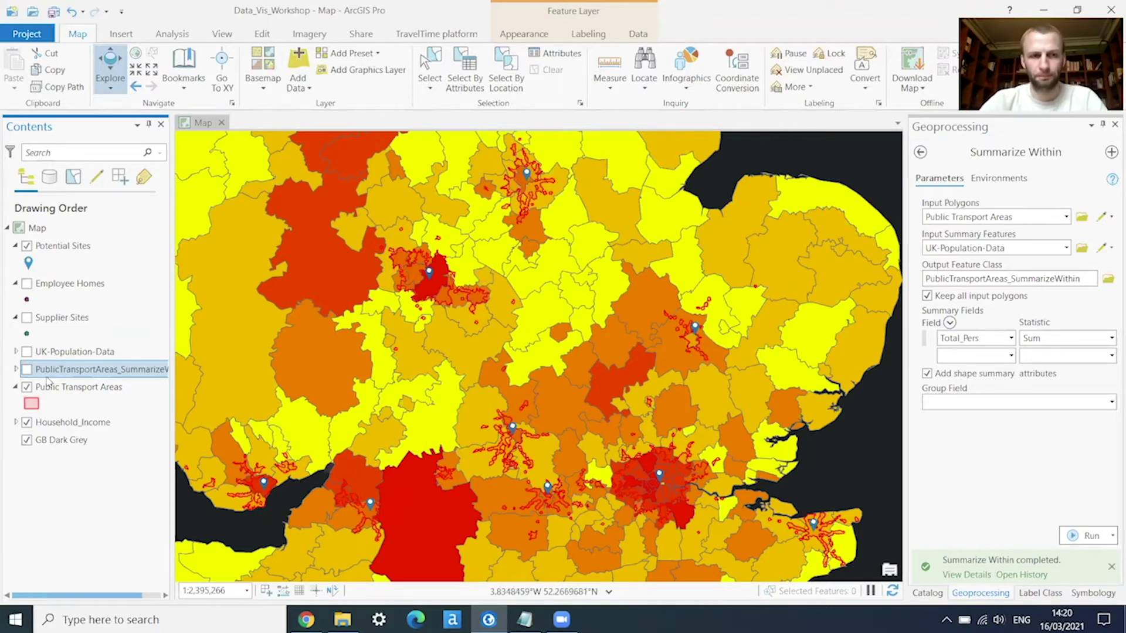
{"action": "left_click", "coordinate": [27, 423]}
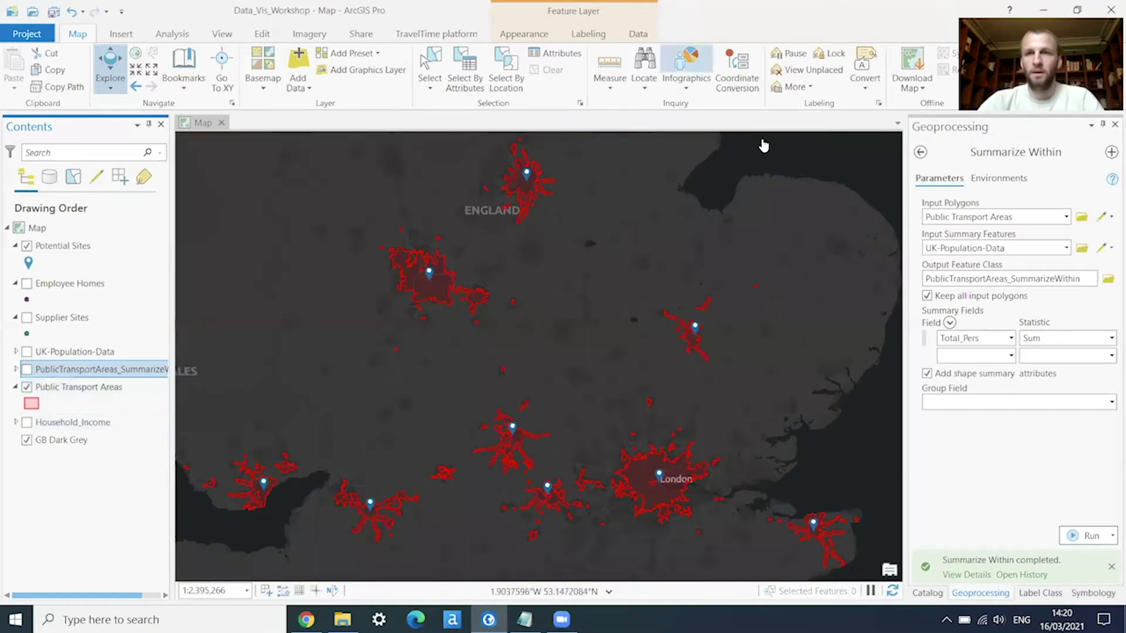
Find the Overlay Layers tool from the GeoAnalytics Desktop Tools and open it
{"action": "left_click", "coordinate": [920, 153]}
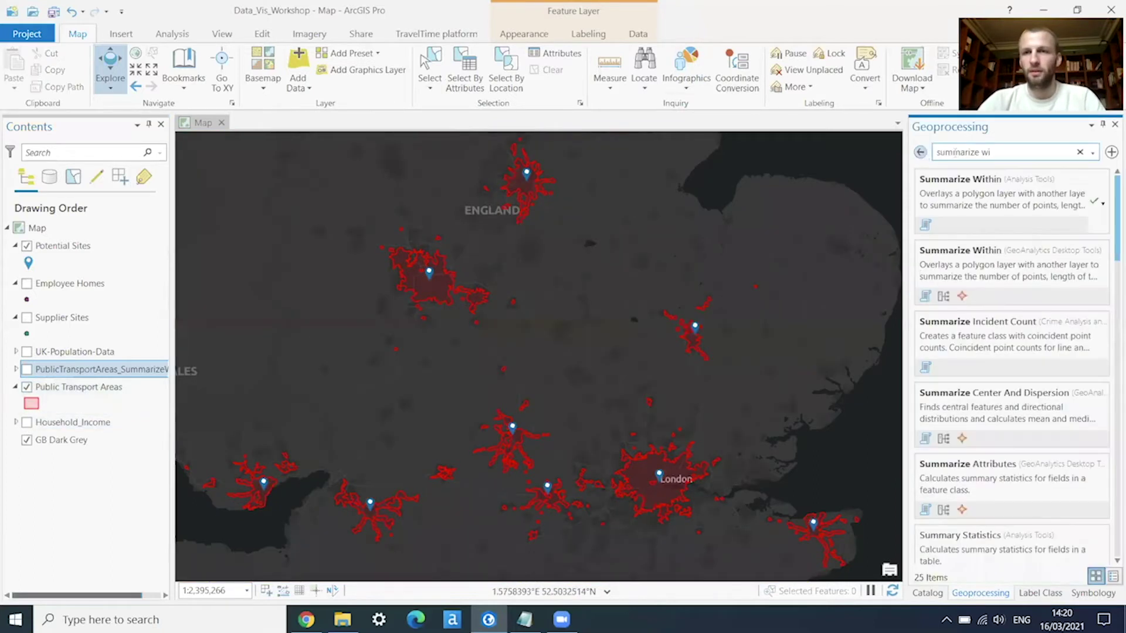
{"action": "type", "text": "ove"}
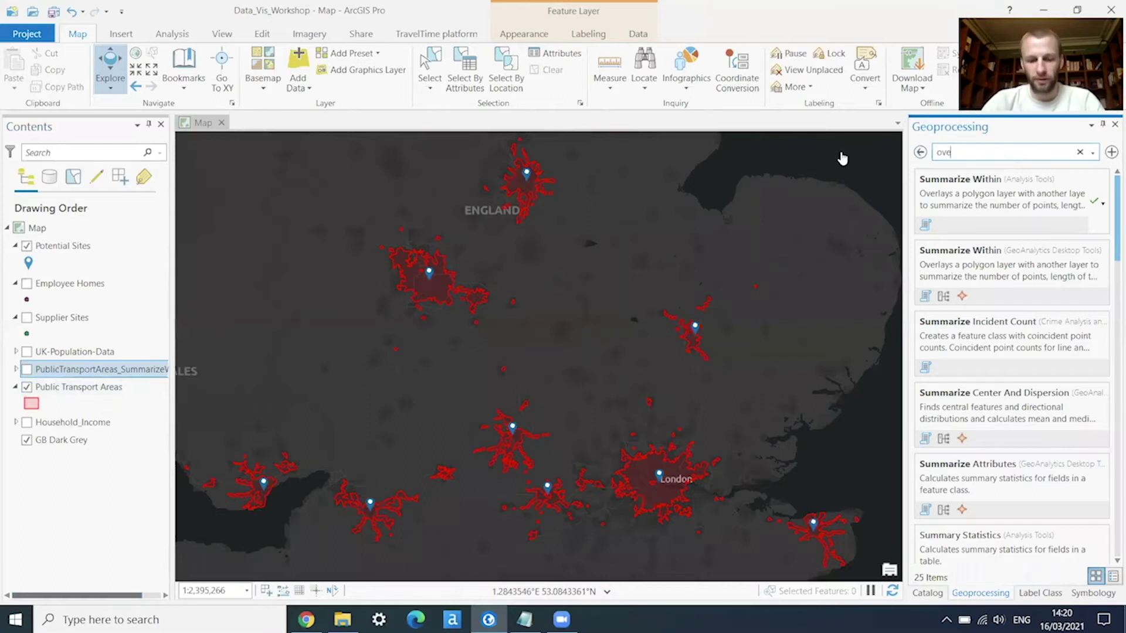
{"action": "type", "text": "rlay la"}
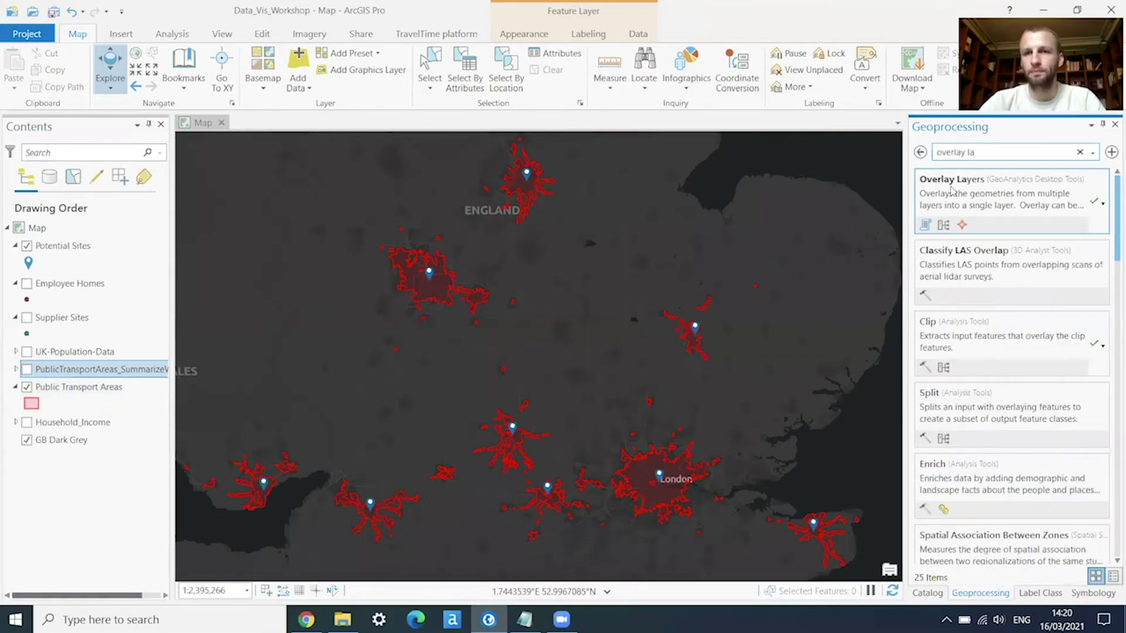
{"action": "left_click", "coordinate": [951, 190]}
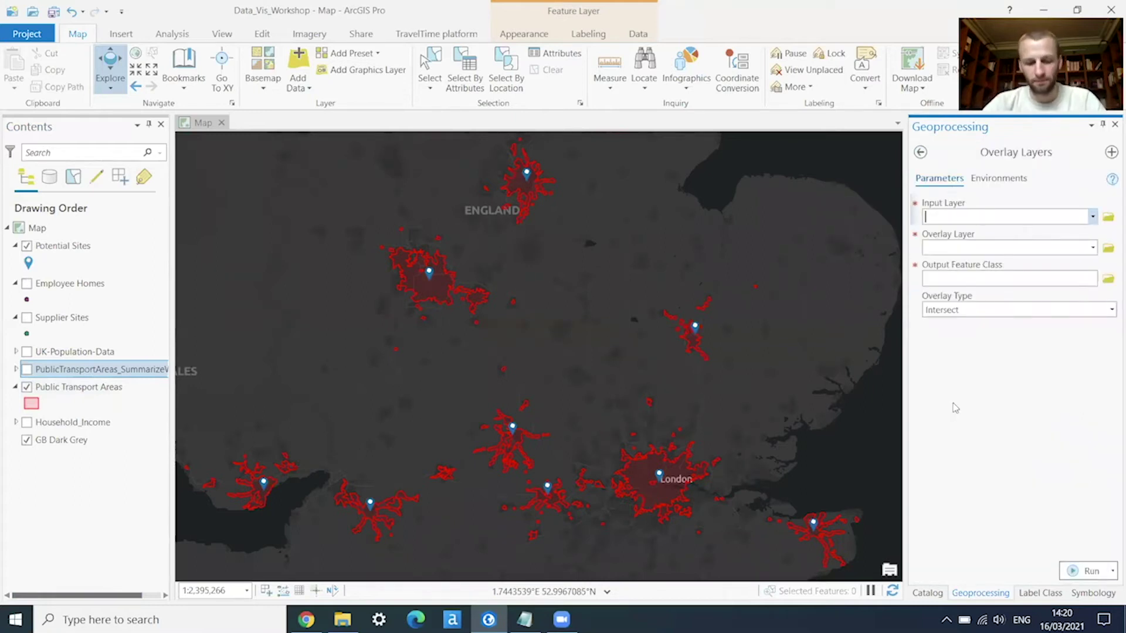
Run Overlay Layers with Household_Income as input, Public Transport Areas as overlay and Intersect as overlay type, and dismiss the run details
{"action": "left_click", "coordinate": [1092, 216]}
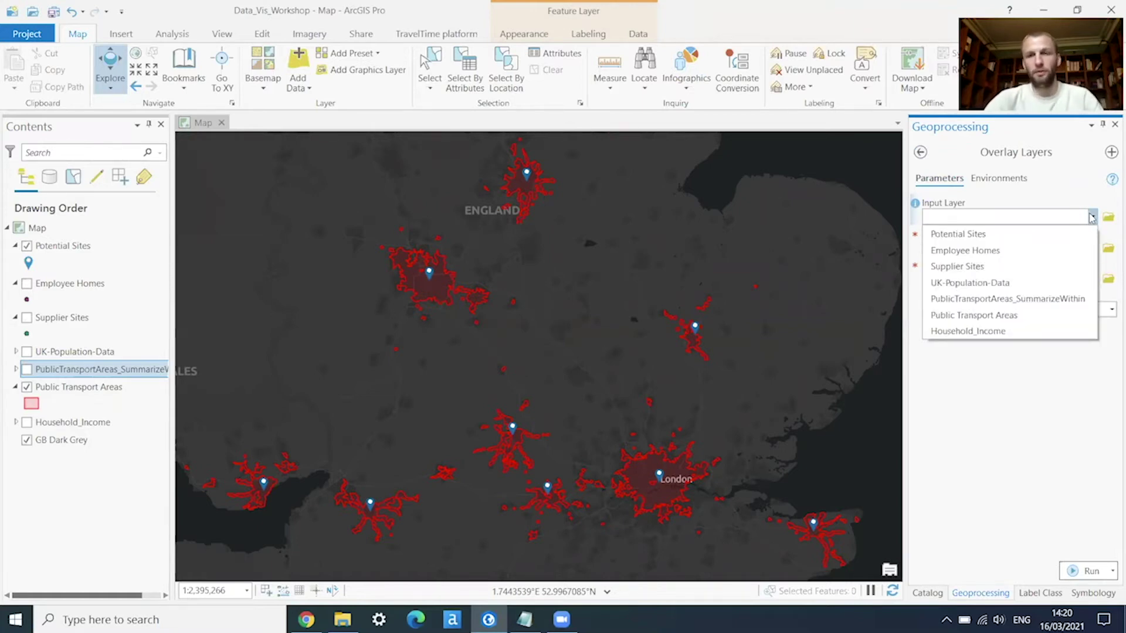
{"action": "left_click", "coordinate": [978, 331]}
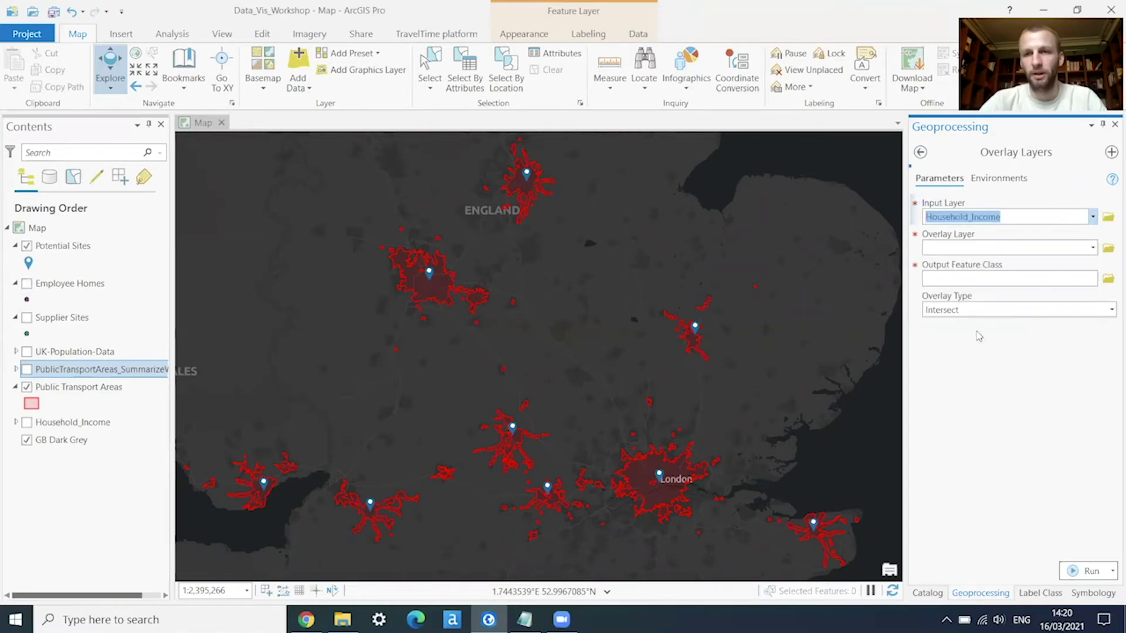
{"action": "left_click", "coordinate": [1092, 247]}
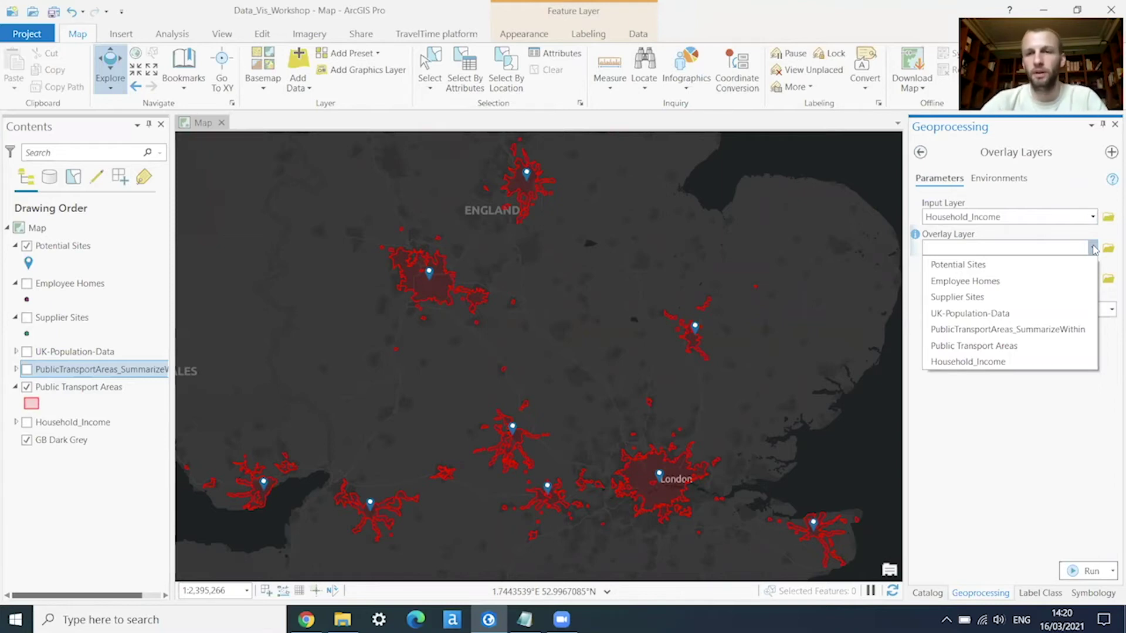
{"action": "left_click", "coordinate": [987, 347]}
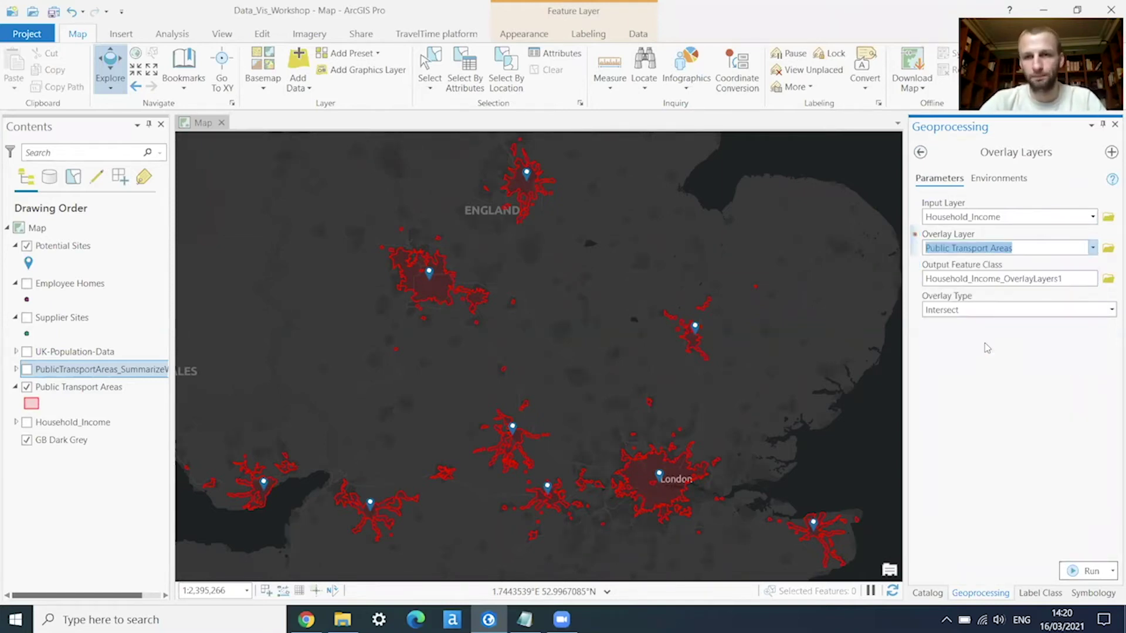
{"action": "left_click", "coordinate": [1111, 309]}
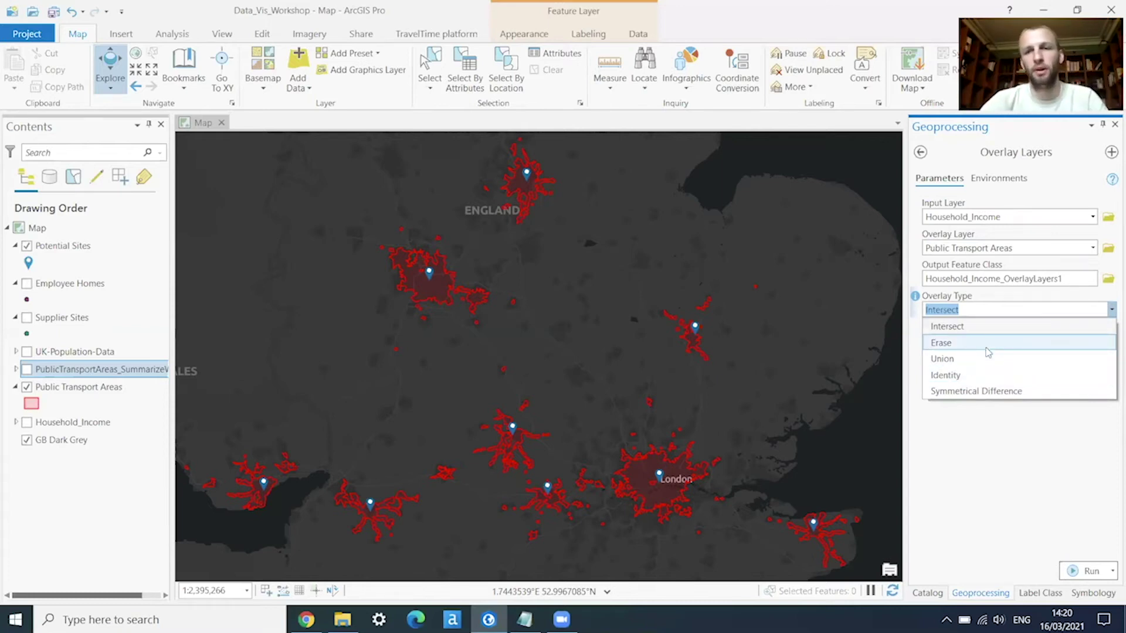
{"action": "left_click", "coordinate": [948, 328]}
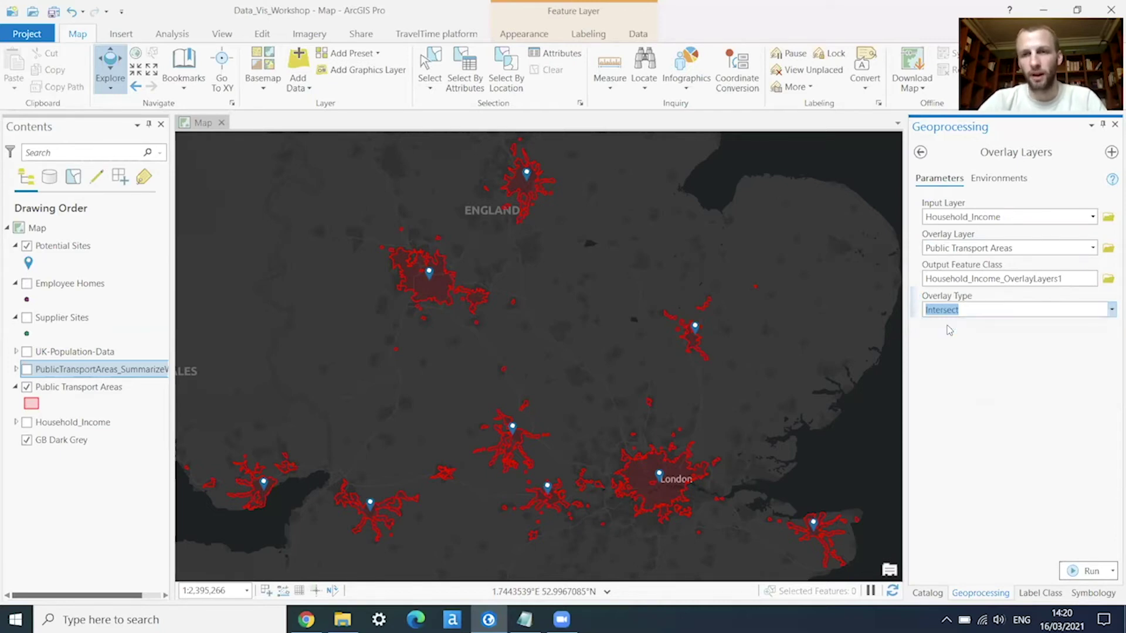
{"action": "left_click", "coordinate": [1081, 572]}
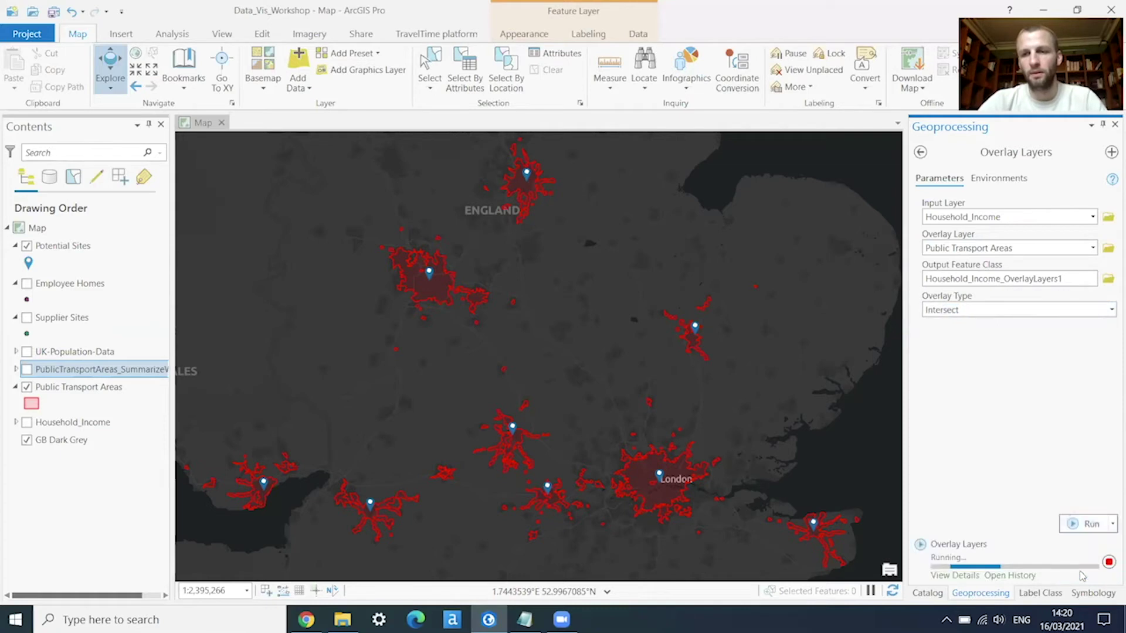
{"action": "mouse_move", "coordinate": [1081, 576]}
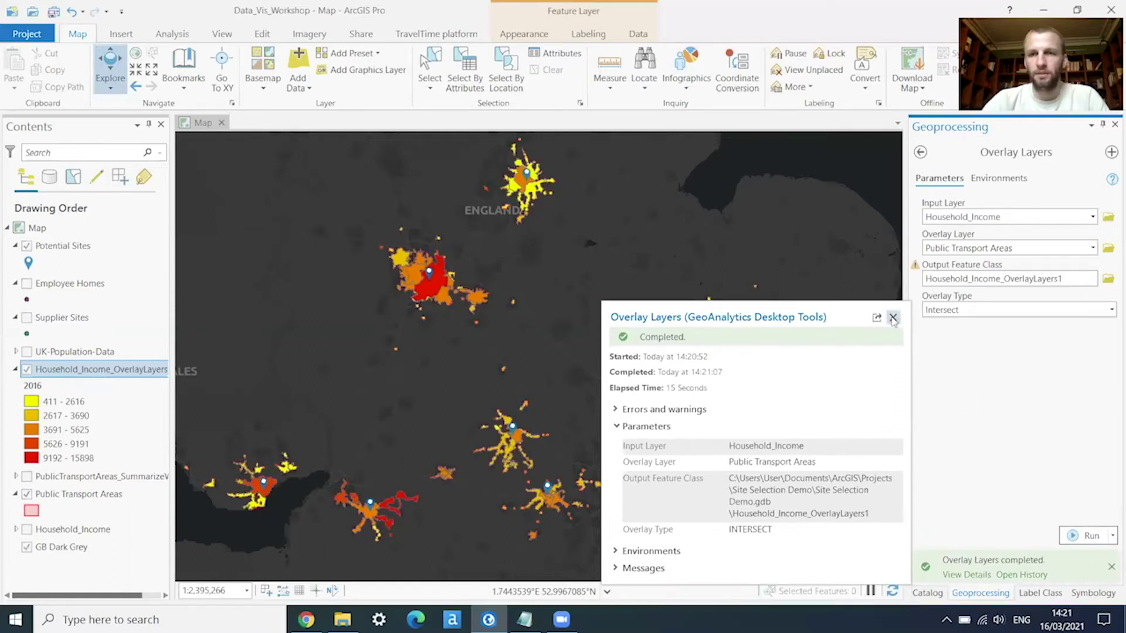
{"action": "left_click", "coordinate": [891, 317]}
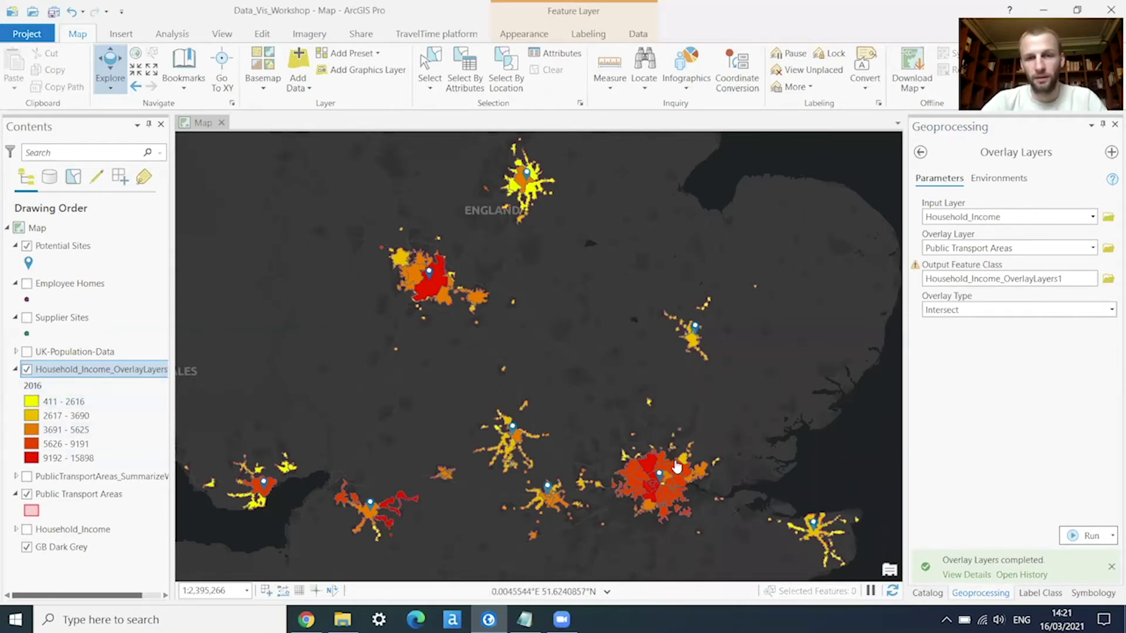
Examine the household income overlay within the London public transport catchment up close
{"action": "scroll", "coordinate": [653, 500], "scroll_direction": "up", "scroll_amount": 2}
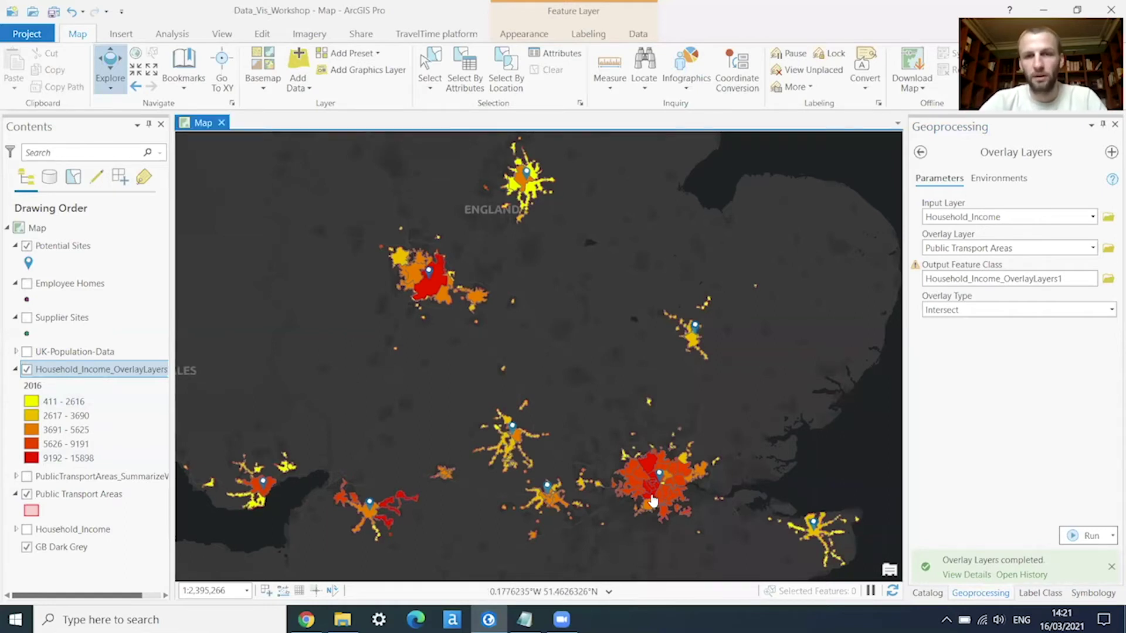
{"action": "scroll", "coordinate": [653, 500], "scroll_direction": "up", "scroll_amount": 4}
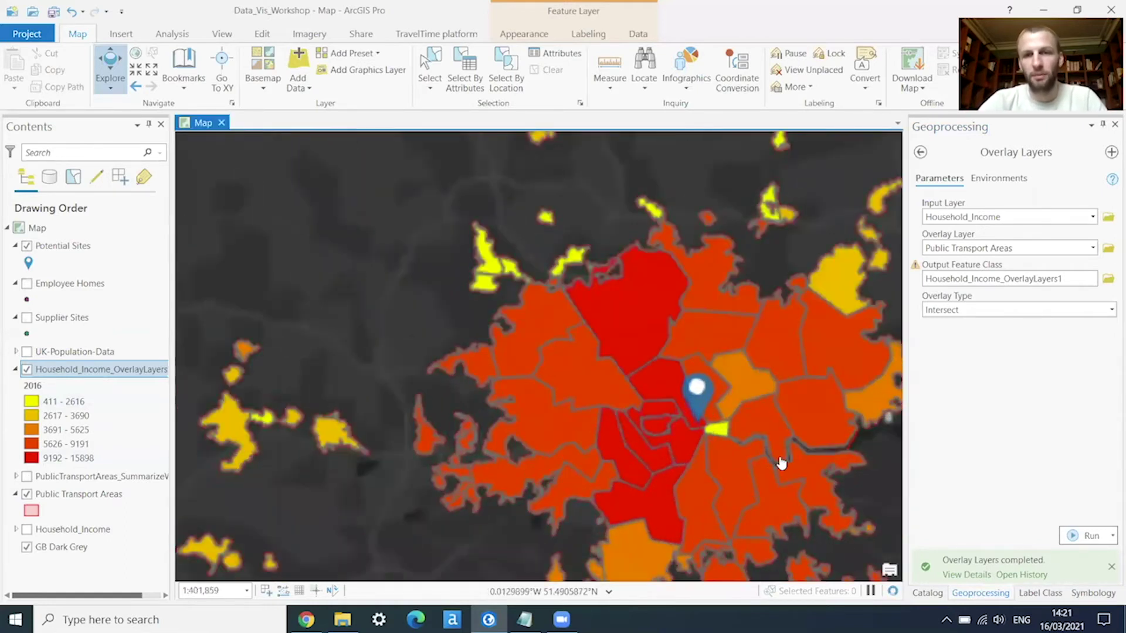
{"action": "left_click_drag", "start_coordinate": [644, 359], "coordinate": [652, 374]}
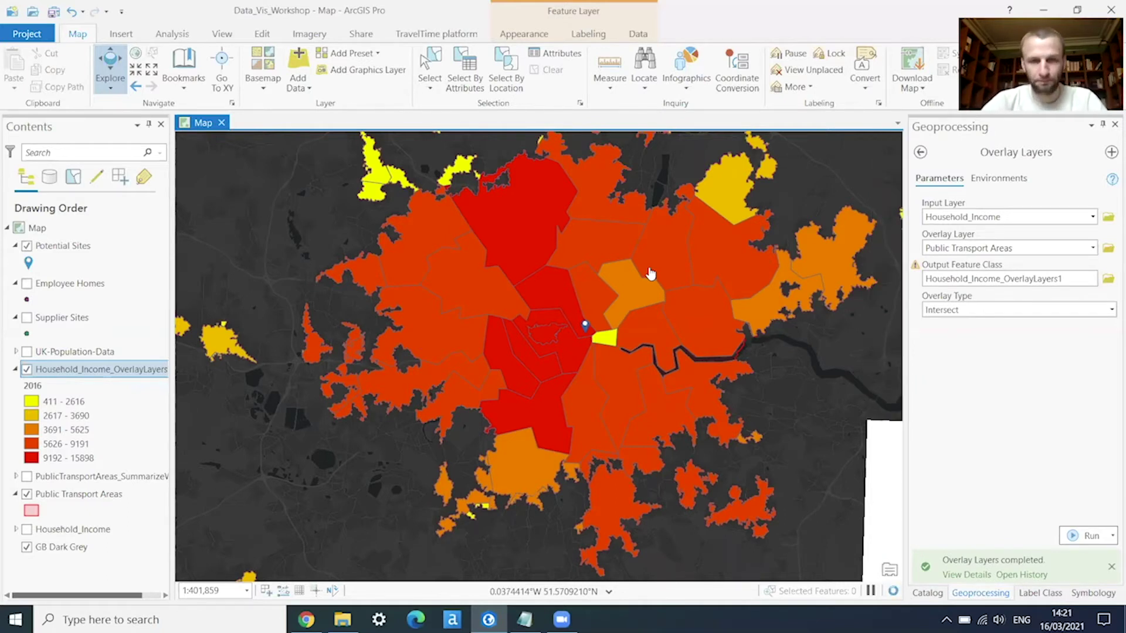
Create a new definition query named london on the Household_Income_OverlayLayers1 layer
{"action": "right_click", "coordinate": [65, 376]}
{"action": "left_click", "coordinate": [134, 192]}
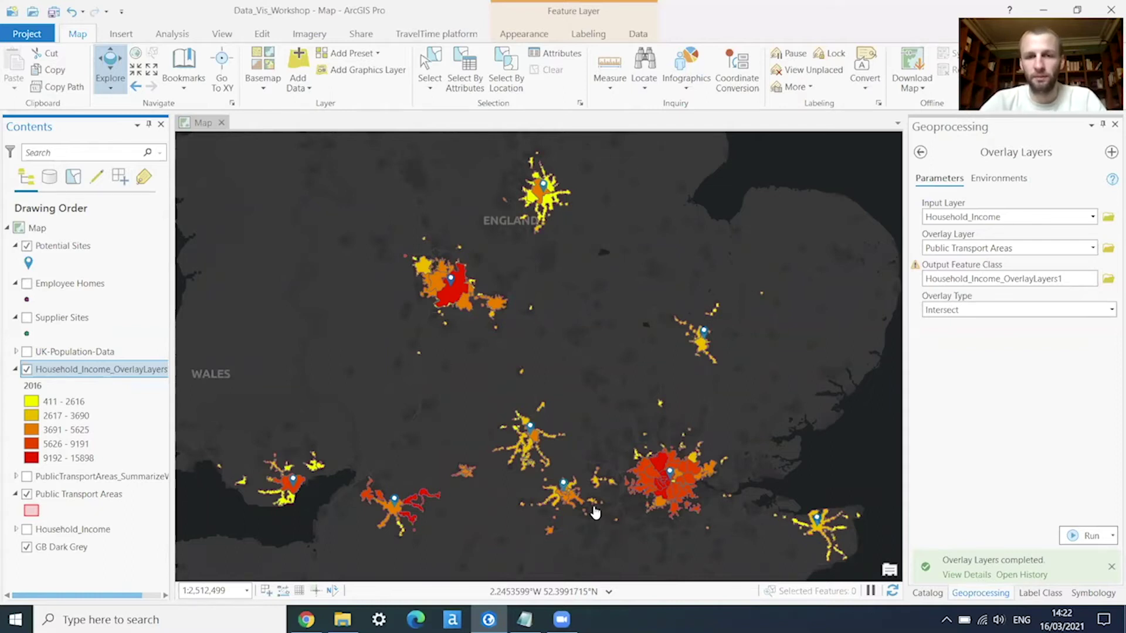
{"action": "scroll", "coordinate": [594, 512], "scroll_direction": "up", "scroll_amount": 2}
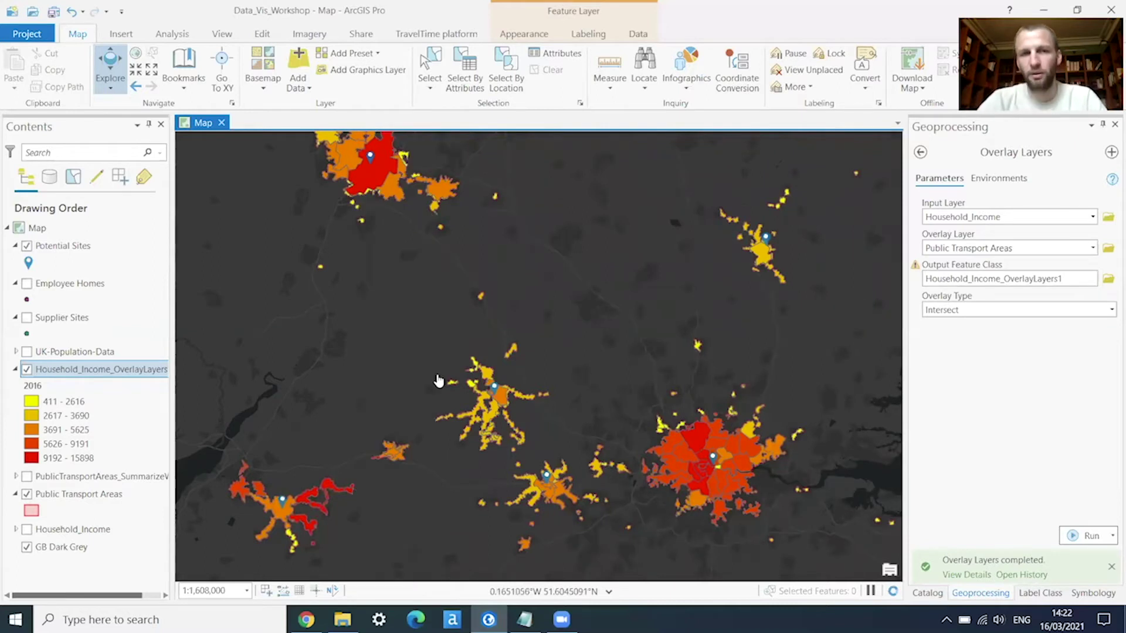
{"action": "left_click", "coordinate": [79, 375]}
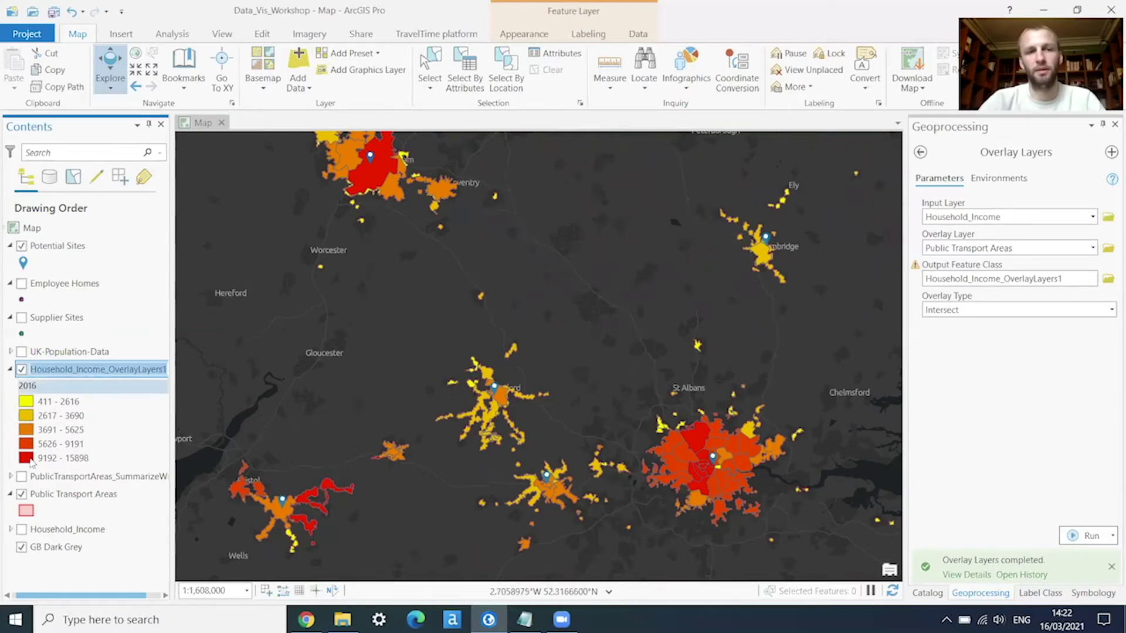
{"action": "left_click", "coordinate": [638, 35]}
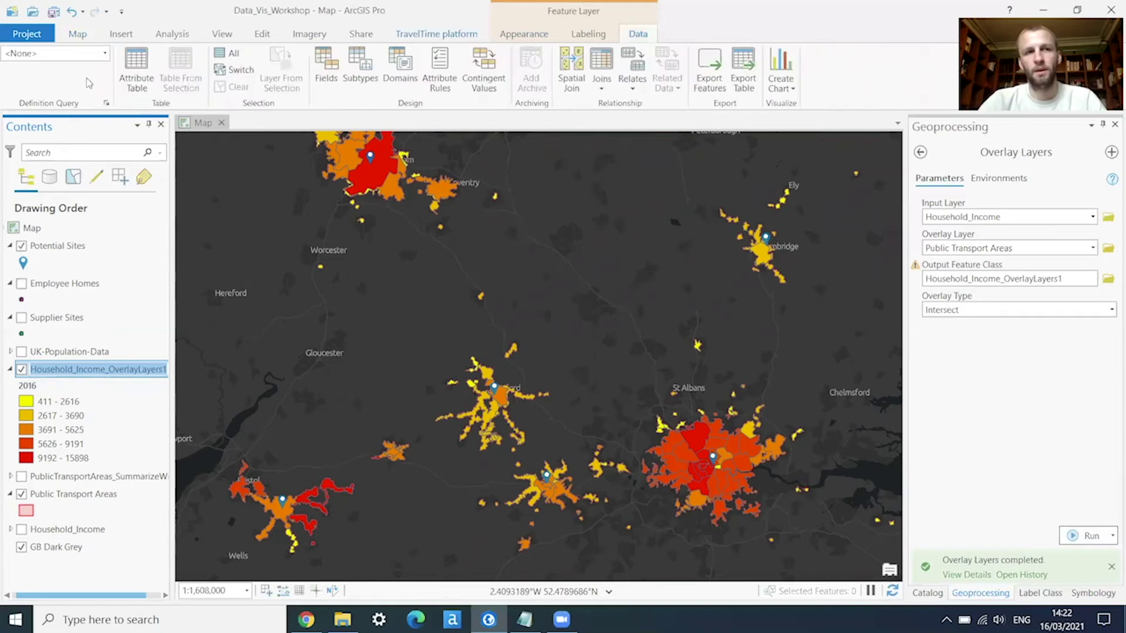
{"action": "left_click", "coordinate": [106, 103]}
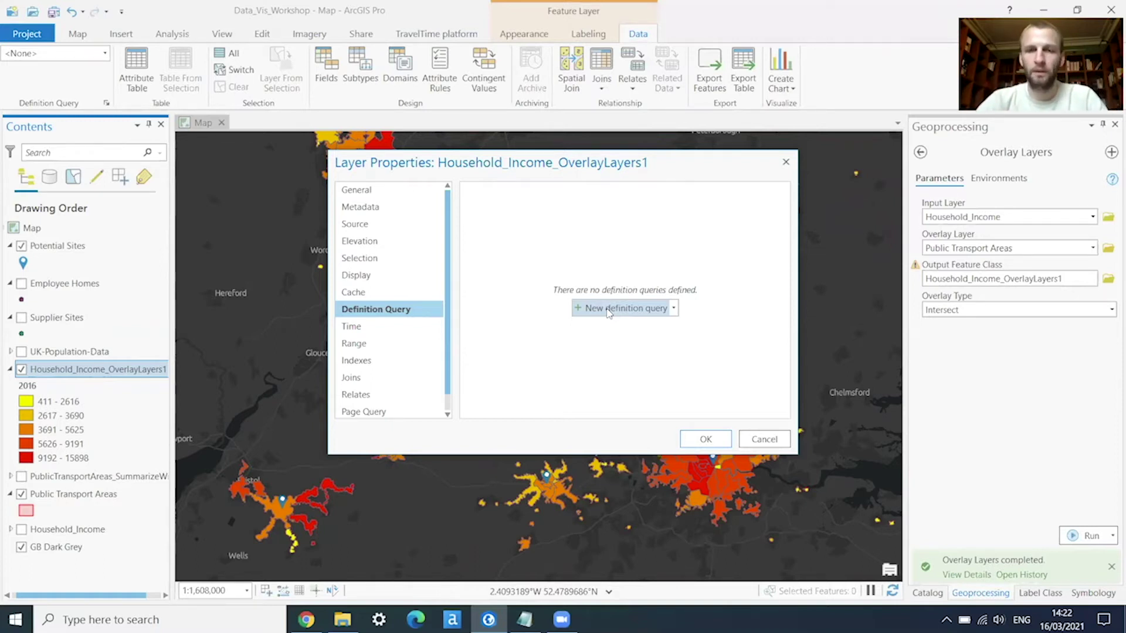
{"action": "left_click", "coordinate": [608, 311]}
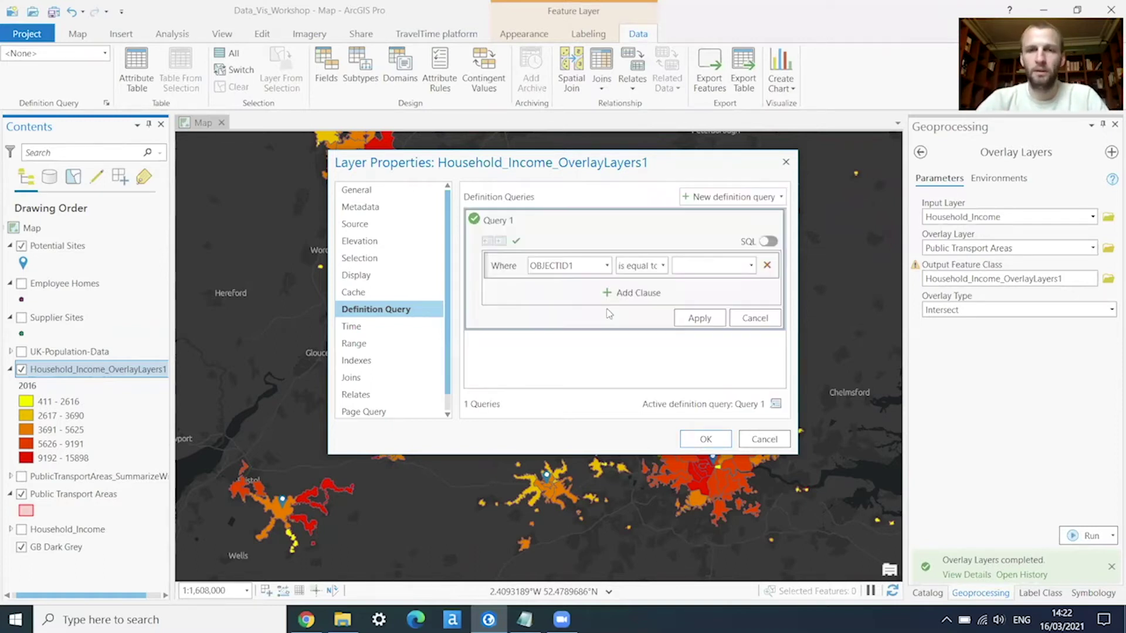
{"action": "double_click", "coordinate": [503, 221]}
{"action": "key", "text": "BackSpace"}
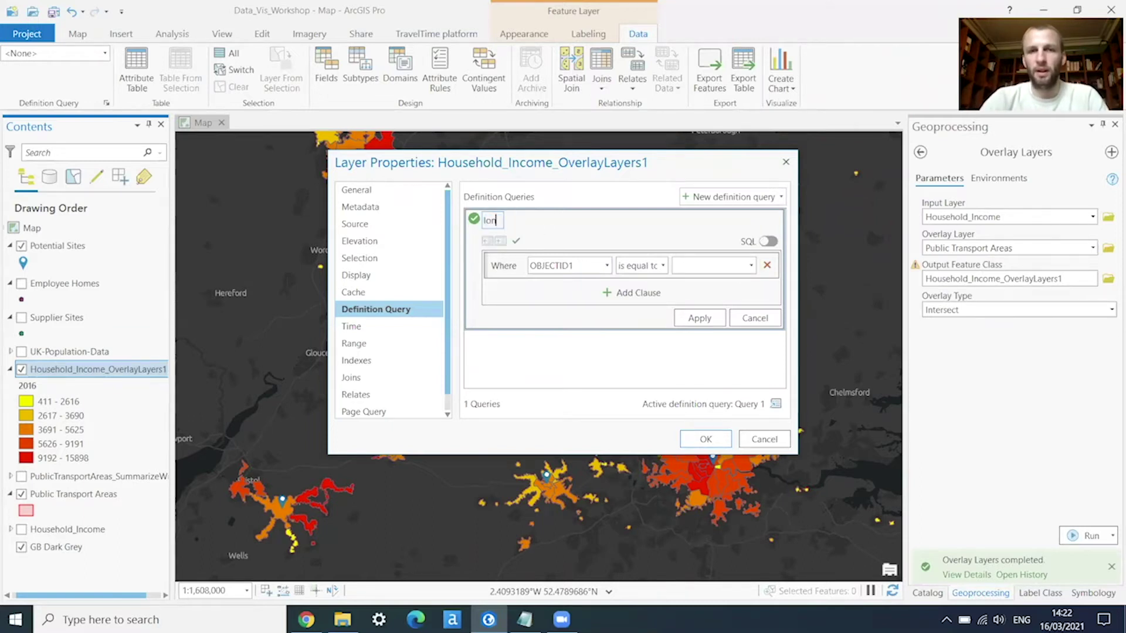
{"action": "type", "text": "london"}
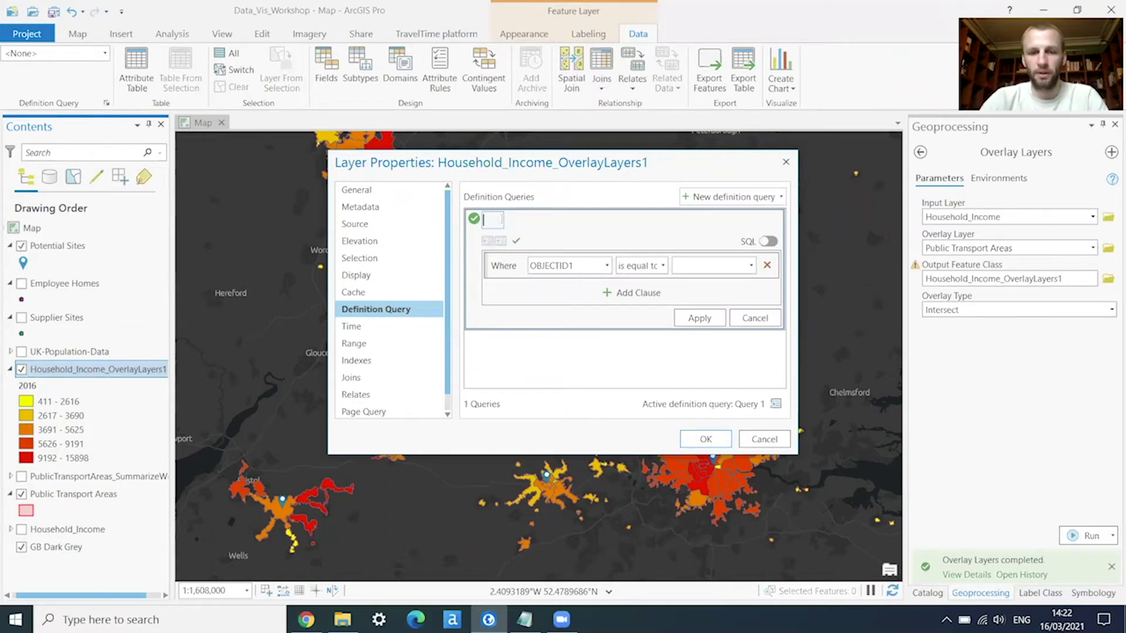
Define the query's clause as City is equal to London, and apply it to the layer
{"action": "left_click", "coordinate": [608, 266]}
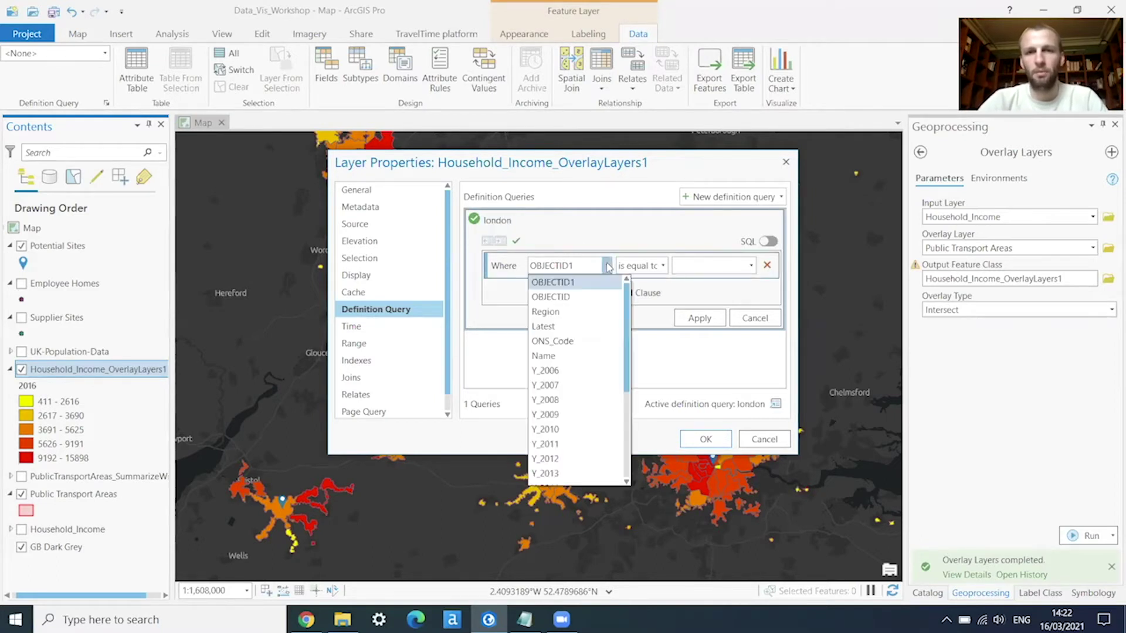
{"action": "left_click_drag", "start_coordinate": [626, 329], "coordinate": [630, 443]}
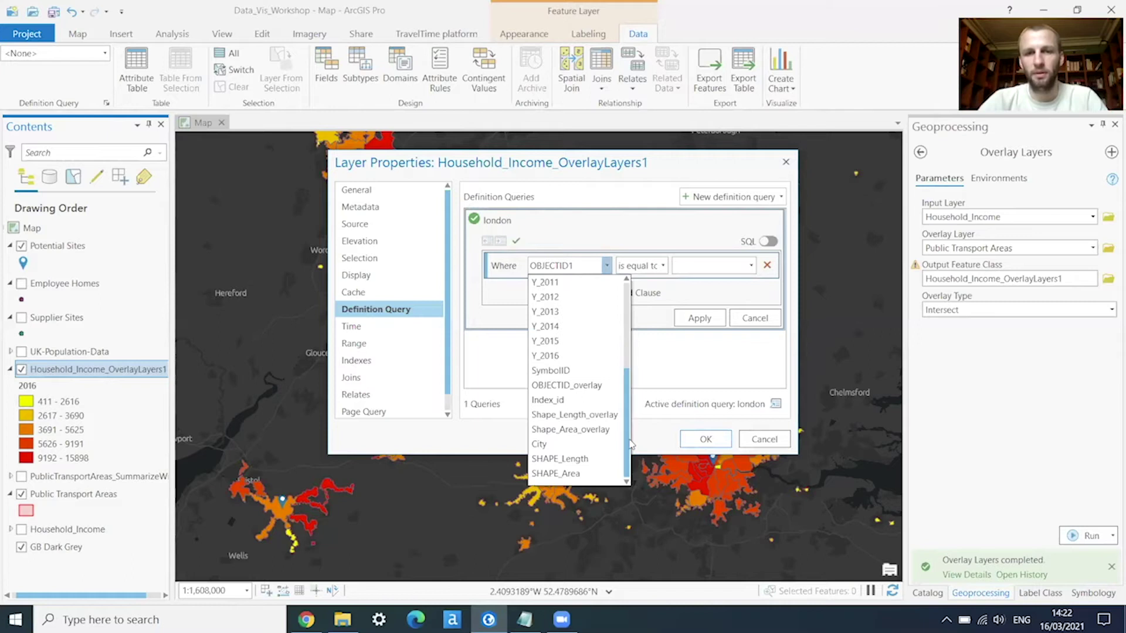
{"action": "left_click", "coordinate": [566, 448]}
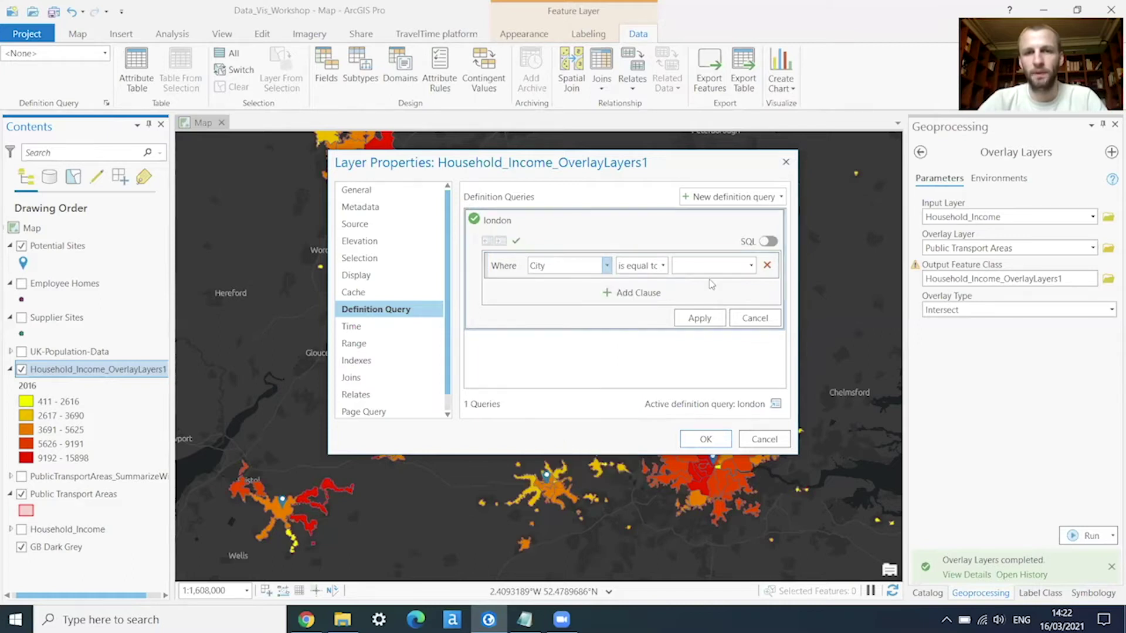
{"action": "left_click", "coordinate": [750, 266]}
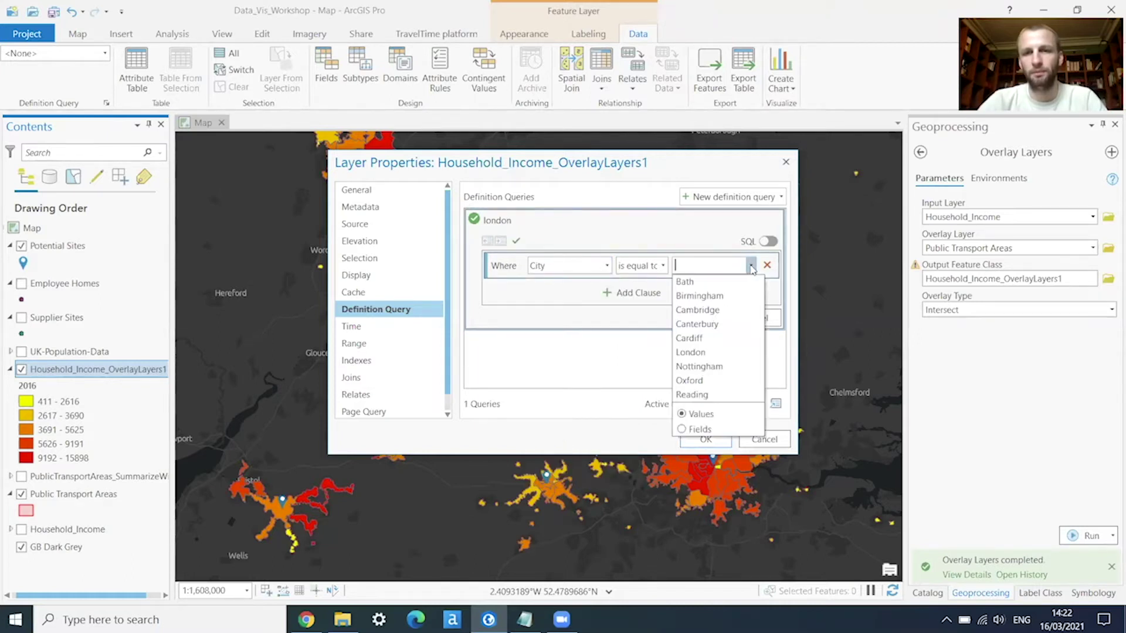
{"action": "left_click", "coordinate": [723, 352]}
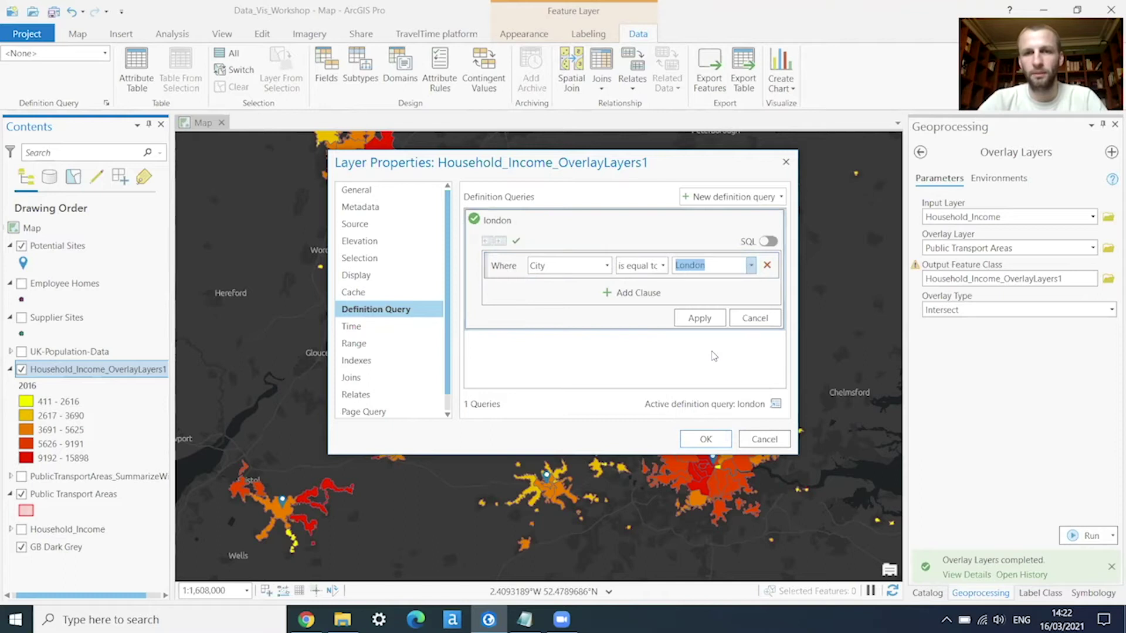
{"action": "left_click", "coordinate": [700, 319]}
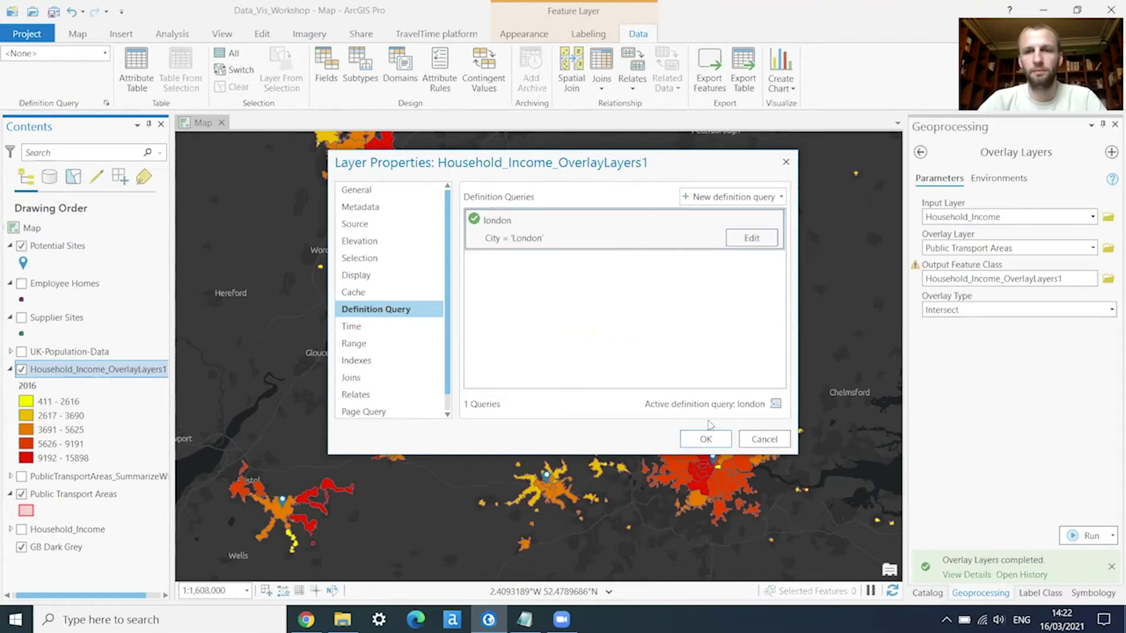
{"action": "left_click", "coordinate": [706, 439]}
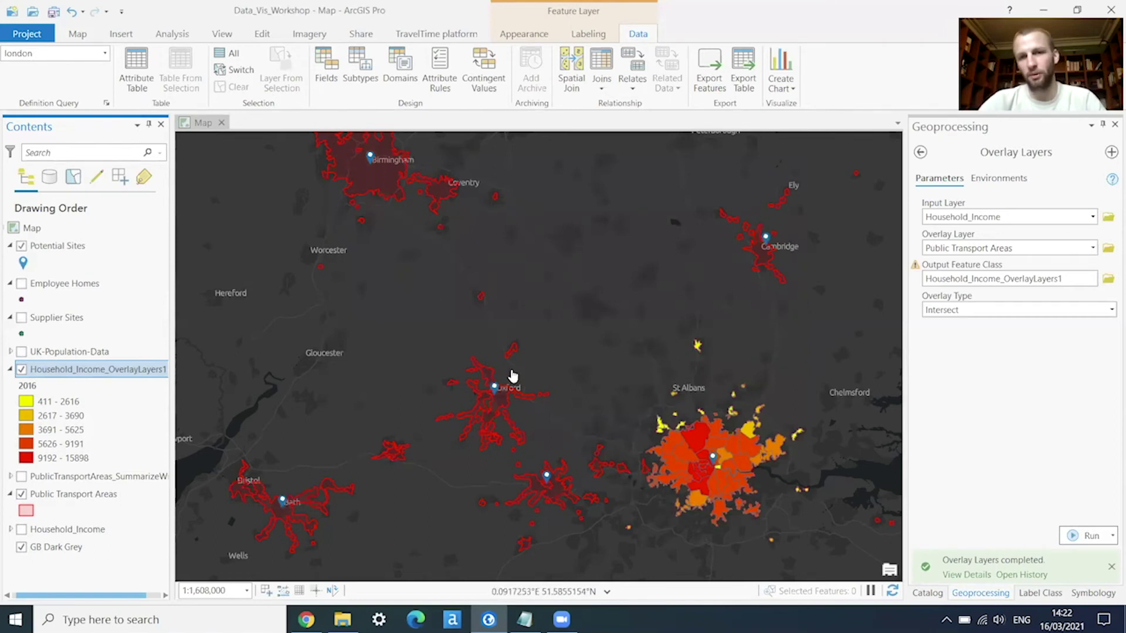
Switch the layer's definition query to None and back to london, and examine the income areas within the London catchment
{"action": "left_click", "coordinate": [105, 51]}
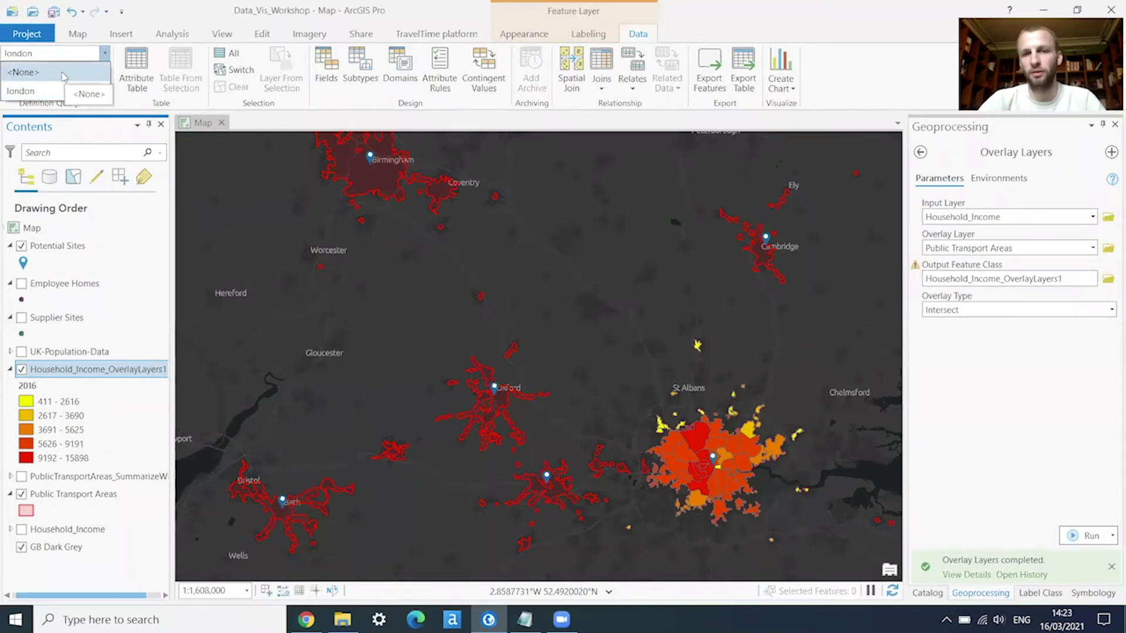
{"action": "left_click", "coordinate": [64, 77]}
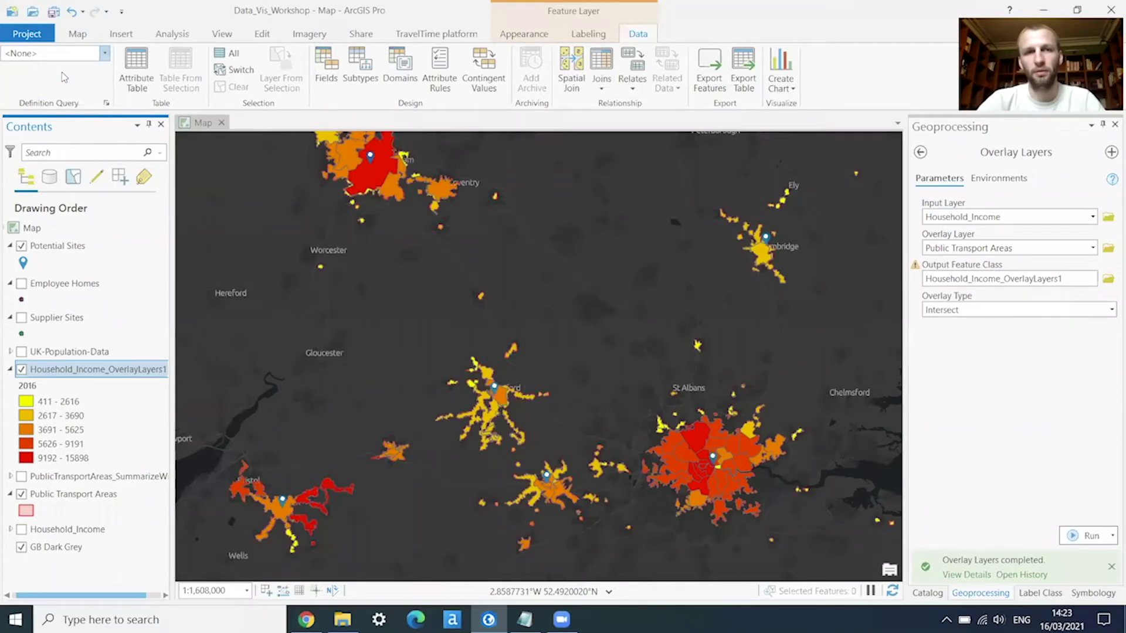
{"action": "left_click", "coordinate": [104, 53]}
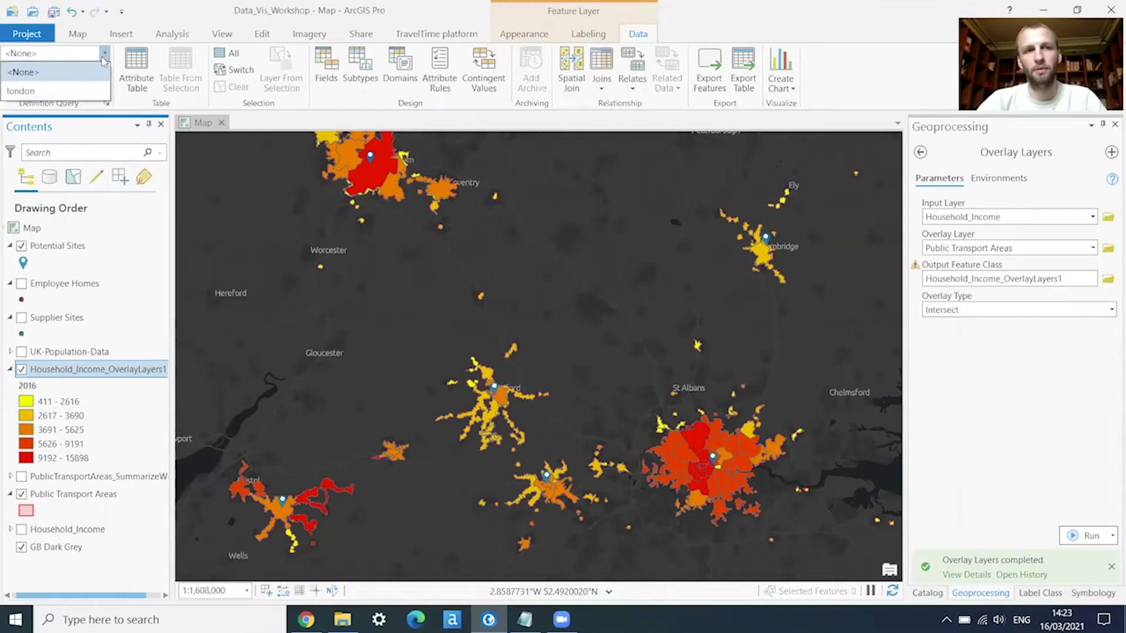
{"action": "left_click", "coordinate": [35, 92]}
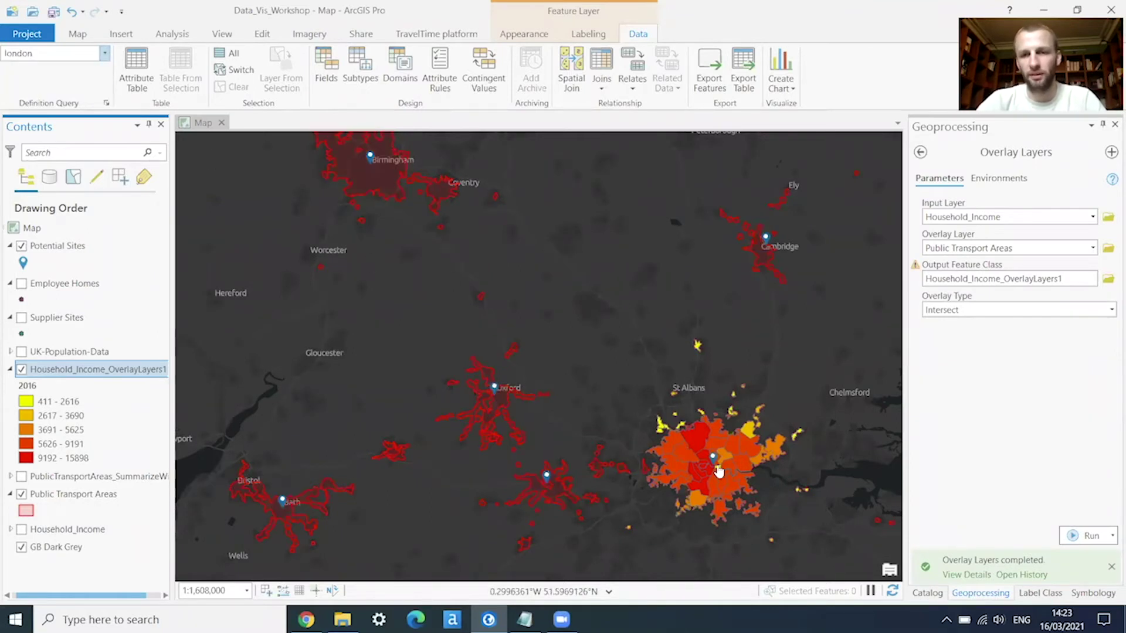
{"action": "scroll", "coordinate": [791, 532], "scroll_direction": "up", "scroll_amount": 2}
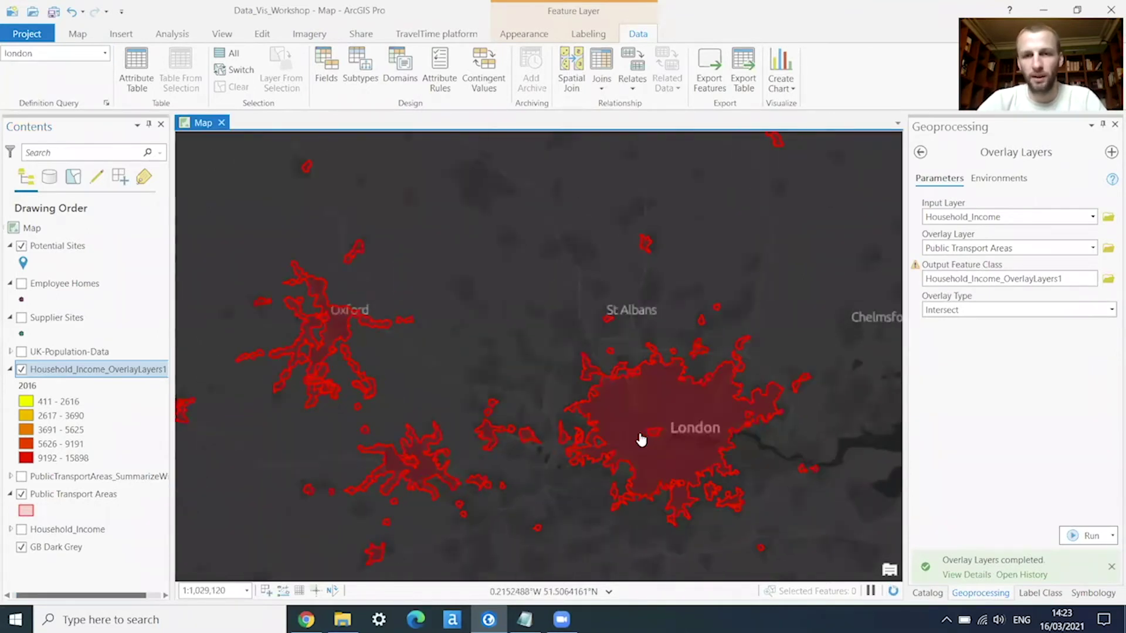
{"action": "scroll", "coordinate": [641, 439], "scroll_direction": "up", "scroll_amount": 6}
{"action": "scroll", "coordinate": [641, 441], "scroll_direction": "down", "scroll_amount": 2}
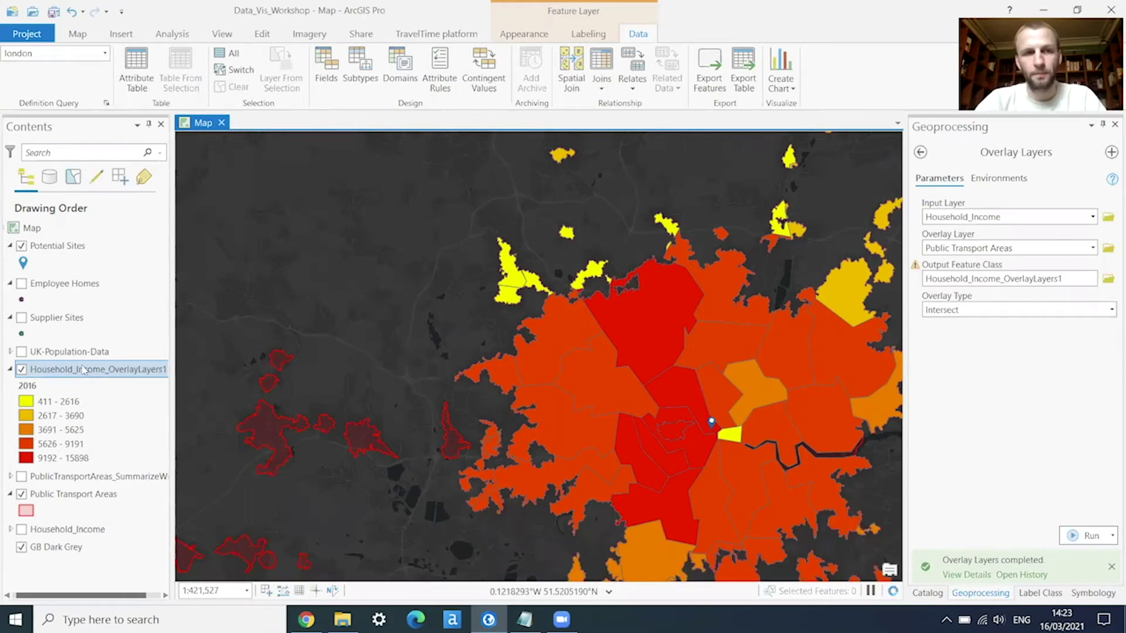
Hide and collapse the Household_Income_OverlayLayers1 layer, and hide the Public Transport Areas layer
{"action": "left_click", "coordinate": [21, 370]}
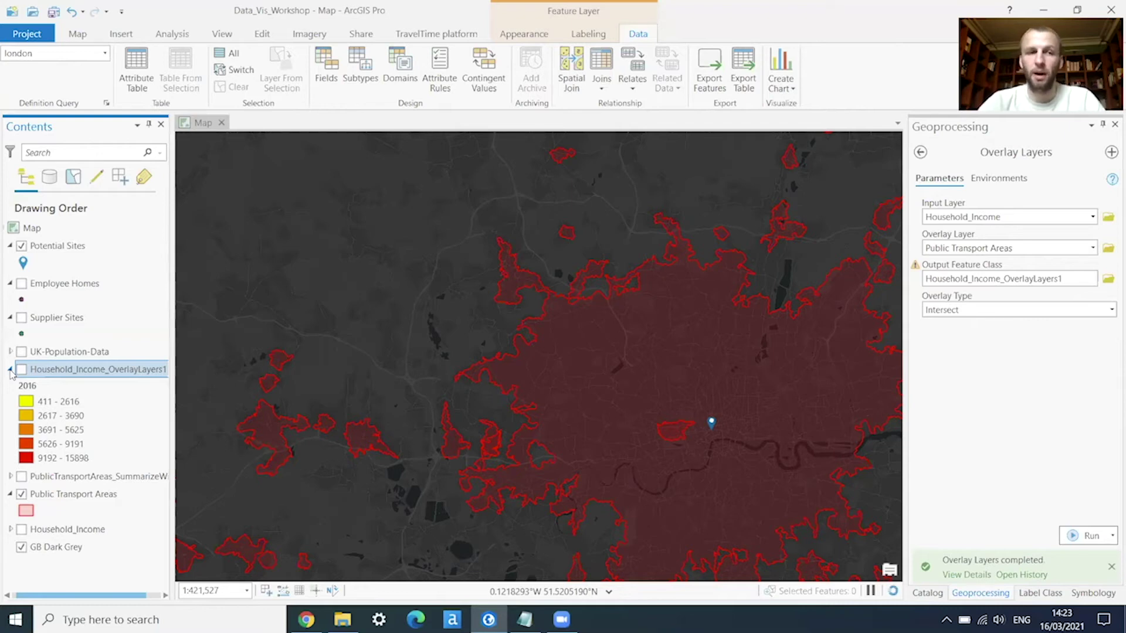
{"action": "left_click", "coordinate": [10, 370]}
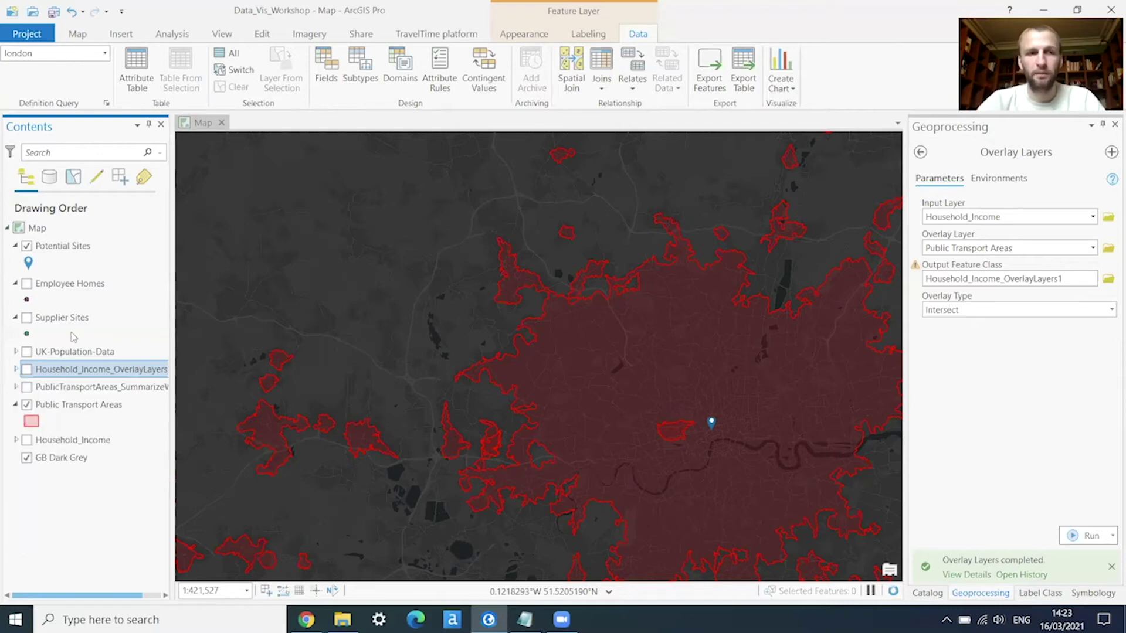
{"action": "left_click", "coordinate": [64, 406]}
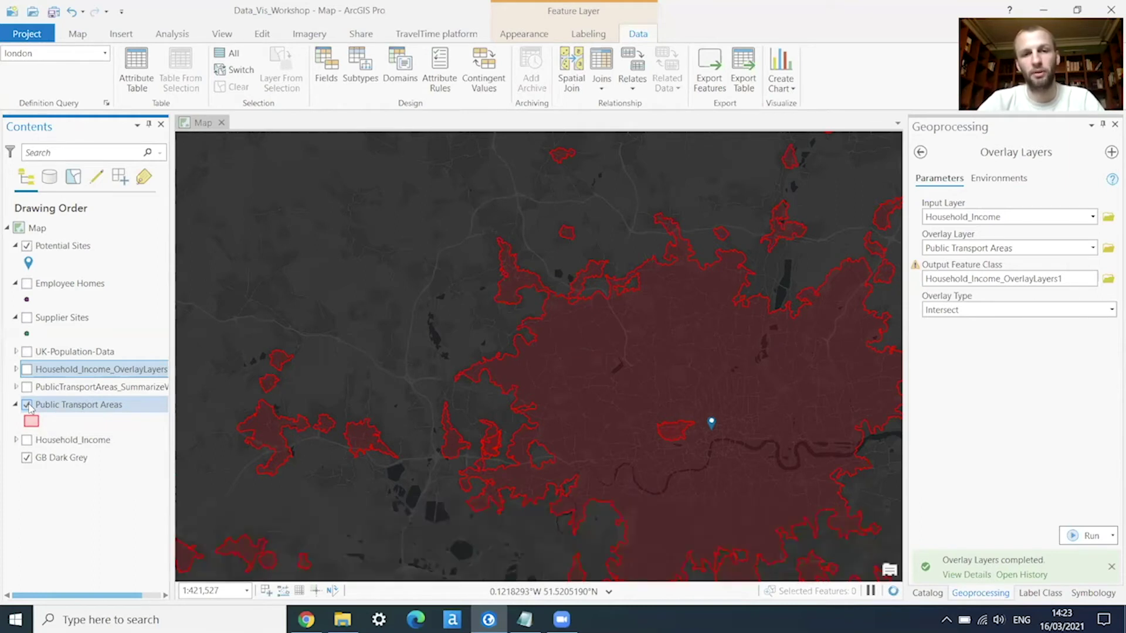
{"action": "left_click", "coordinate": [26, 406]}
{"action": "left_click", "coordinate": [95, 228]}
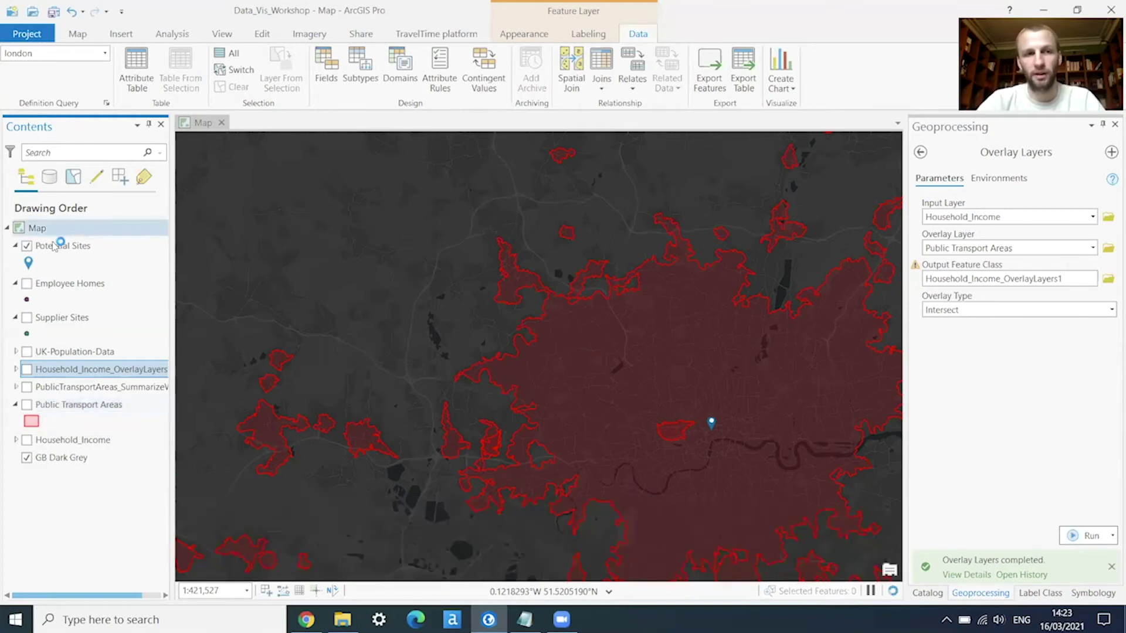
Open the Time Map Advanced tool from the TravelTime_Platform toolbox for the Potential Sites layer
{"action": "left_click", "coordinate": [63, 247]}
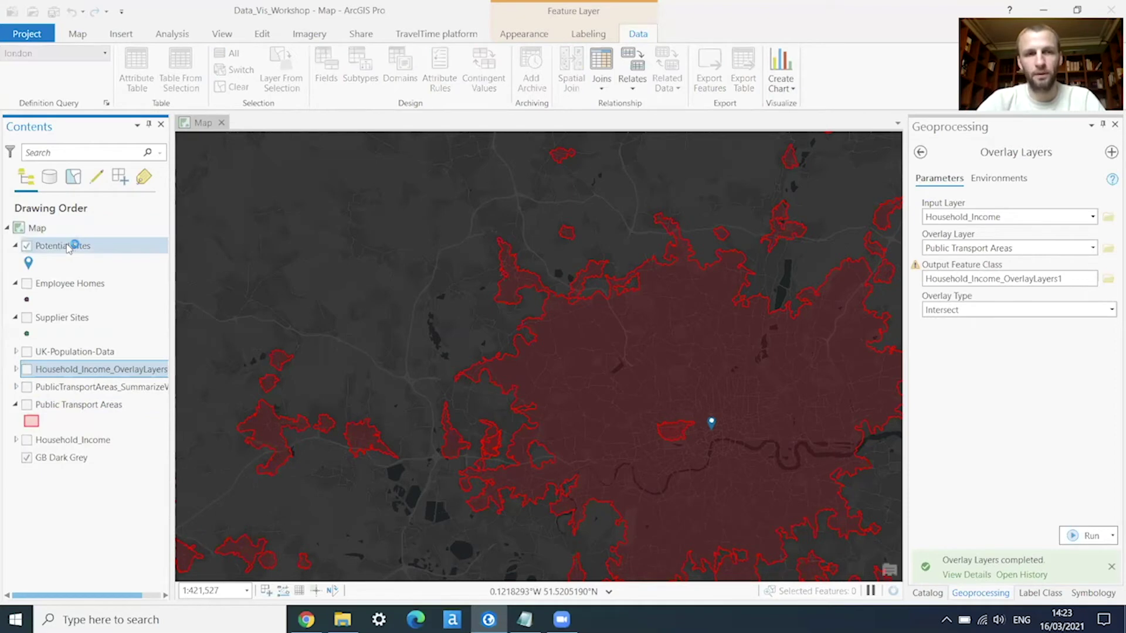
{"action": "right_click", "coordinate": [70, 247]}
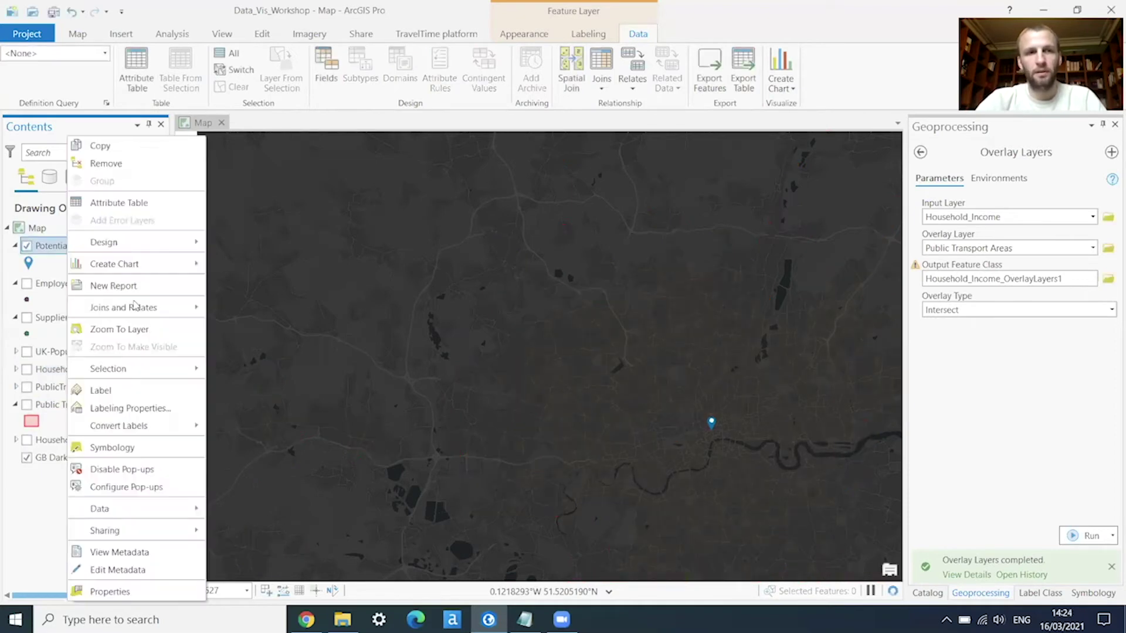
{"action": "left_click", "coordinate": [132, 336]}
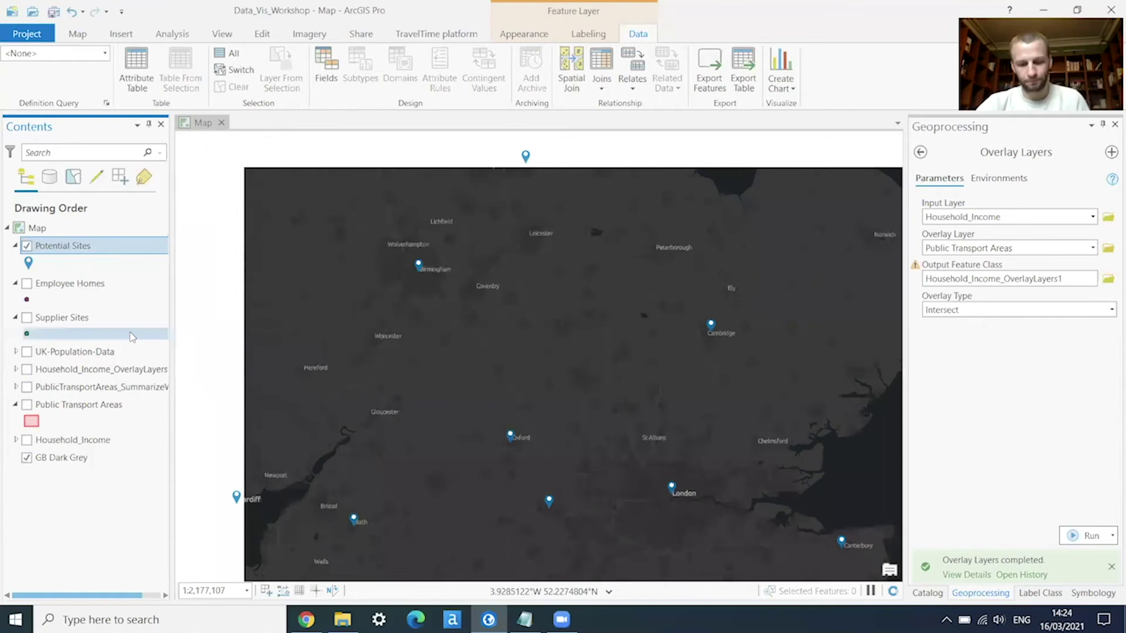
{"action": "left_click", "coordinate": [926, 593]}
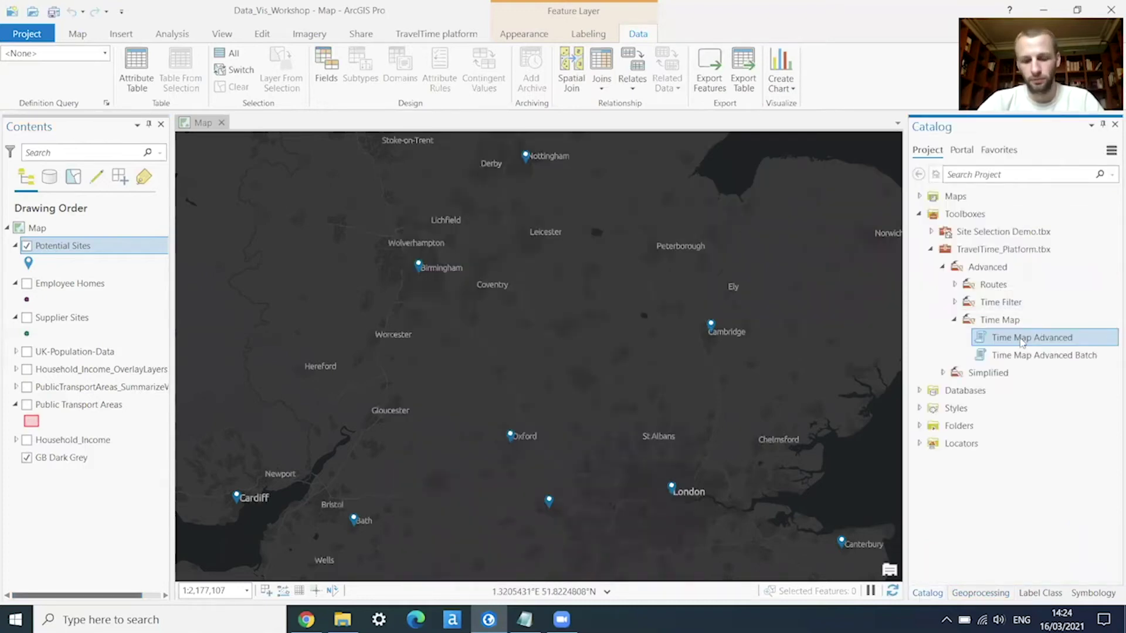
{"action": "double_click", "coordinate": [1021, 339]}
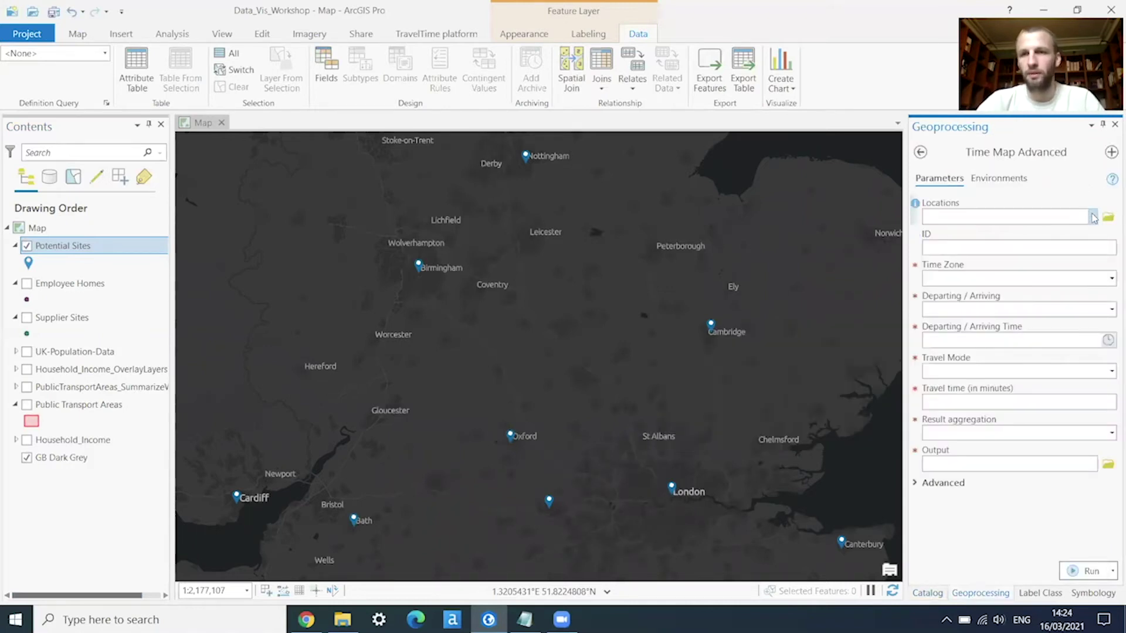
Set the time map's locations to Potential Sites, ID to City, time zone to UTC and direction to arrival
{"action": "left_click", "coordinate": [1093, 218]}
{"action": "key", "text": "Escape"}
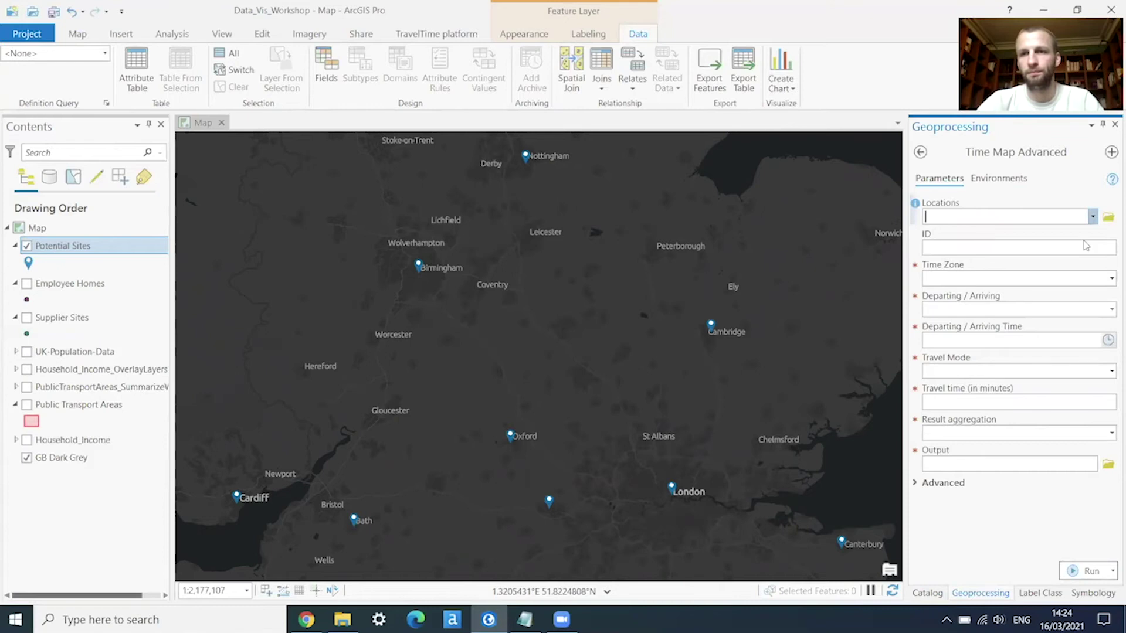
{"action": "left_click", "coordinate": [1111, 248]}
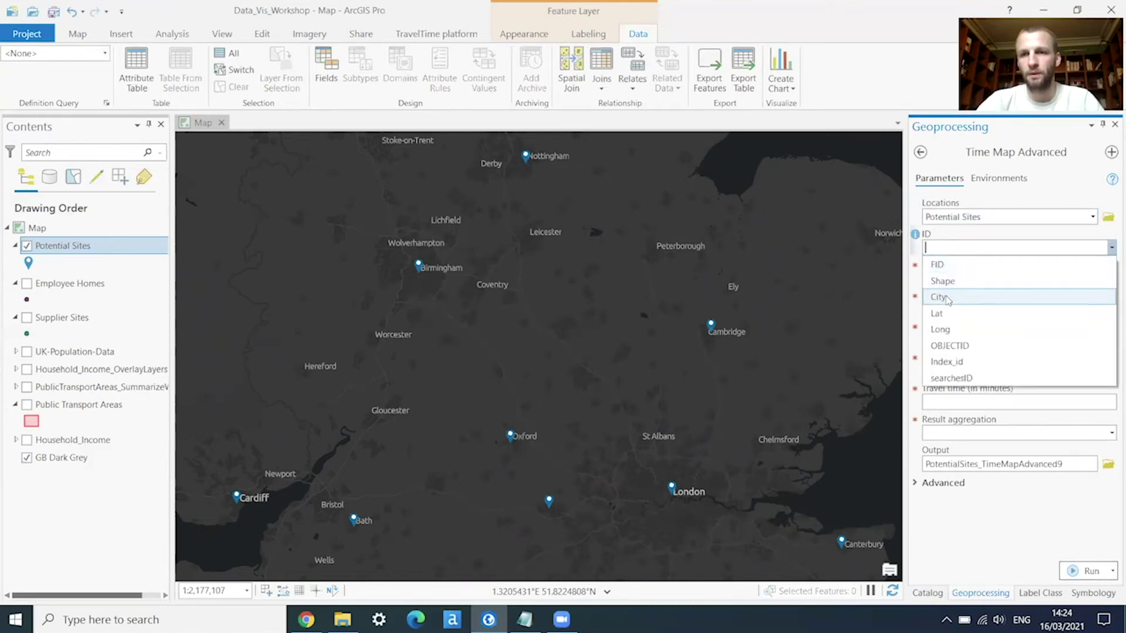
{"action": "left_click", "coordinate": [951, 296]}
{"action": "left_click", "coordinate": [1104, 279]}
{"action": "type", "text": "UTC"}
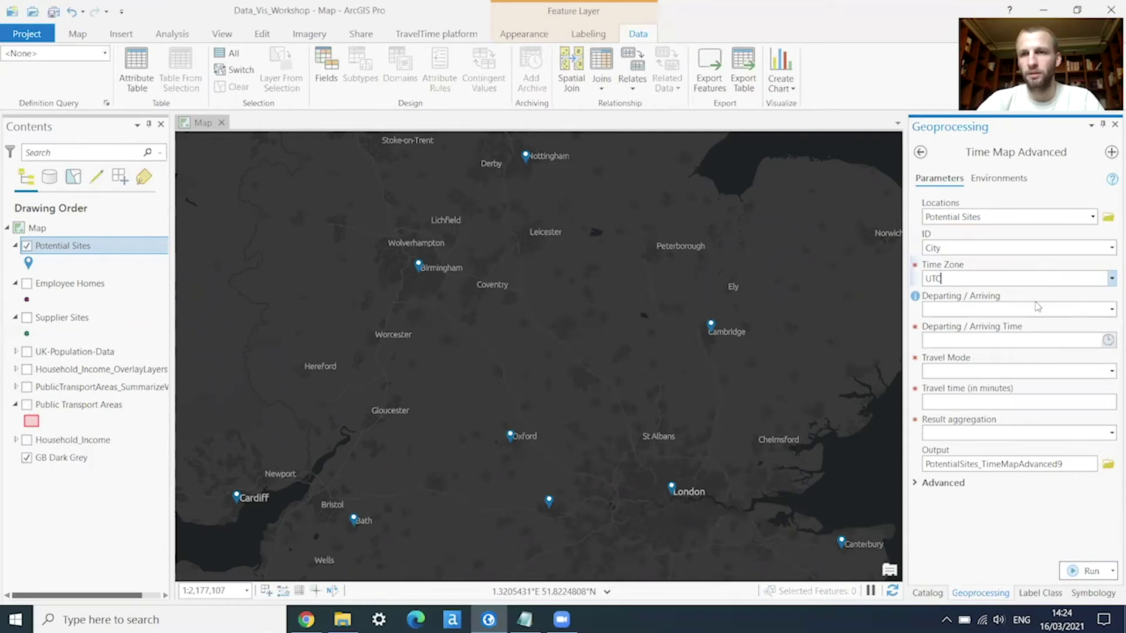
{"action": "left_click", "coordinate": [1111, 311]}
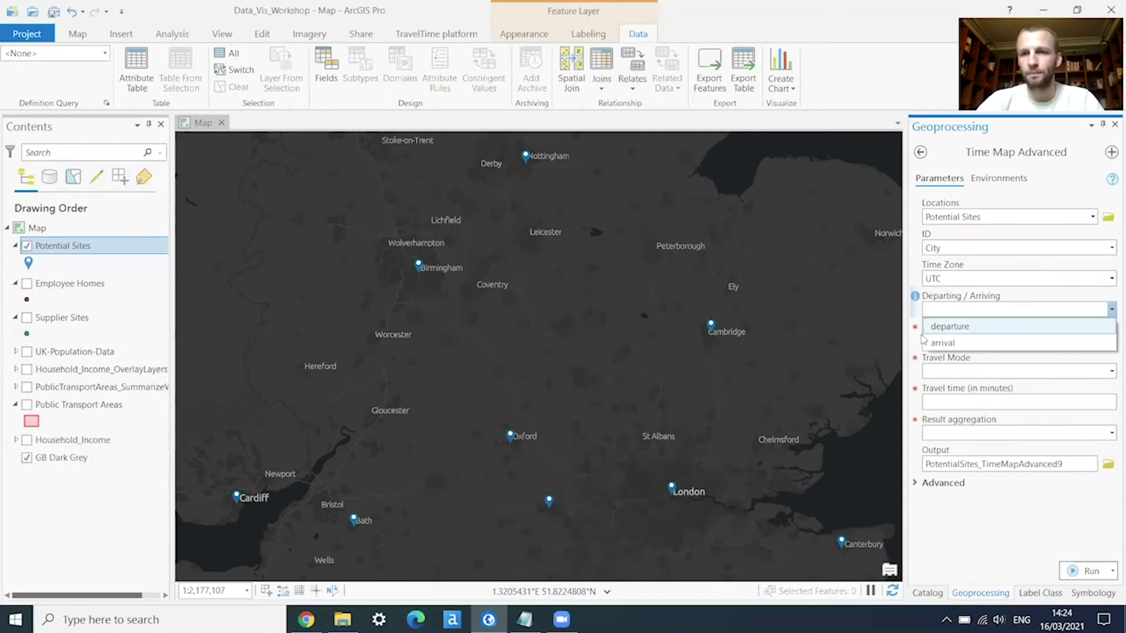
{"action": "left_click", "coordinate": [942, 341]}
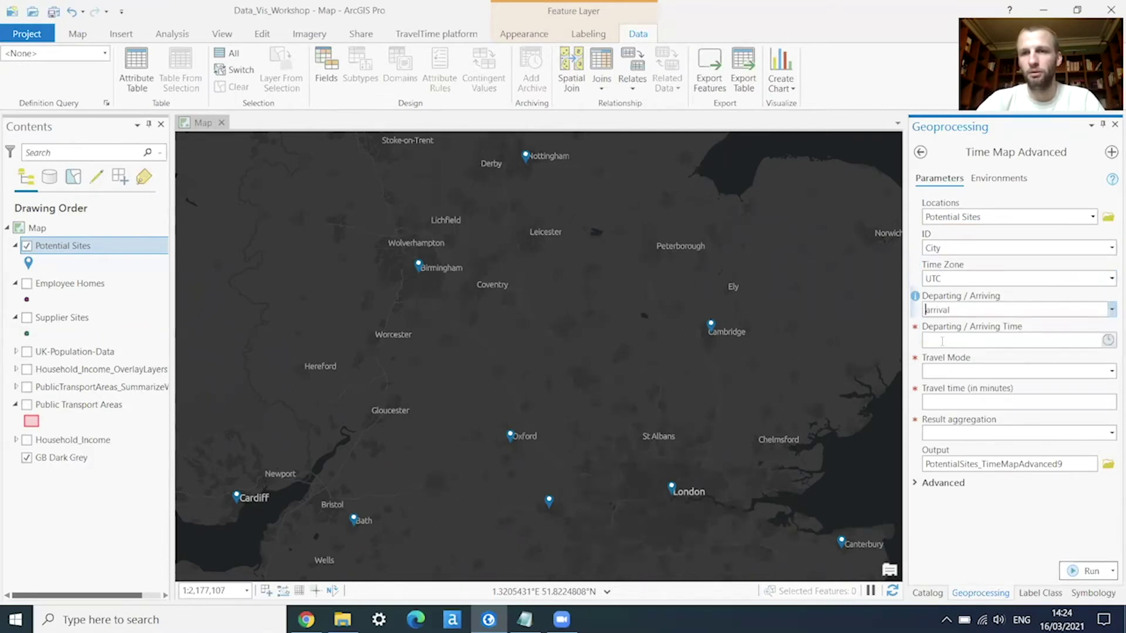
Set the time map's arrival time to 16/03/2021 12:00:00, travel mode to driving and travel time to 45 minutes
{"action": "left_click", "coordinate": [1108, 340]}
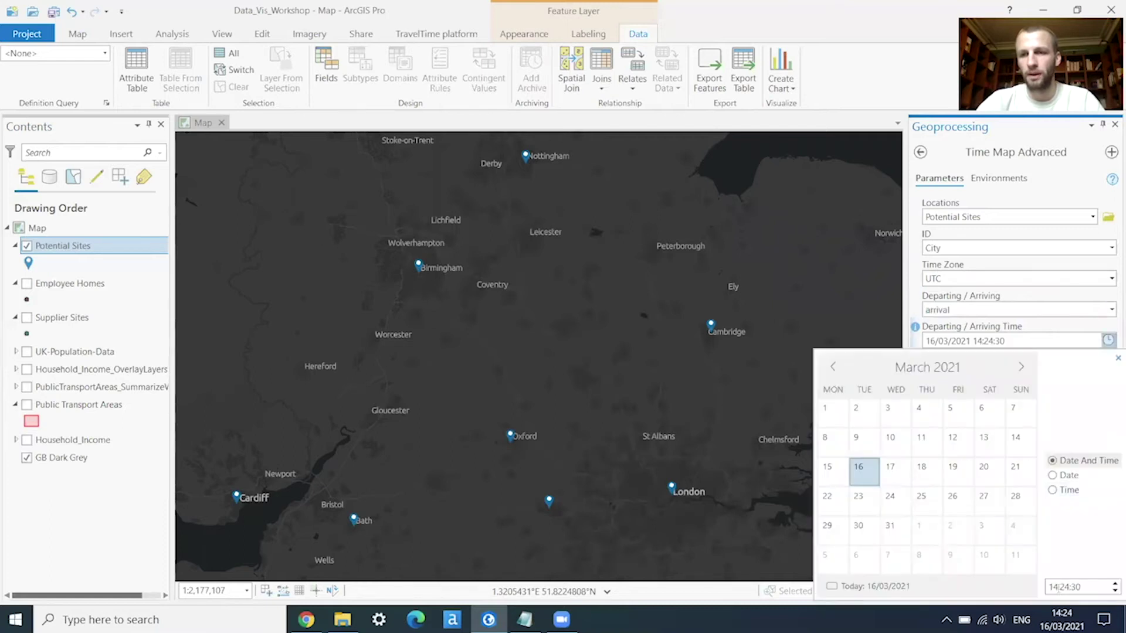
{"action": "type", "text": "00:00"}
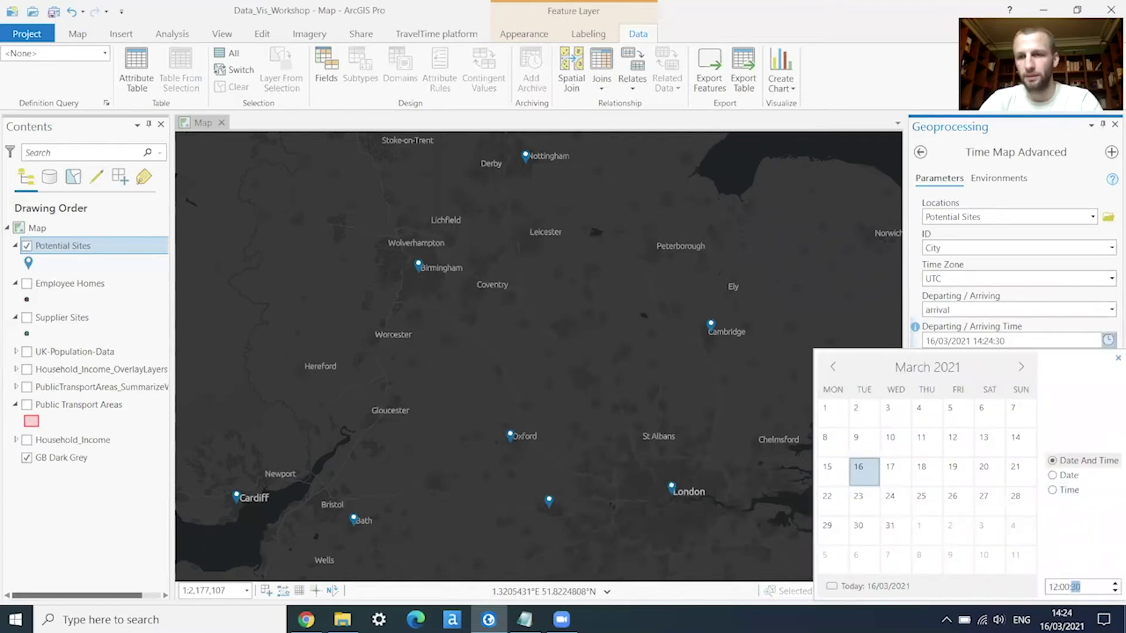
{"action": "left_click", "coordinate": [1116, 359]}
{"action": "left_click", "coordinate": [1111, 369]}
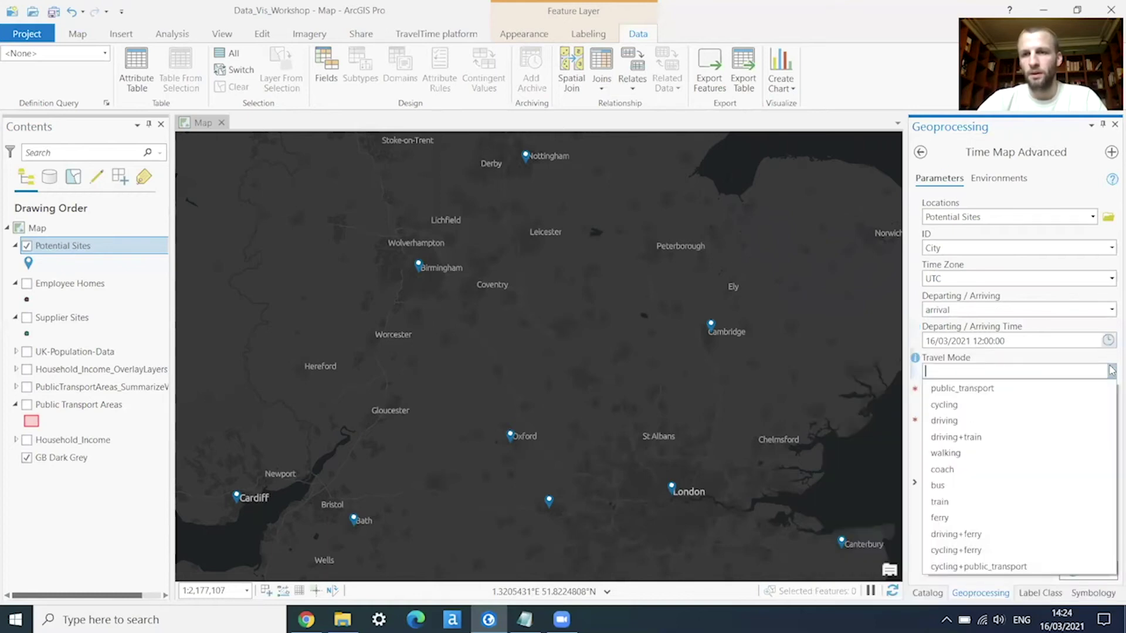
{"action": "left_click", "coordinate": [972, 421]}
{"action": "left_click", "coordinate": [1012, 403]}
{"action": "type", "text": "45"}
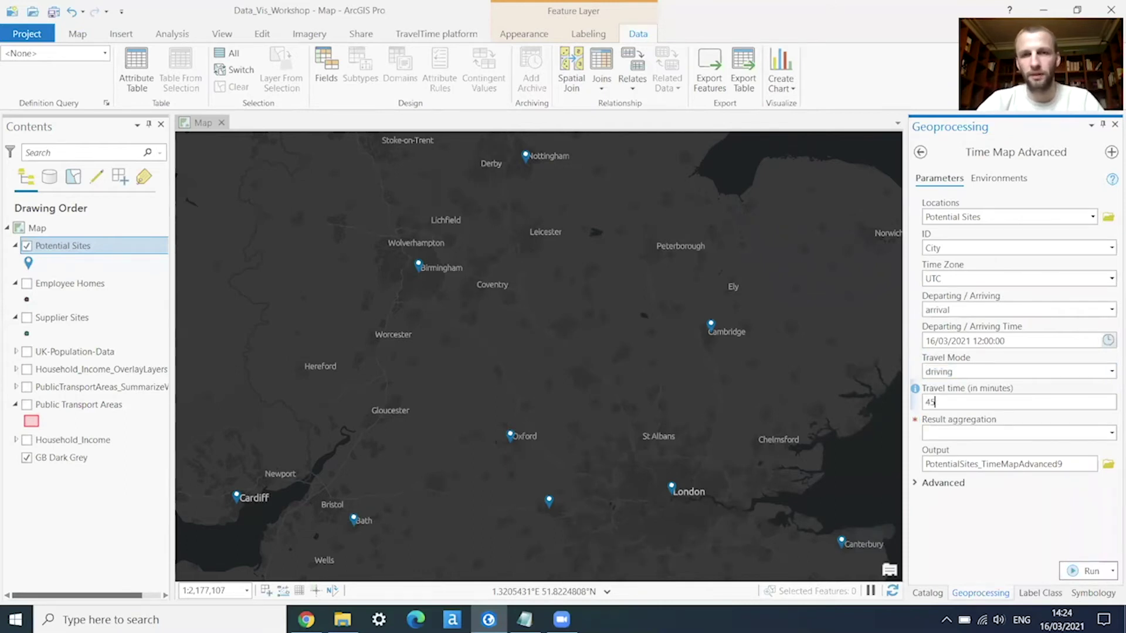
Set the result aggregation to NORMAL, keep the City field, and run the time map, checking its run details
{"action": "left_click", "coordinate": [1111, 433]}
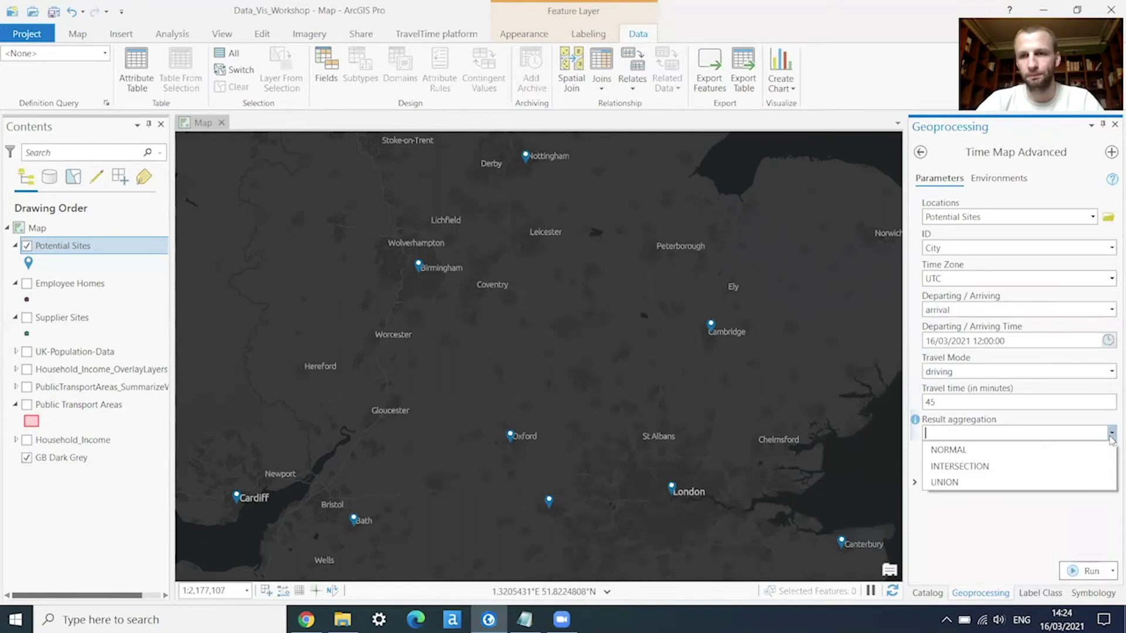
{"action": "left_click", "coordinate": [989, 450]}
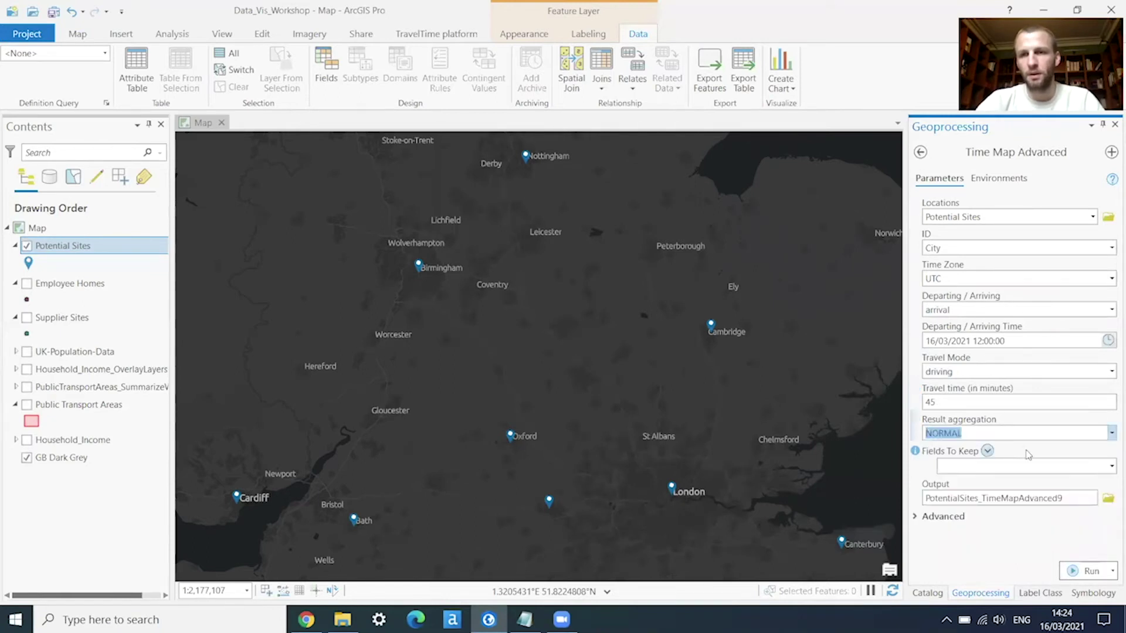
{"action": "left_click", "coordinate": [1111, 466]}
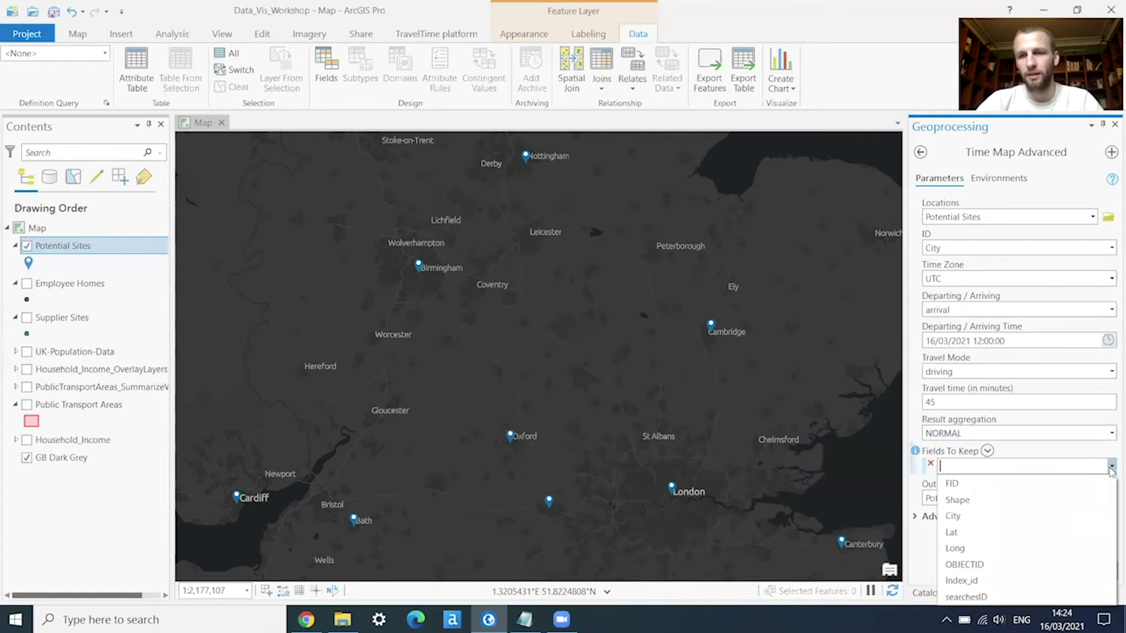
{"action": "left_click", "coordinate": [962, 517]}
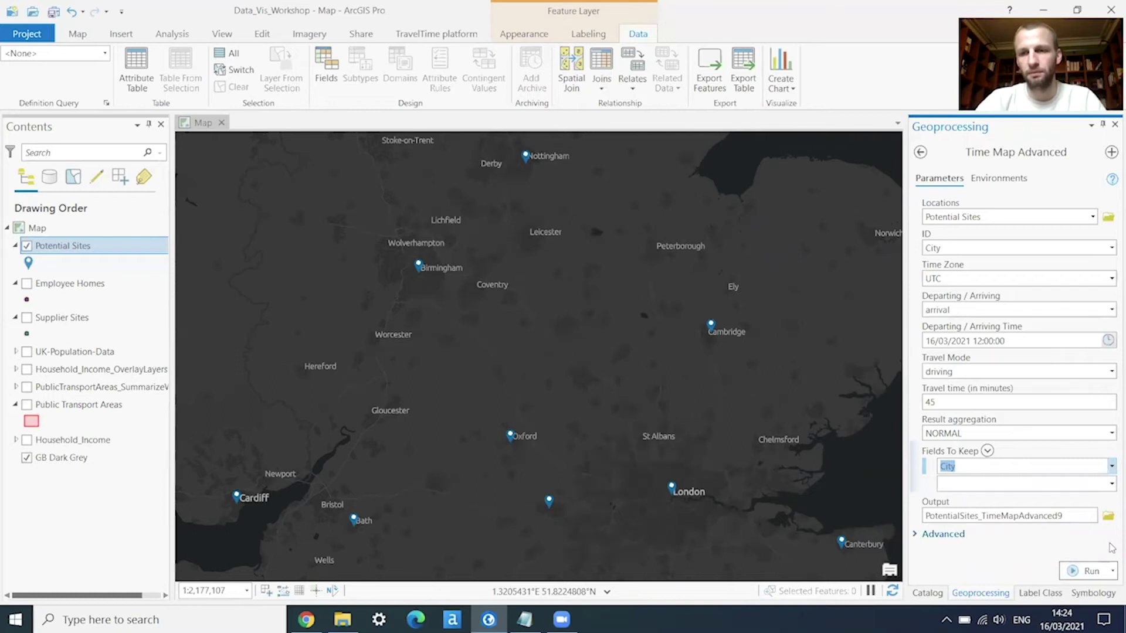
{"action": "left_click", "coordinate": [1086, 572]}
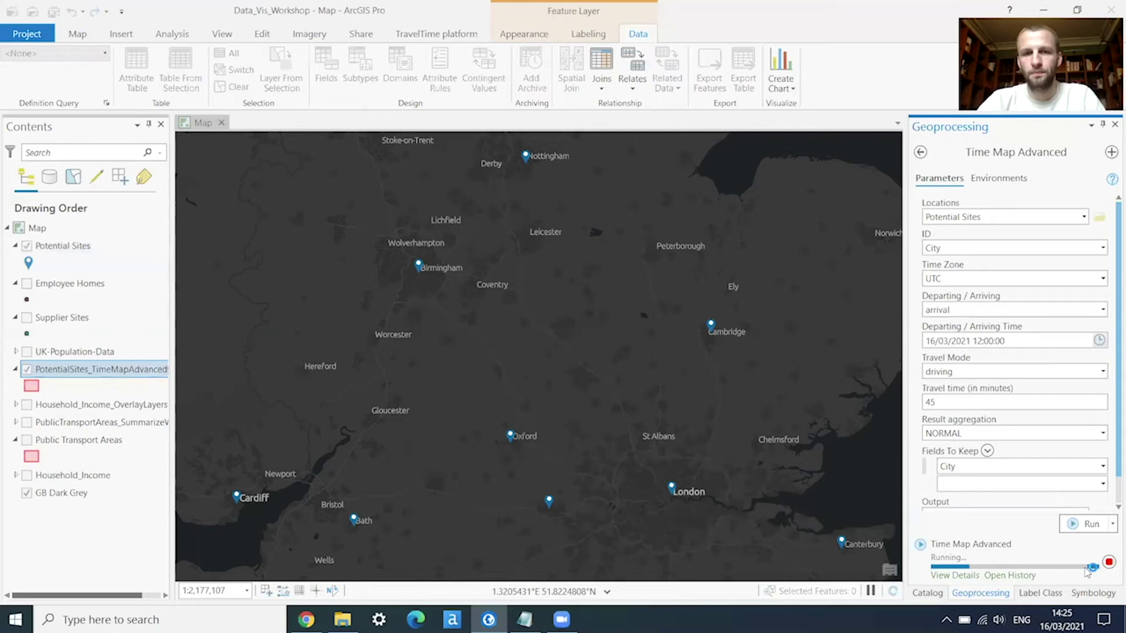
{"action": "left_click", "coordinate": [969, 574]}
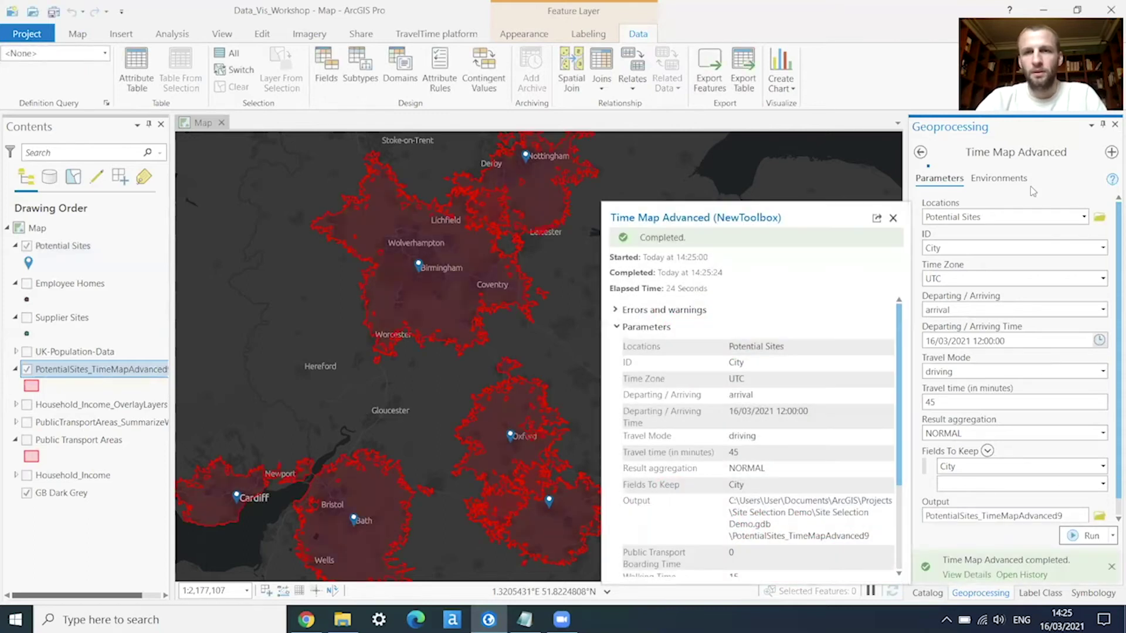
{"action": "left_click", "coordinate": [892, 219]}
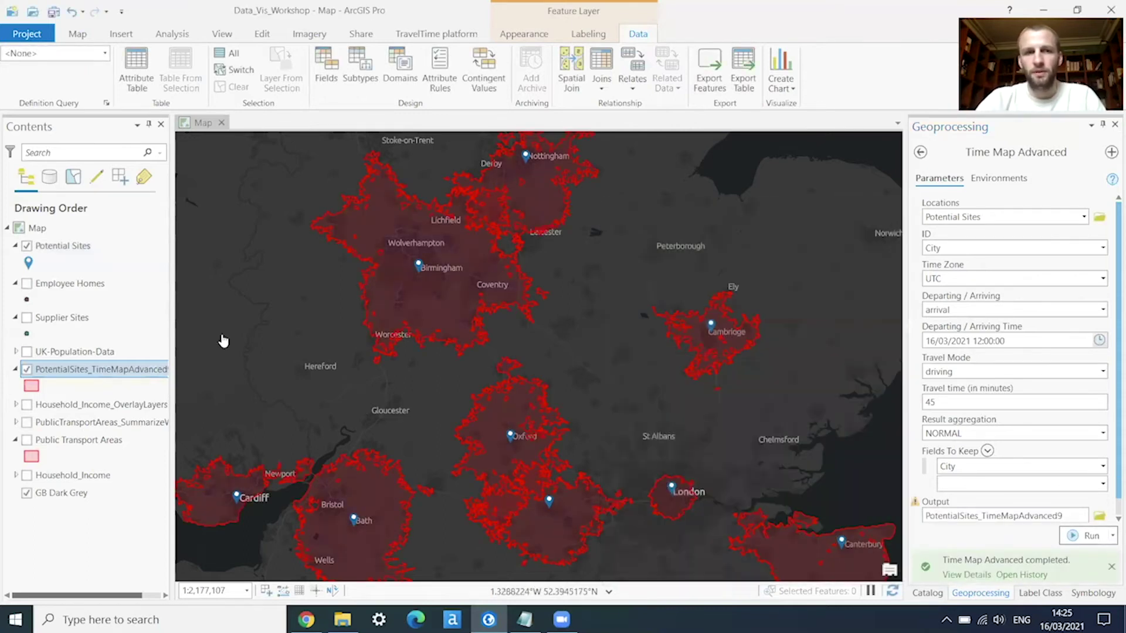
Zoom to the new time map layer and rename it Driving Areas
{"action": "right_click", "coordinate": [99, 372]}
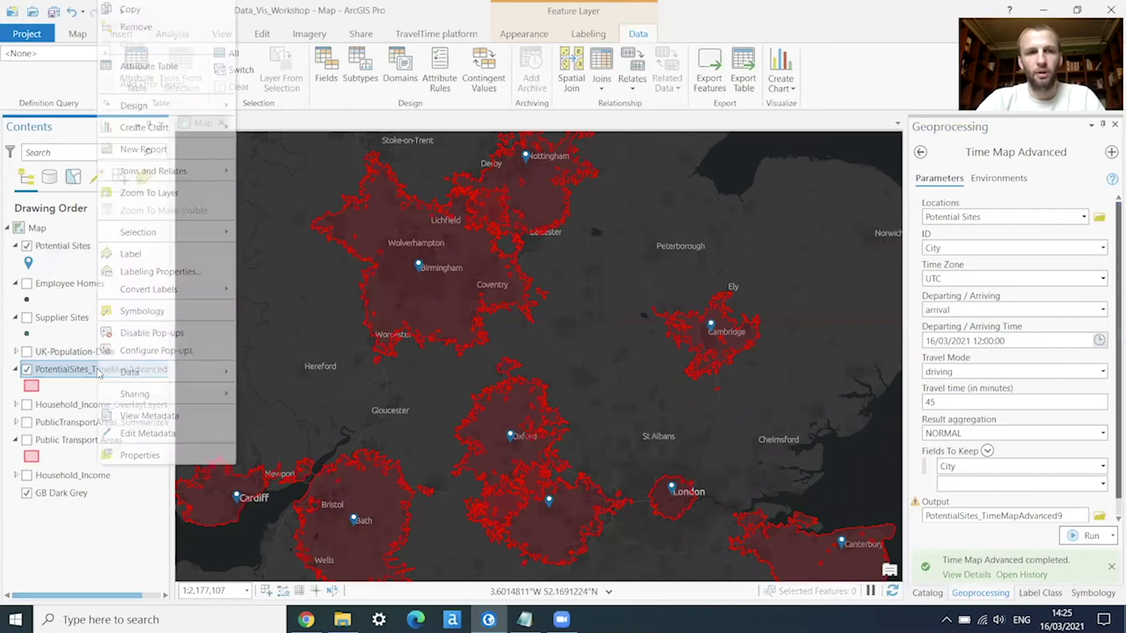
{"action": "left_click", "coordinate": [143, 194]}
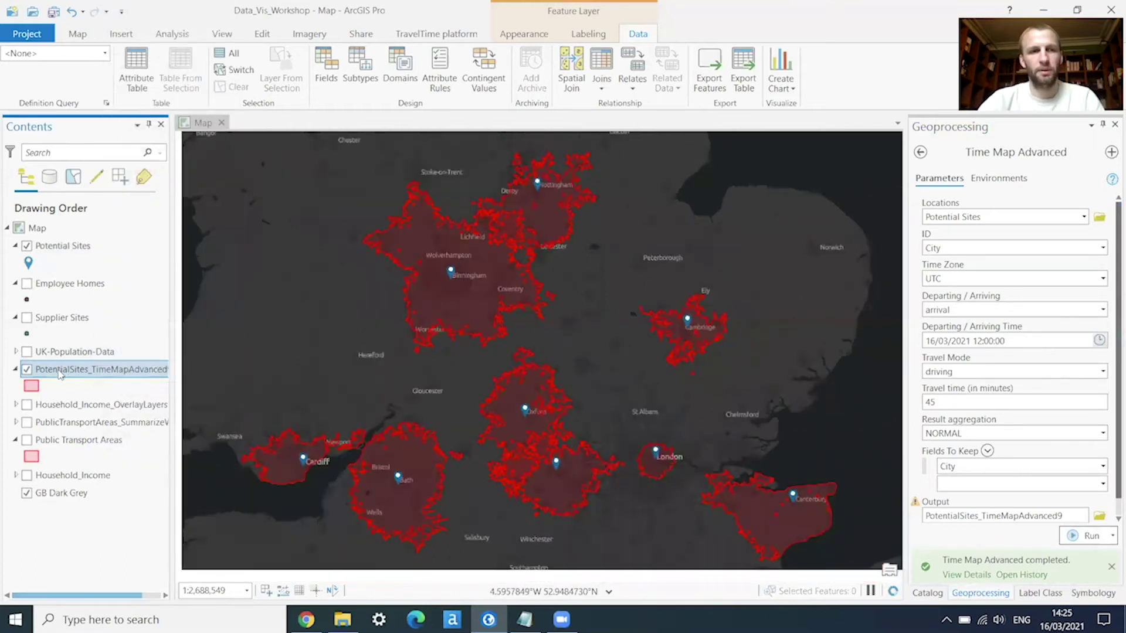
{"action": "scroll", "coordinate": [59, 374], "scroll_direction": "right", "scroll_amount": 1}
{"action": "type", "text": "Driving Areas"}
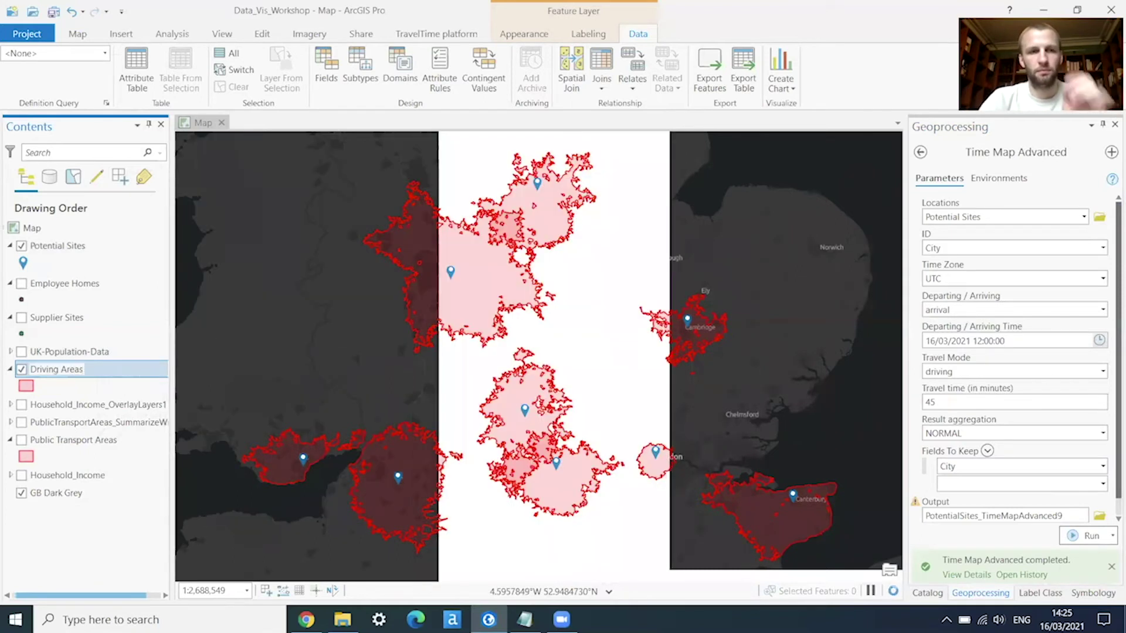
{"action": "key", "text": "Return"}
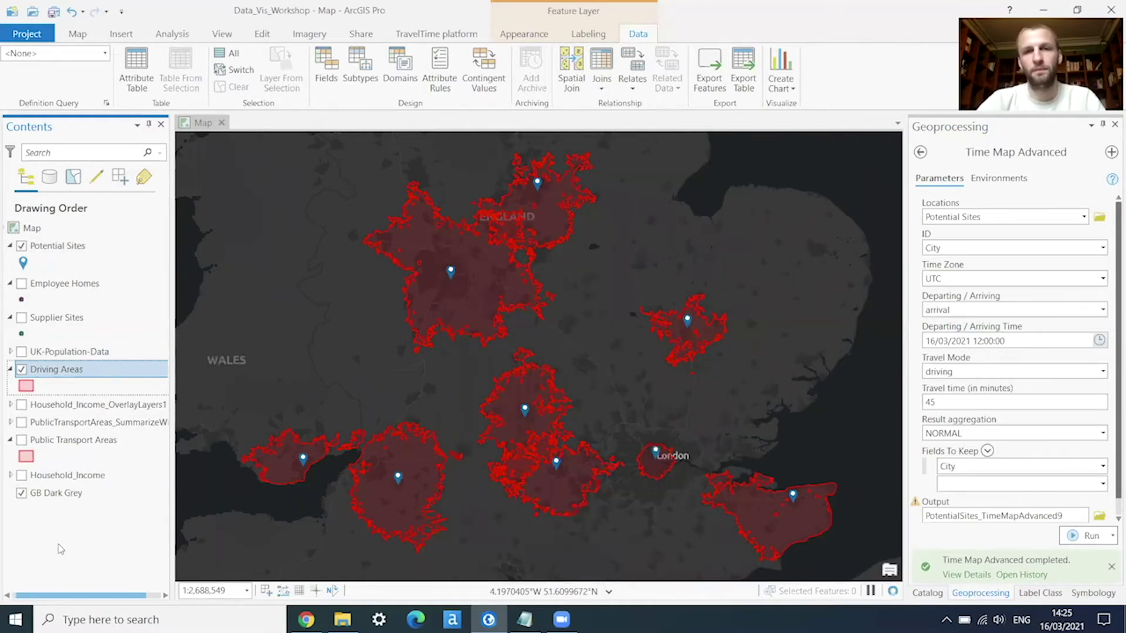
Show the Supplier Sites layer, then search the geoprocessing tools for summarize and open Summarize Within from Analysis Tools
{"action": "left_click", "coordinate": [21, 318]}
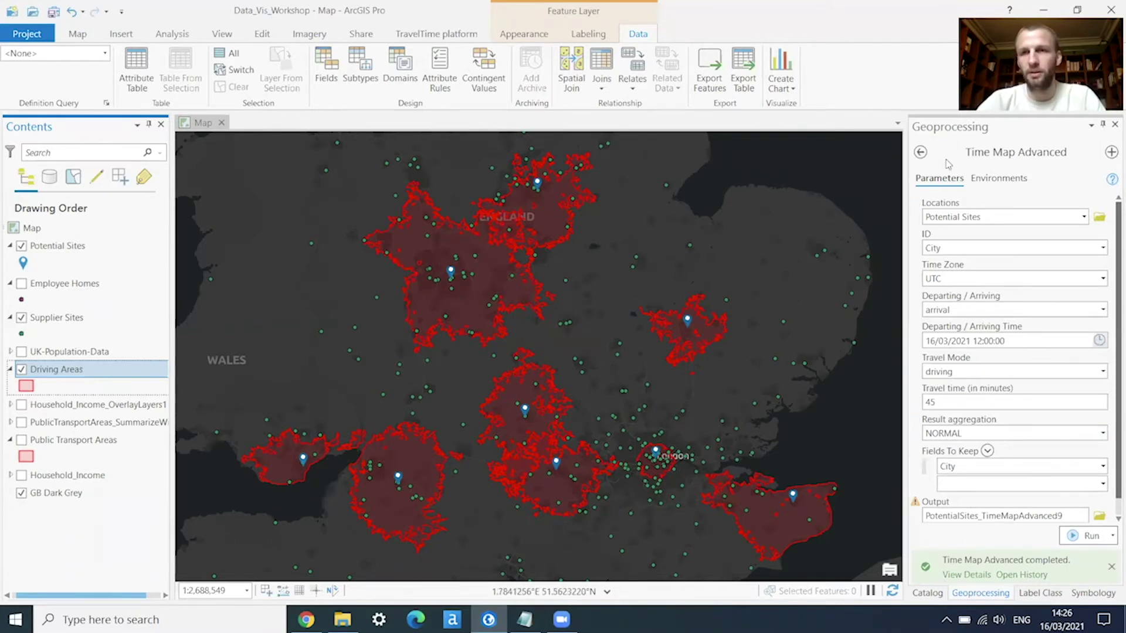
{"action": "left_click", "coordinate": [921, 153]}
{"action": "triple_click", "coordinate": [986, 153]}
{"action": "type", "text": "summar"}
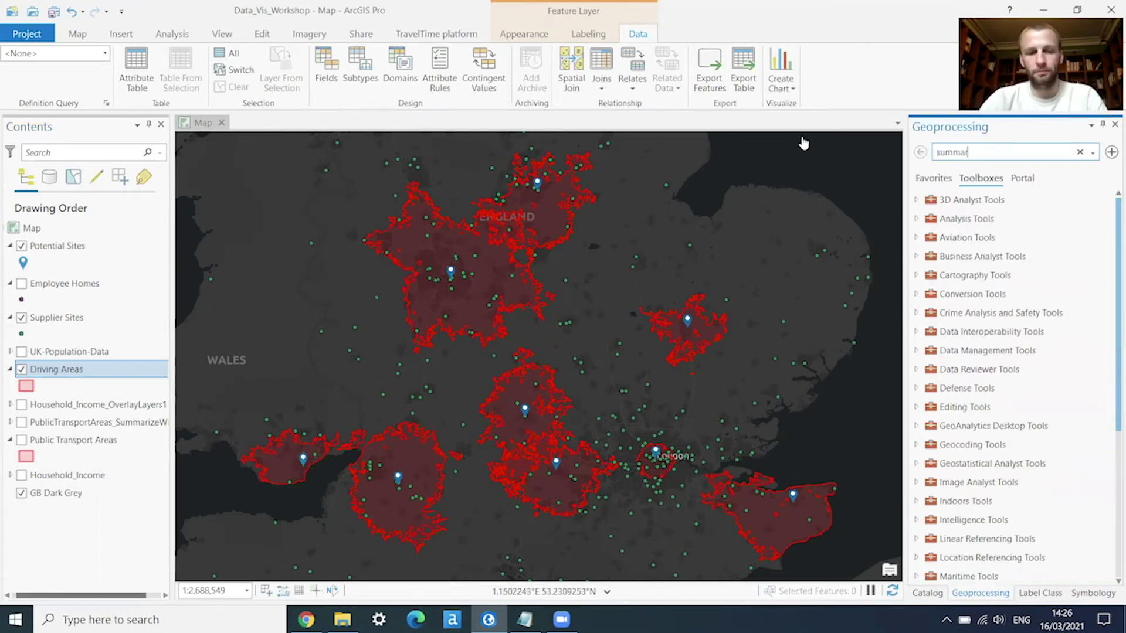
{"action": "type", "text": "ize"}
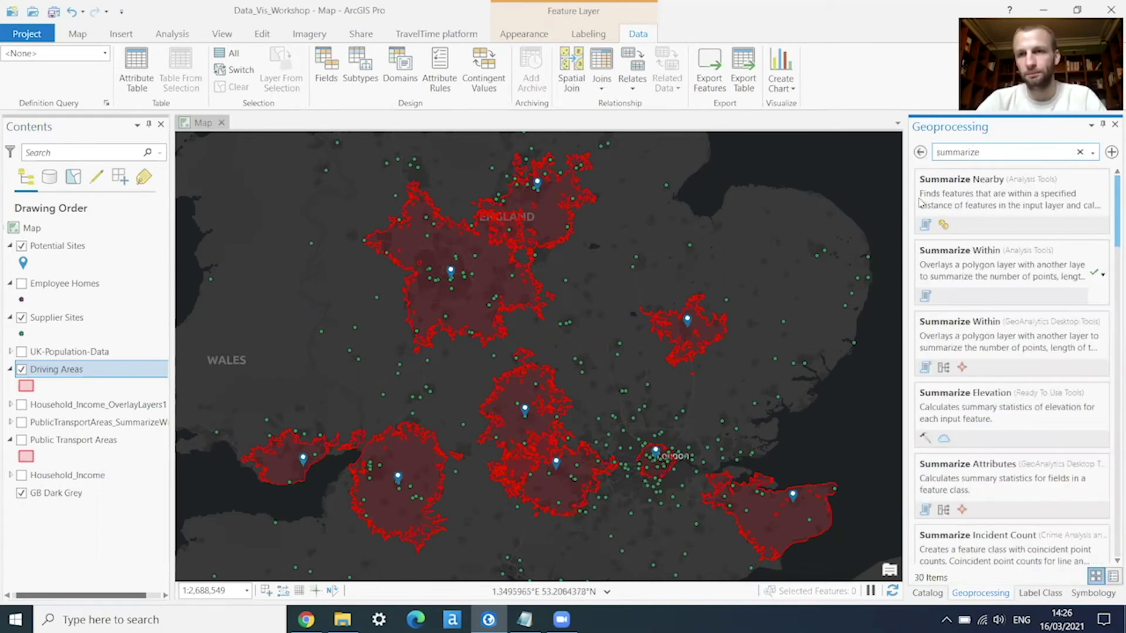
{"action": "left_click", "coordinate": [957, 271]}
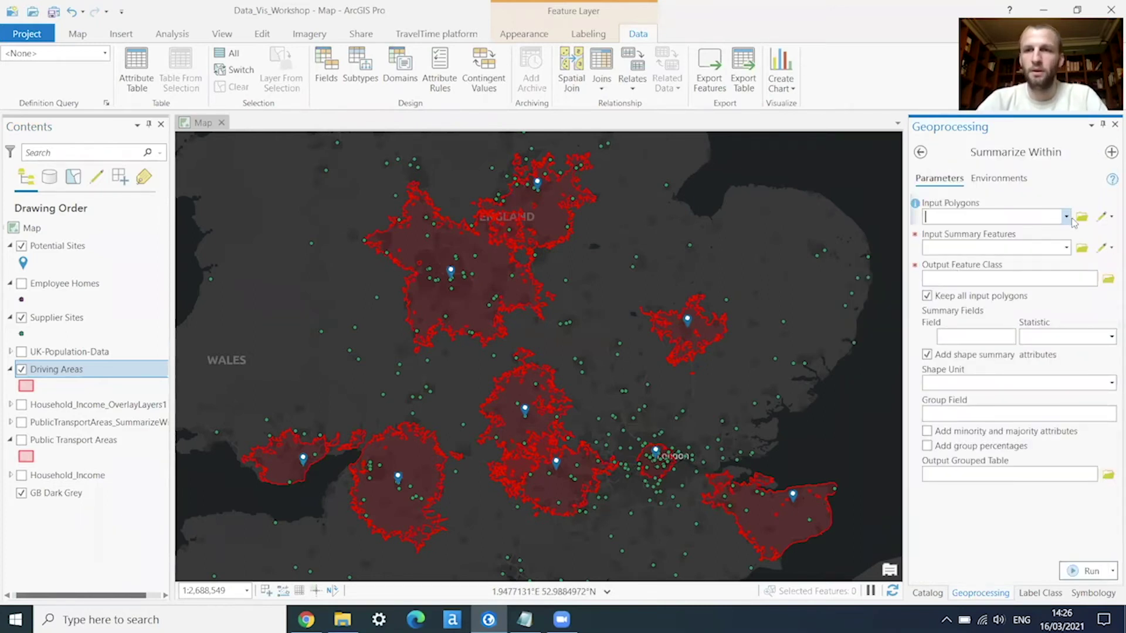
Run Summarize Within with Driving Areas as input polygons and Supplier Sites as input summary features, checking its run details
{"action": "left_click", "coordinate": [1065, 217]}
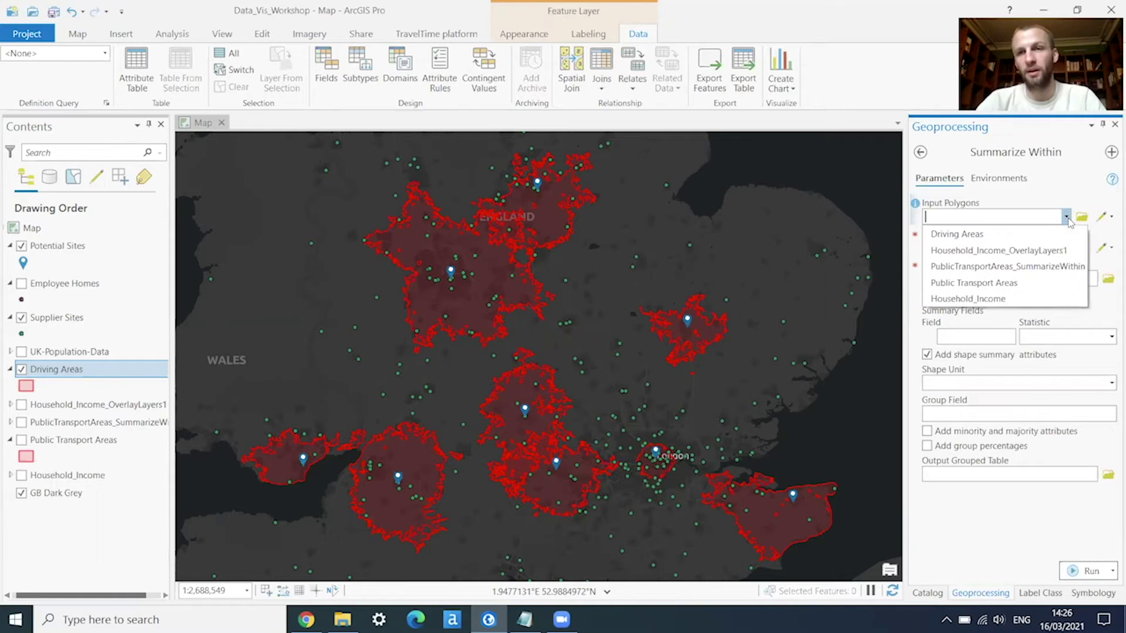
{"action": "left_click", "coordinate": [997, 234]}
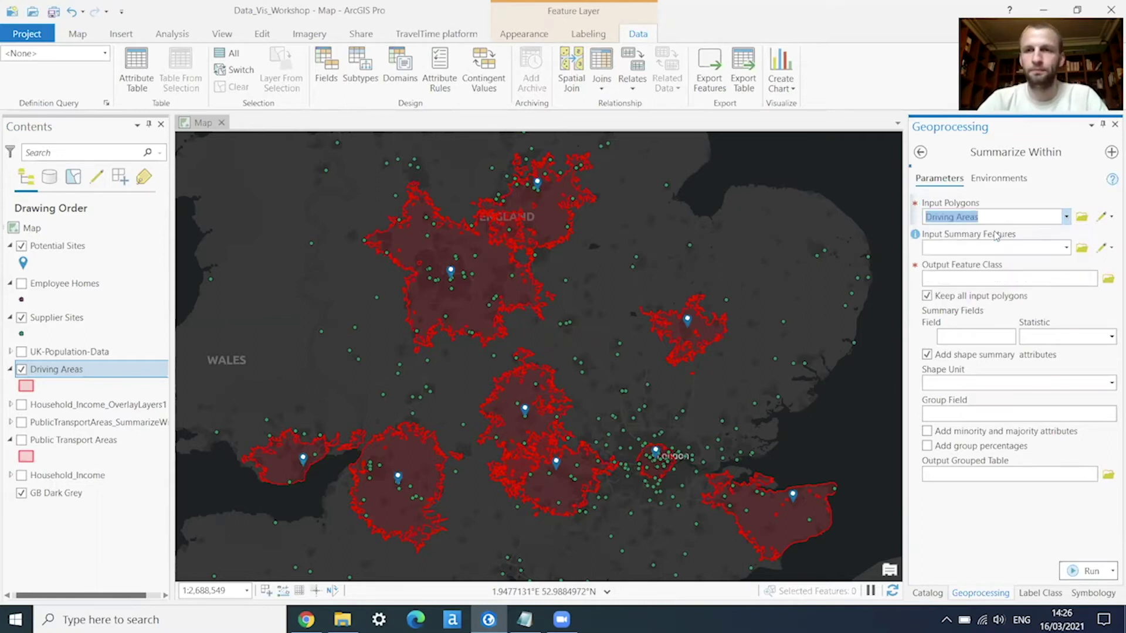
{"action": "left_click", "coordinate": [1066, 248]}
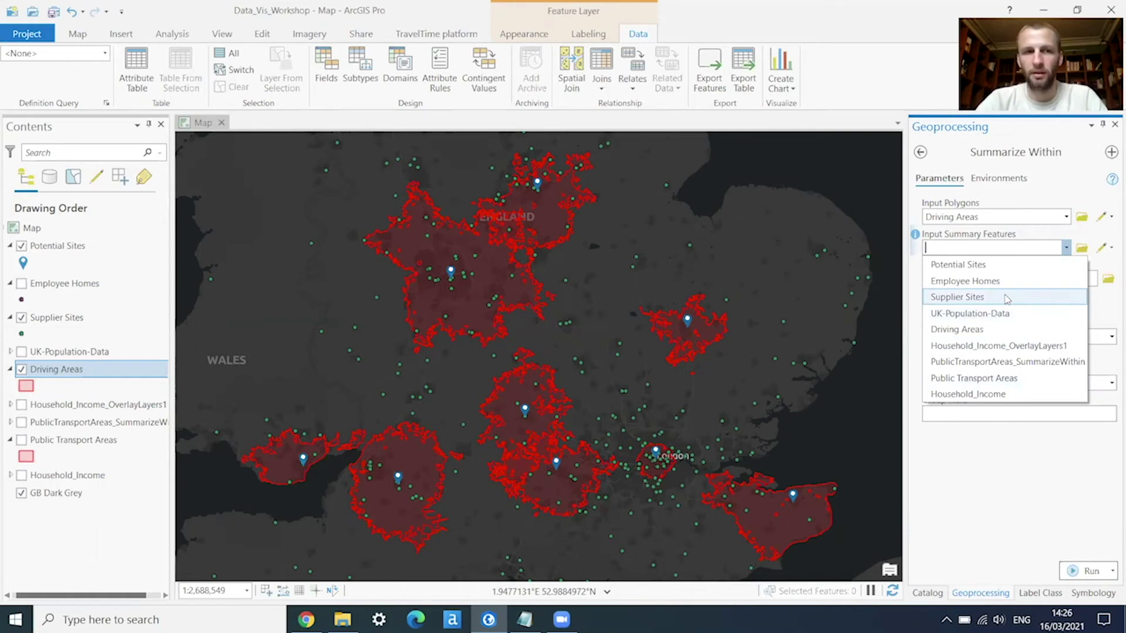
{"action": "left_click", "coordinate": [1007, 297]}
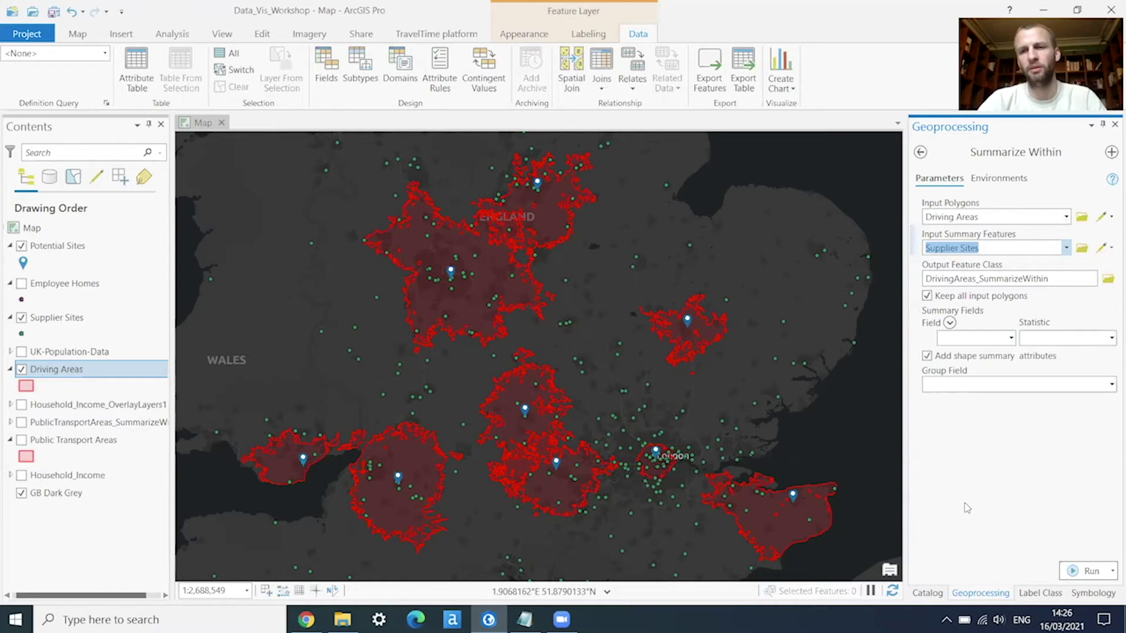
{"action": "left_click", "coordinate": [1077, 566]}
{"action": "left_click", "coordinate": [1094, 574]}
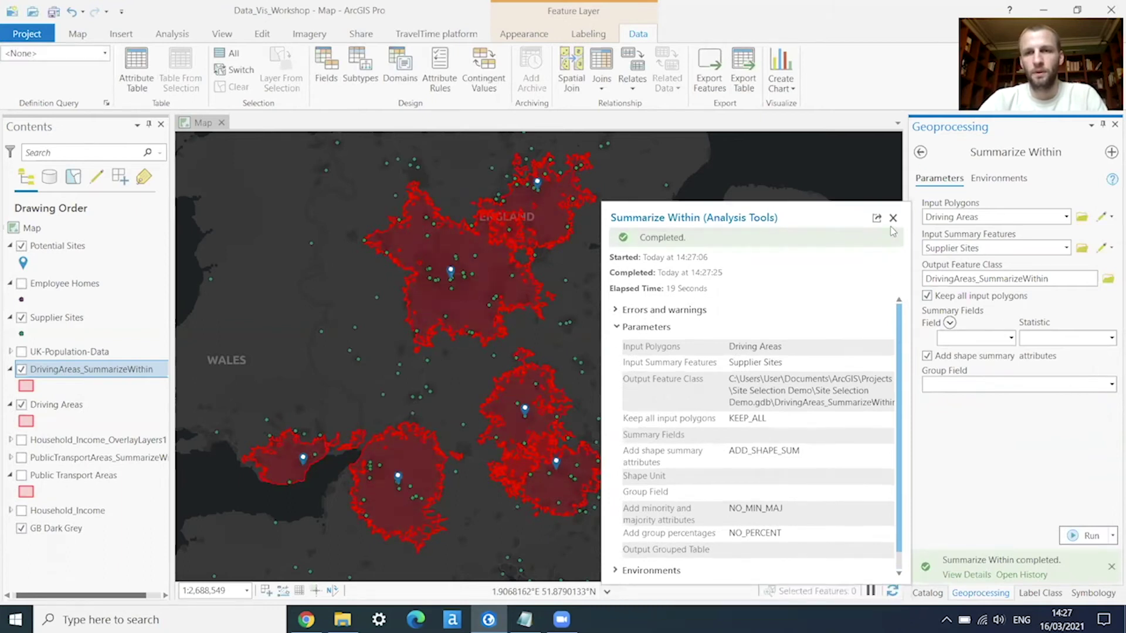
{"action": "left_click", "coordinate": [892, 217]}
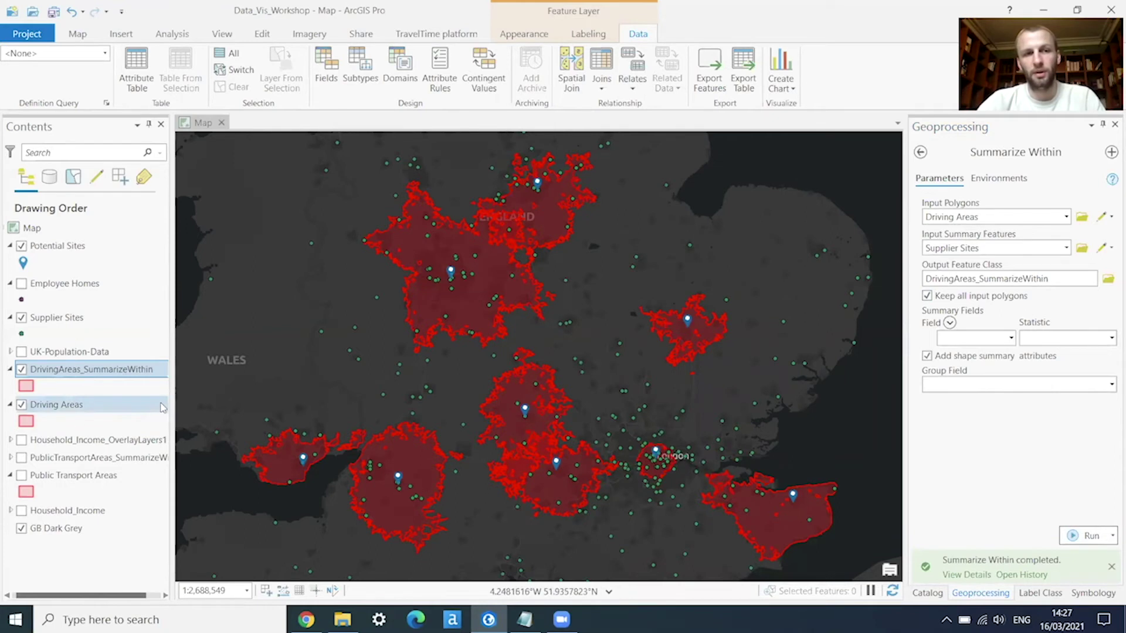
Open the attribute table of the DrivingAreas_SummarizeWithin layer and sort it by Count of Points in descending order
{"action": "right_click", "coordinate": [57, 374]}
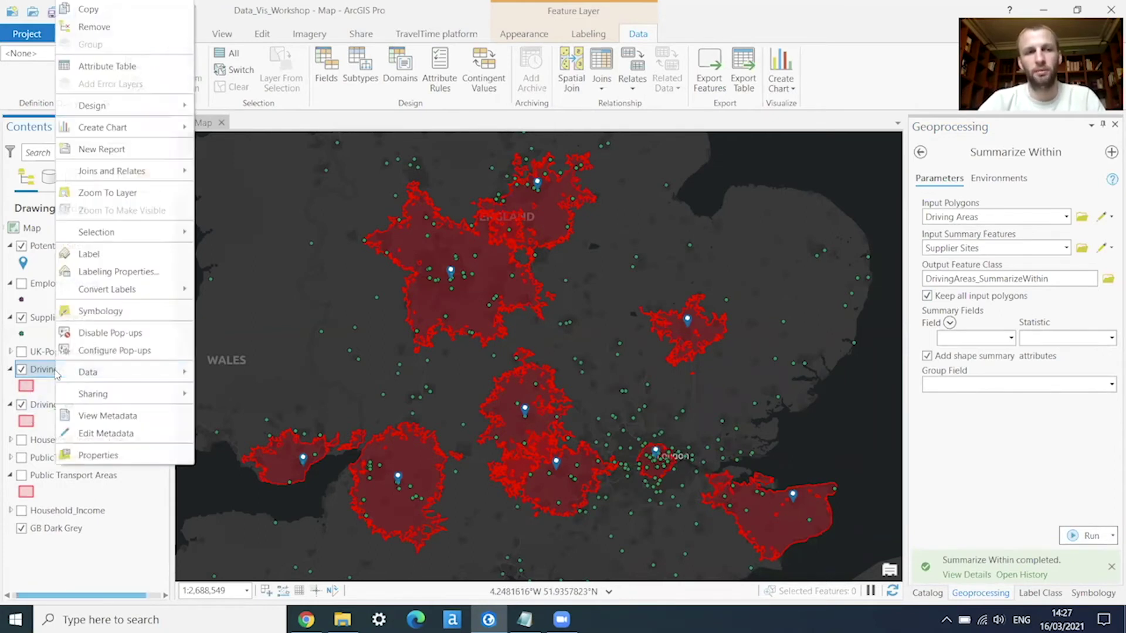
{"action": "left_click", "coordinate": [115, 66]}
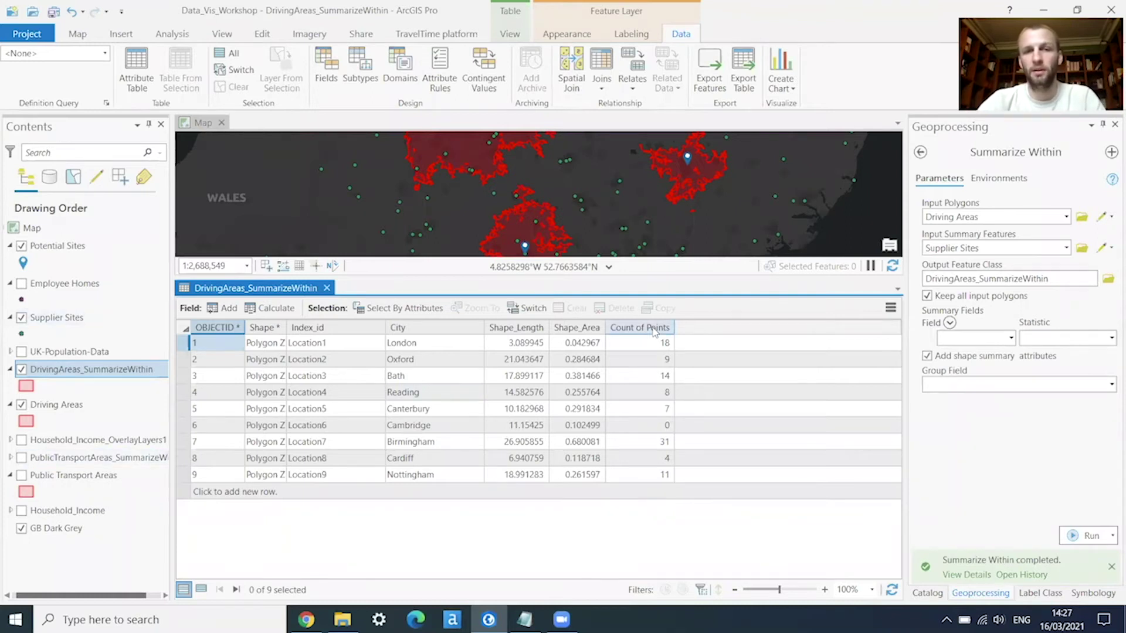
{"action": "right_click", "coordinate": [637, 330]}
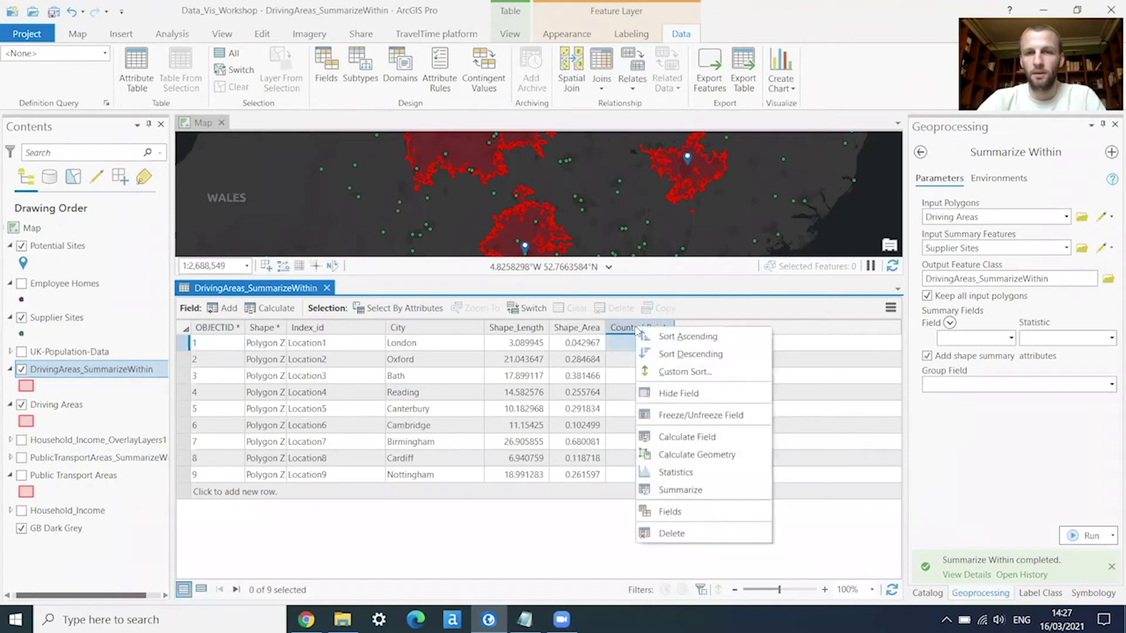
{"action": "left_click", "coordinate": [687, 354]}
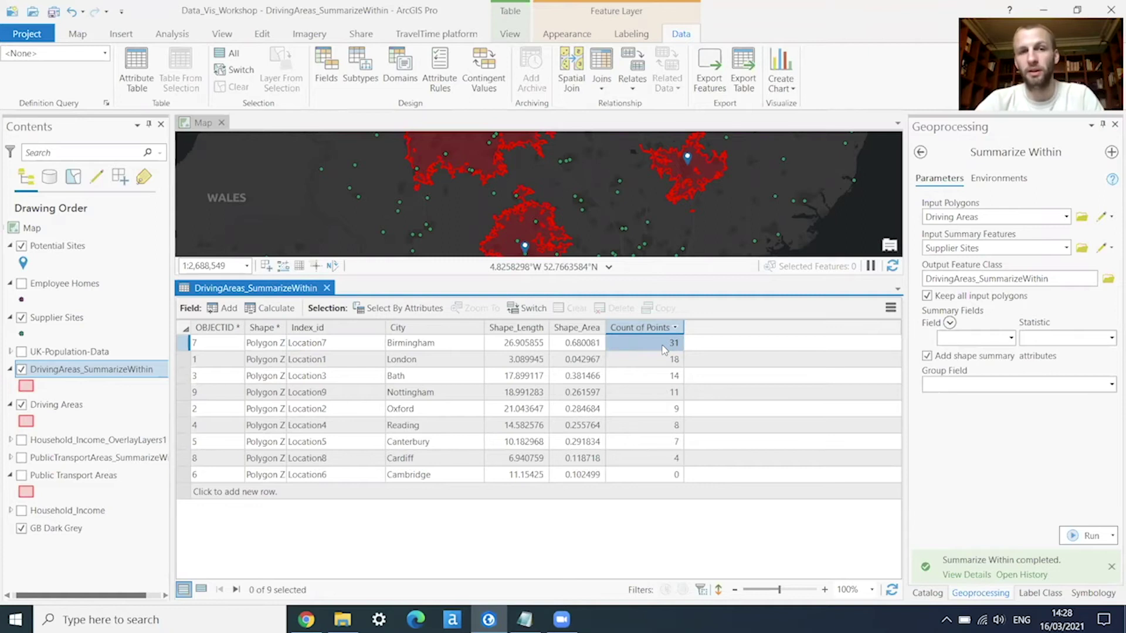
Compare the cities' supplier counts from highest to lowest in the Count of Points field, and close the attribute table
{"action": "left_click_drag", "start_coordinate": [664, 350], "coordinate": [656, 360]}
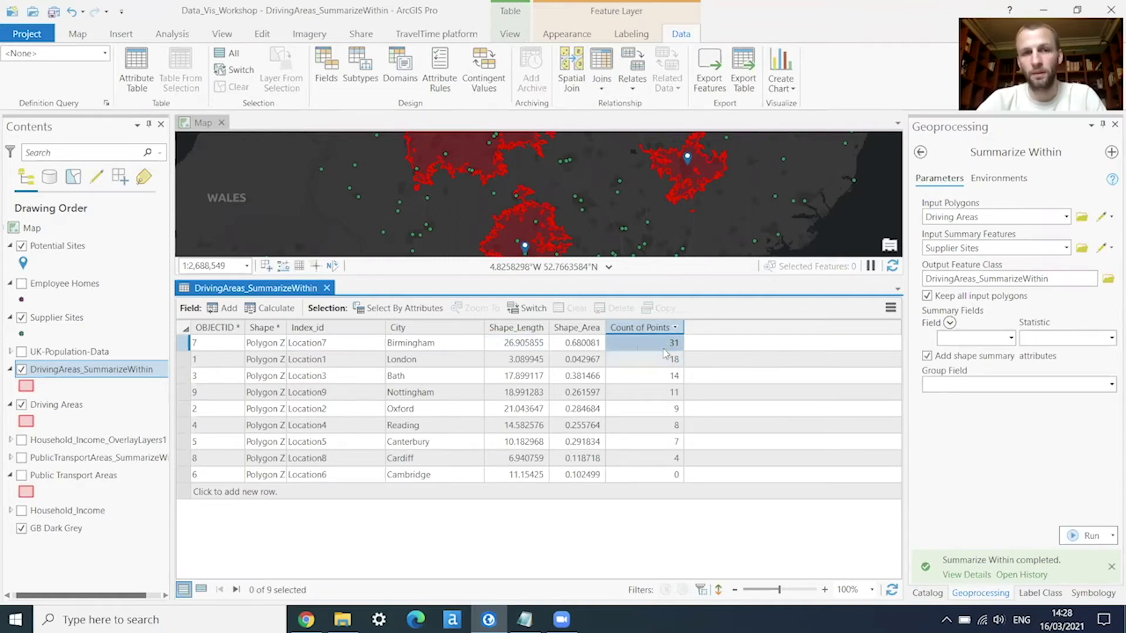
{"action": "left_click", "coordinate": [643, 347]}
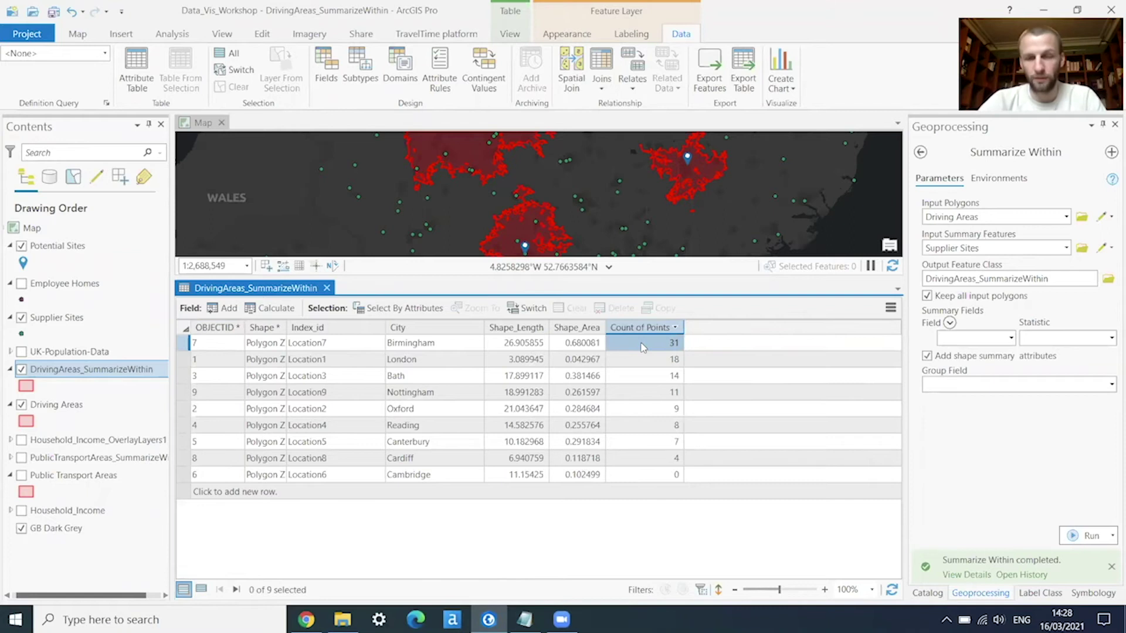
{"action": "left_click_drag", "start_coordinate": [614, 351], "coordinate": [663, 359]}
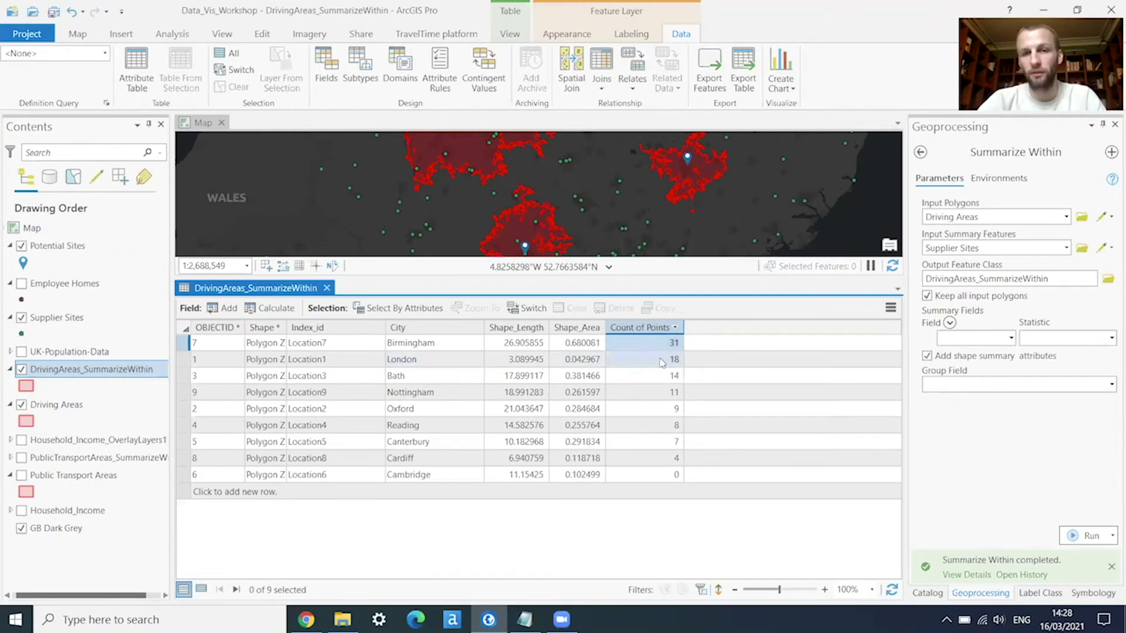
{"action": "left_click_drag", "start_coordinate": [662, 360], "coordinate": [662, 480]}
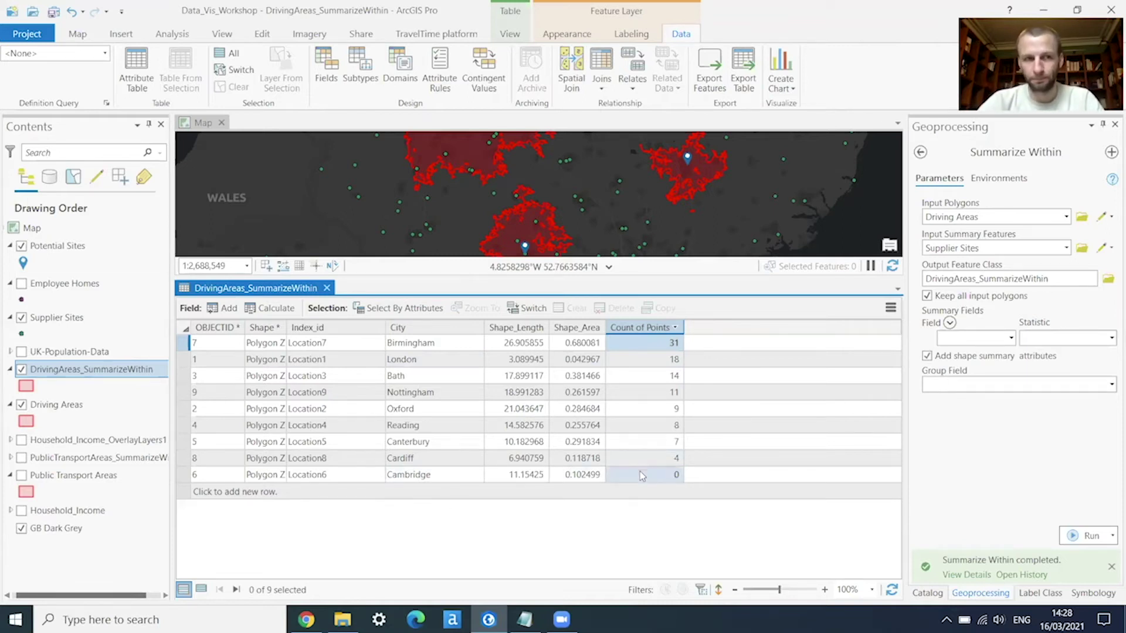
{"action": "left_click", "coordinate": [327, 288]}
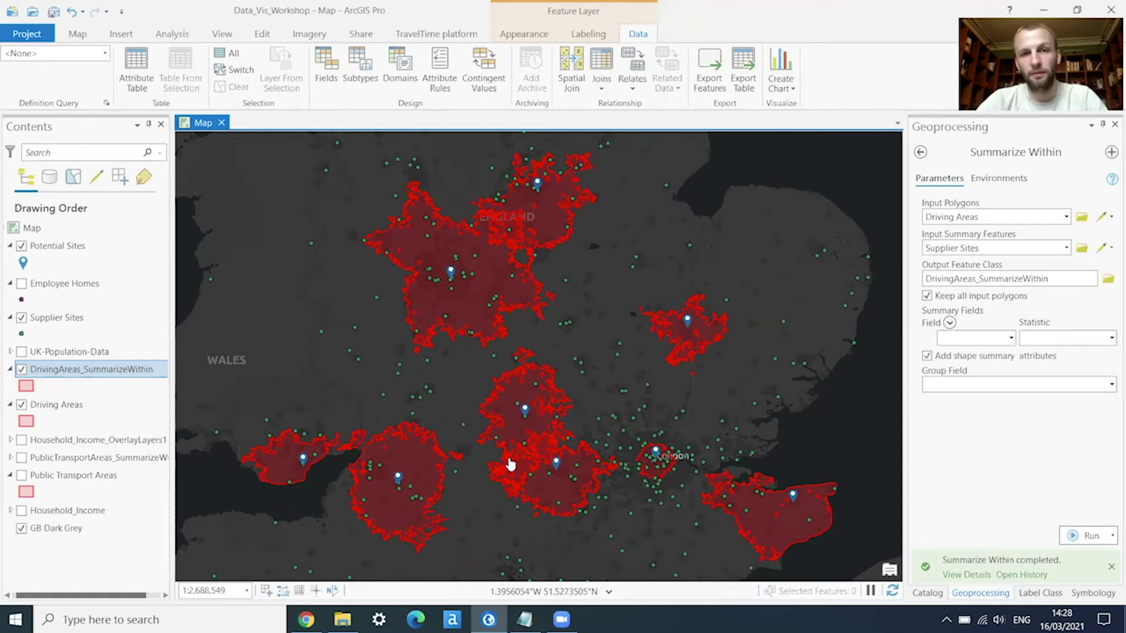
Hide the DrivingAreas_SummarizeWithin, Driving Areas and Supplier Sites layers, collapsing both driving area legends, and show the Employee Homes layer
{"action": "left_click", "coordinate": [62, 374]}
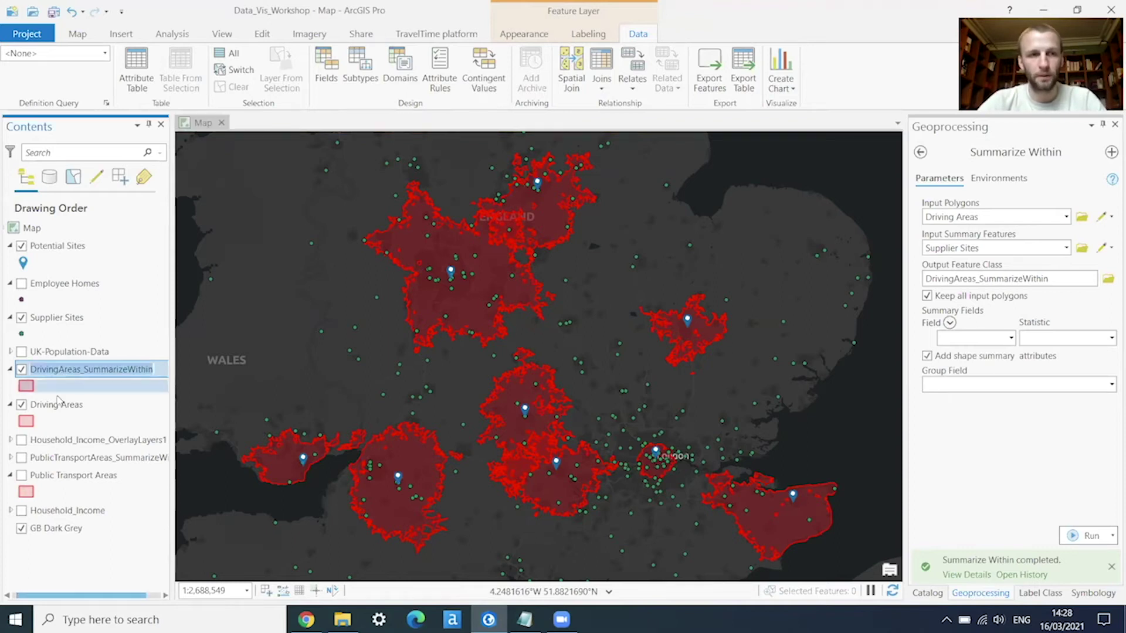
{"action": "left_click", "coordinate": [22, 370]}
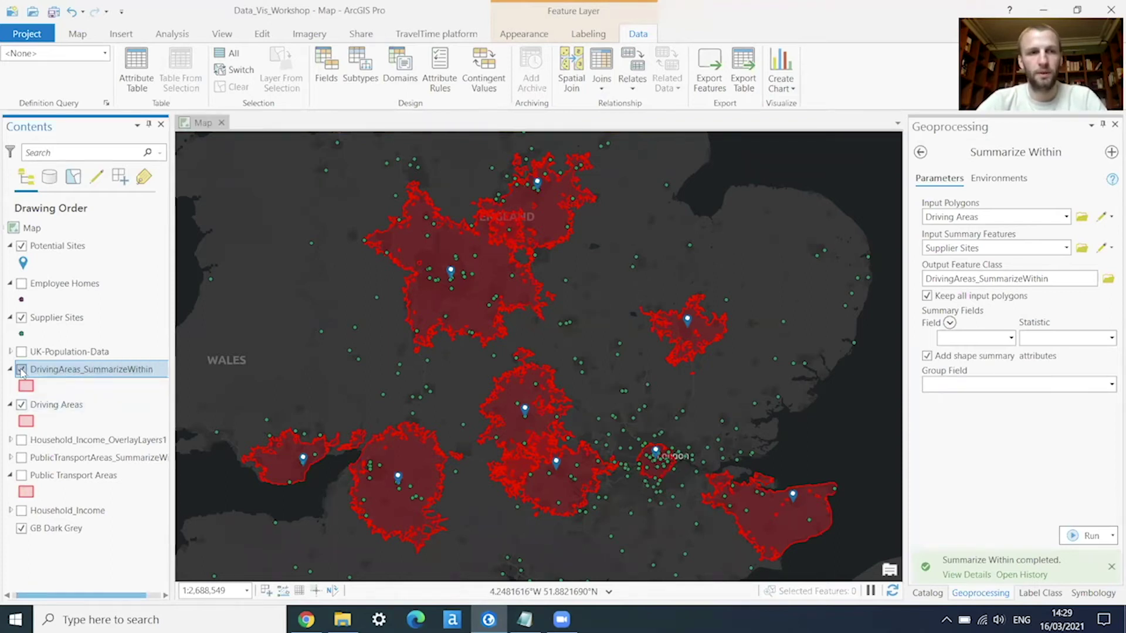
{"action": "left_click", "coordinate": [22, 405]}
{"action": "left_click", "coordinate": [10, 405]}
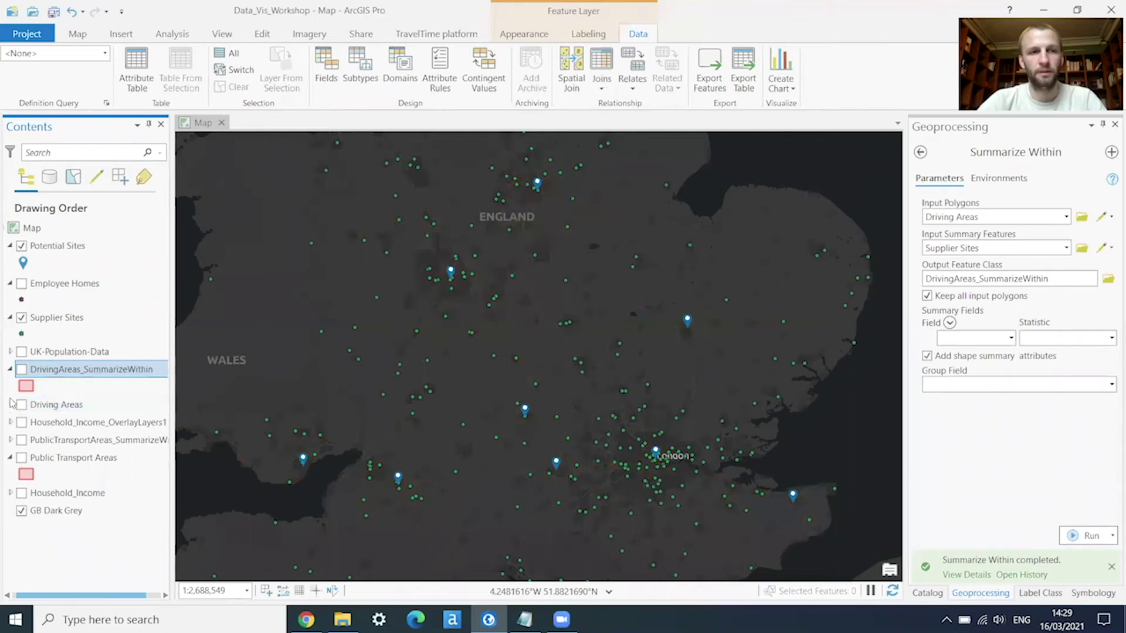
{"action": "left_click", "coordinate": [10, 369]}
{"action": "left_click", "coordinate": [22, 318]}
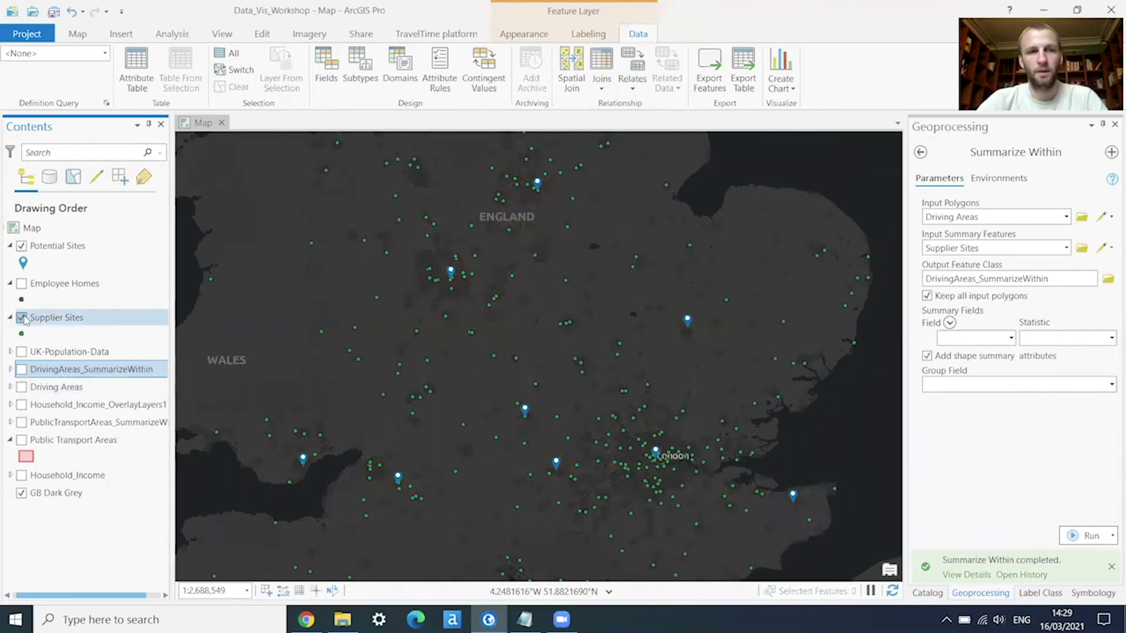
{"action": "left_click", "coordinate": [21, 284]}
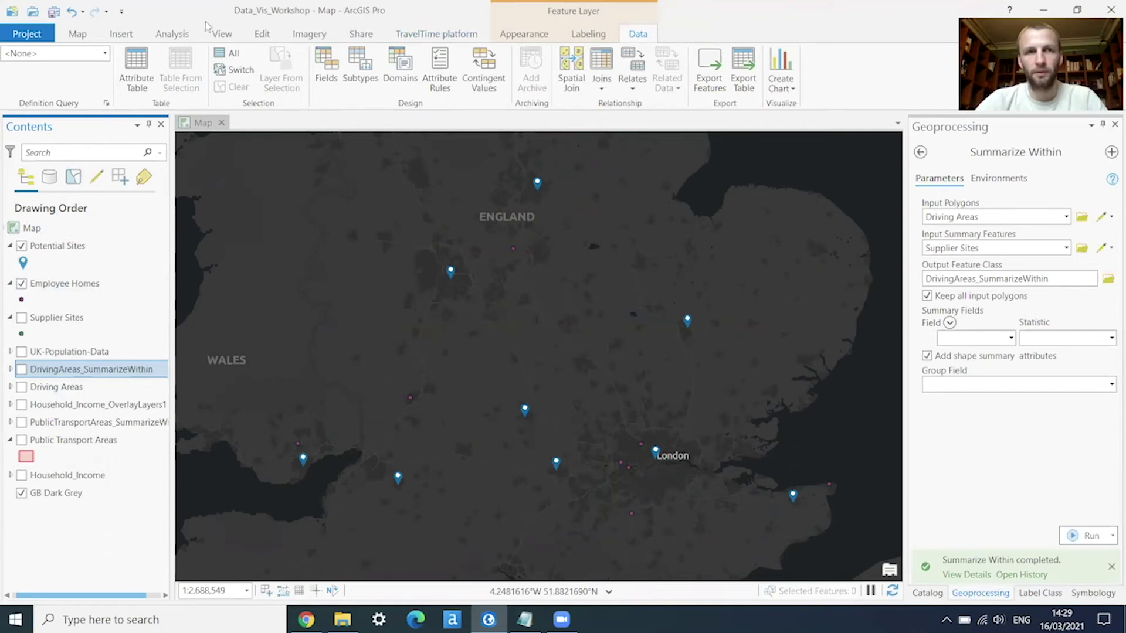
{"action": "left_click", "coordinate": [105, 53]}
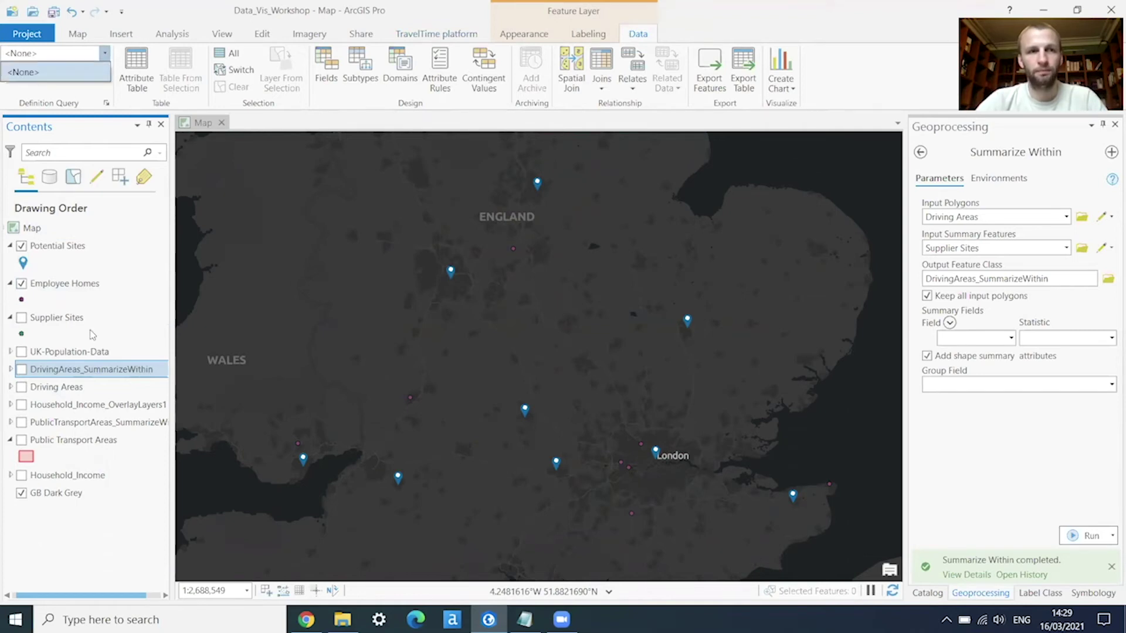
{"action": "left_click", "coordinate": [69, 286]}
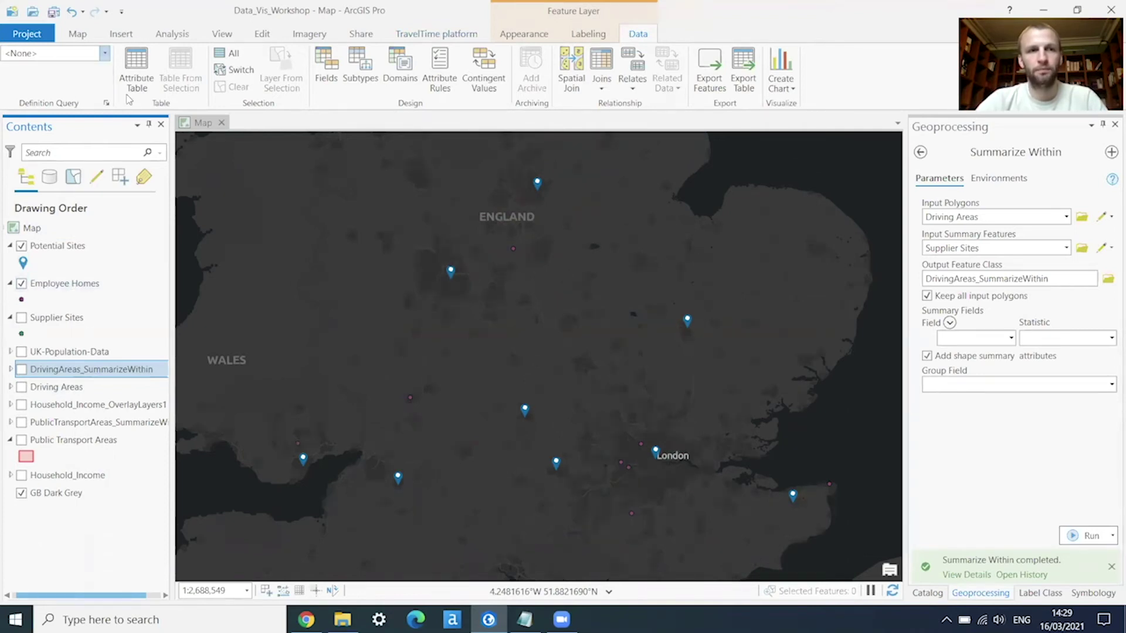
{"action": "left_click", "coordinate": [106, 104]}
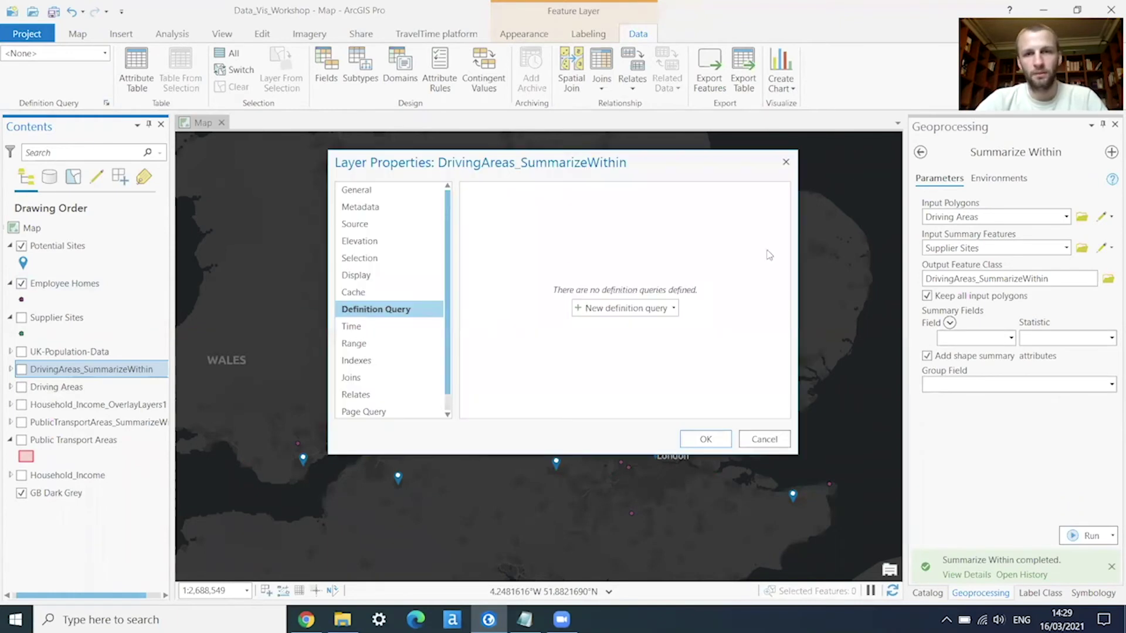
{"action": "left_click", "coordinate": [785, 162]}
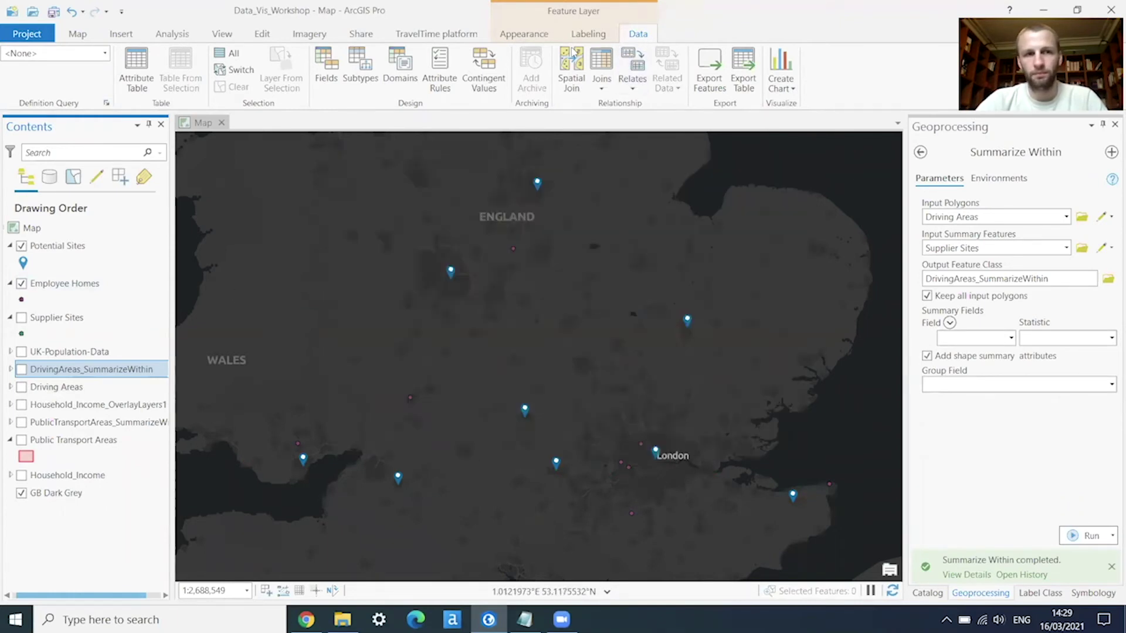
Set the Employee Homes layer's active definition query to None and zoom the map to that layer's extent
{"action": "left_click", "coordinate": [60, 287]}
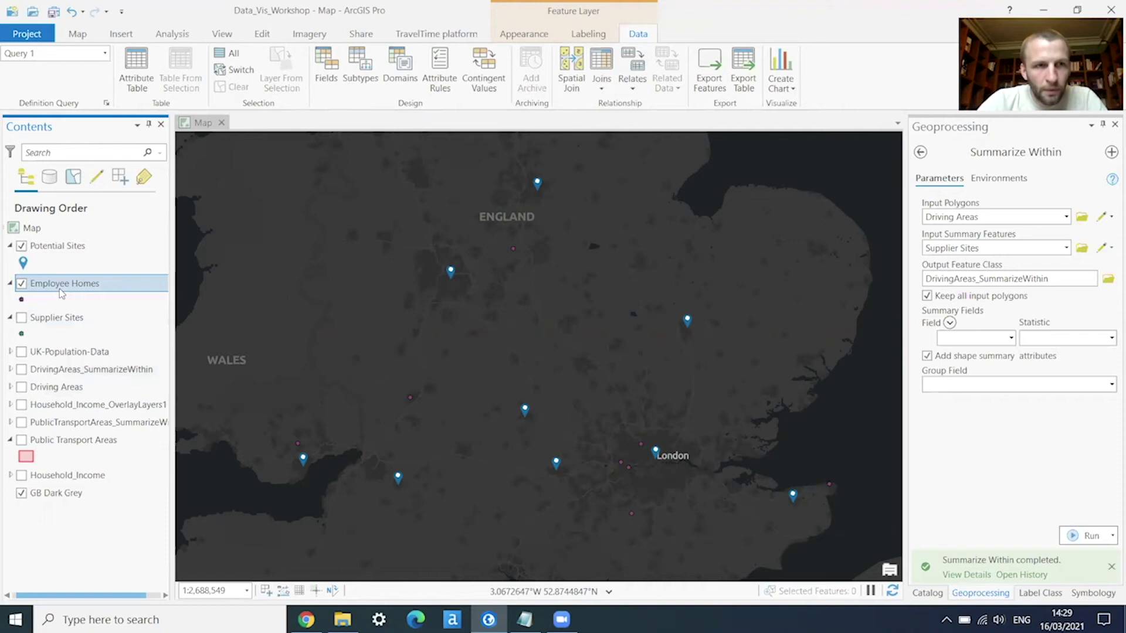
{"action": "right_click", "coordinate": [60, 288]}
{"action": "left_click", "coordinate": [104, 53]}
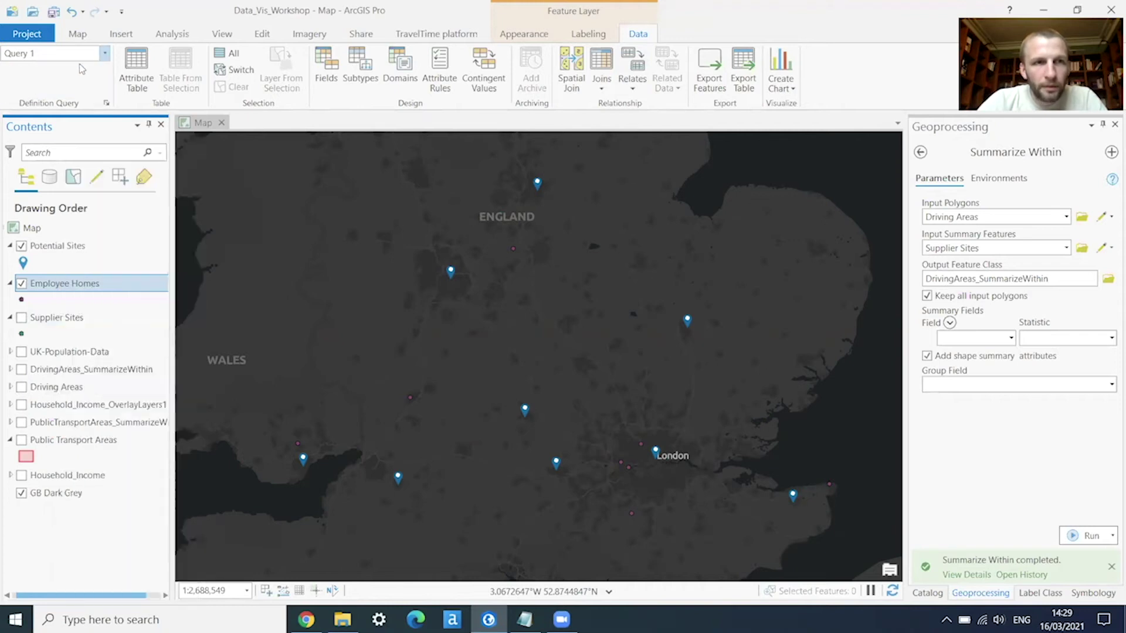
{"action": "left_click", "coordinate": [65, 71]}
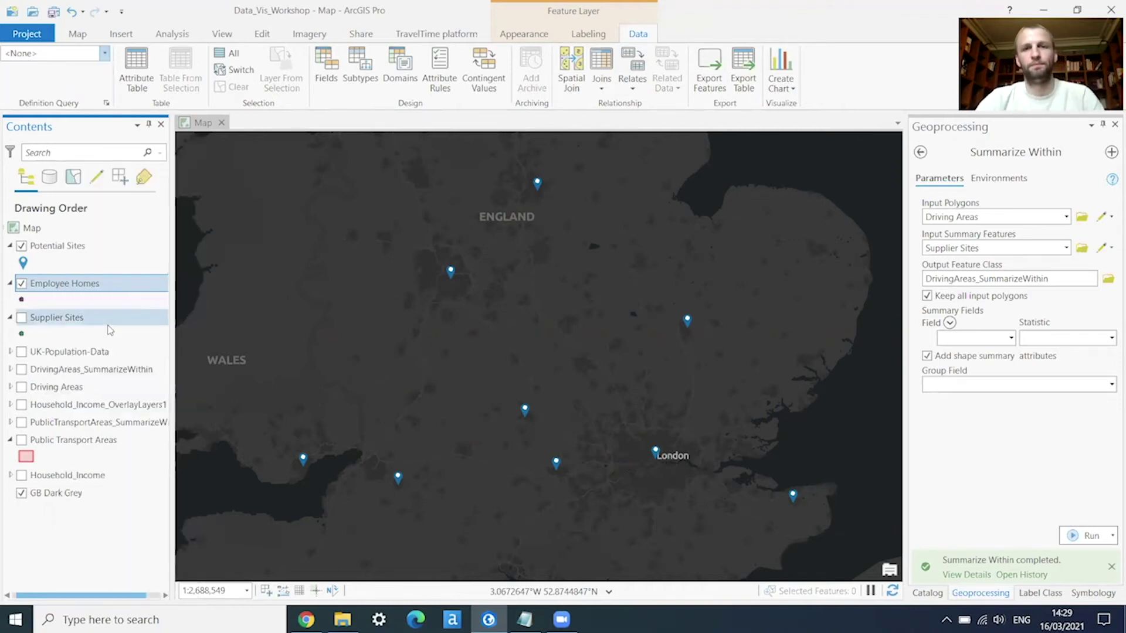
{"action": "right_click", "coordinate": [60, 292]}
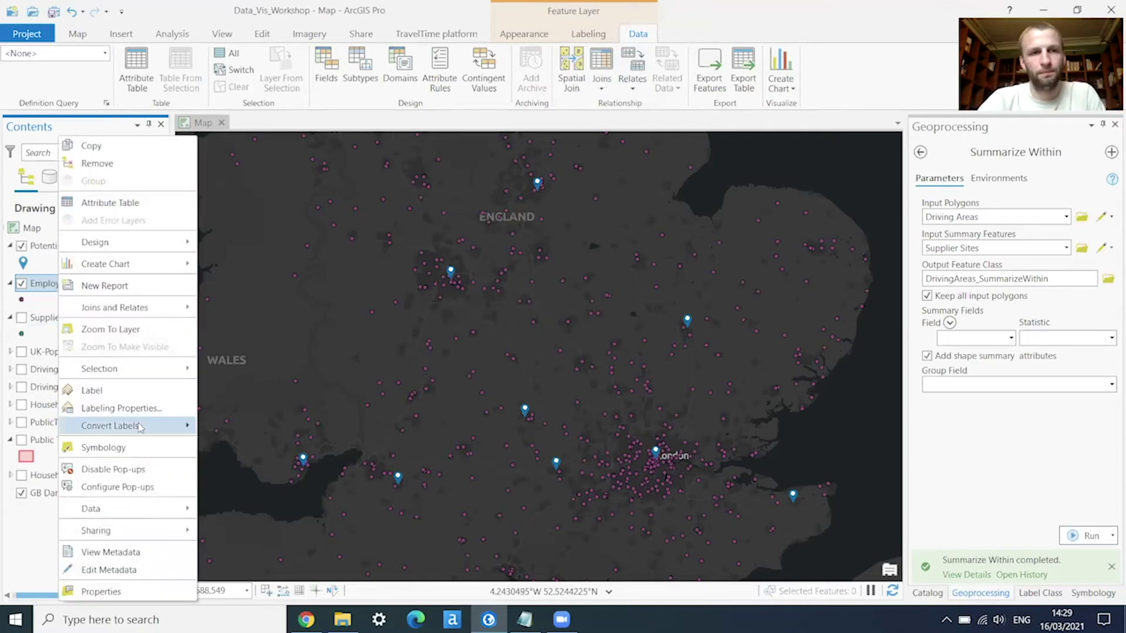
{"action": "left_click", "coordinate": [139, 329]}
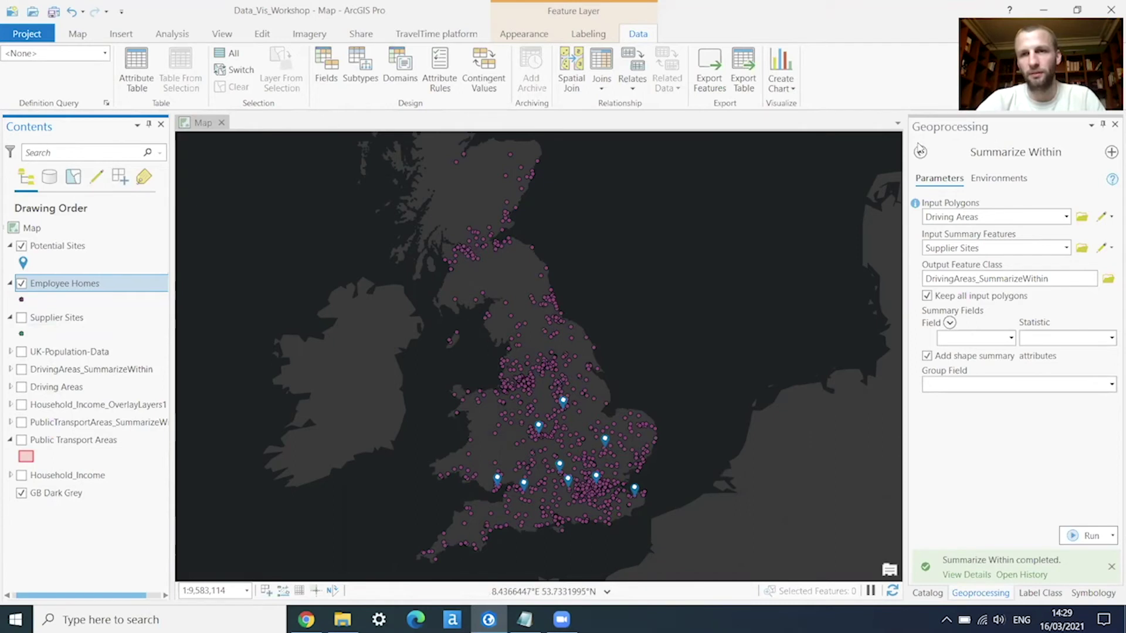
Open the Time Filter Advanced tool from the advanced Time Filter toolset in the project's TravelTime_Platform.tbx toolbox
{"action": "left_click", "coordinate": [919, 152]}
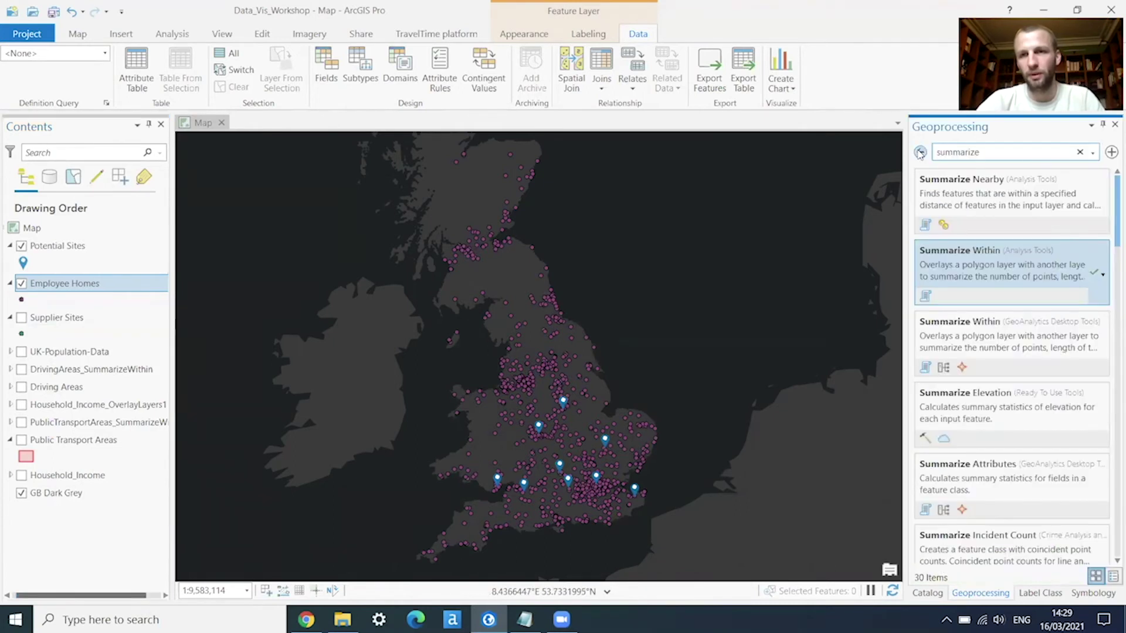
{"action": "left_click", "coordinate": [927, 593]}
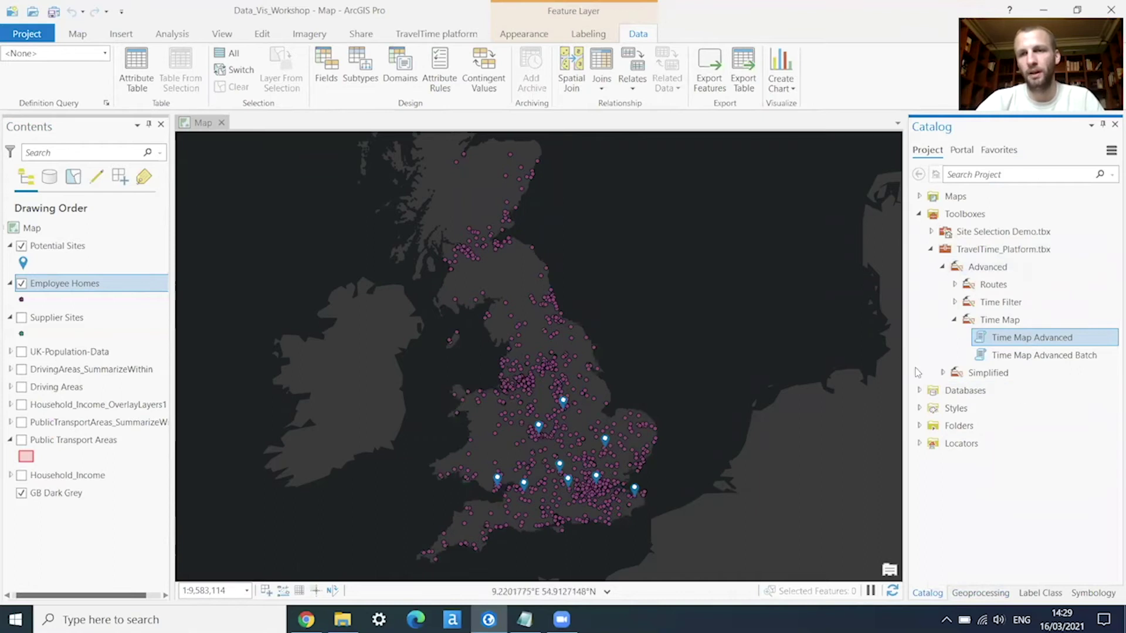
{"action": "left_click", "coordinate": [953, 321]}
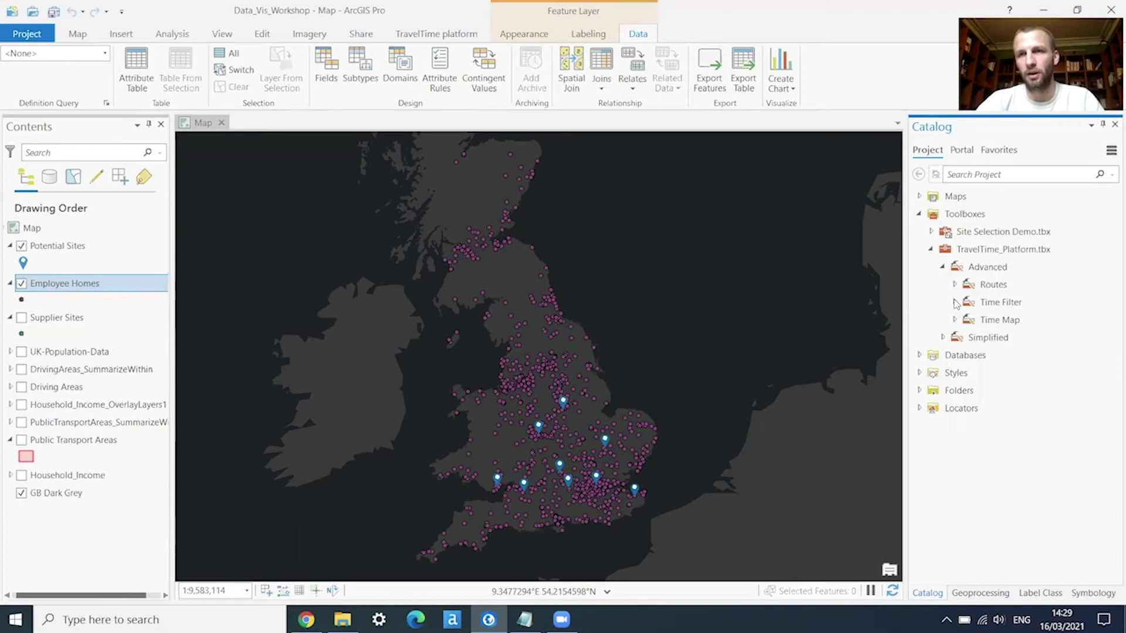
{"action": "left_click", "coordinate": [954, 303]}
{"action": "left_click", "coordinate": [1033, 322]}
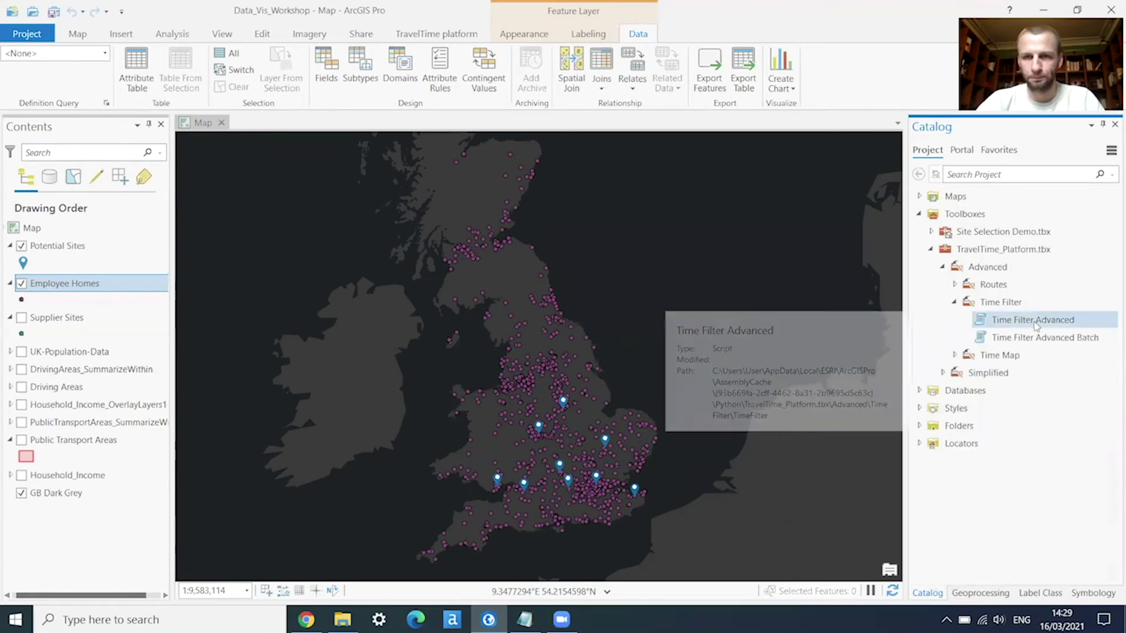
{"action": "double_click", "coordinate": [1035, 322]}
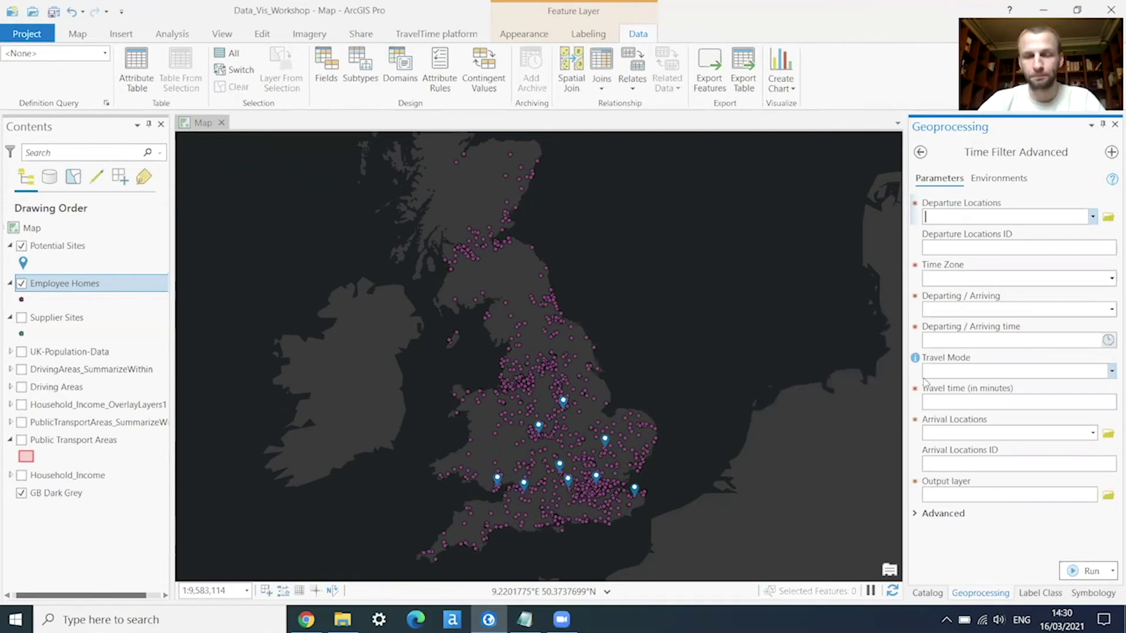
Use Employee Homes as the departure locations, with Employee ID as the departure locations ID
{"action": "left_click", "coordinate": [1093, 216]}
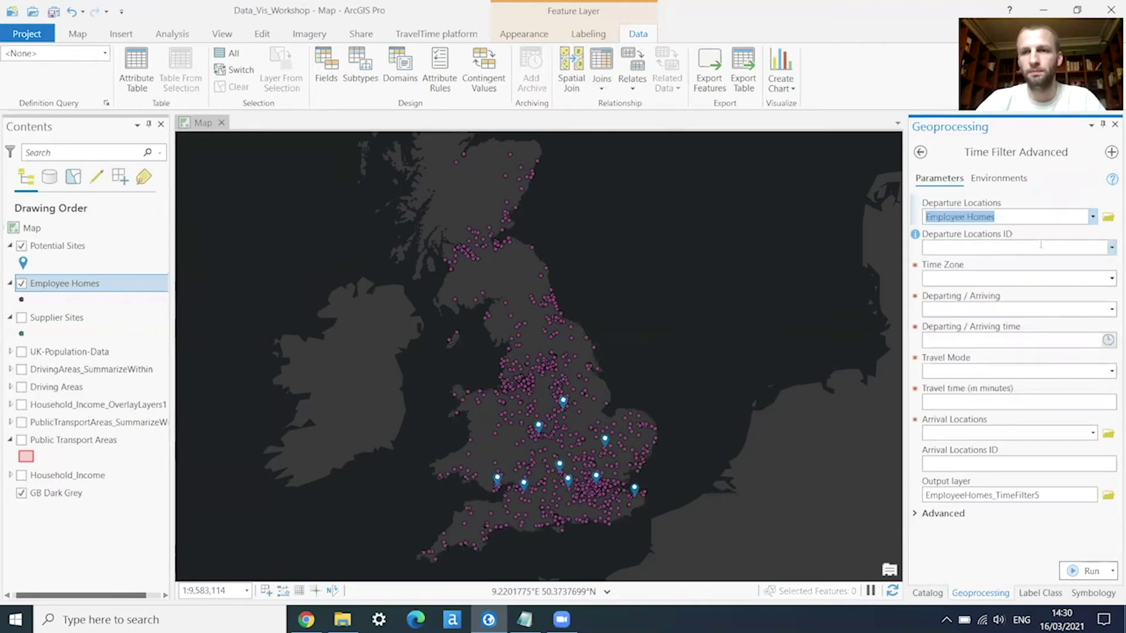
{"action": "left_click", "coordinate": [1112, 251]}
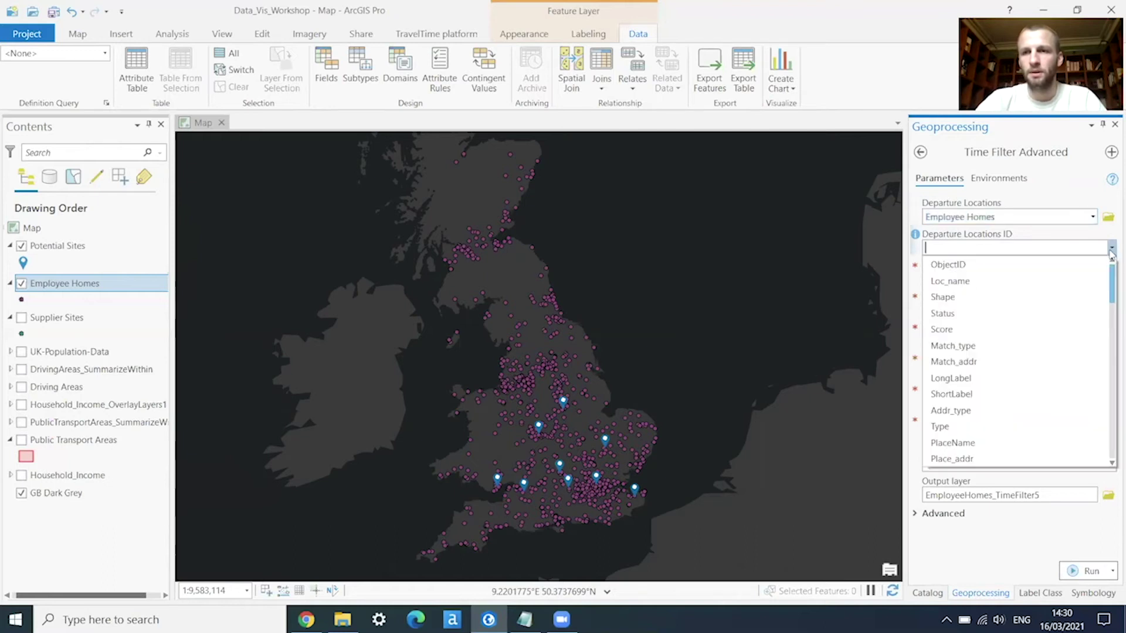
{"action": "scroll", "coordinate": [1108, 389], "scroll_direction": "down", "scroll_amount": 5}
{"action": "scroll", "coordinate": [1108, 389], "scroll_direction": "down", "scroll_amount": 5}
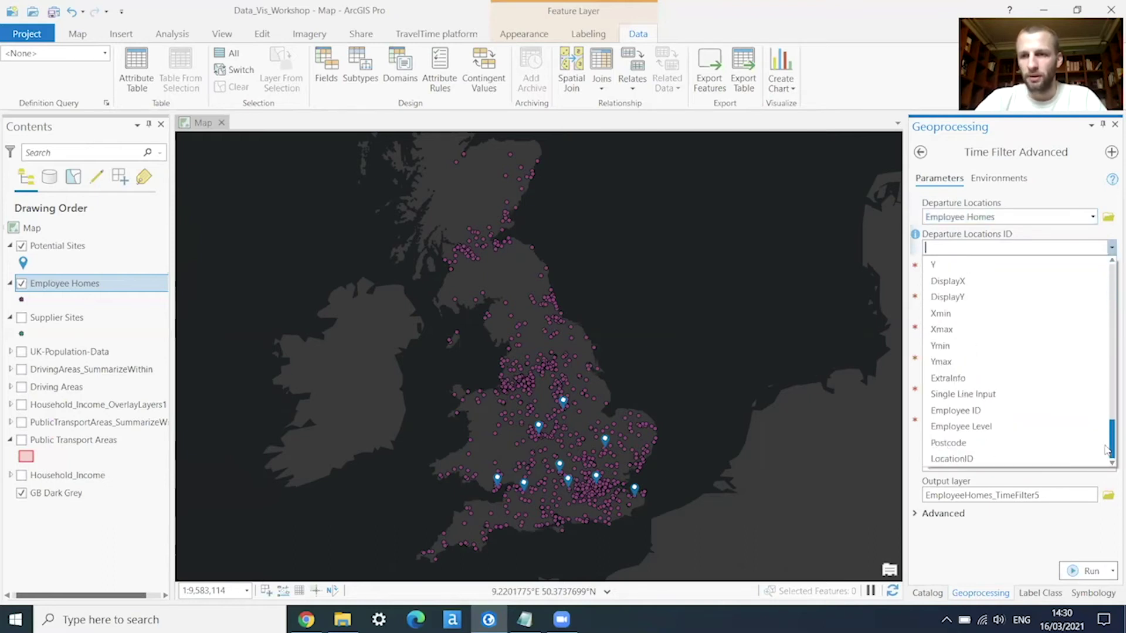
{"action": "left_click", "coordinate": [960, 412]}
Set the time zone to UTC and the travel timing to arrival at 16/03/2021 09:00:00
{"action": "left_click", "coordinate": [1085, 279]}
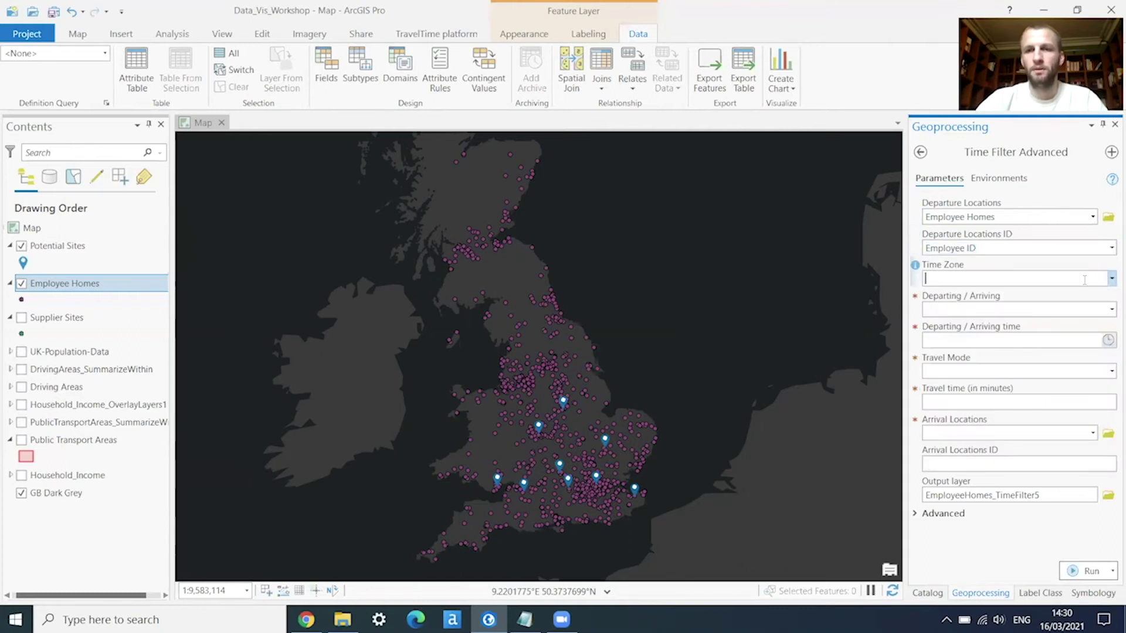
{"action": "type", "text": "UTC"}
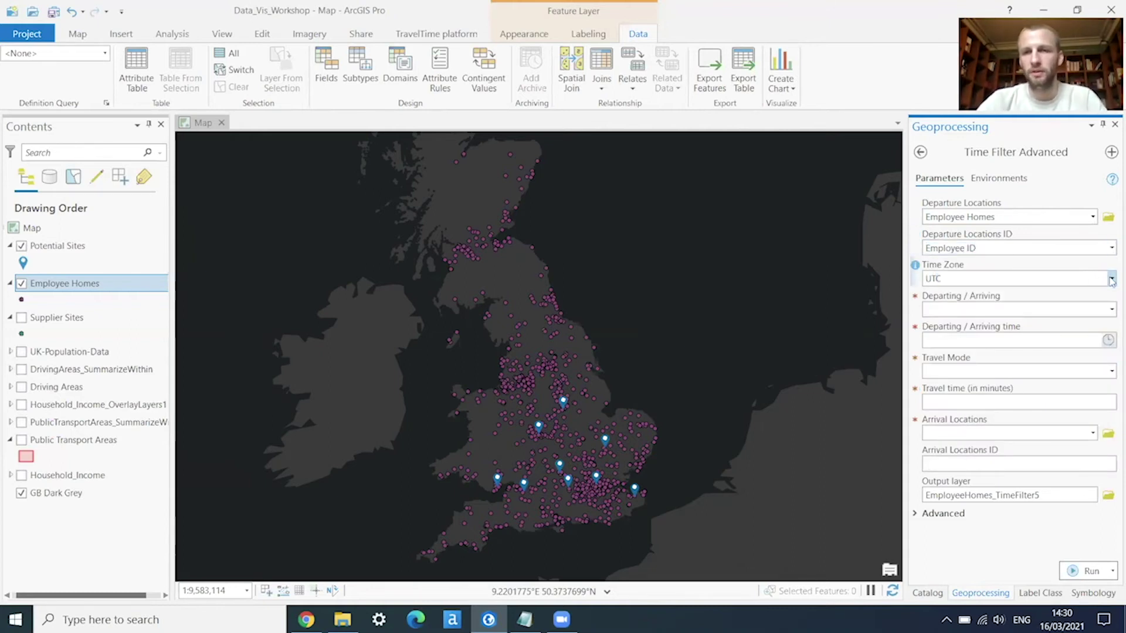
{"action": "left_click", "coordinate": [1111, 312]}
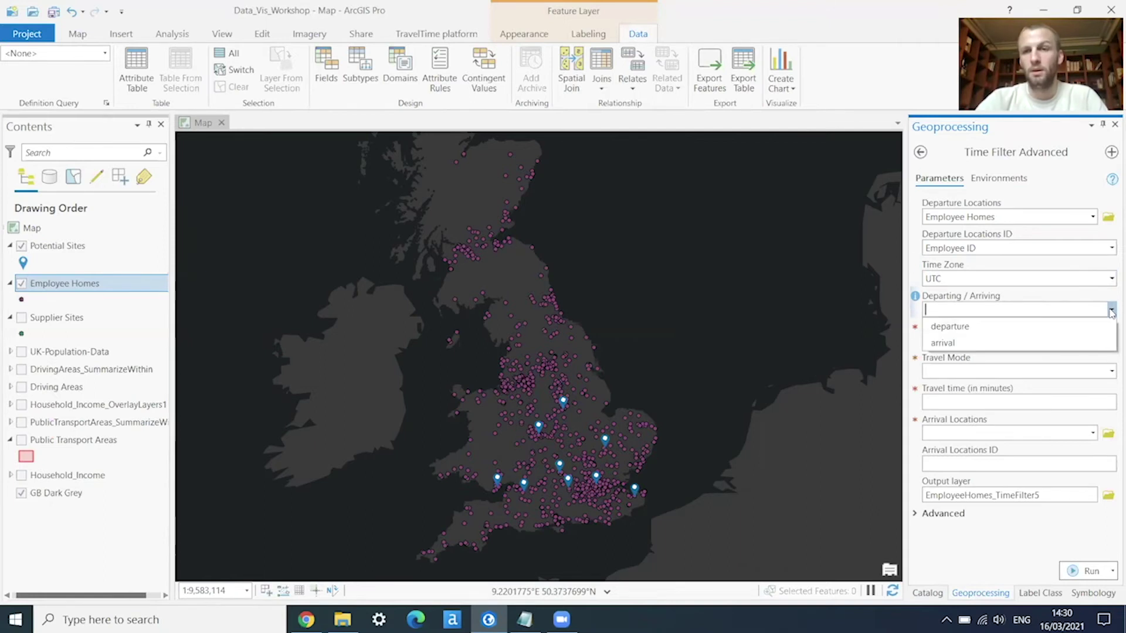
{"action": "left_click", "coordinate": [961, 343]}
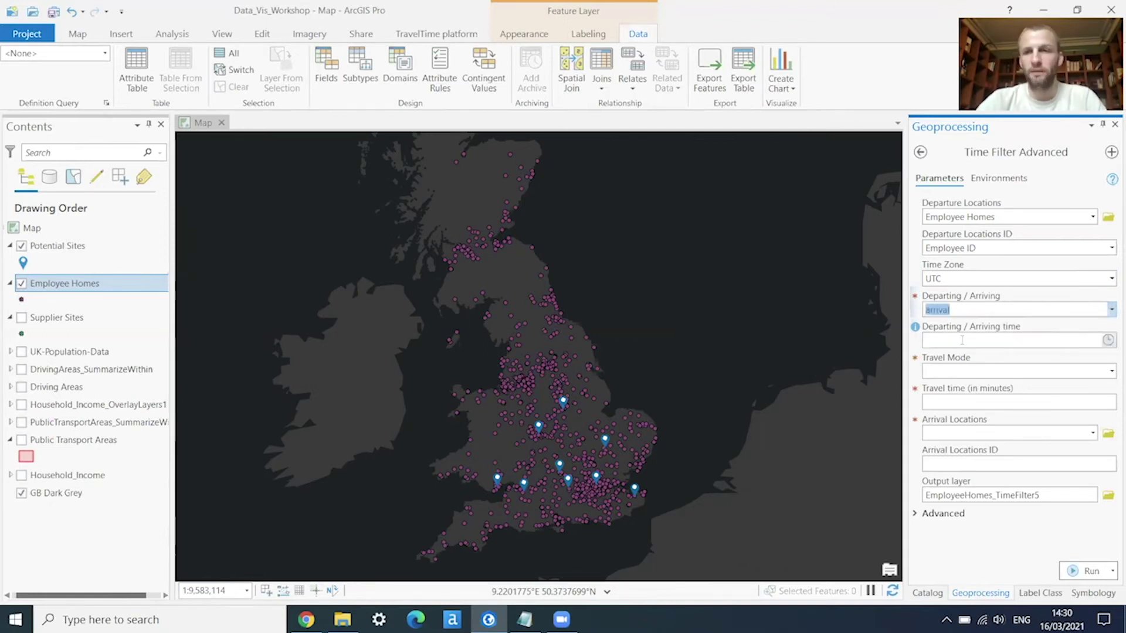
{"action": "left_click", "coordinate": [1108, 341]}
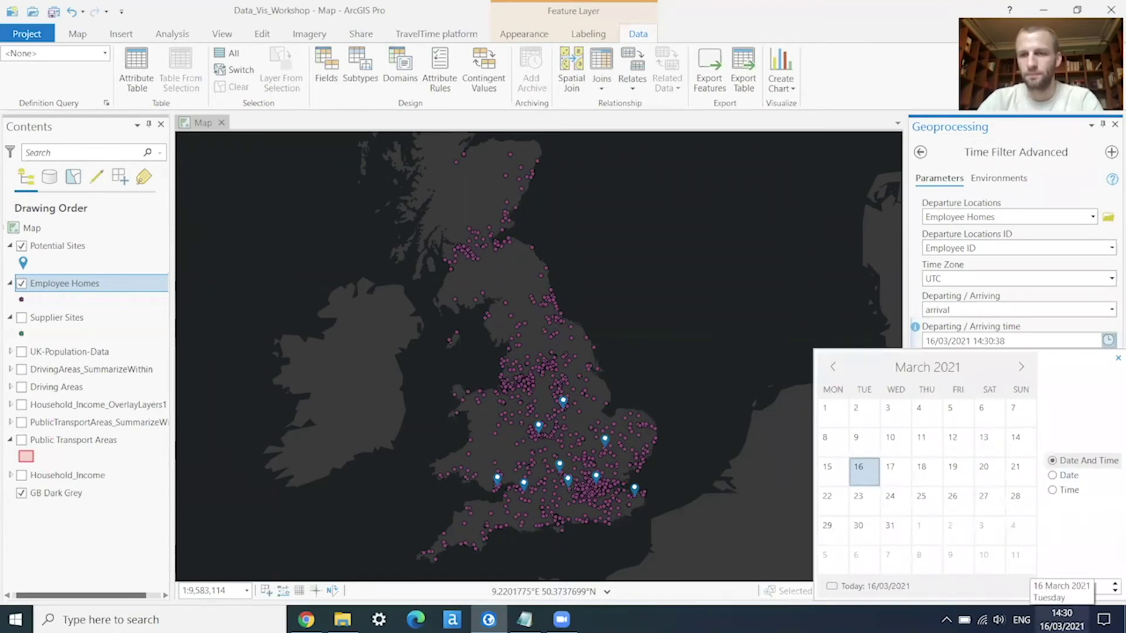
{"action": "left_click", "coordinate": [1053, 587]}
{"action": "type", "text": "09:00:00"}
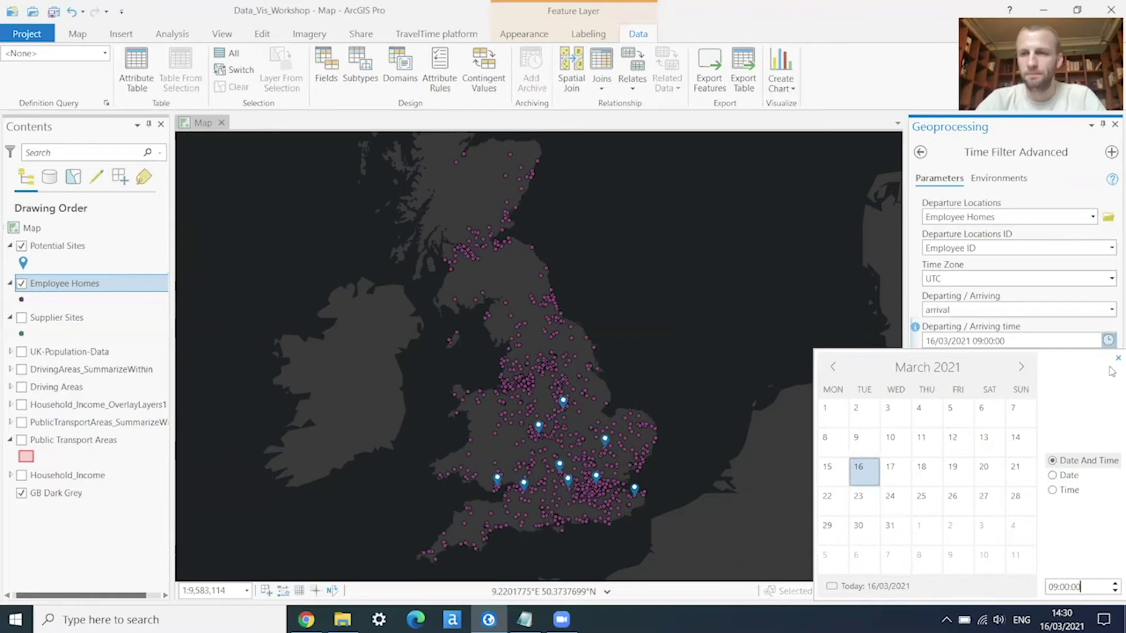
{"action": "left_click", "coordinate": [1116, 359]}
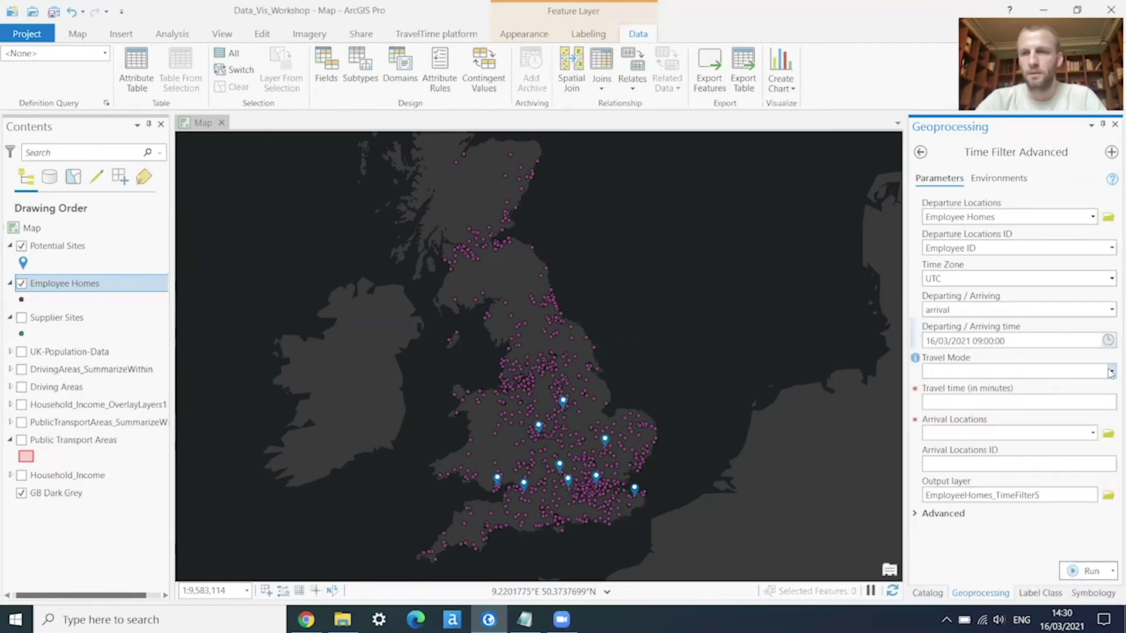
Set the travel mode to public_transport with a travel time of 90 minutes
{"action": "left_click", "coordinate": [1110, 371]}
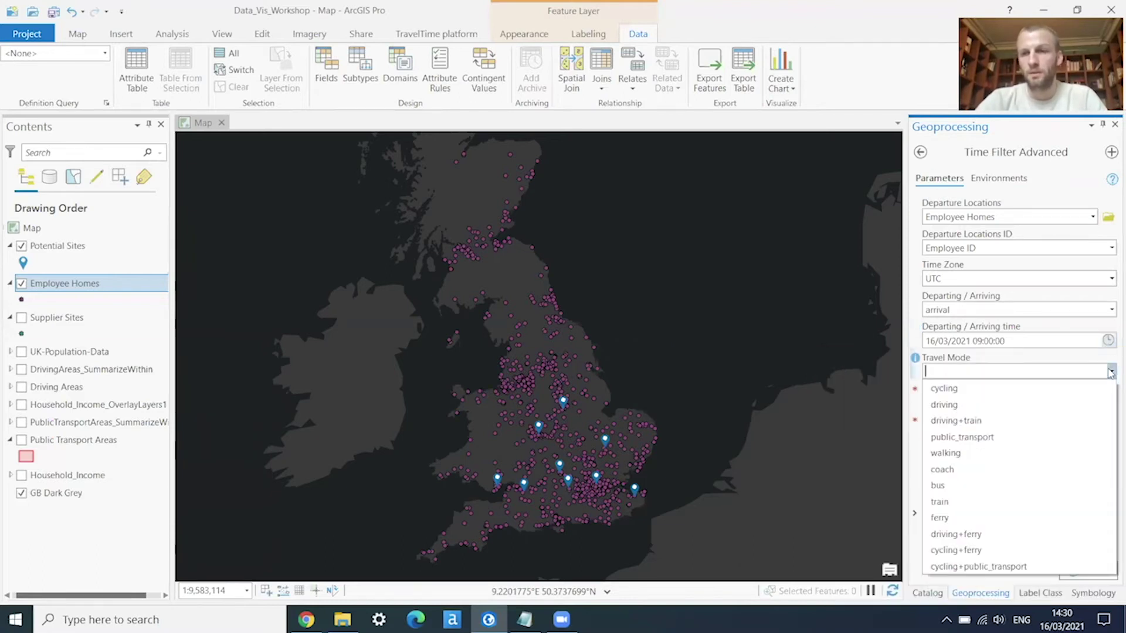
{"action": "left_click", "coordinate": [980, 438]}
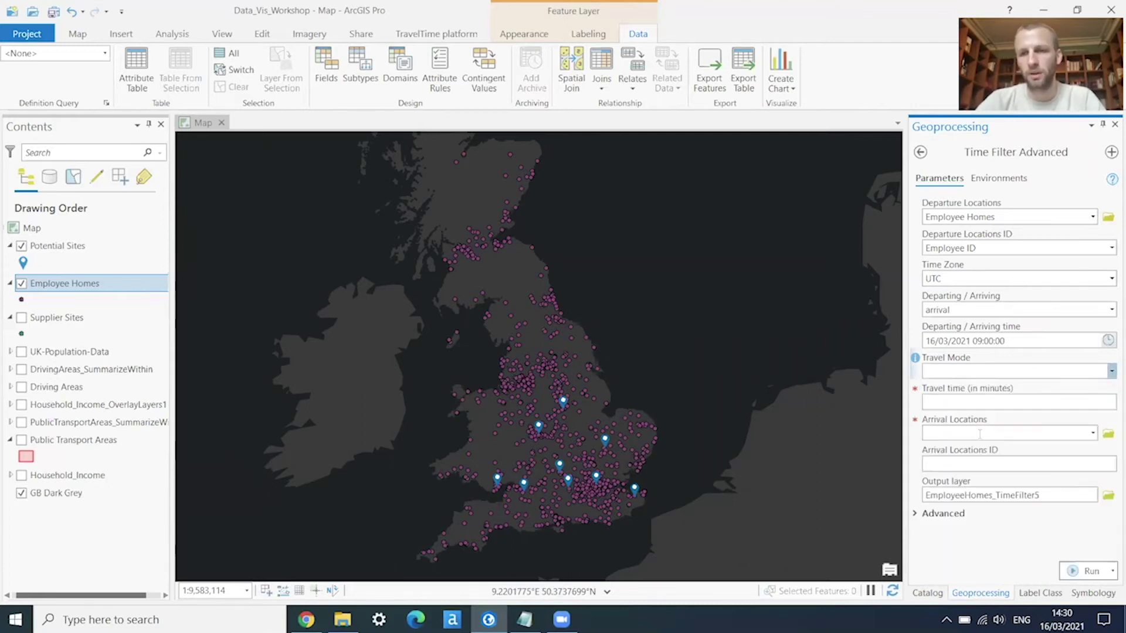
{"action": "left_click", "coordinate": [1019, 402]}
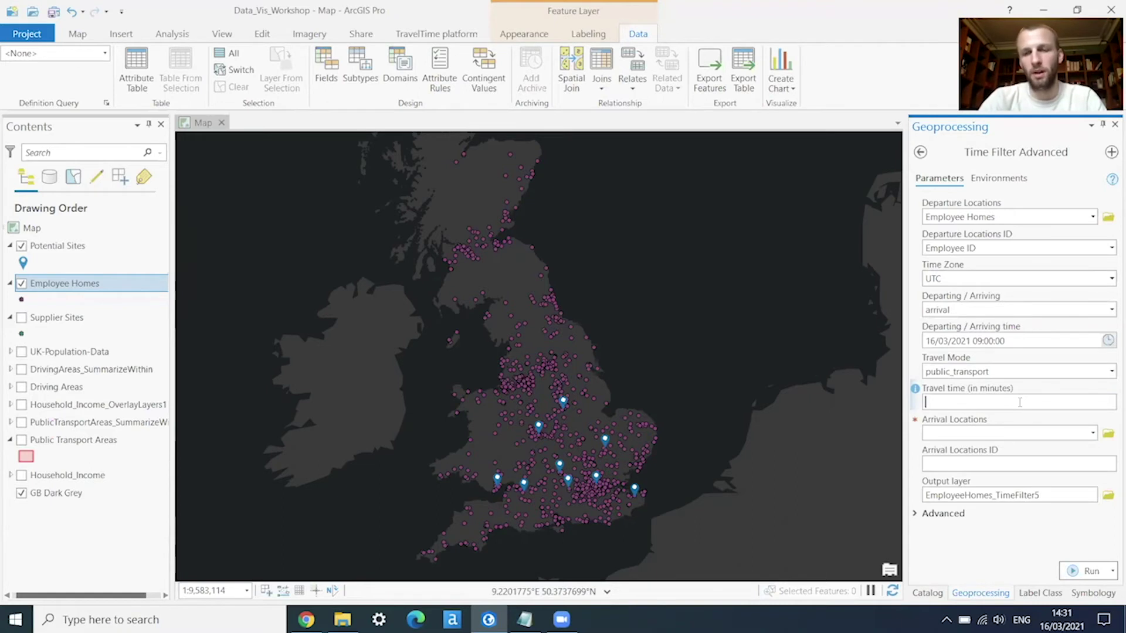
{"action": "type", "text": "90"}
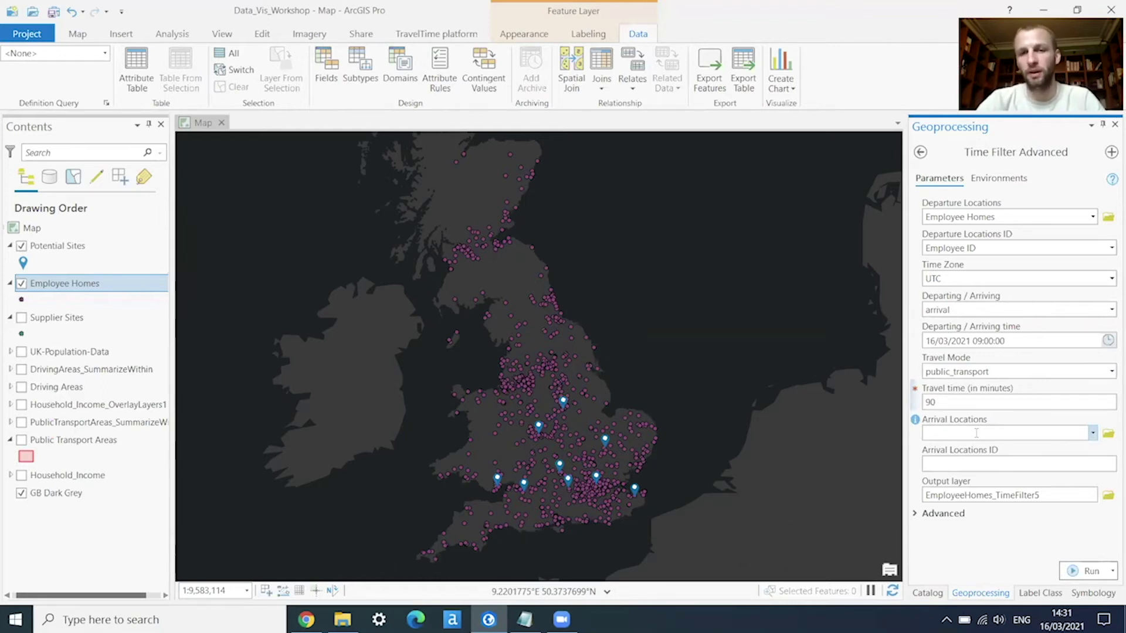
Set Potential Sites as the arrival locations with City as the arrival locations ID, and run the Time Filter Advanced tool
{"action": "left_click", "coordinate": [1093, 434]}
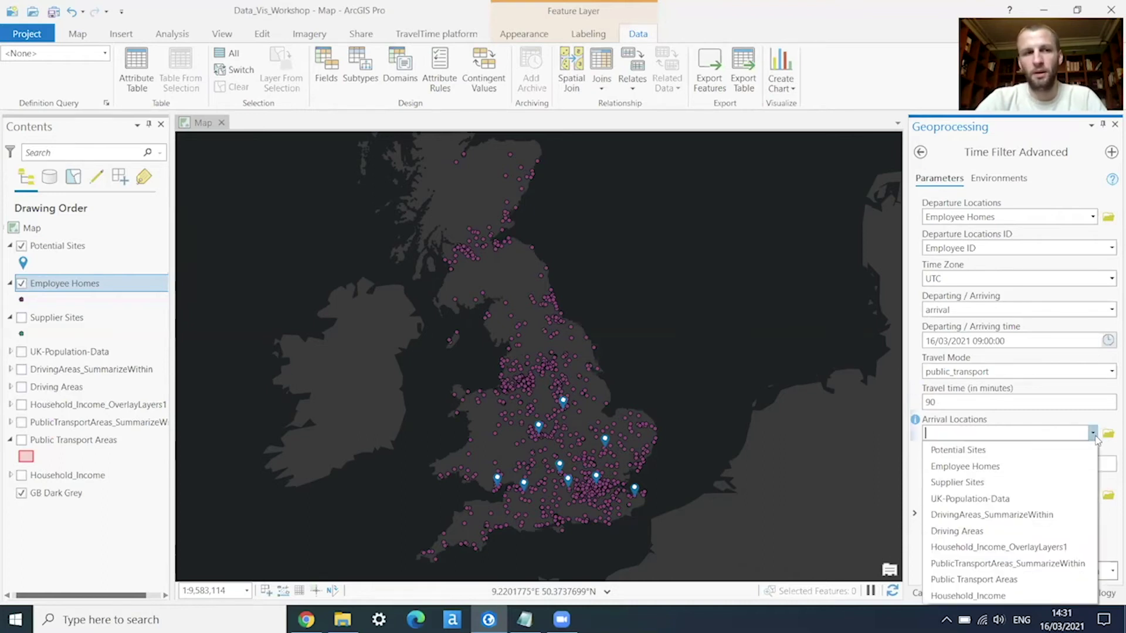
{"action": "left_click", "coordinate": [976, 451]}
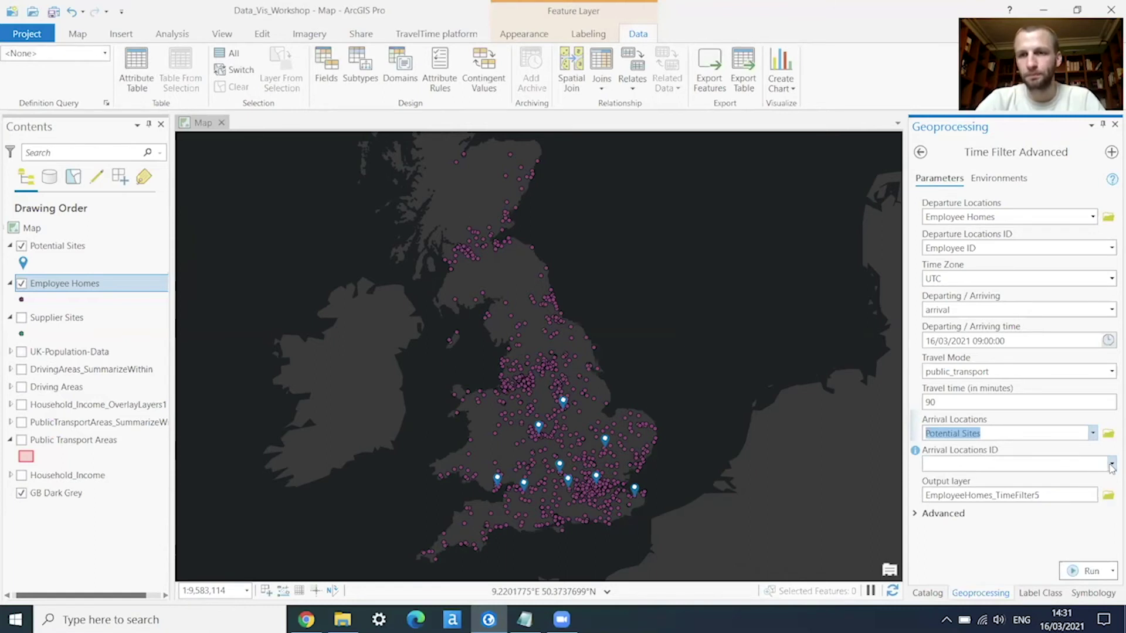
{"action": "left_click", "coordinate": [1112, 464]}
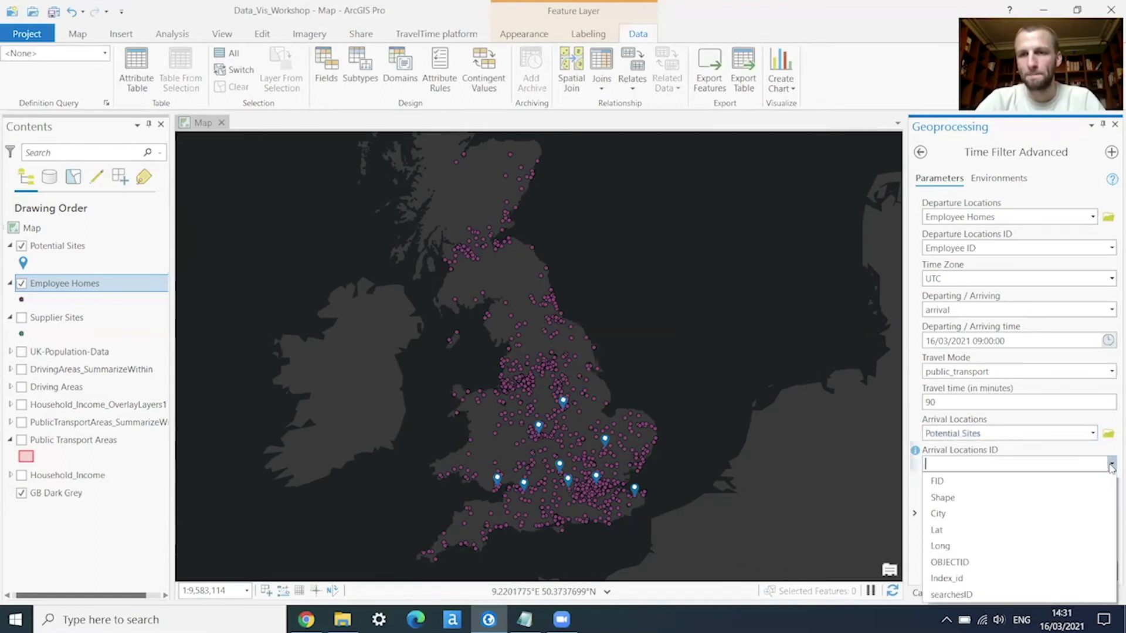
{"action": "left_click", "coordinate": [938, 514]}
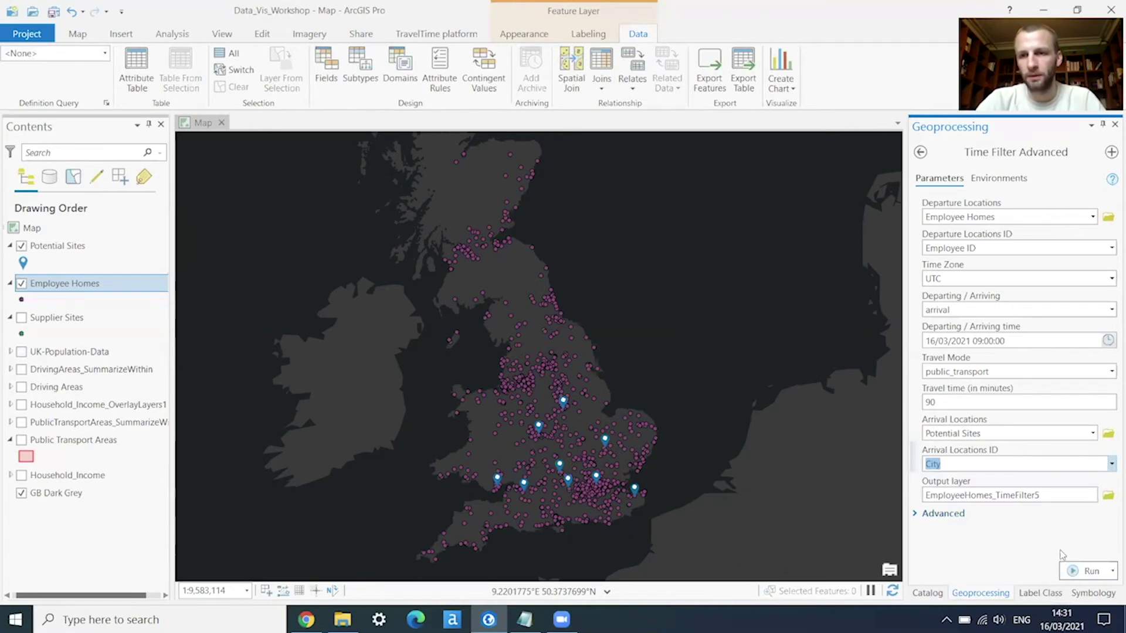
{"action": "left_click", "coordinate": [1077, 571]}
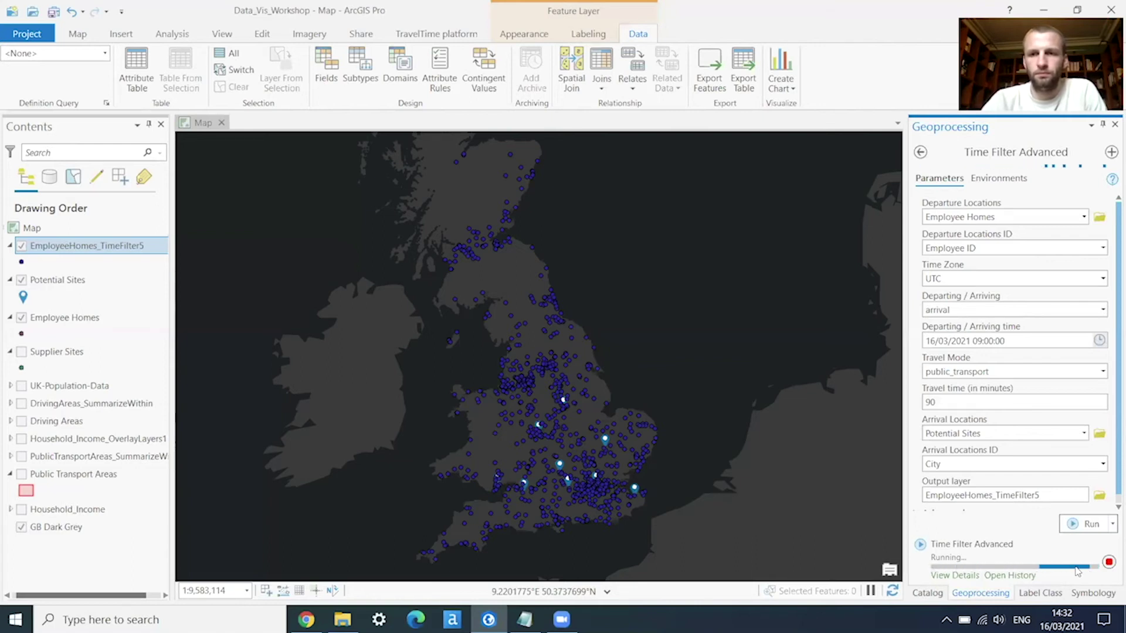
{"action": "mouse_move", "coordinate": [1067, 572]}
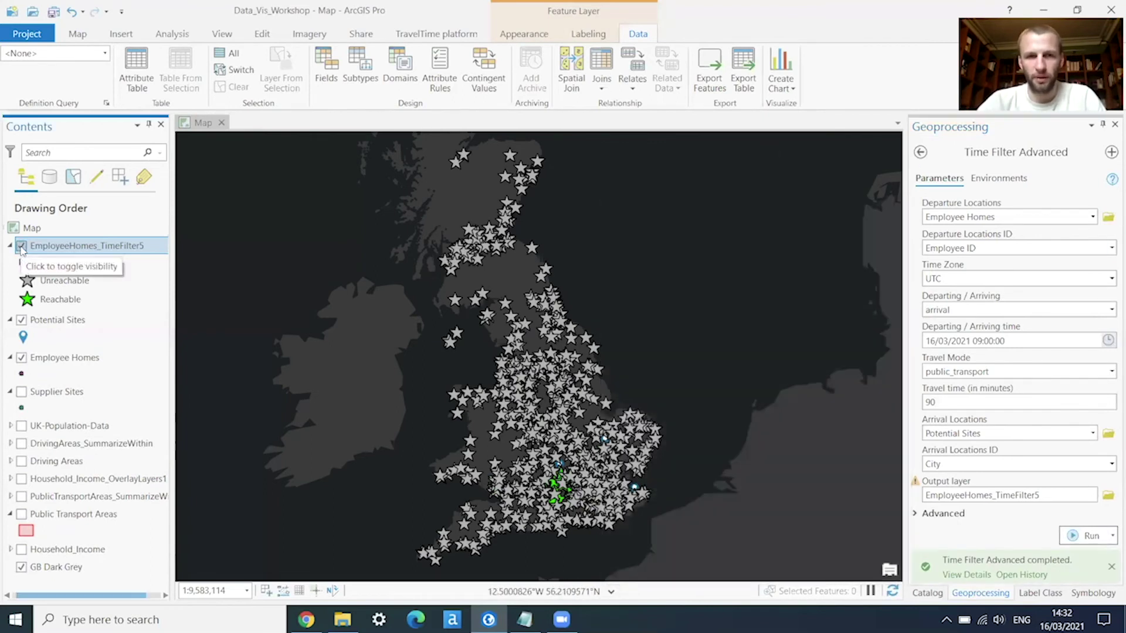
Hide the EmployeeHomes_TimeFilter5 layer on the map and open its attribute table
{"action": "left_click", "coordinate": [21, 246]}
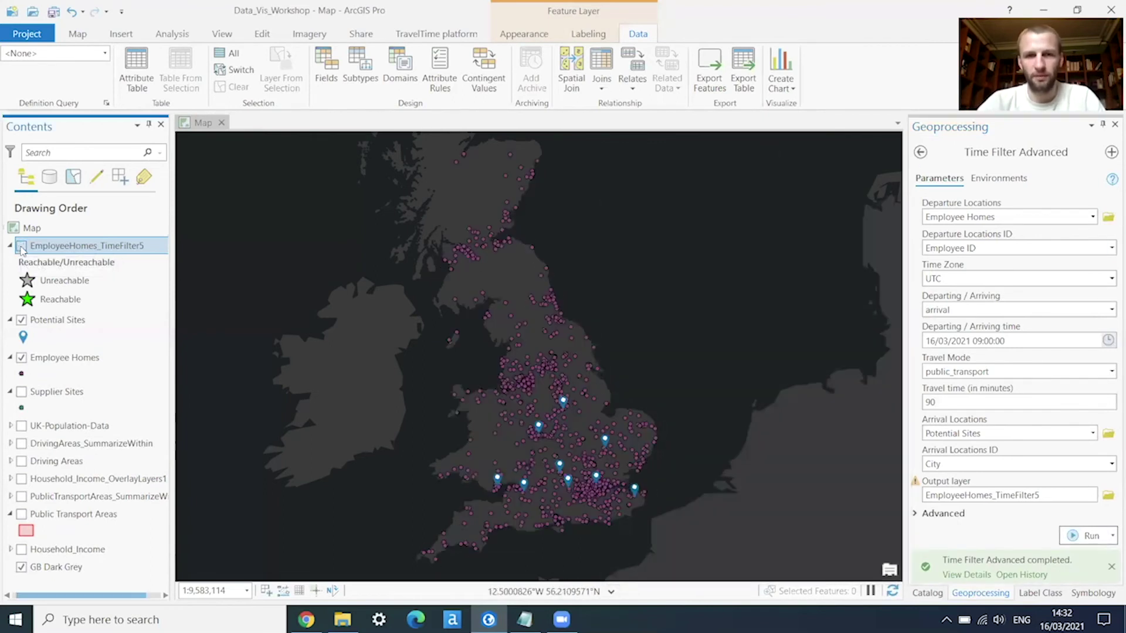
{"action": "right_click", "coordinate": [78, 249]}
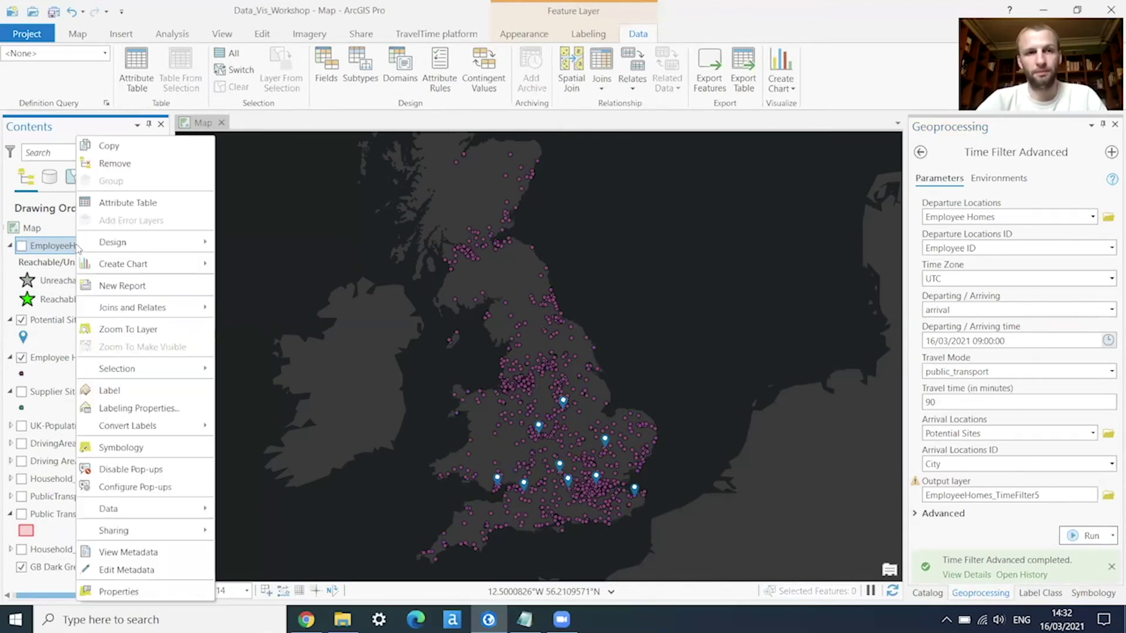
{"action": "left_click", "coordinate": [152, 203]}
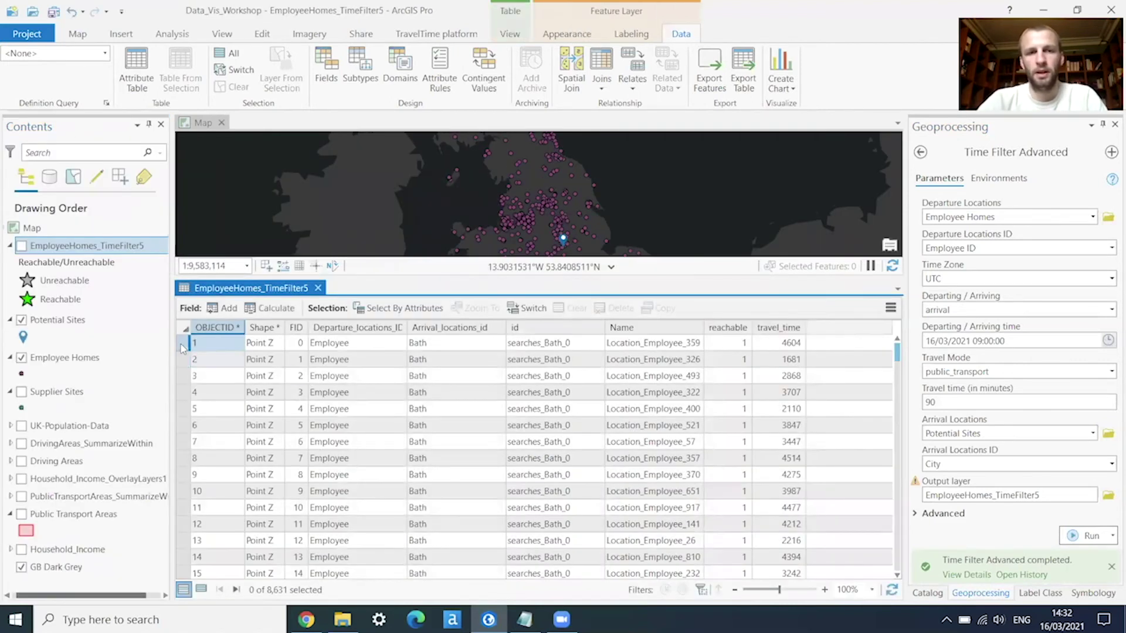
Examine the employee name, arrival location, reachable and travel_time values in the first records of the time filter results
{"action": "left_click", "coordinate": [182, 346]}
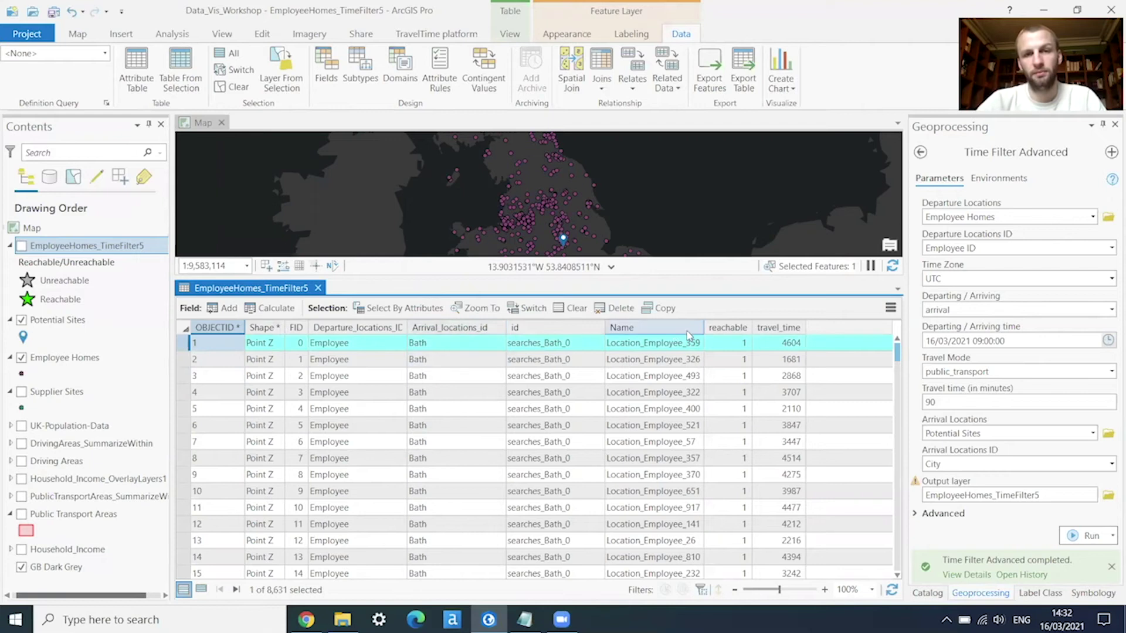
{"action": "left_click", "coordinate": [672, 360]}
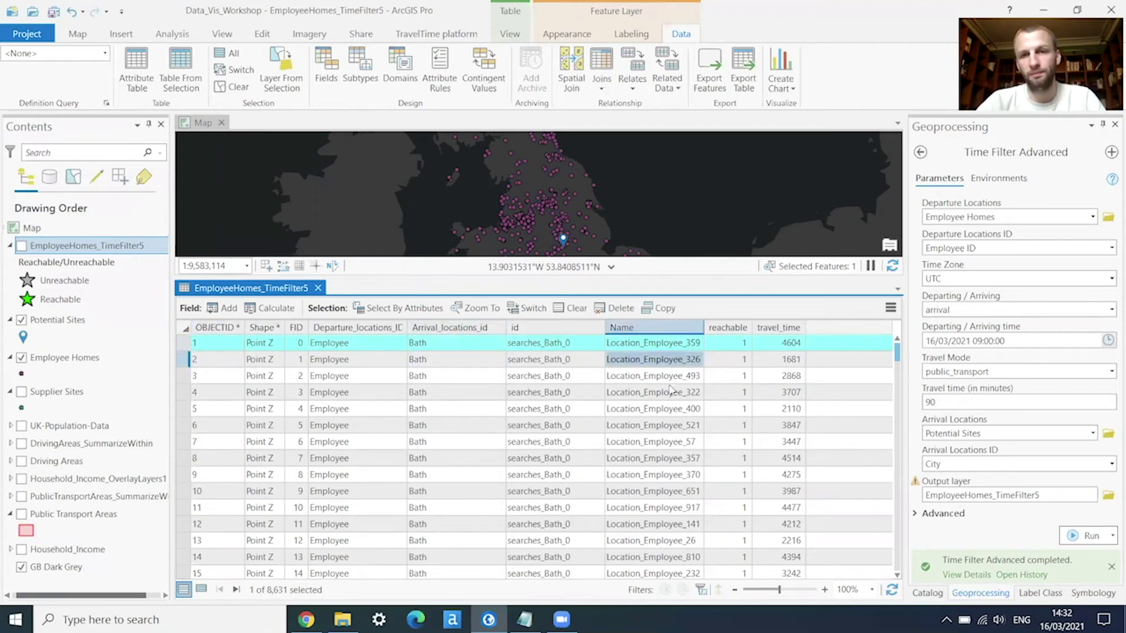
{"action": "left_click", "coordinate": [449, 346]}
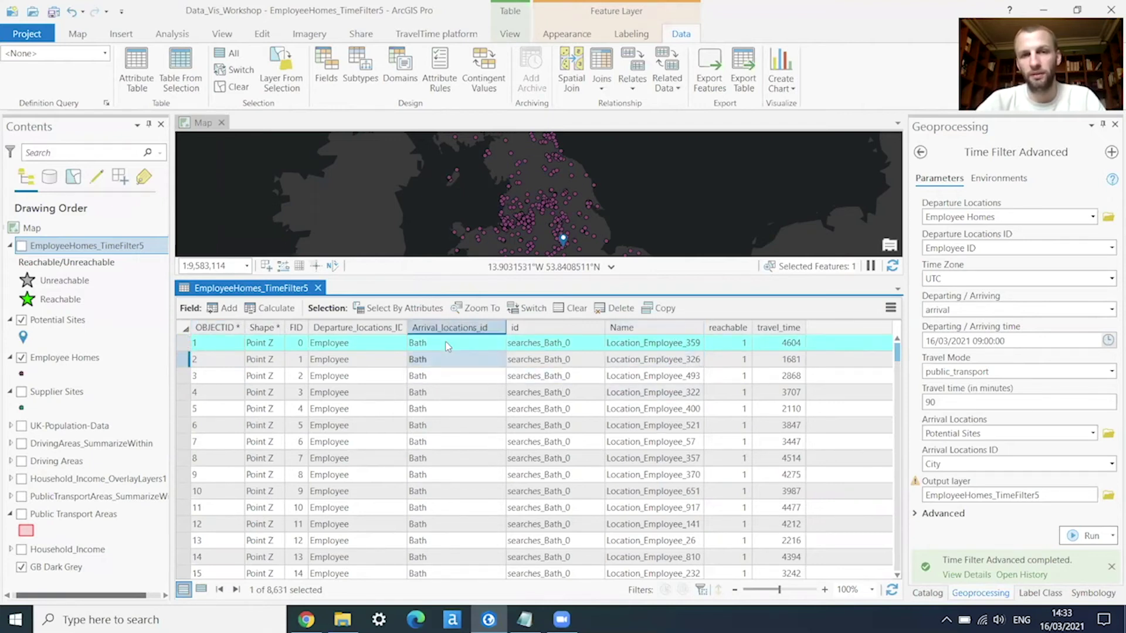
{"action": "left_click", "coordinate": [447, 384]}
{"action": "left_click", "coordinate": [740, 344]}
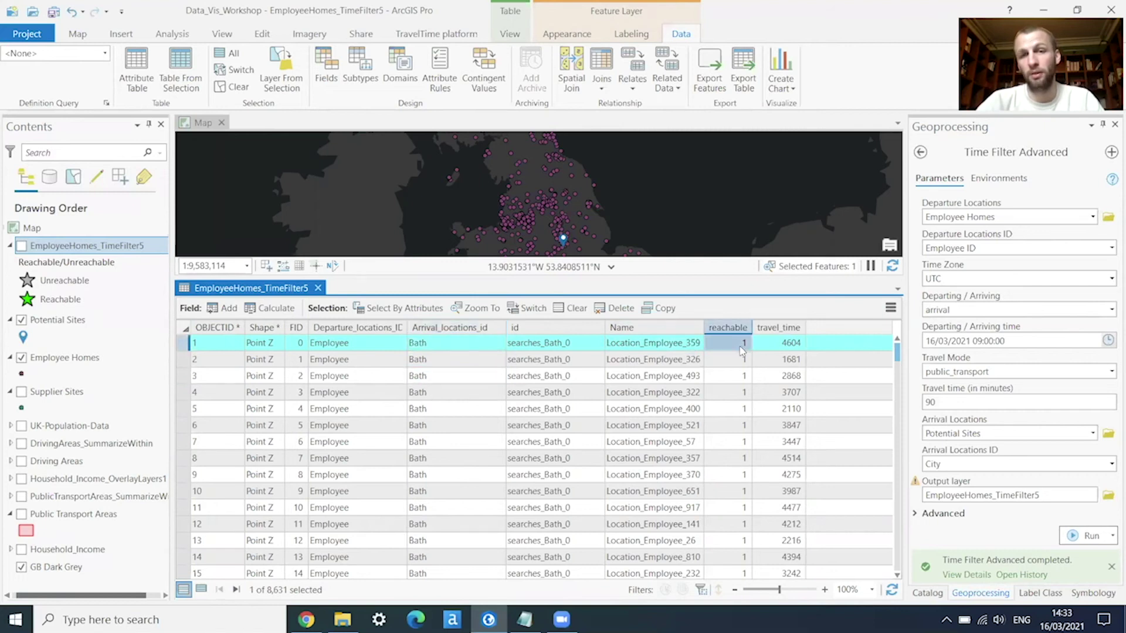
{"action": "left_click", "coordinate": [741, 362]}
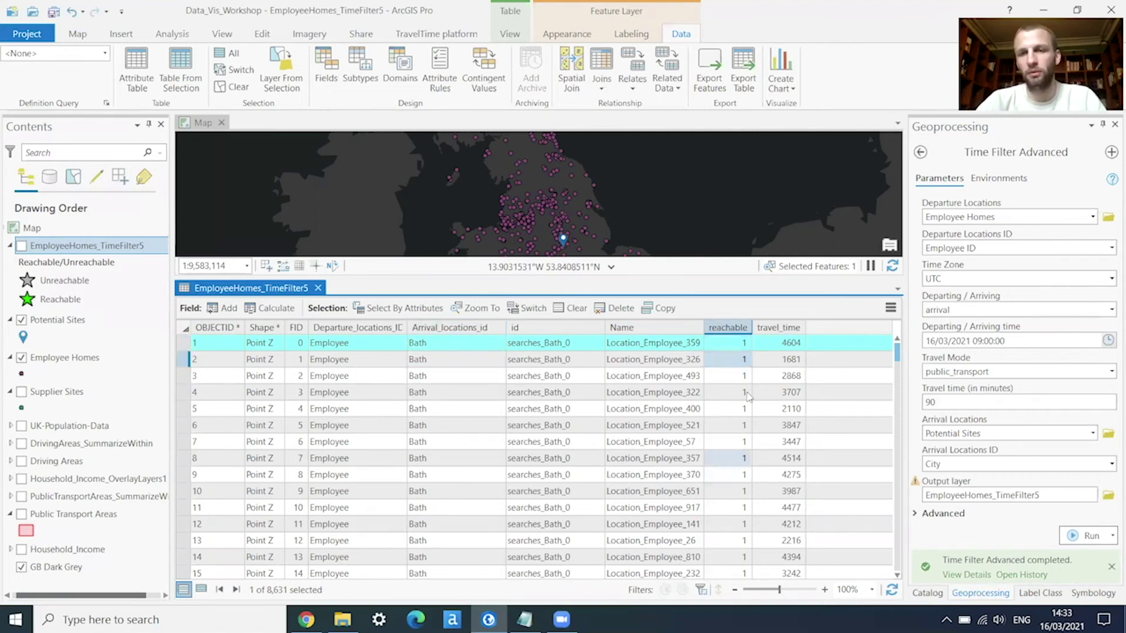
{"action": "left_click", "coordinate": [770, 346]}
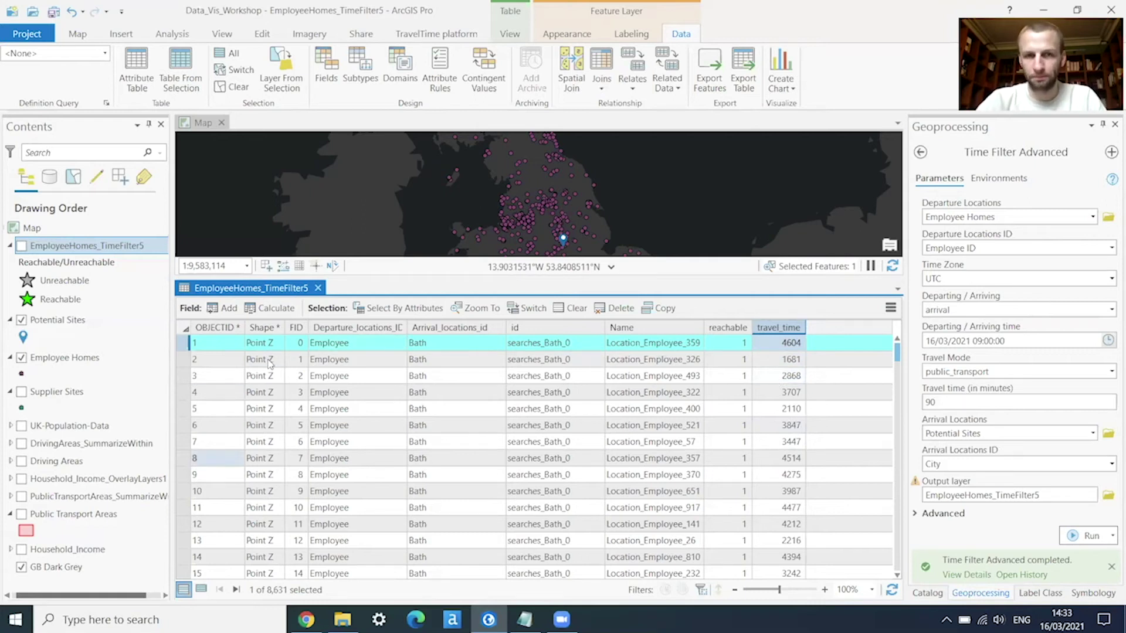
Start a field calculation on EmployeeHomes_TimeFilter5 for a new field named Commute Time of type Short (small integer)
{"action": "left_click", "coordinate": [273, 310]}
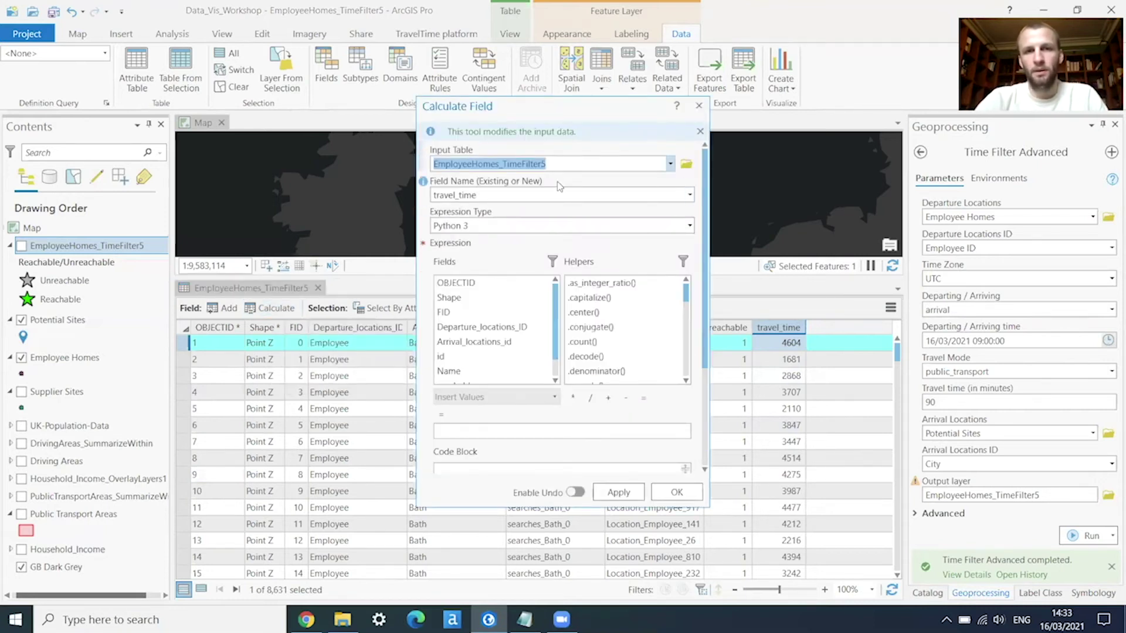
{"action": "left_click", "coordinate": [545, 195]}
{"action": "type", "text": "Commute Time"}
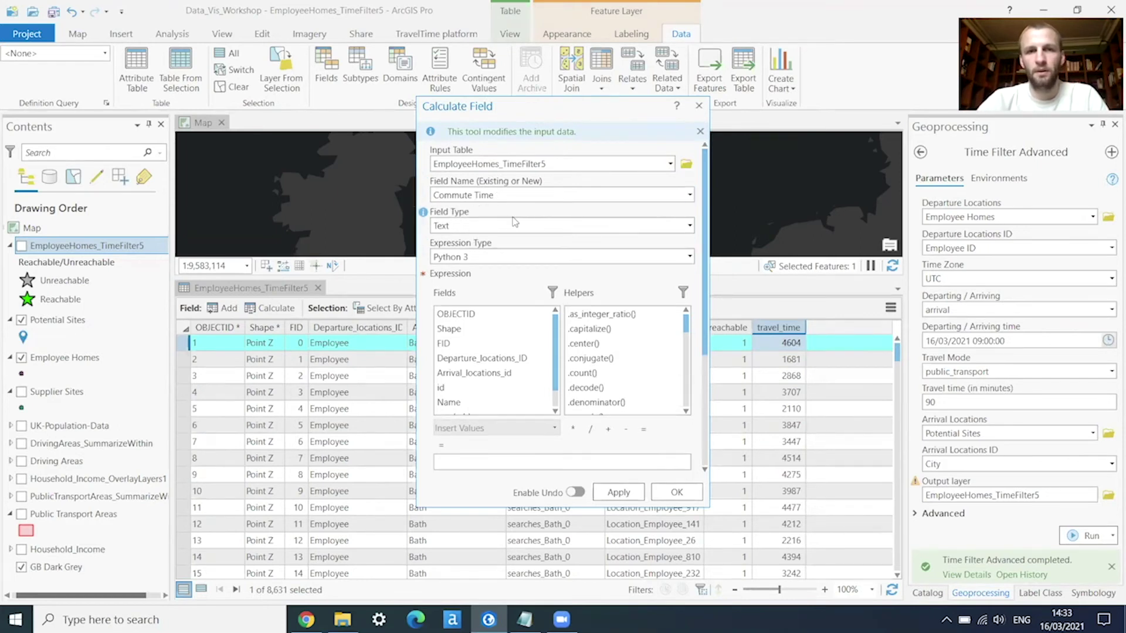
{"action": "left_click", "coordinate": [688, 225]}
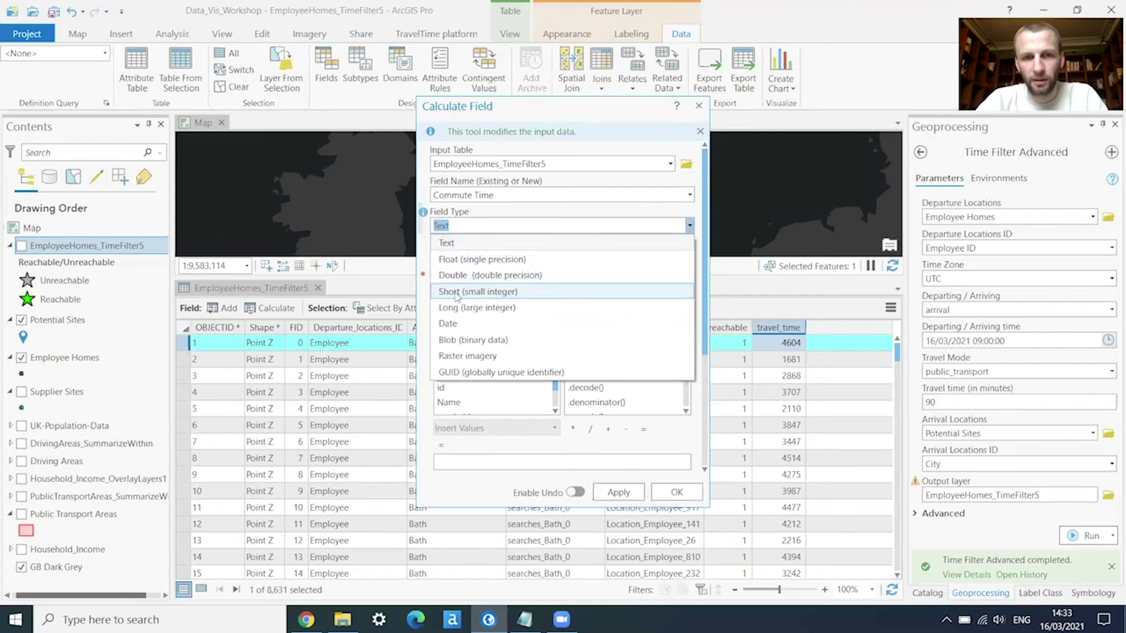
{"action": "left_click", "coordinate": [487, 292]}
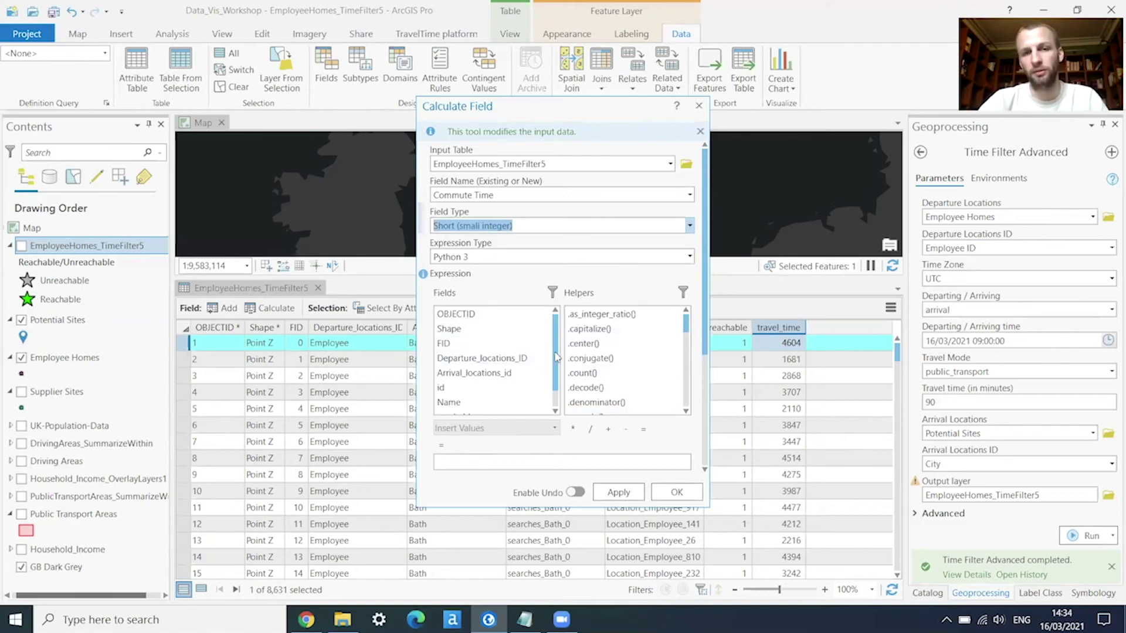
Calculate Commute Time with the expression !travel_time! / 60, and close the calculation report and dialog
{"action": "left_click", "coordinate": [557, 402]}
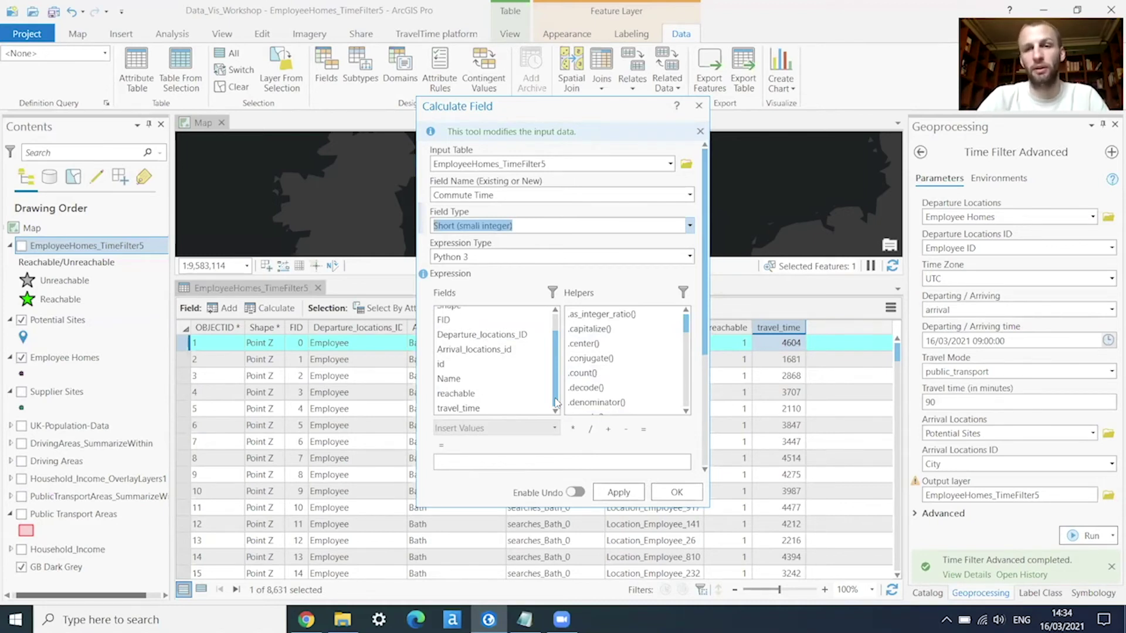
{"action": "double_click", "coordinate": [473, 409]}
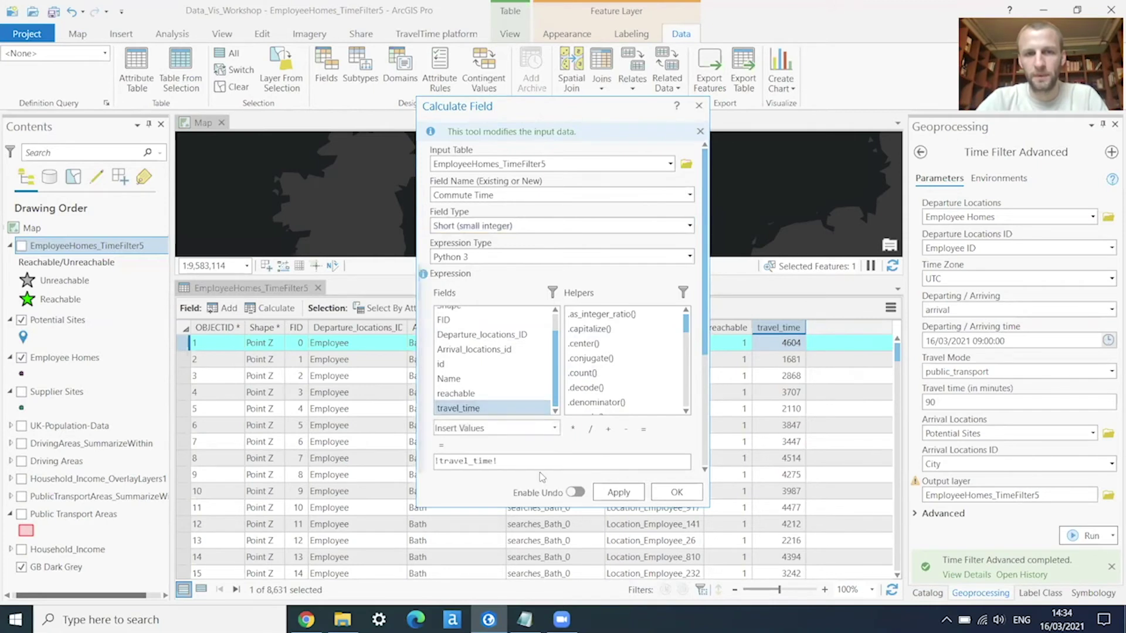
{"action": "left_click", "coordinate": [590, 430]}
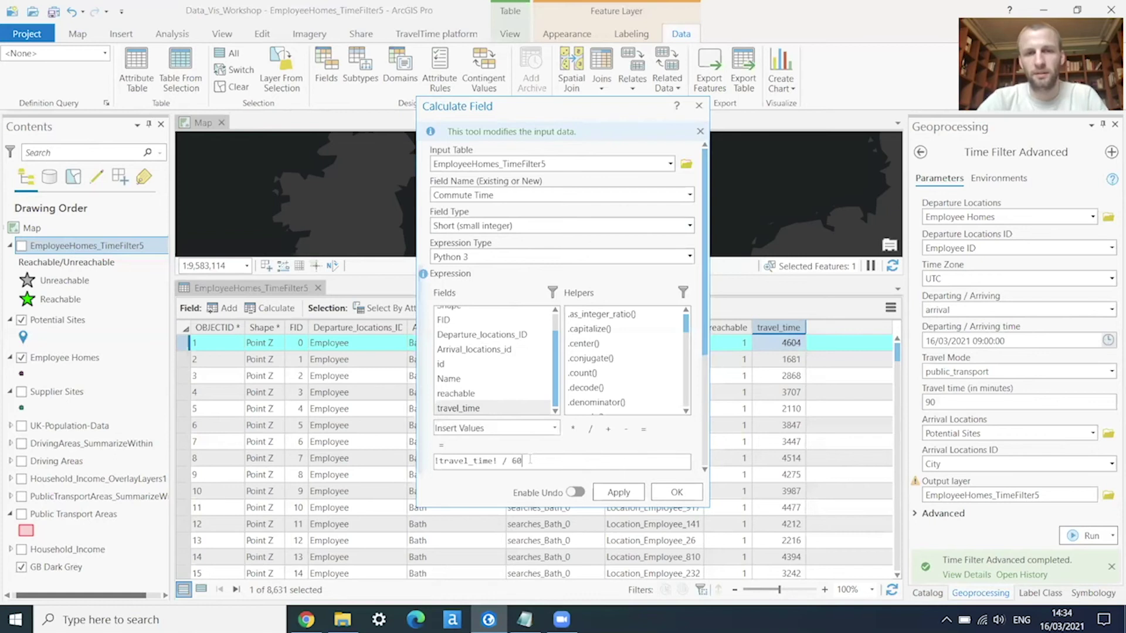
{"action": "left_click", "coordinate": [617, 493]}
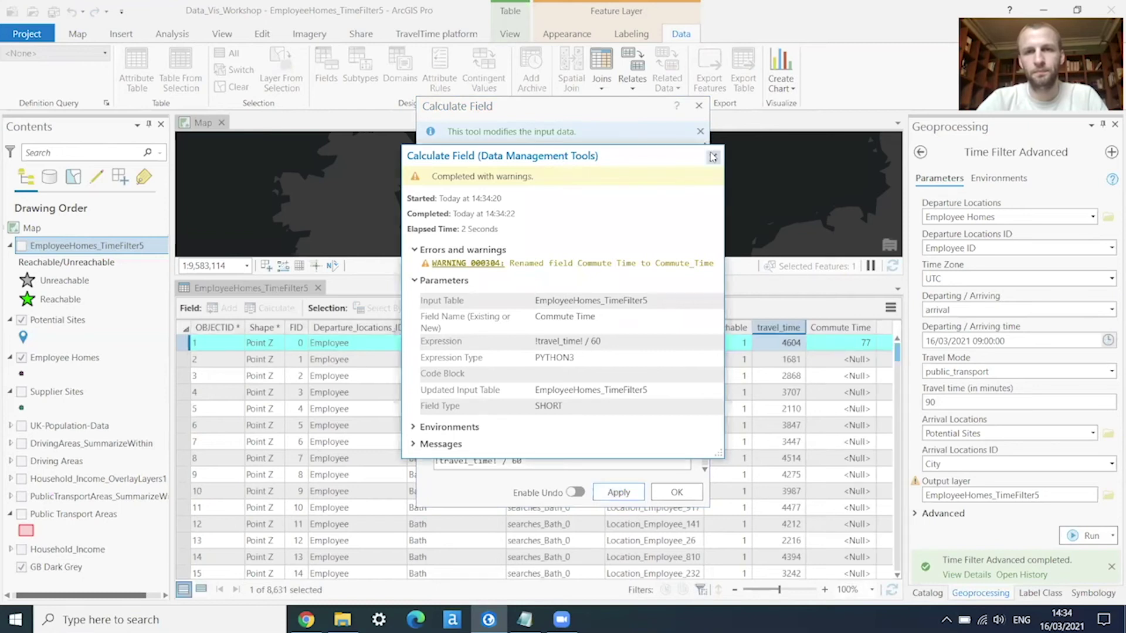
{"action": "left_click", "coordinate": [712, 157]}
{"action": "left_click", "coordinate": [698, 106]}
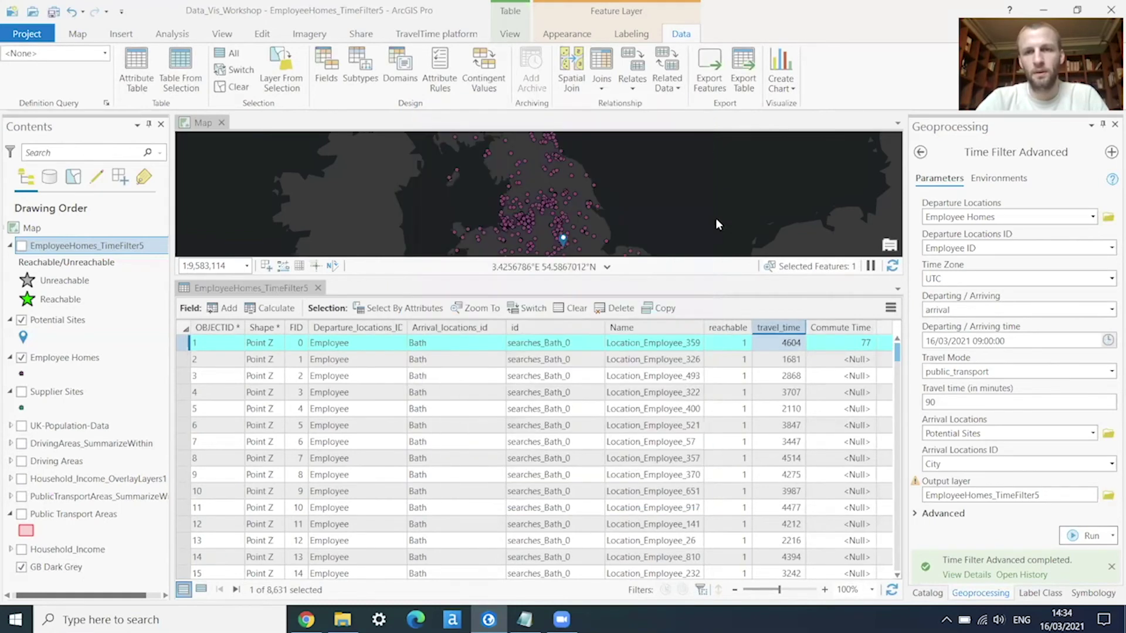
Clear the record selection in the EmployeeHomes_TimeFilter5 table
{"action": "left_click_drag", "start_coordinate": [897, 417], "coordinate": [897, 382]}
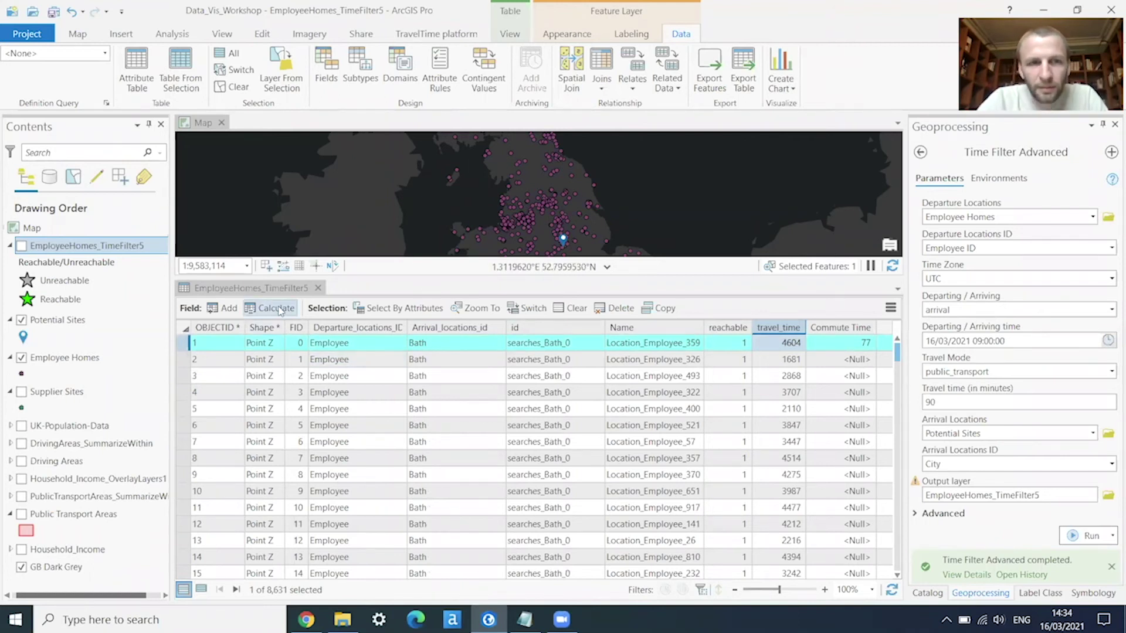
{"action": "left_click", "coordinate": [188, 347]}
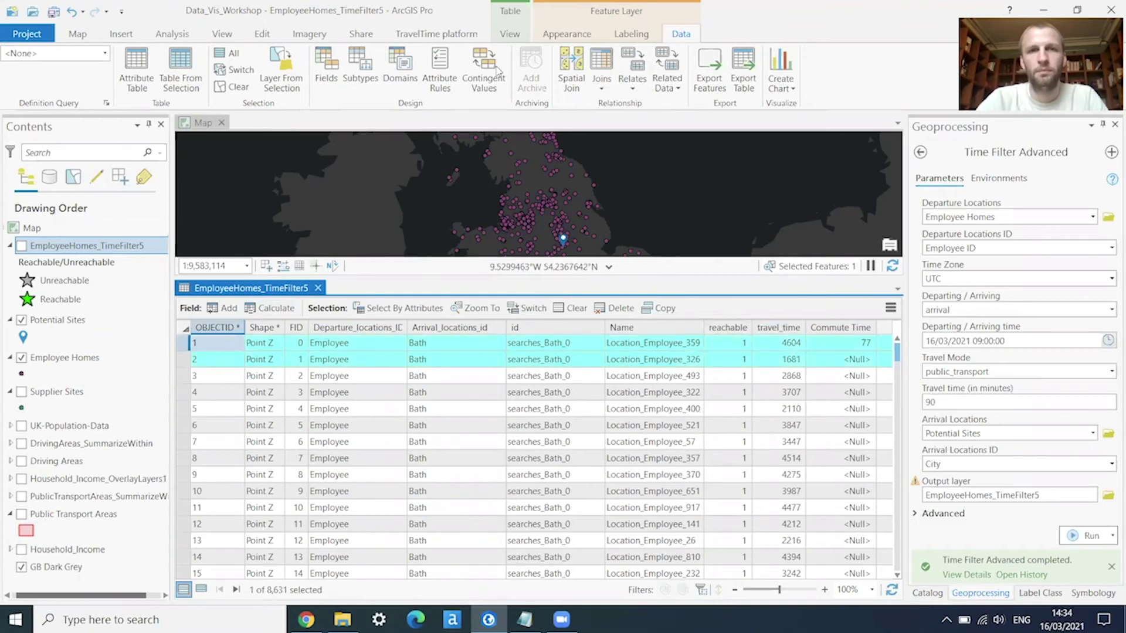
{"action": "left_click", "coordinate": [75, 36]}
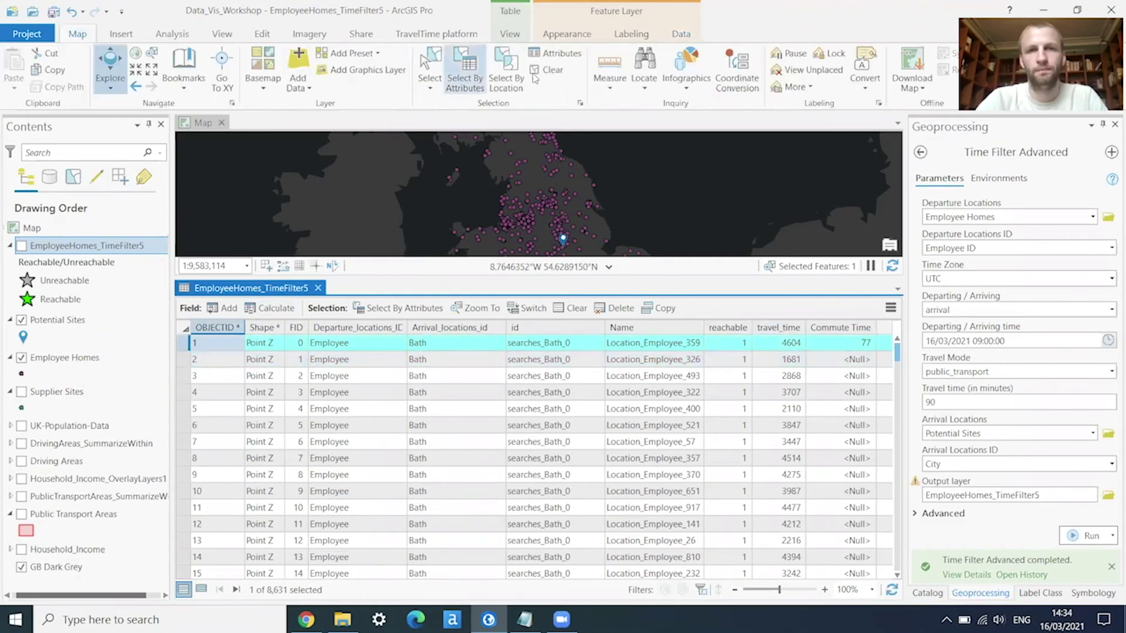
{"action": "left_click", "coordinate": [551, 72]}
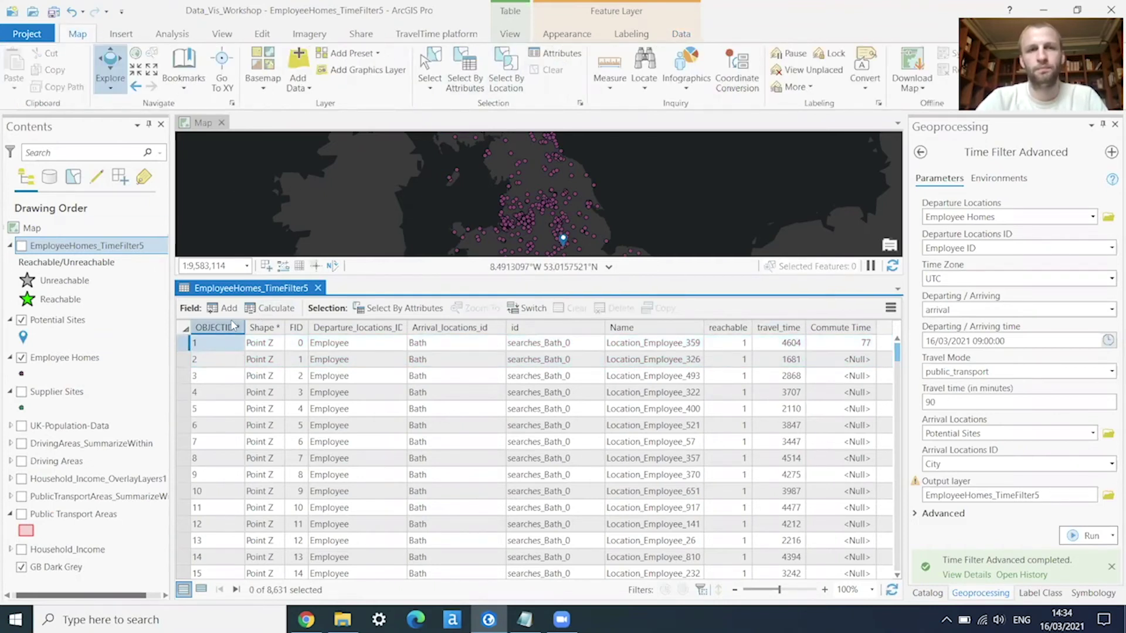
Start another field calculation on EmployeeHomes_TimeFilter5 for a new field named Commute Time (mins)
{"action": "left_click", "coordinate": [274, 308]}
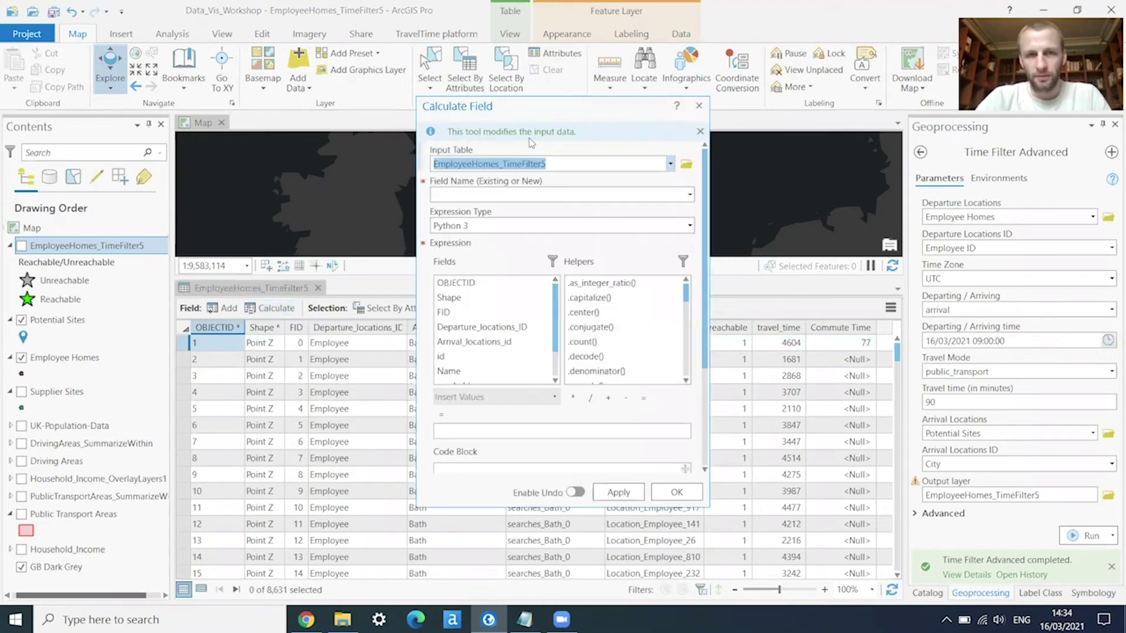
{"action": "left_click", "coordinate": [608, 193]}
{"action": "type", "text": "Commmute Time (mins"}
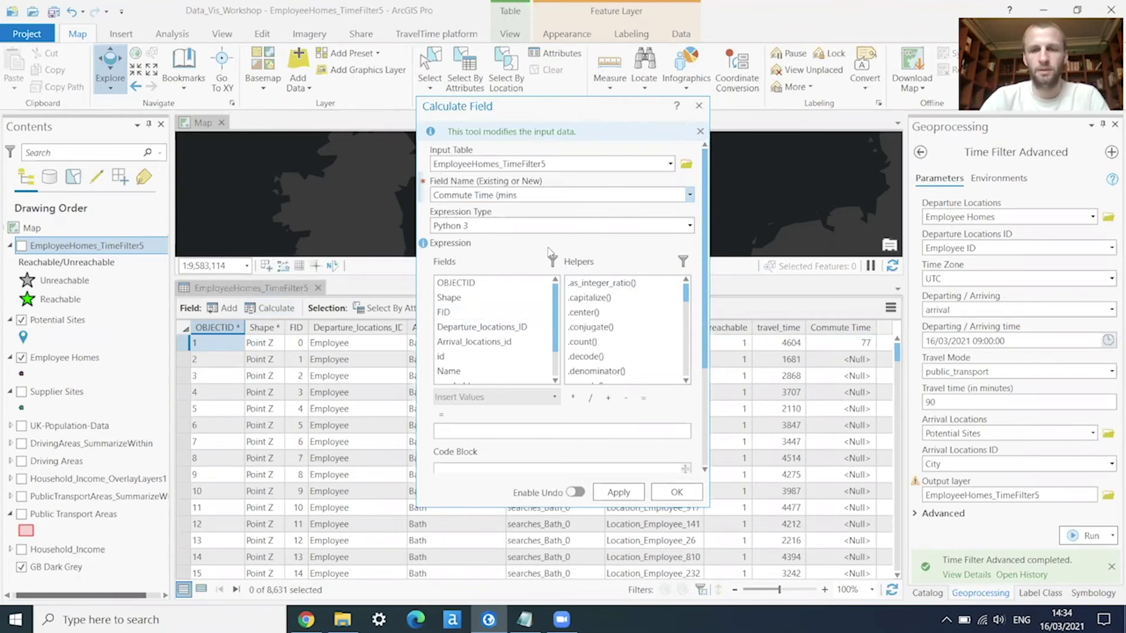
Set the calculation expression to !travel_time! / 60 and the new field's type to Short (small integer)
{"action": "scroll", "coordinate": [498, 340], "scroll_direction": "down", "scroll_amount": 1}
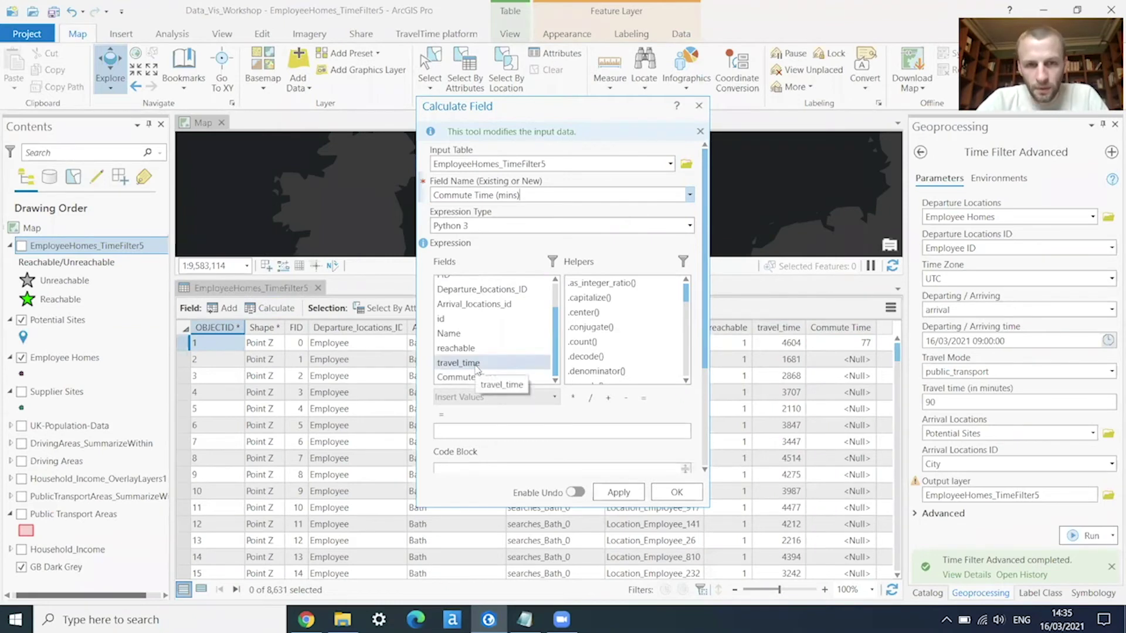
{"action": "left_click", "coordinate": [467, 391]}
{"action": "double_click", "coordinate": [466, 392]}
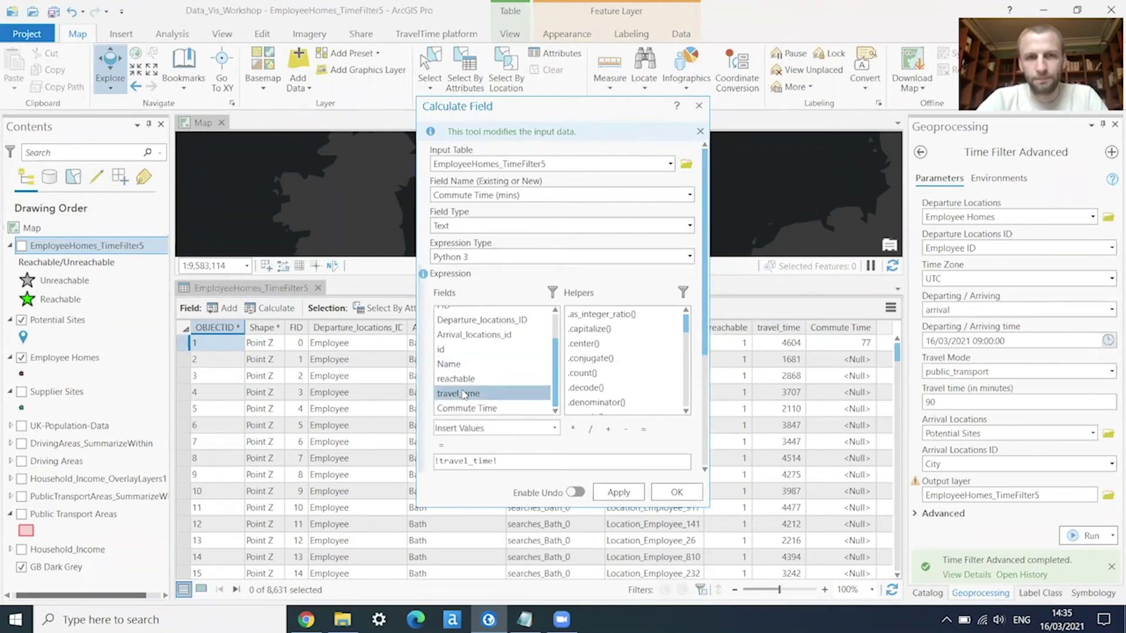
{"action": "left_click", "coordinate": [590, 429]}
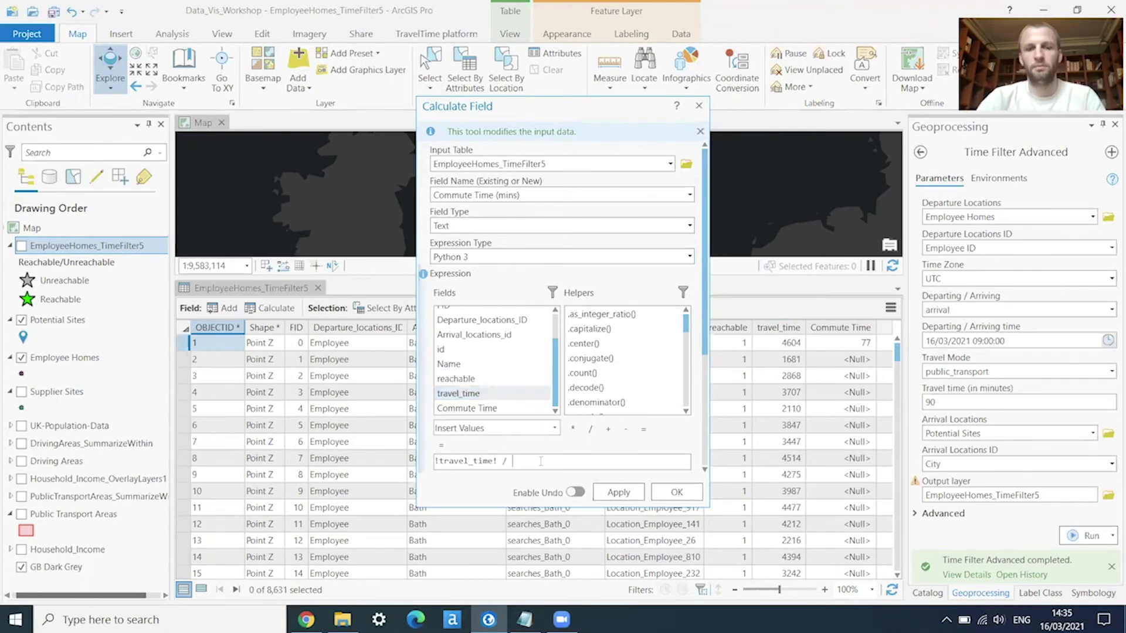
{"action": "left_click", "coordinate": [689, 226]}
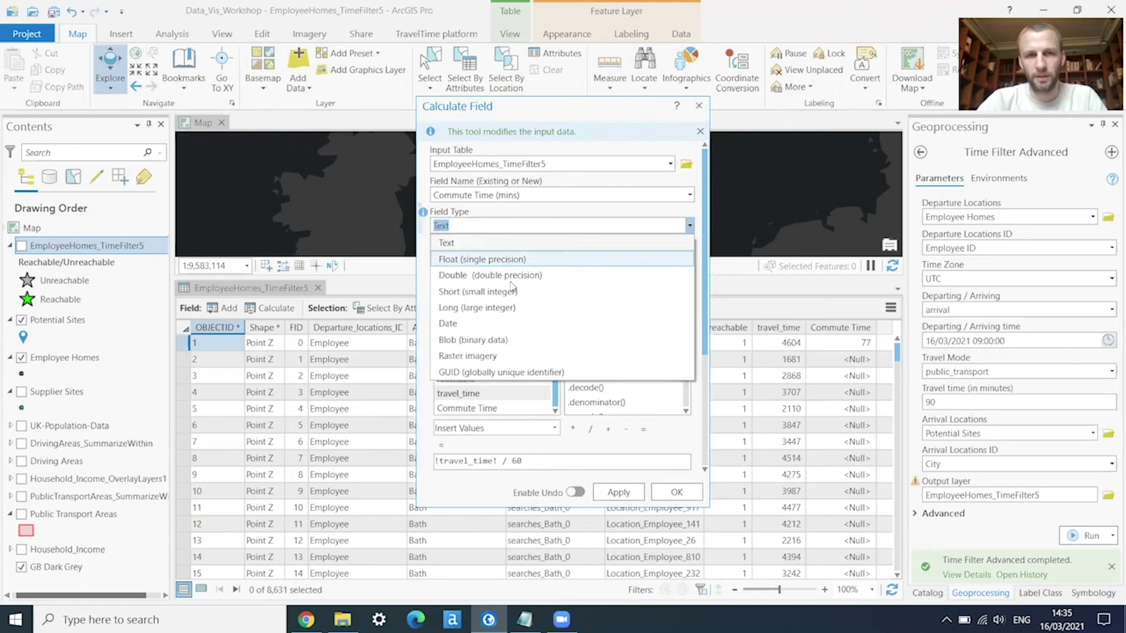
{"action": "left_click", "coordinate": [479, 293]}
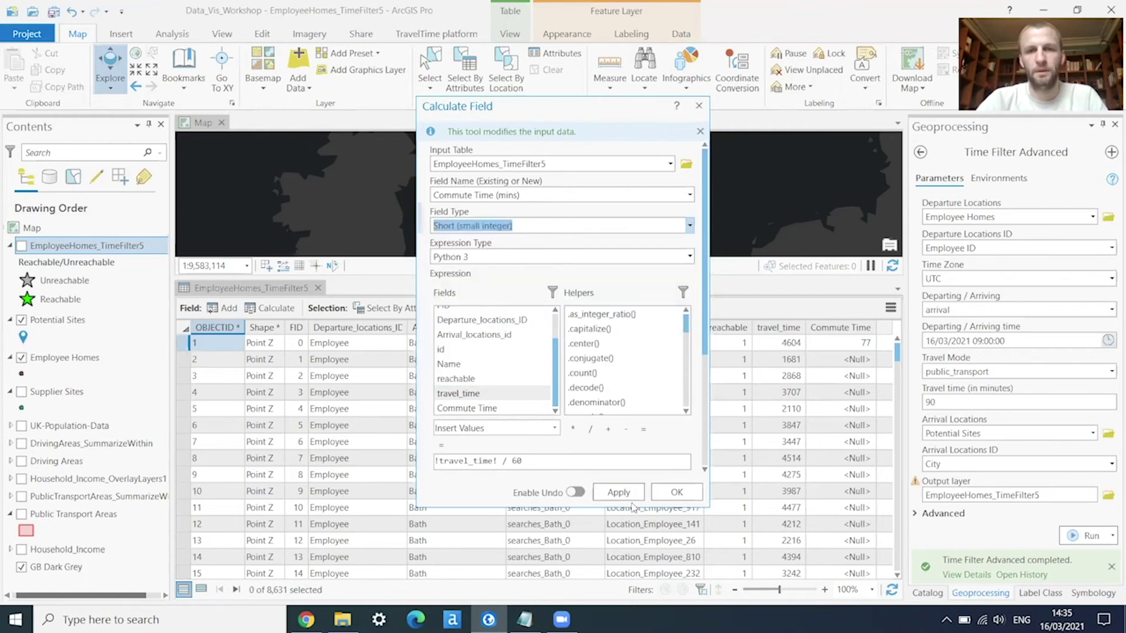
Run the Commute Time (mins) field calculation, and close its report and the calculation dialog
{"action": "left_click", "coordinate": [619, 493]}
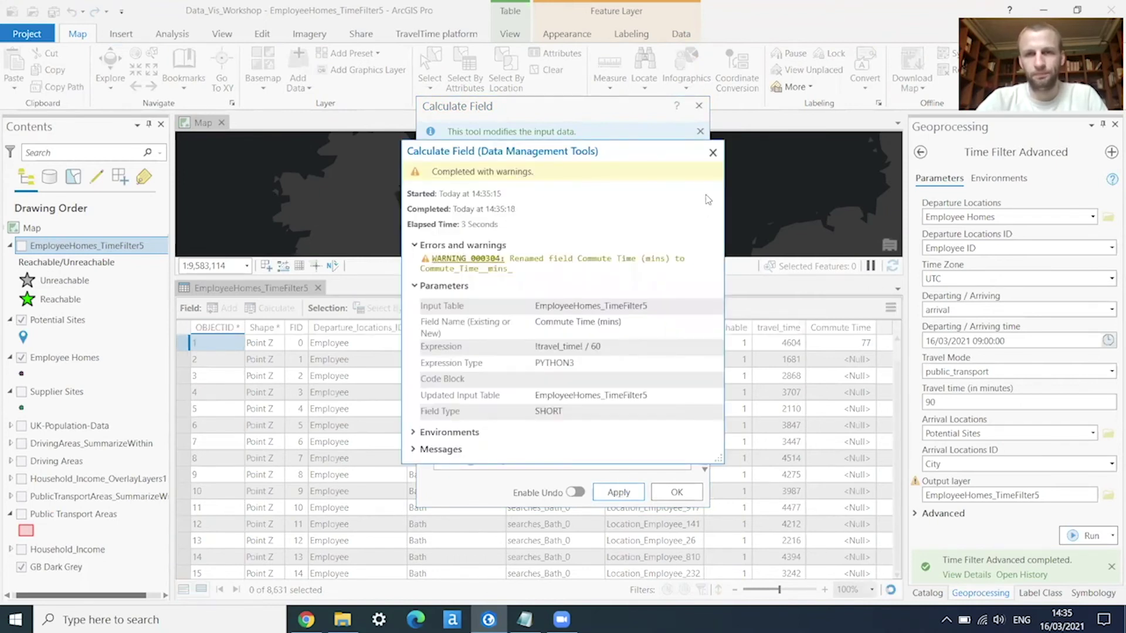
{"action": "left_click", "coordinate": [712, 154]}
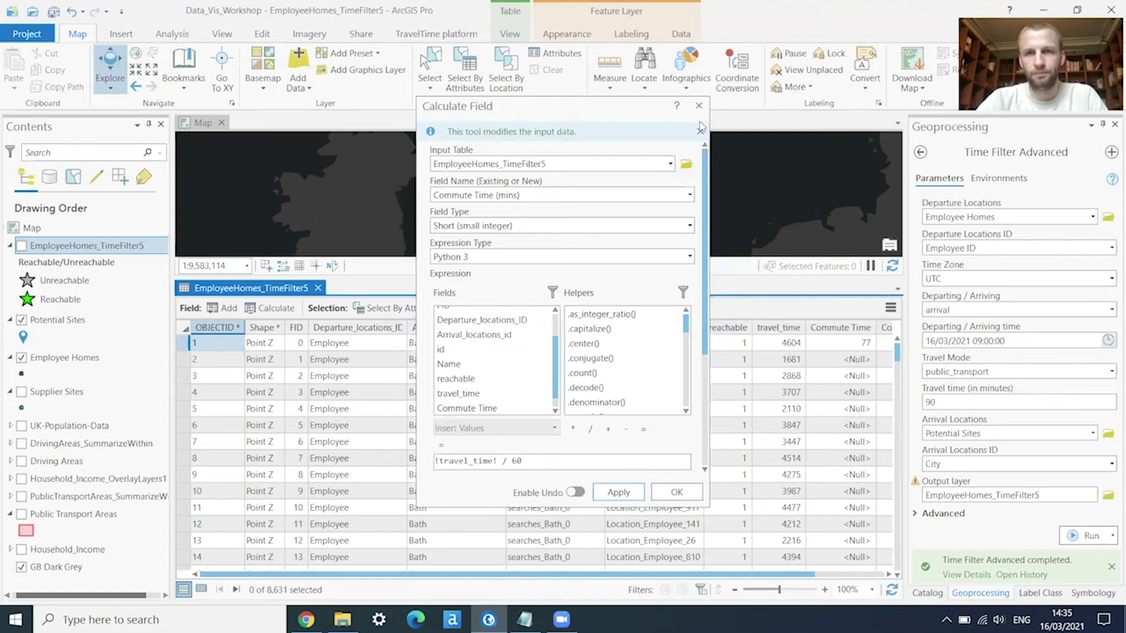
{"action": "left_click", "coordinate": [698, 105]}
Delete the Commute Time field, the one without minutes in its name, from the EmployeeHomes_TimeFilter5 table
{"action": "left_click_drag", "start_coordinate": [586, 576], "coordinate": [655, 578]}
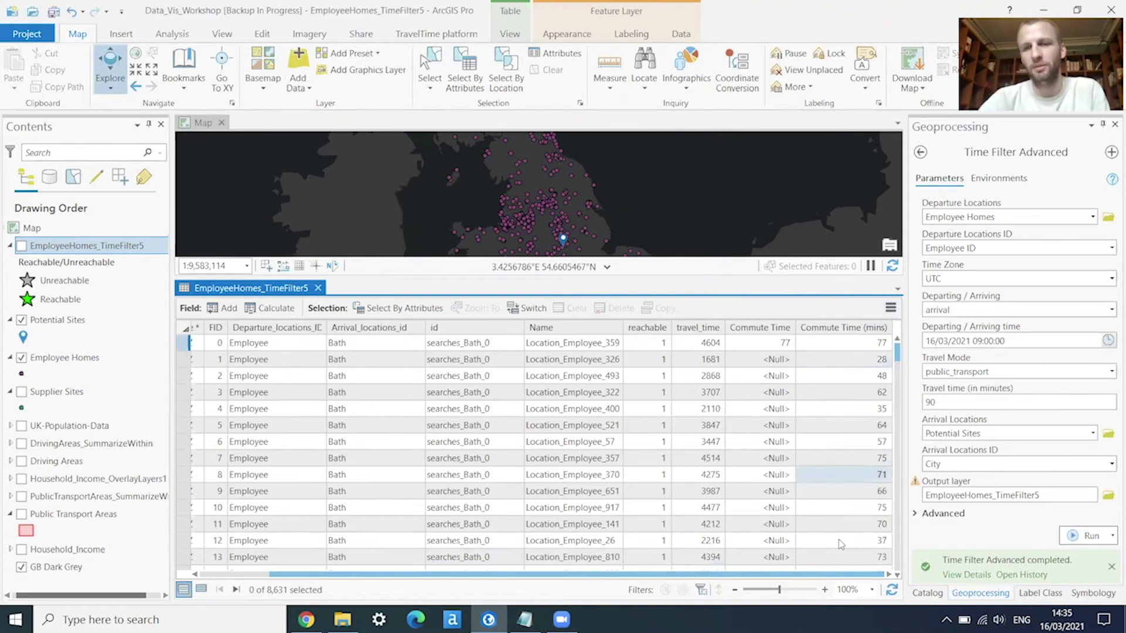
{"action": "right_click", "coordinate": [771, 330]}
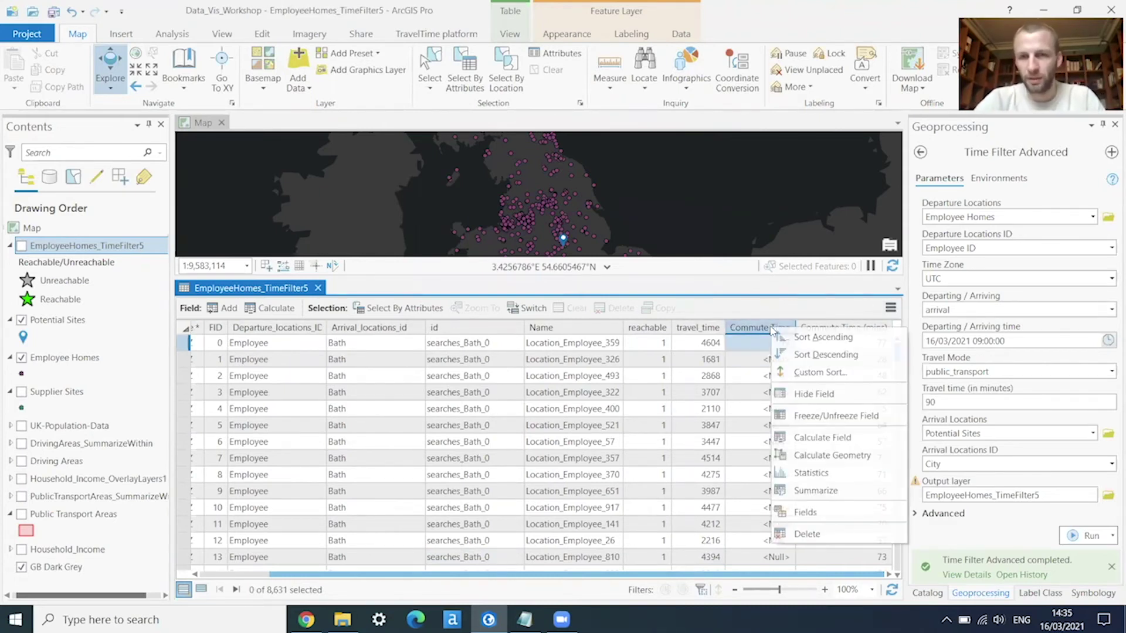
{"action": "left_click", "coordinate": [806, 534]}
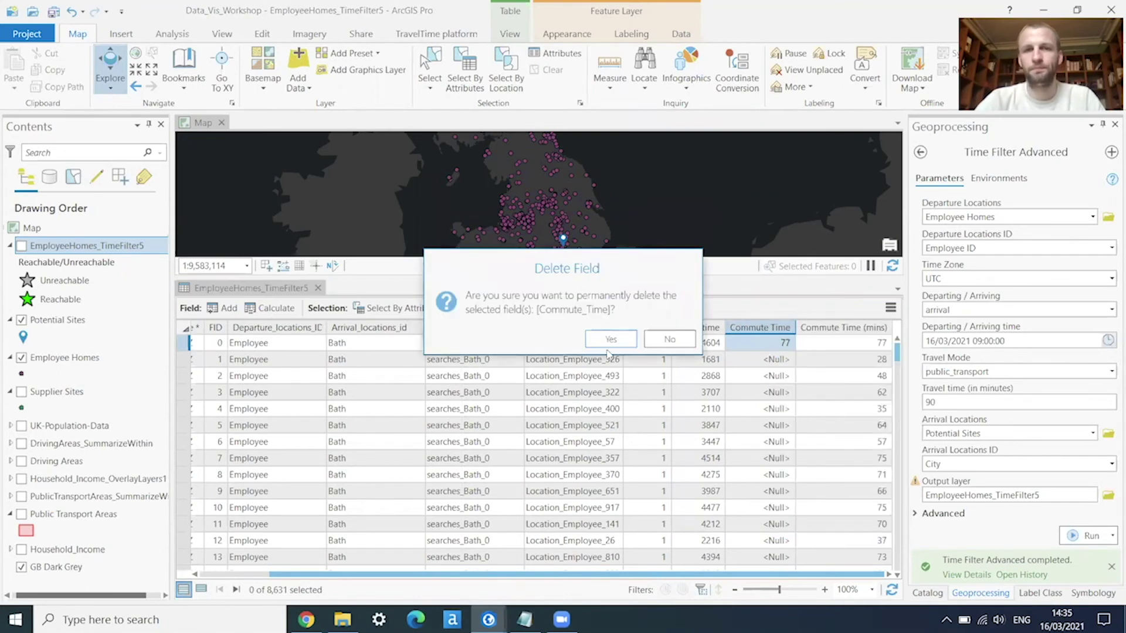
{"action": "left_click", "coordinate": [611, 339]}
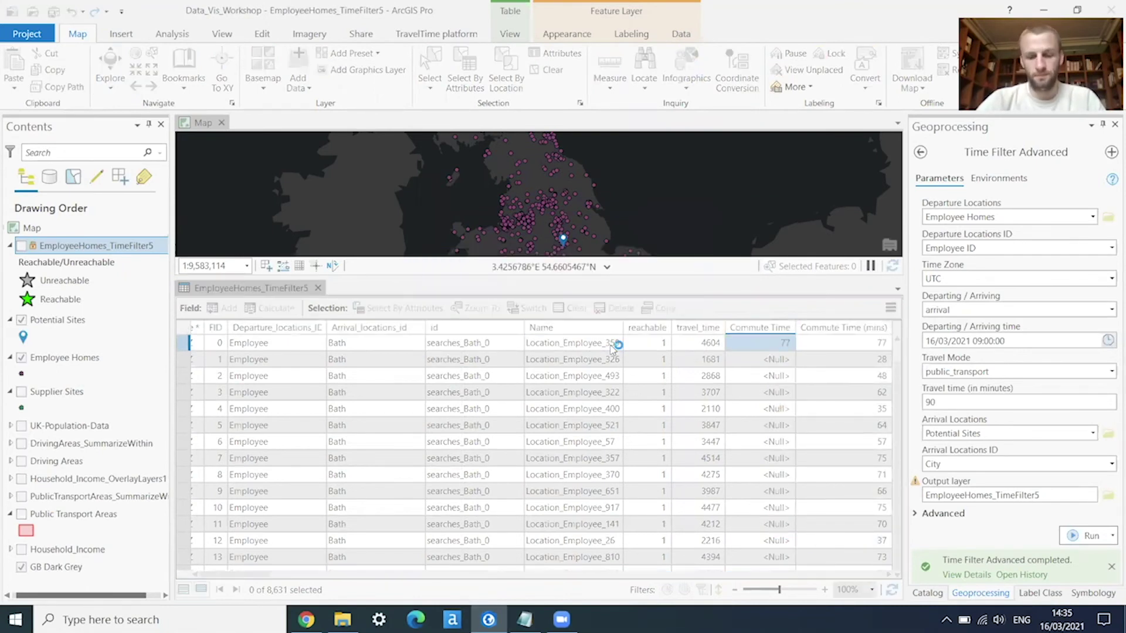
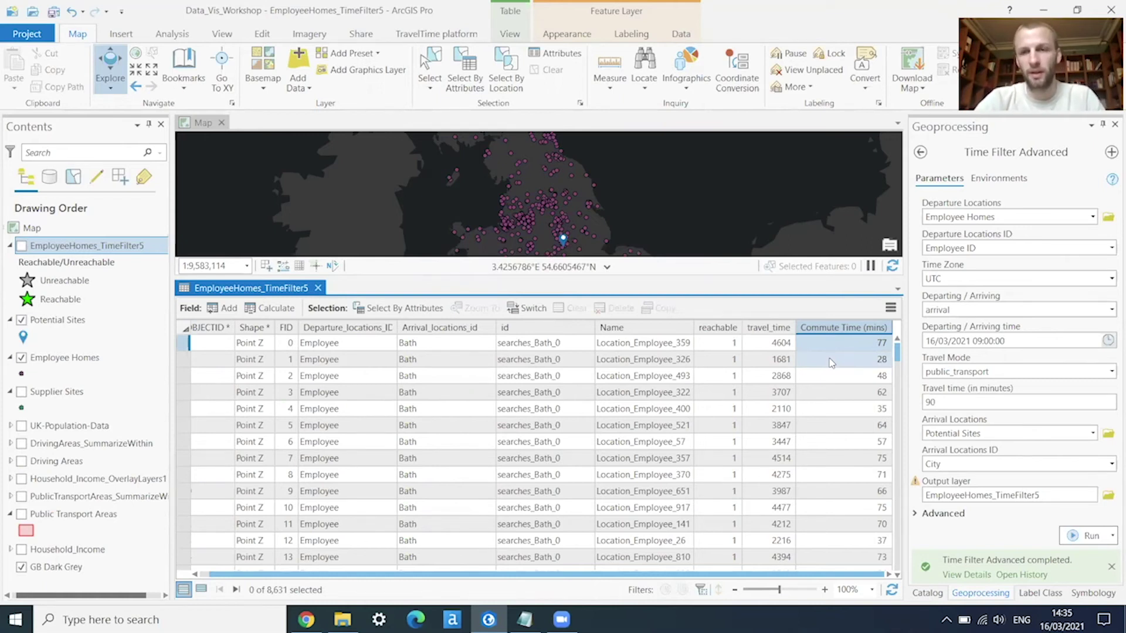
Find the Table To Excel tool by searching for excel, and set EmployeeHomes_TimeFilter5 as its input table
{"action": "left_click", "coordinate": [920, 152]}
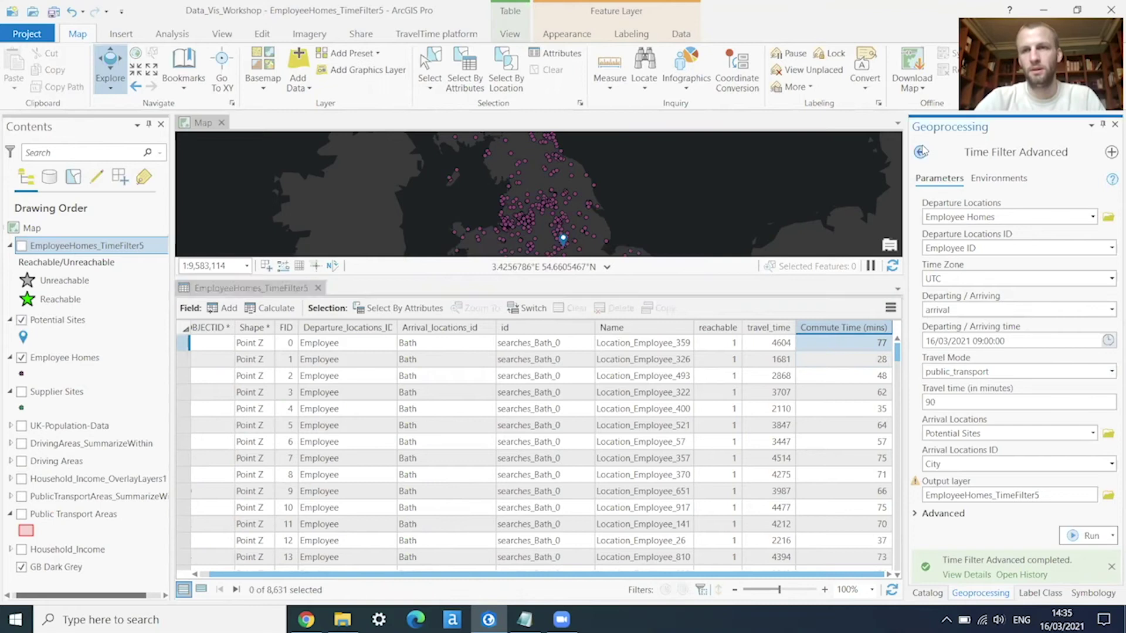
{"action": "left_click", "coordinate": [921, 151]}
{"action": "left_click_drag", "start_coordinate": [1003, 150], "coordinate": [809, 149]}
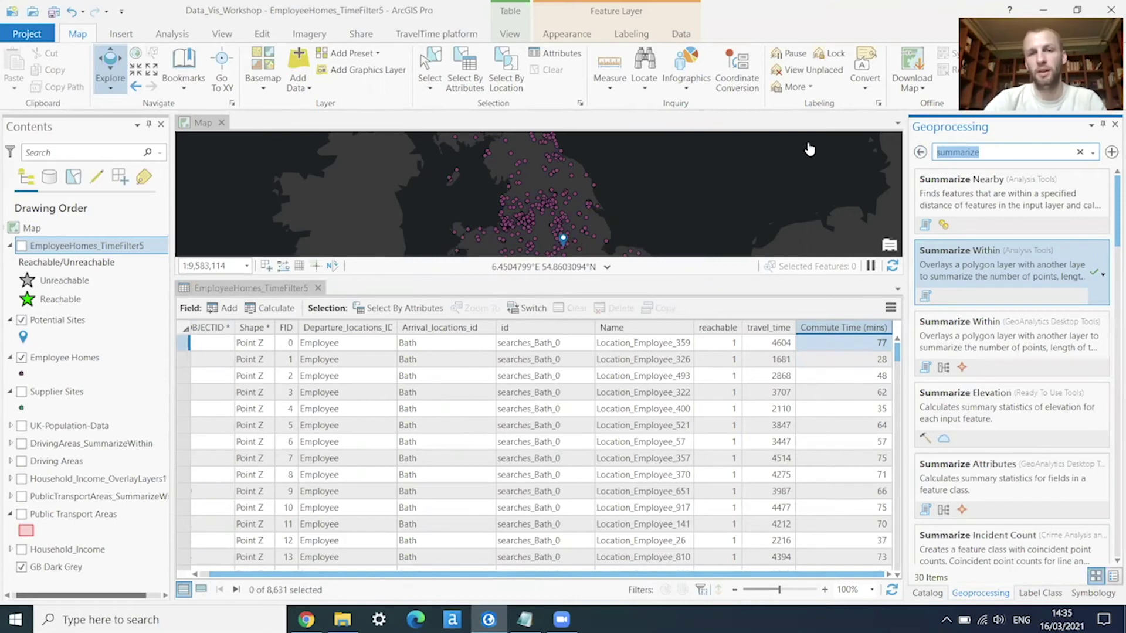
{"action": "type", "text": "excel"}
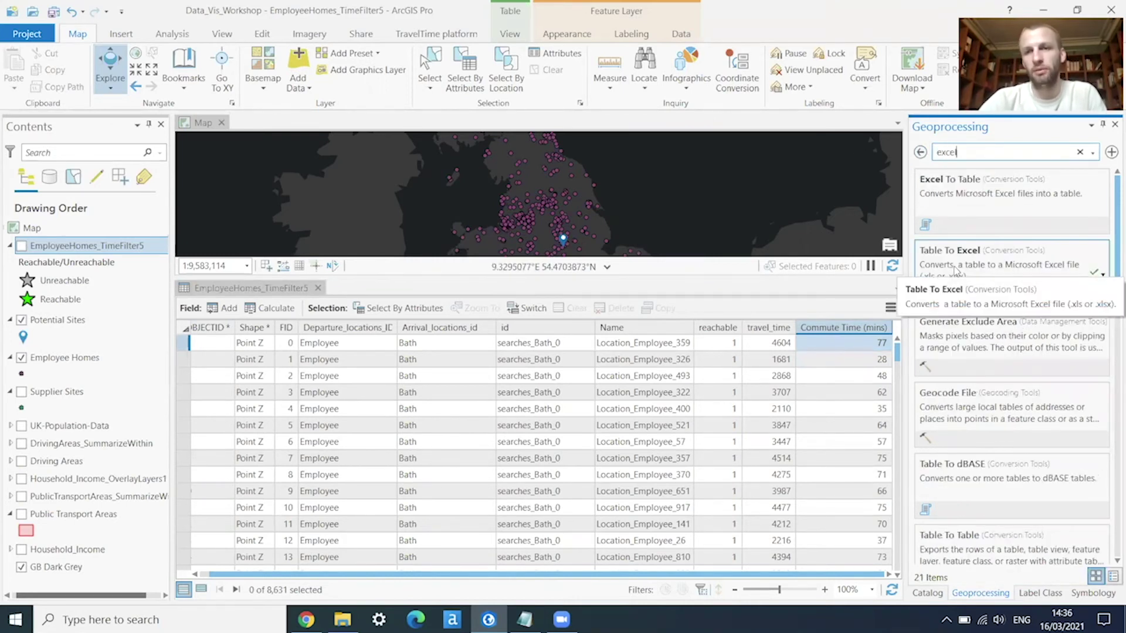
{"action": "left_click", "coordinate": [956, 271]}
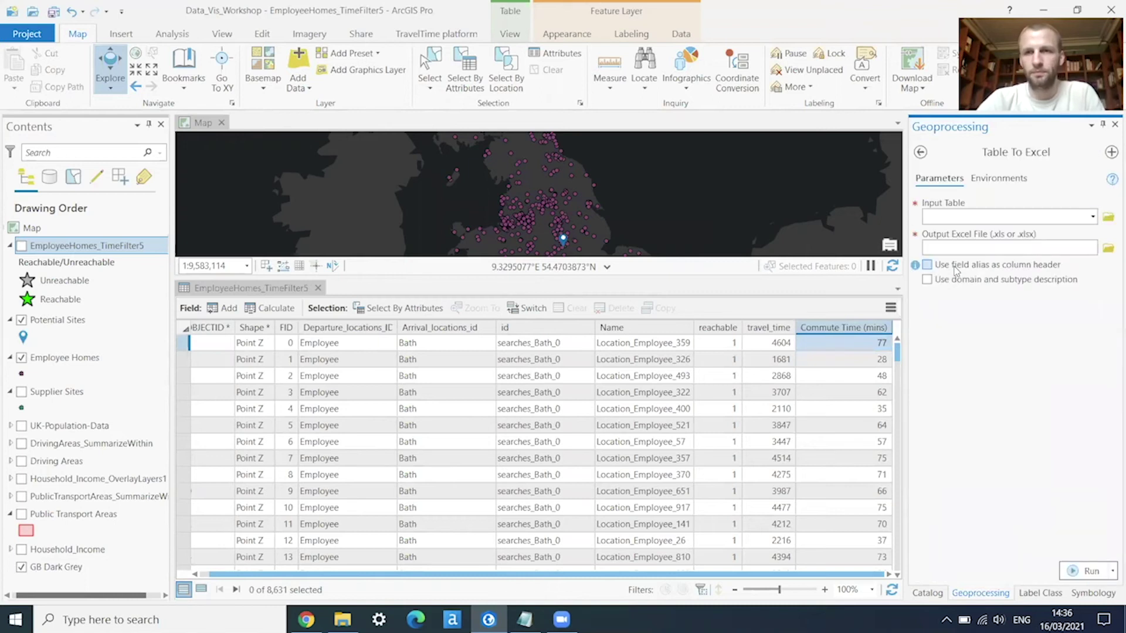
{"action": "left_click", "coordinate": [1092, 217]}
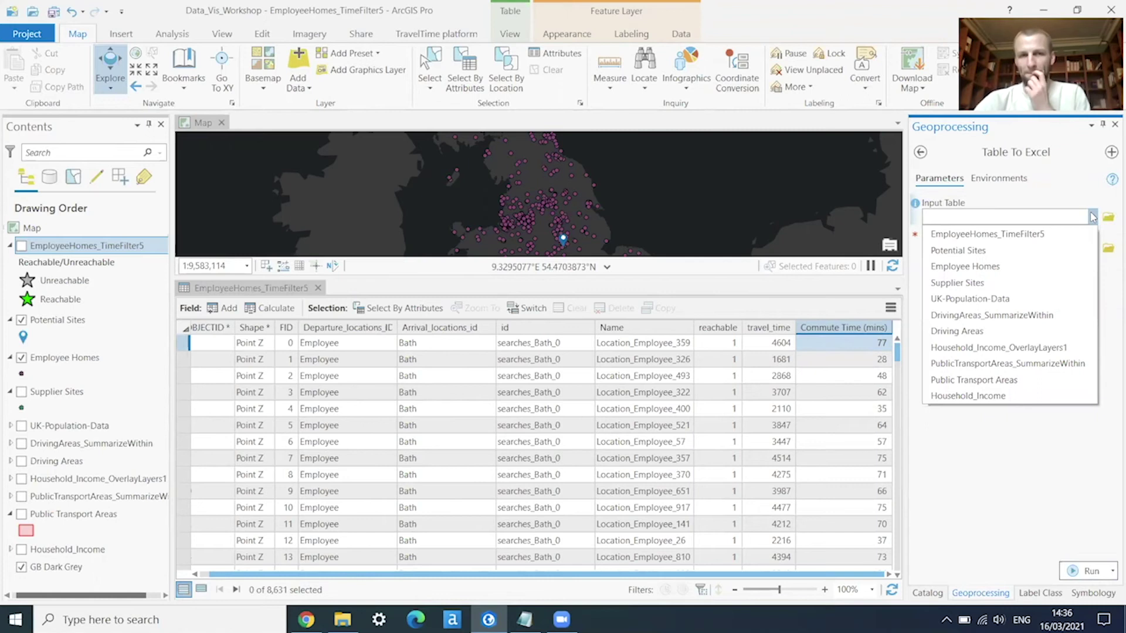
{"action": "left_click", "coordinate": [966, 235]}
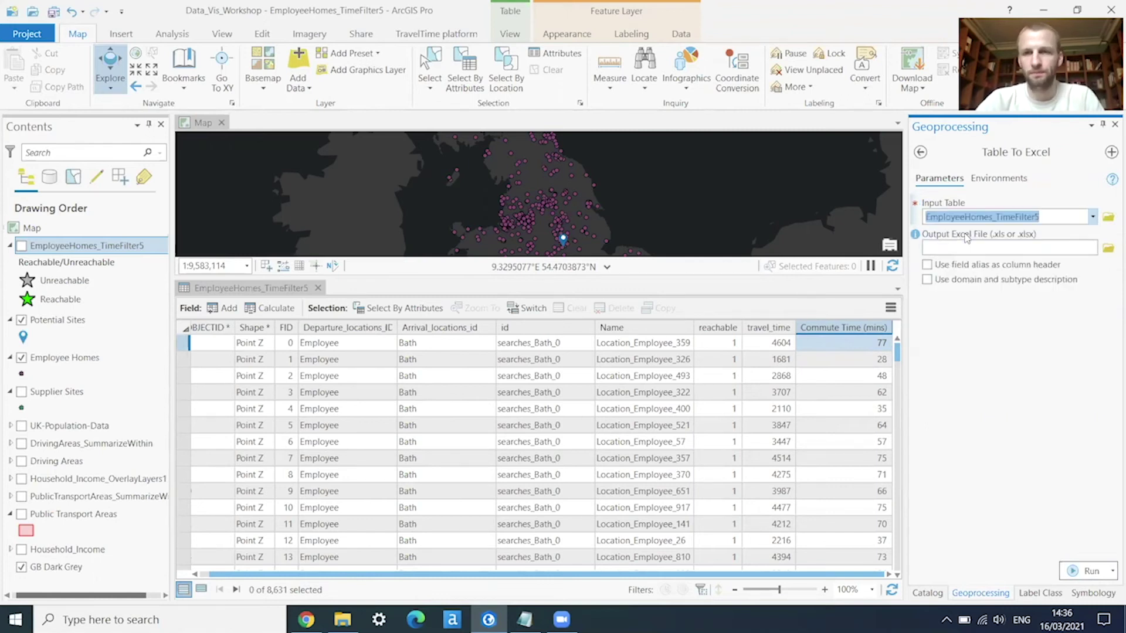
Name the output Excel file Employee_Commute_Times.xlsx in the Site Selection Demo project folder
{"action": "left_click", "coordinate": [1077, 246]}
{"action": "key", "text": "Right"}
{"action": "key", "text": "Right"}
{"action": "key", "text": "Right"}
{"action": "key", "text": "Right"}
{"action": "key", "text": "Right"}
{"action": "key", "text": "Right"}
{"action": "key", "text": "Right"}
{"action": "key", "text": "Right"}
{"action": "key", "text": "Right"}
{"action": "key", "text": "Right"}
{"action": "key", "text": "Right"}
{"action": "key", "text": "Right"}
{"action": "key", "text": "Right"}
{"action": "key", "text": "Right"}
{"action": "key", "text": "Right"}
{"action": "key", "text": "Right"}
{"action": "key", "text": "Right"}
{"action": "key", "text": "Right"}
{"action": "key", "text": "Right"}
{"action": "key", "text": "Right"}
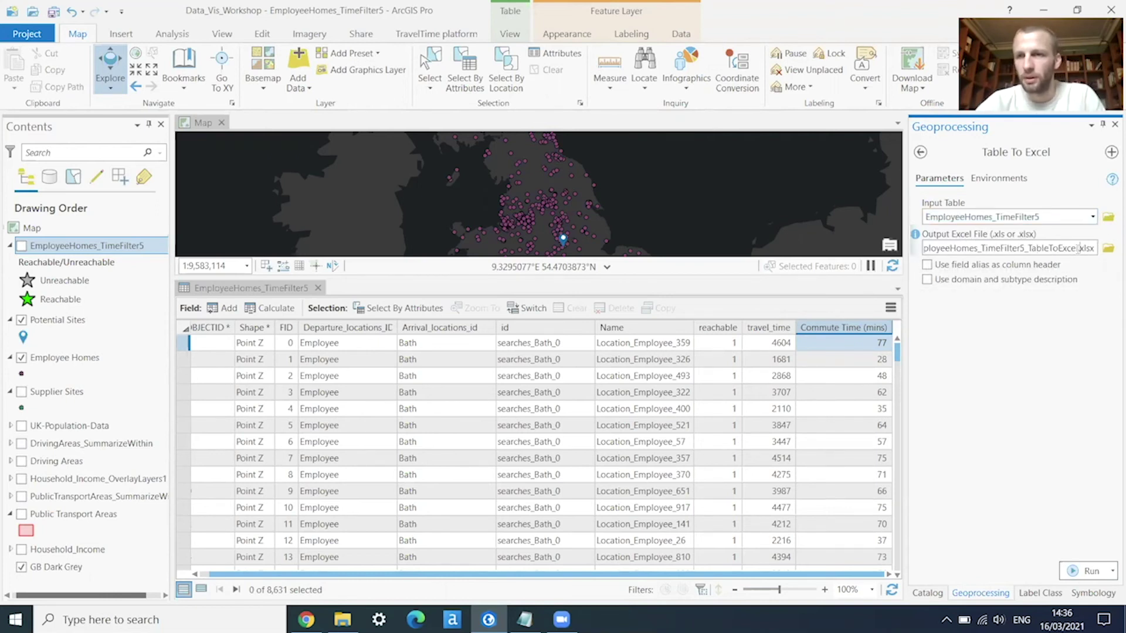
{"action": "key", "text": "BackSpace"}
{"action": "key", "text": "BackSpace"}
{"action": "key", "text": "BackSpace"}
{"action": "key", "text": "BackSpace"}
{"action": "key", "text": "BackSpace"}
{"action": "key", "text": "BackSpace"}
{"action": "key", "text": "BackSpace"}
{"action": "key", "text": "BackSpace"}
{"action": "key", "text": "BackSpace"}
{"action": "key", "text": "BackSpace"}
{"action": "key", "text": "BackSpace"}
{"action": "key", "text": "BackSpace"}
{"action": "key", "text": "BackSpace"}
{"action": "key", "text": "BackSpace"}
{"action": "key", "text": "BackSpace"}
{"action": "key", "text": "BackSpace"}
{"action": "key", "text": "BackSpace"}
{"action": "key", "text": "BackSpace"}
{"action": "key", "text": "BackSpace"}
{"action": "key", "text": "BackSpace"}
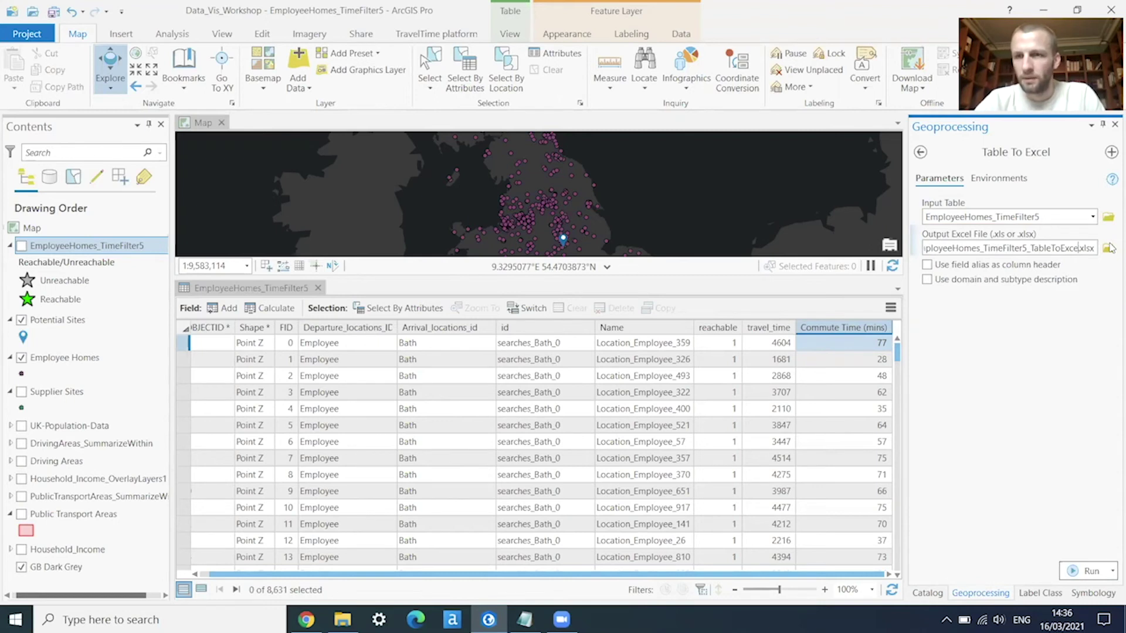
{"action": "key", "text": "BackSpace"}
{"action": "key", "text": "BackSpace"}
{"action": "key", "text": "BackSpace"}
{"action": "key", "text": "BackSpace"}
{"action": "key", "text": "BackSpace"}
{"action": "key", "text": "BackSpace"}
{"action": "key", "text": "BackSpace"}
{"action": "key", "text": "BackSpace"}
{"action": "key", "text": "BackSpace"}
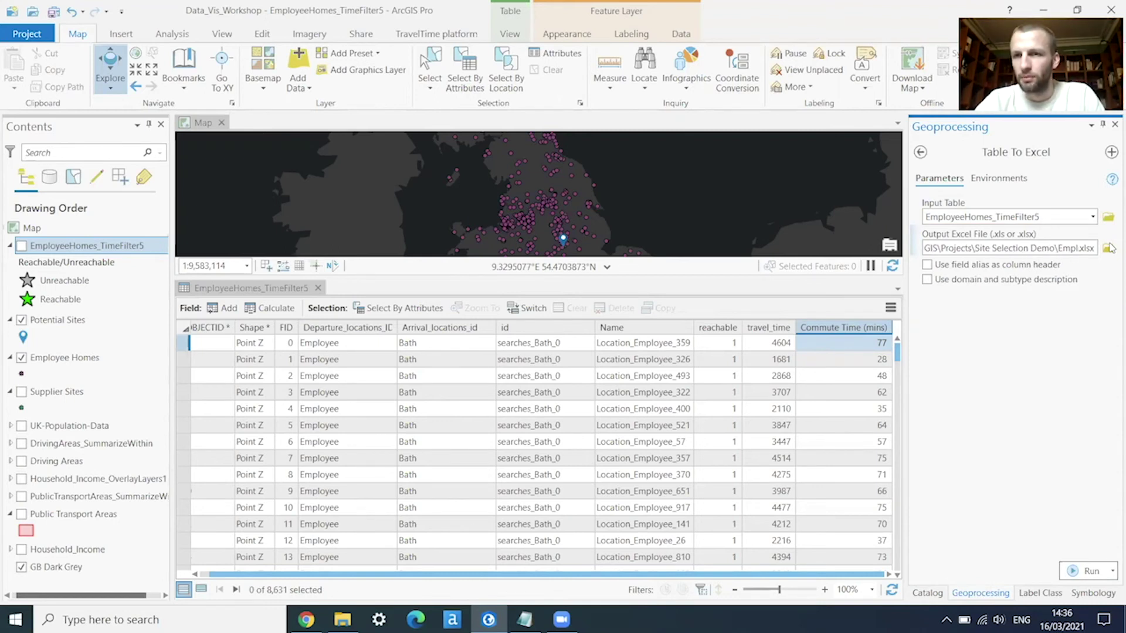
{"action": "type", "text": "Employee"}
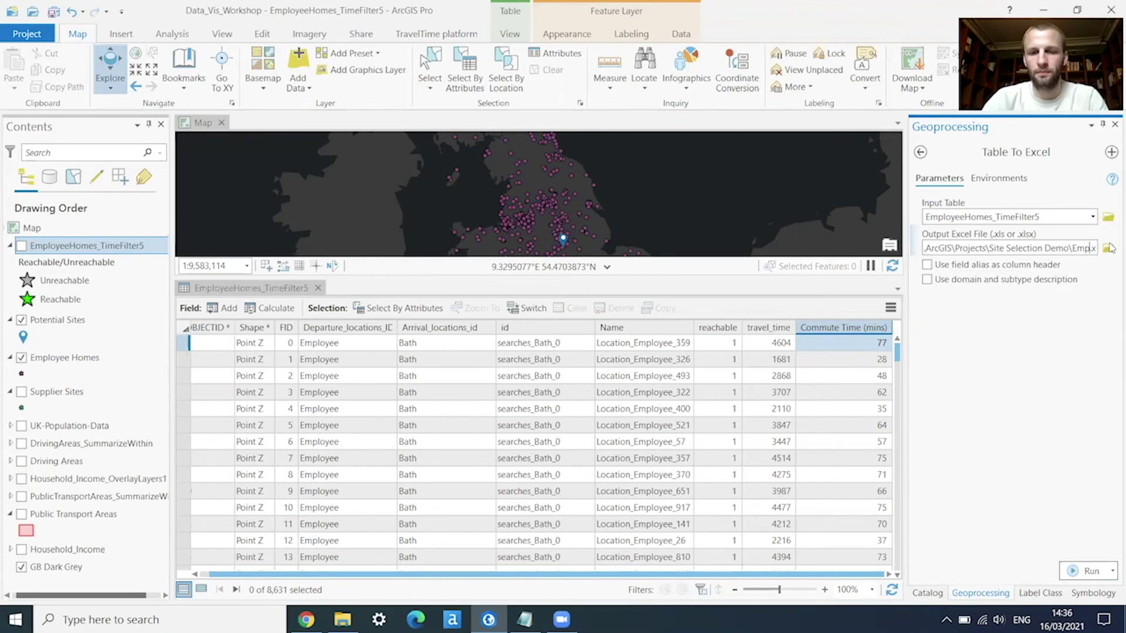
{"action": "type", "text": "_C"}
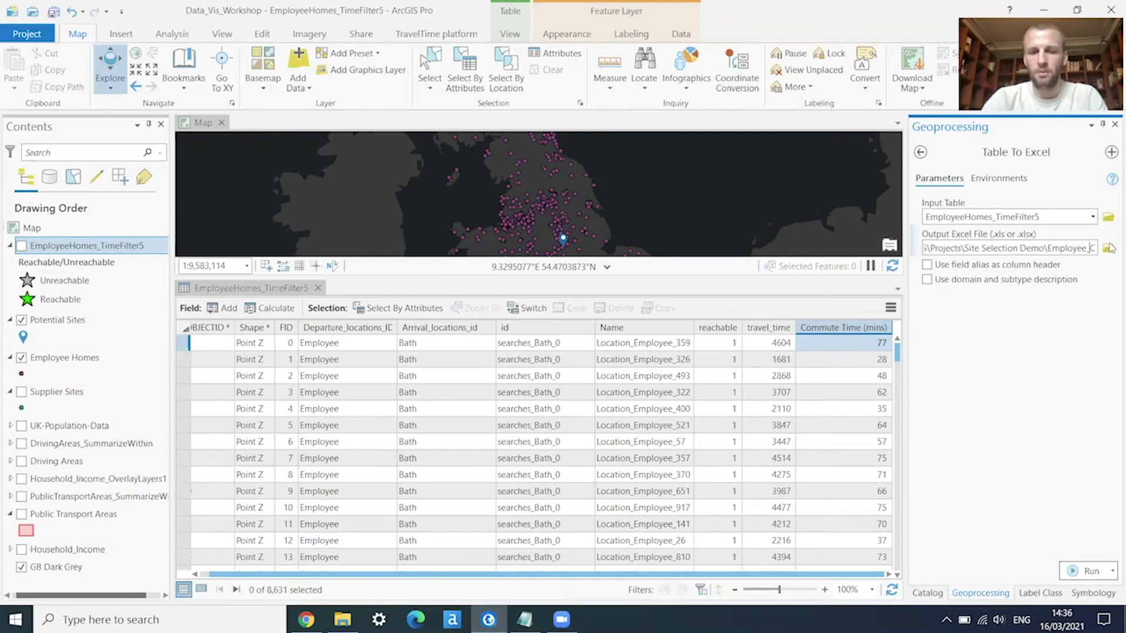
{"action": "type", "text": "ommute_.x"}
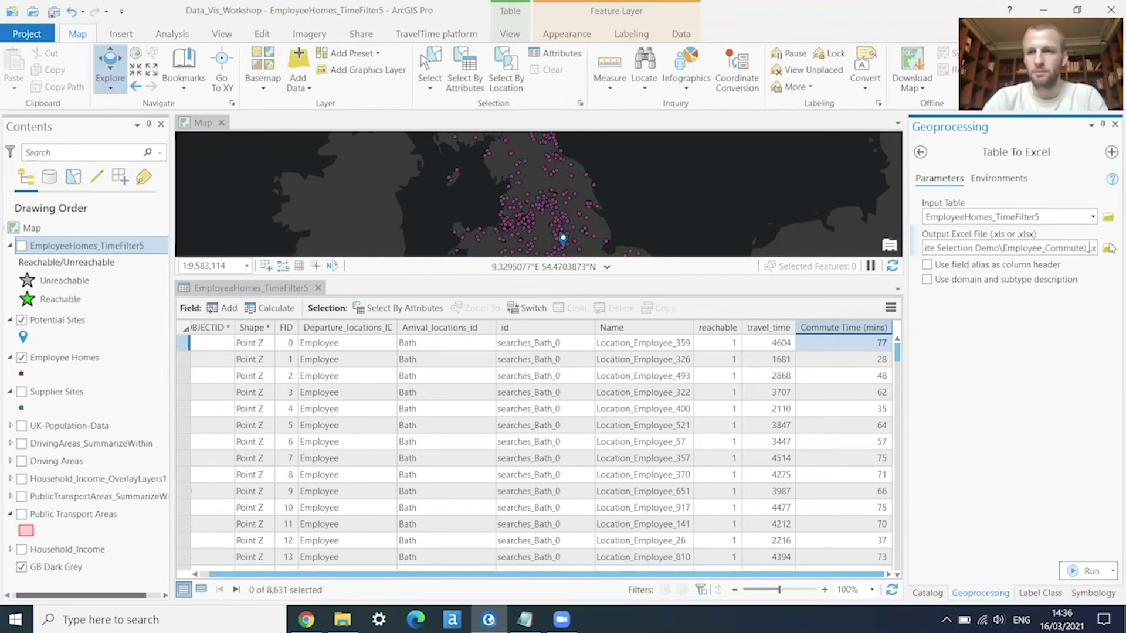
{"action": "type", "text": "_Times"}
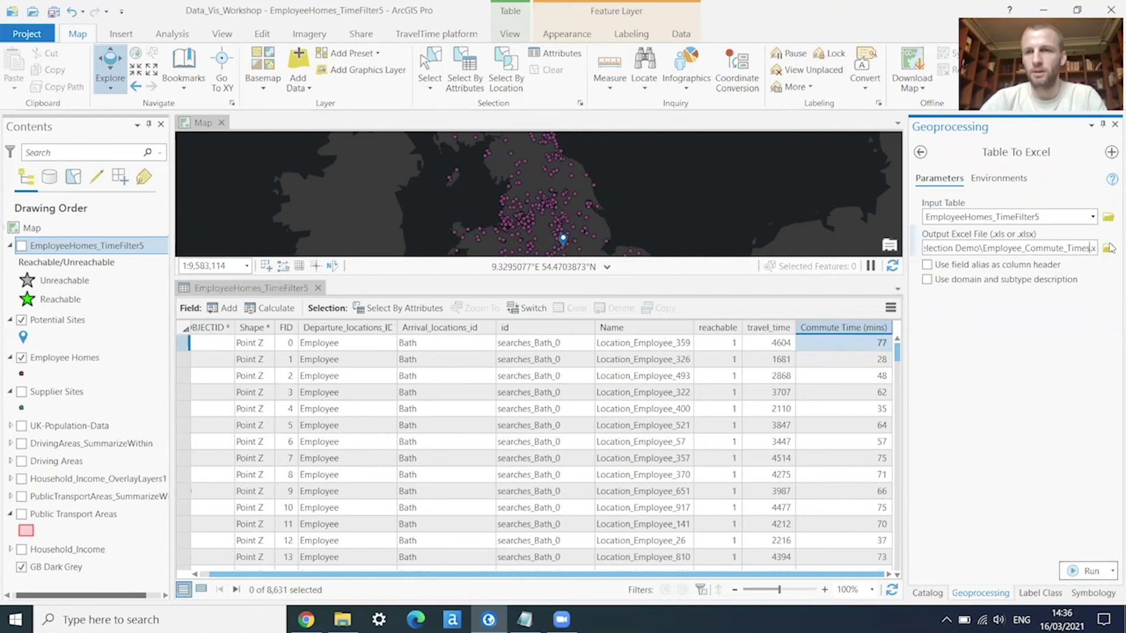
Export the table to Excel with field aliases as column headers, and close the export report
{"action": "left_click", "coordinate": [927, 265]}
{"action": "left_click", "coordinate": [1090, 573]}
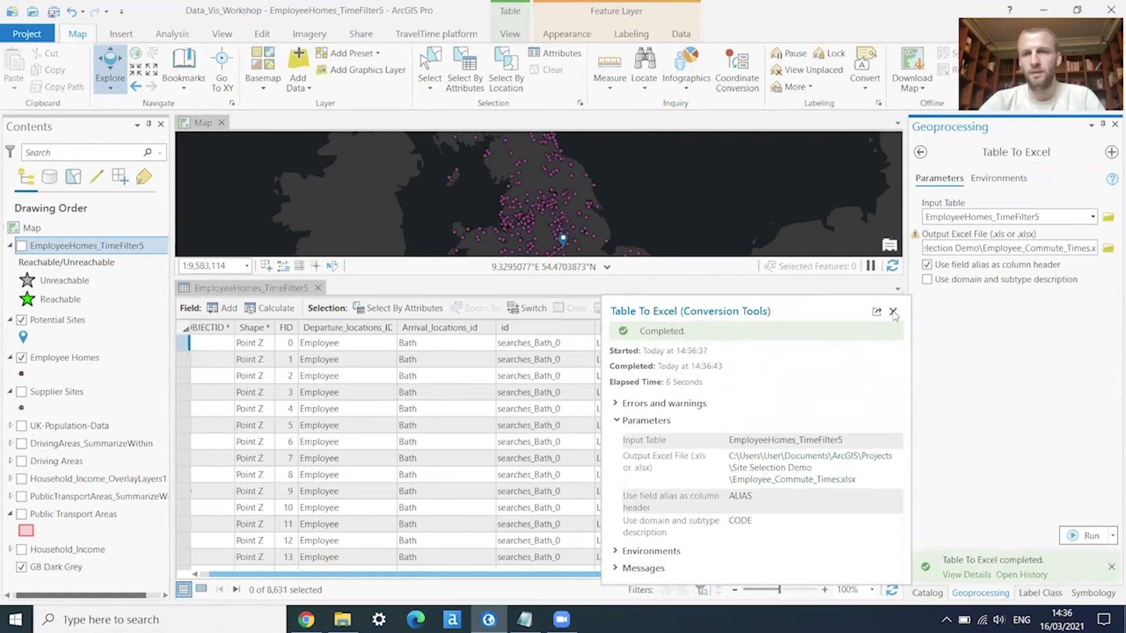
{"action": "left_click", "coordinate": [893, 311]}
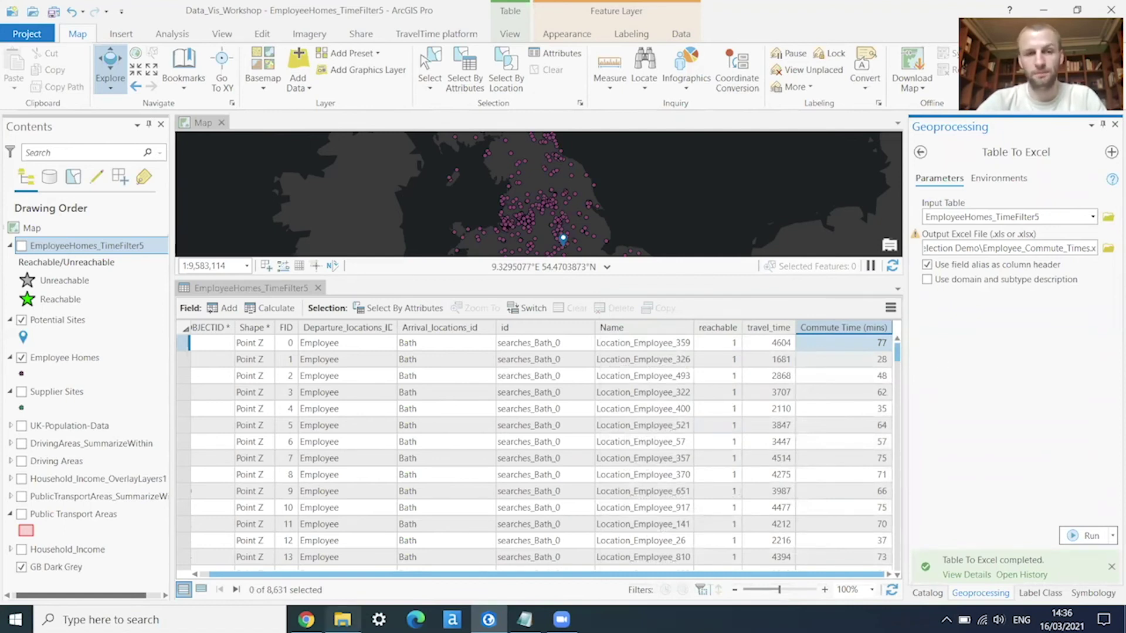
Switch to File Explorer, open Employee_Commute_Times.xlsx in Excel, and autofit the widths of all its columns
{"action": "left_click", "coordinate": [342, 619]}
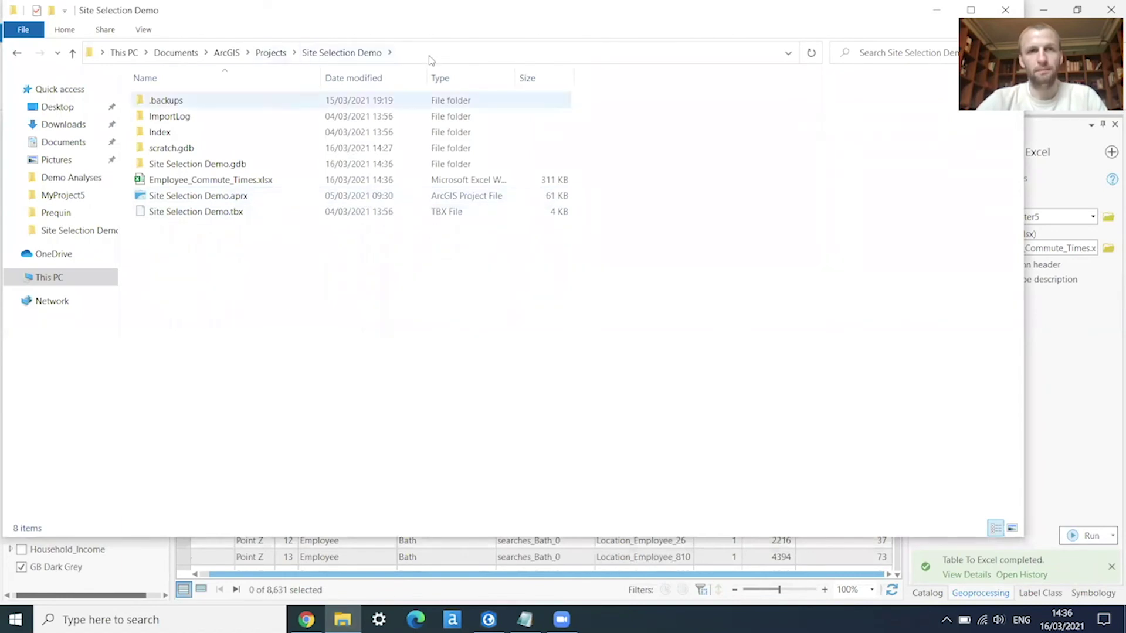
{"action": "double_click", "coordinate": [205, 180]}
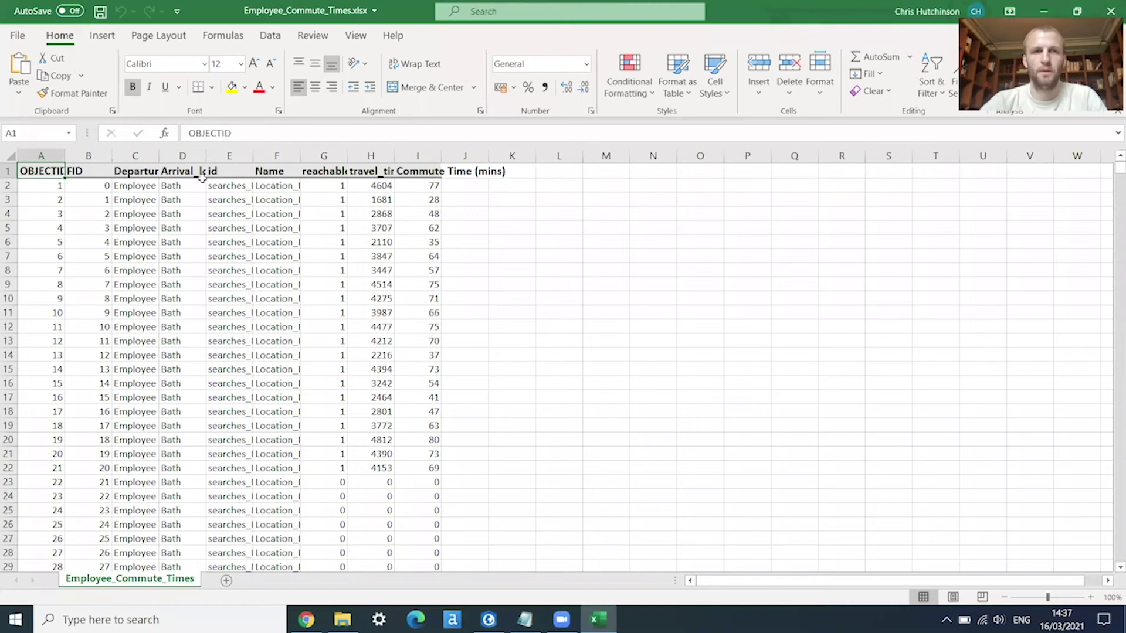
{"action": "left_click", "coordinate": [11, 155]}
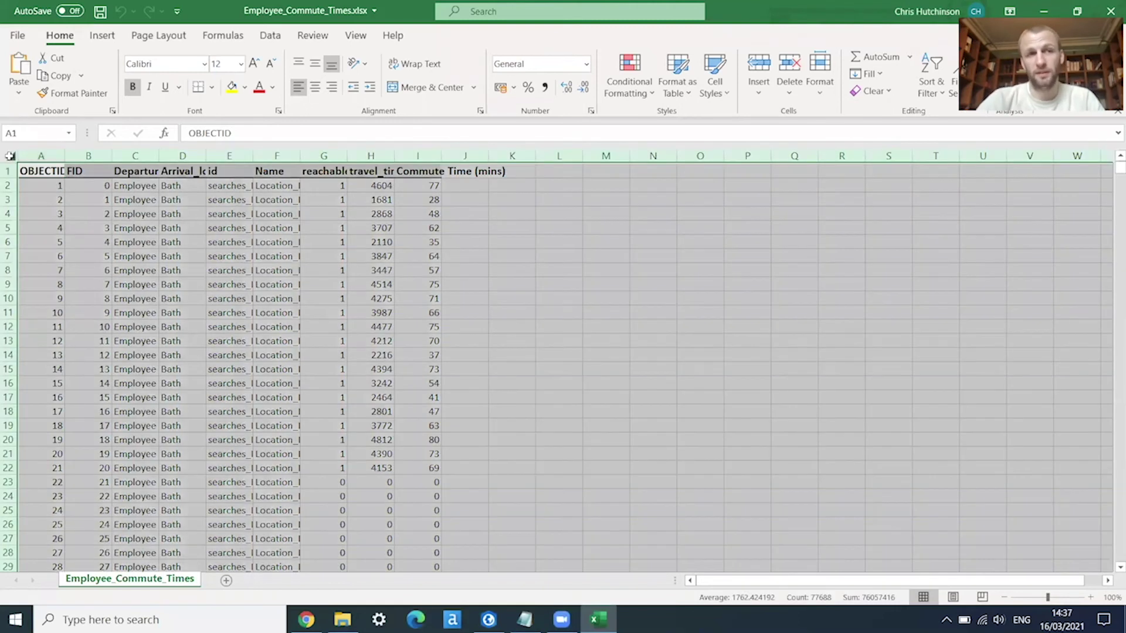
{"action": "double_click", "coordinate": [65, 155]}
{"action": "left_click", "coordinate": [478, 257]}
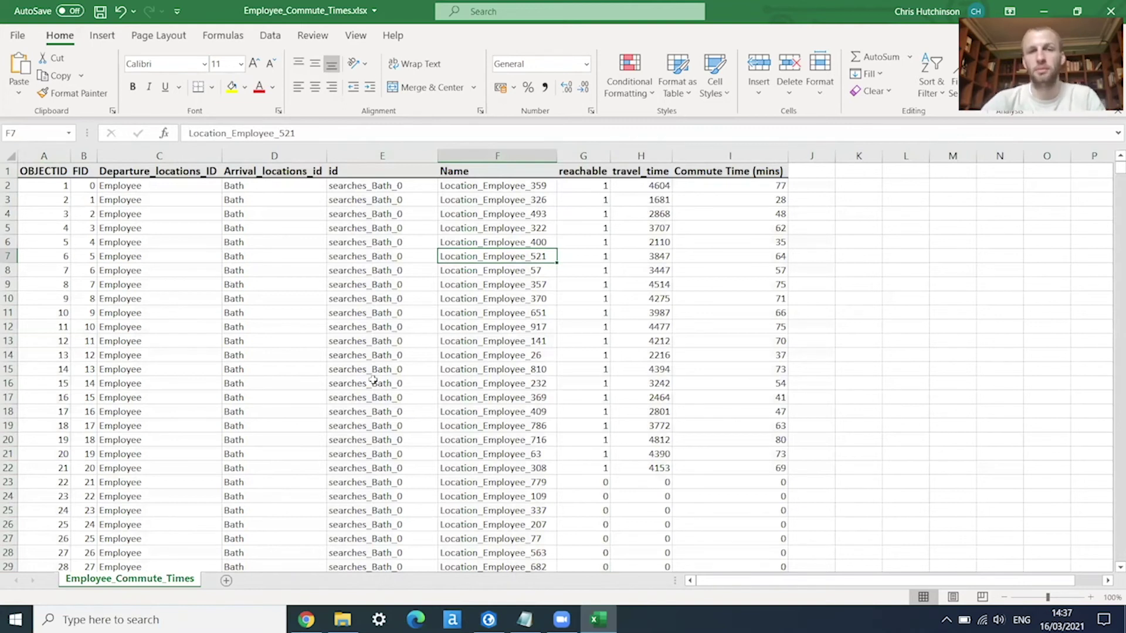
Create a PivotTable from the full Employee_Commute_Times data range on a new worksheet
{"action": "left_click", "coordinate": [368, 286]}
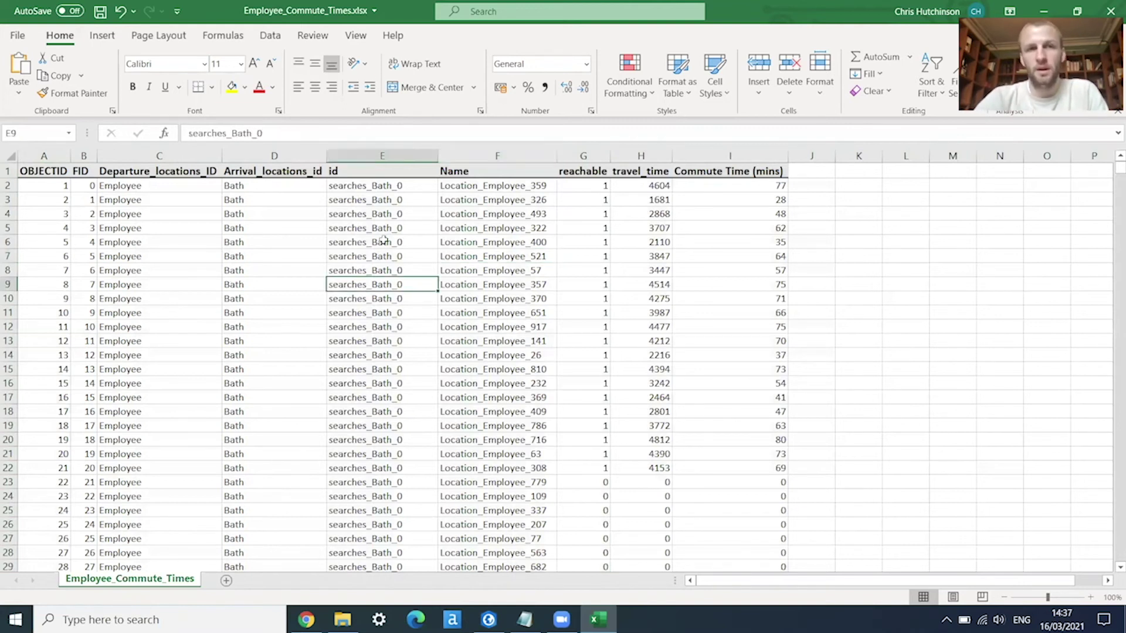
{"action": "left_click", "coordinate": [107, 45]}
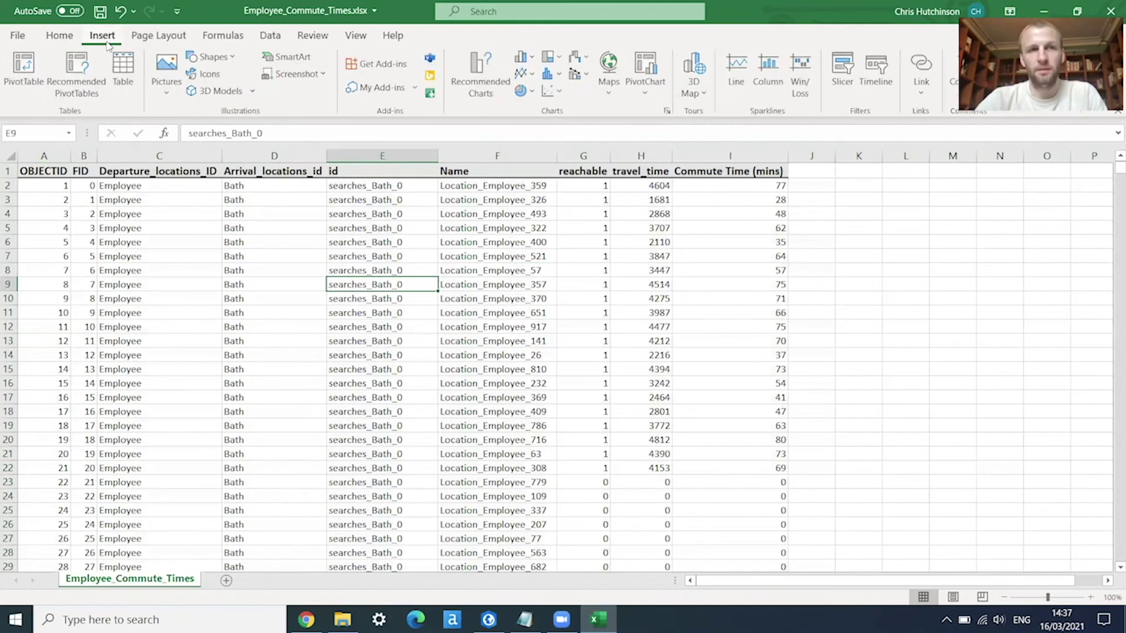
{"action": "left_click", "coordinate": [25, 70]}
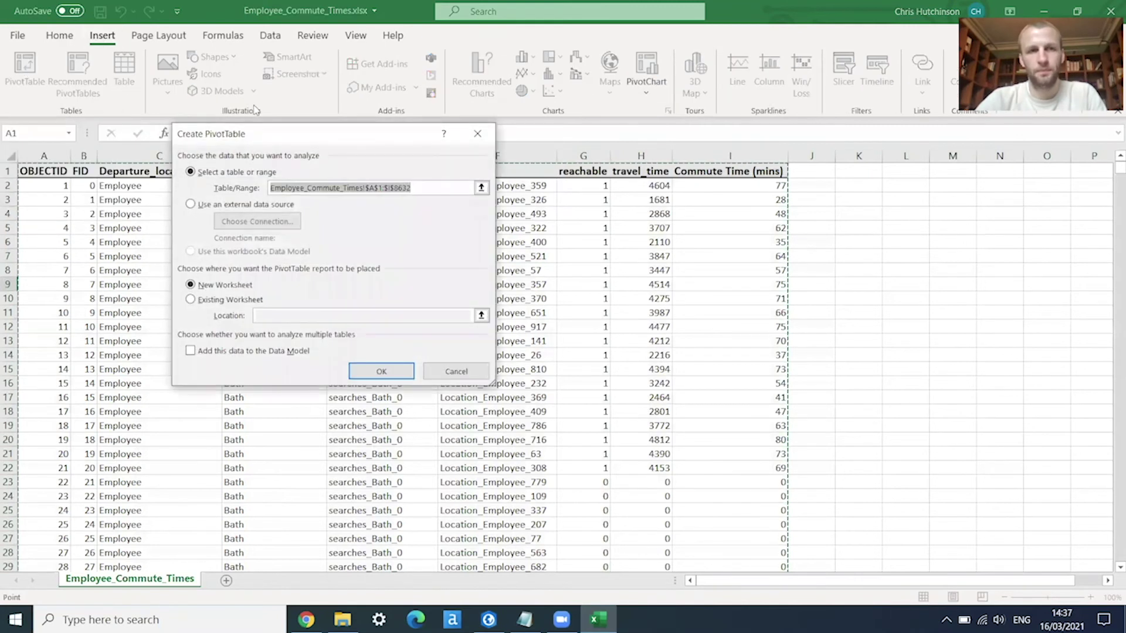
{"action": "left_click", "coordinate": [409, 377]}
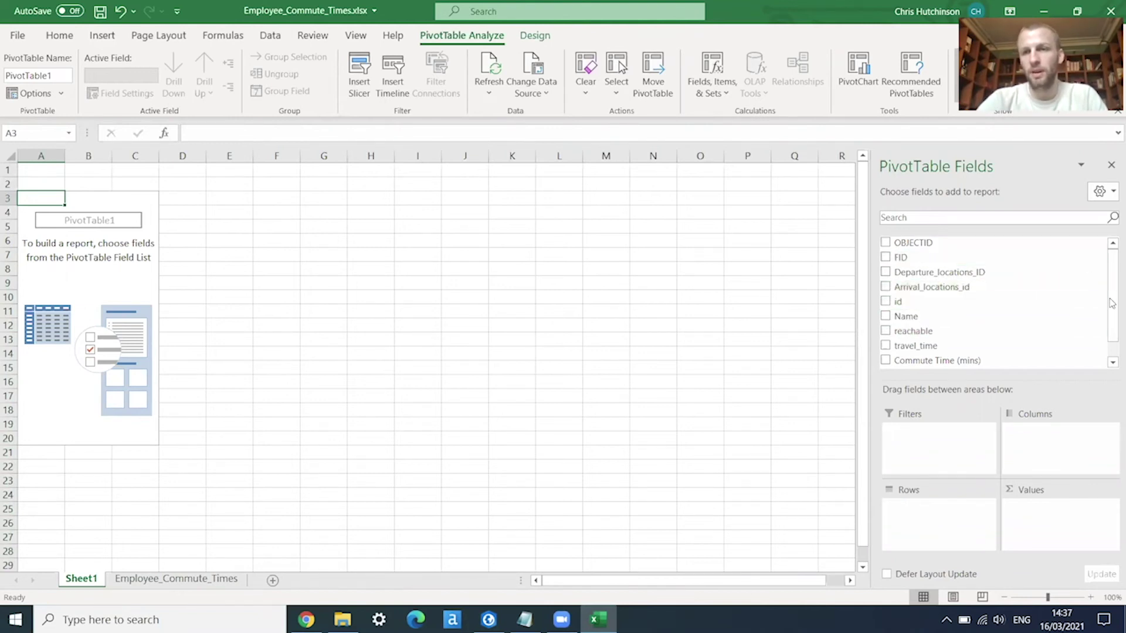
Add Arrival_locations_id to the PivotTable as its rows and Commute Time (mins) as its filter
{"action": "scroll", "coordinate": [1112, 303], "scroll_direction": "down", "scroll_amount": 2}
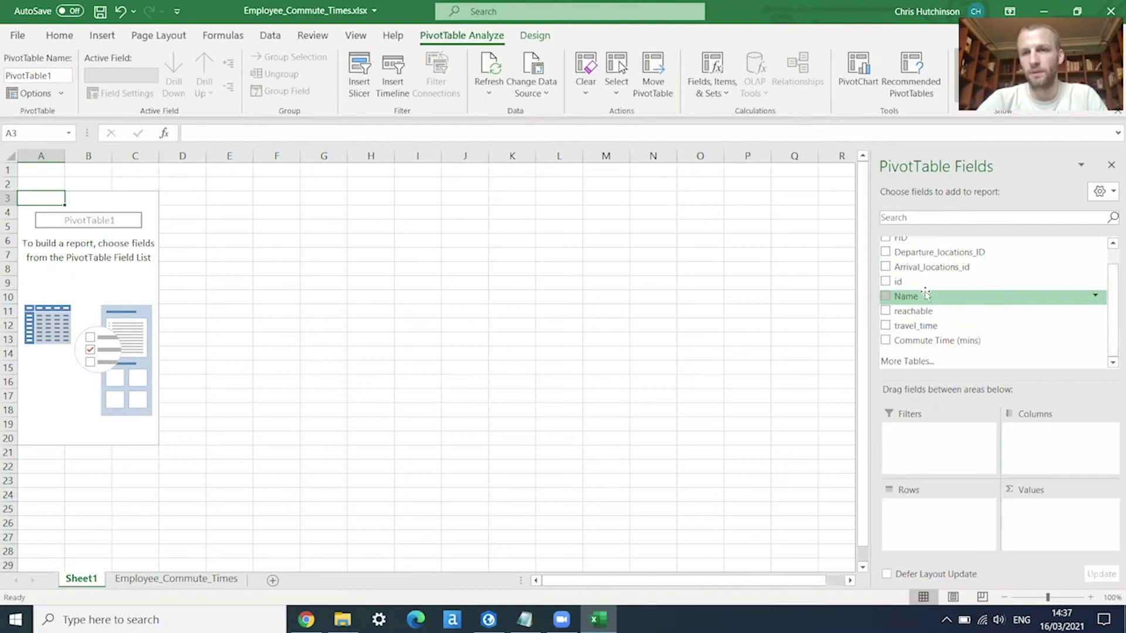
{"action": "left_click_drag", "start_coordinate": [938, 268], "coordinate": [935, 519]}
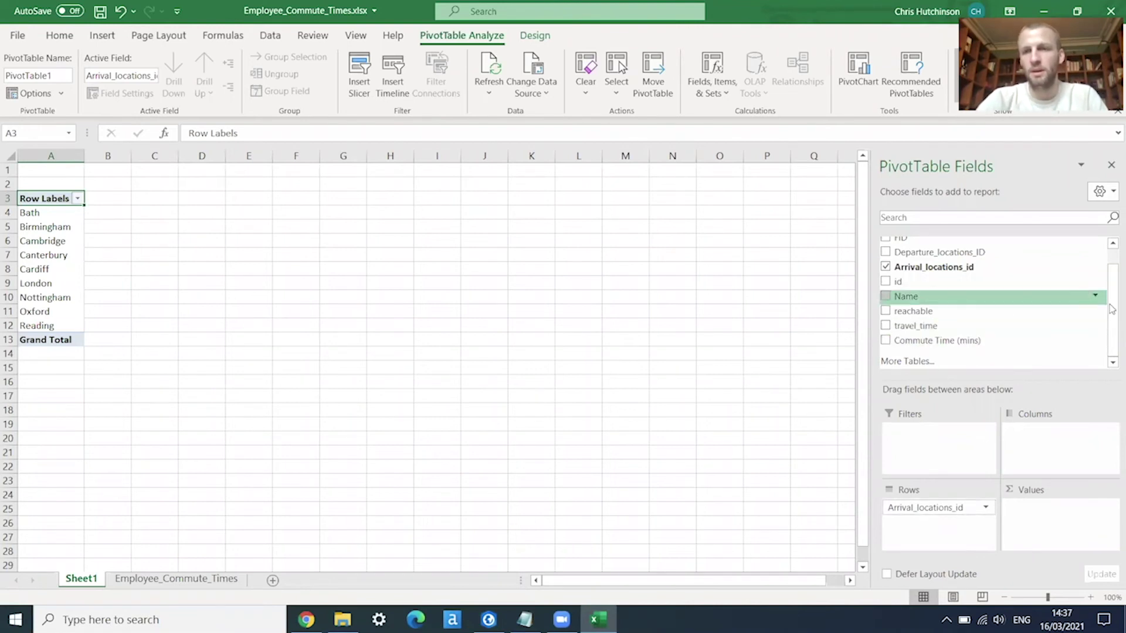
{"action": "scroll", "coordinate": [1110, 309], "scroll_direction": "up", "scroll_amount": 2}
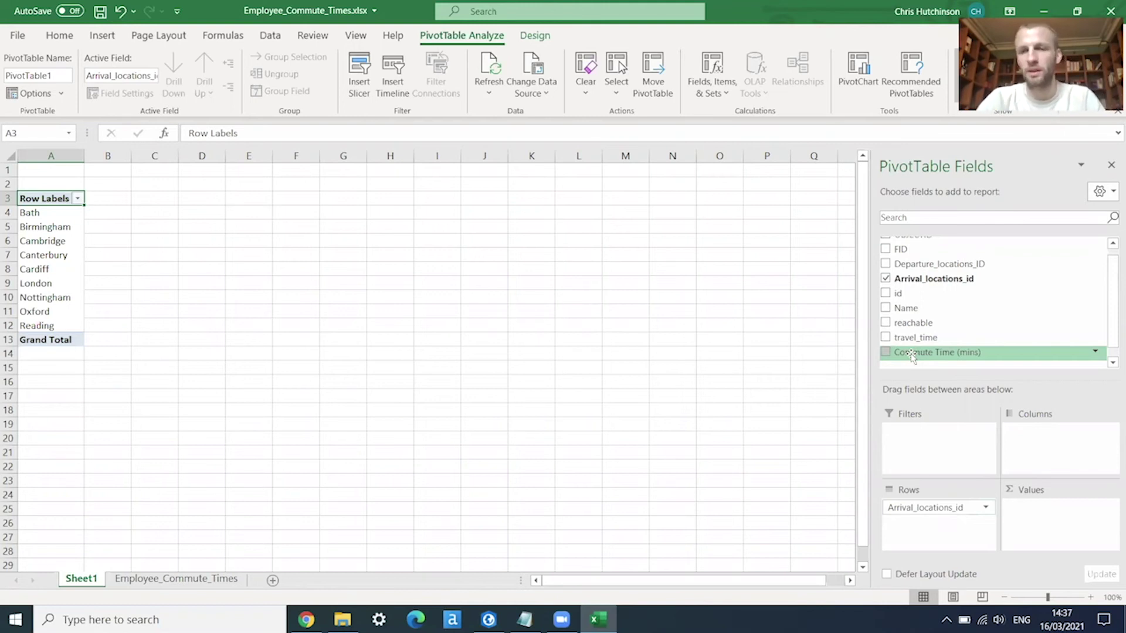
{"action": "left_click_drag", "start_coordinate": [911, 356], "coordinate": [941, 463]}
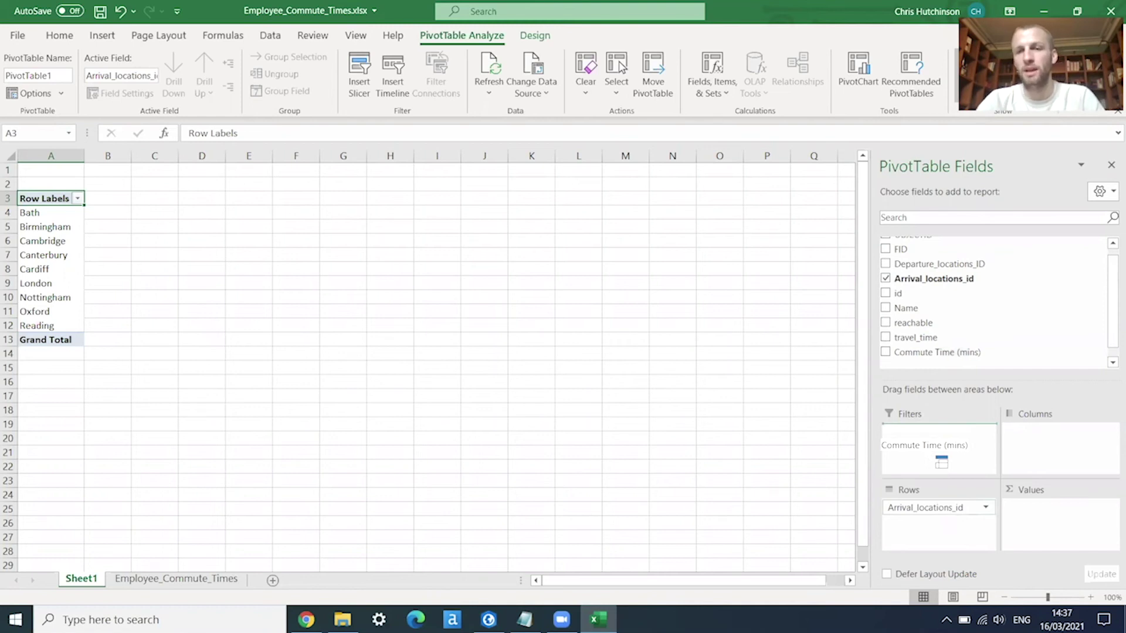
{"action": "left_click_drag", "start_coordinate": [941, 462], "coordinate": [927, 450]}
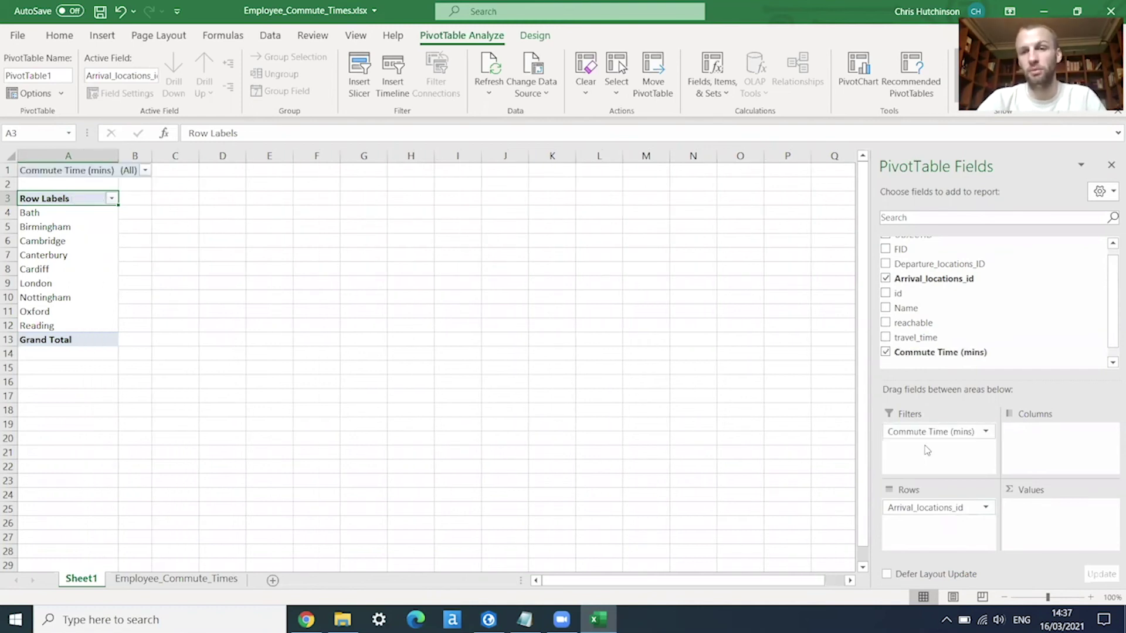
Allow multiple items in the PivotTable's Commute Time (mins) filter and exclude the value 0
{"action": "left_click", "coordinate": [145, 171]}
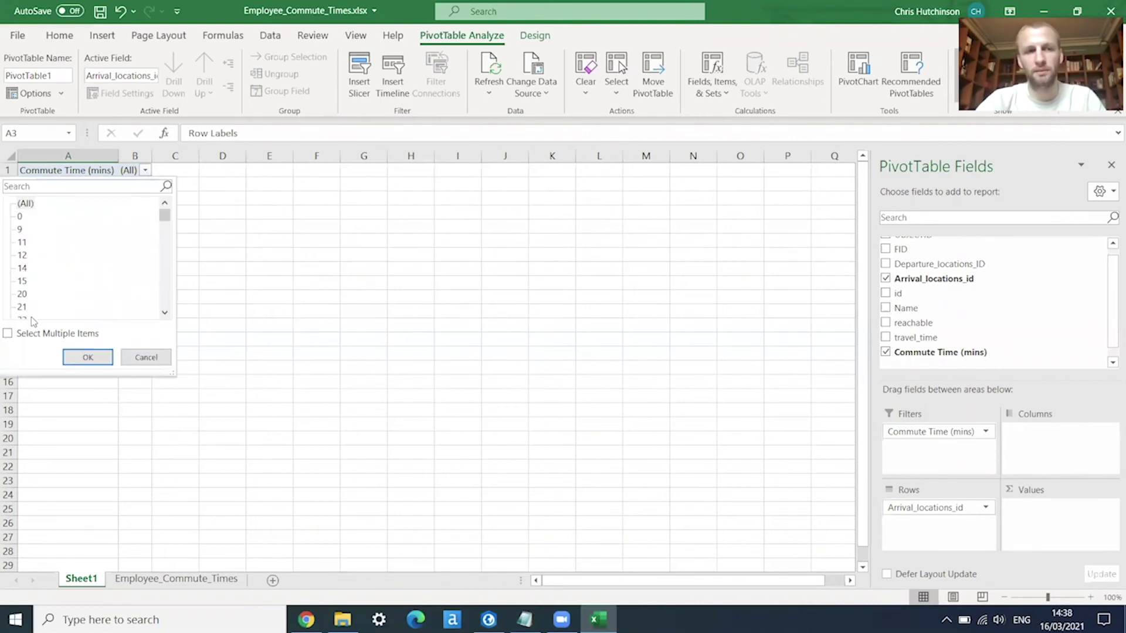
{"action": "left_click", "coordinate": [8, 333]}
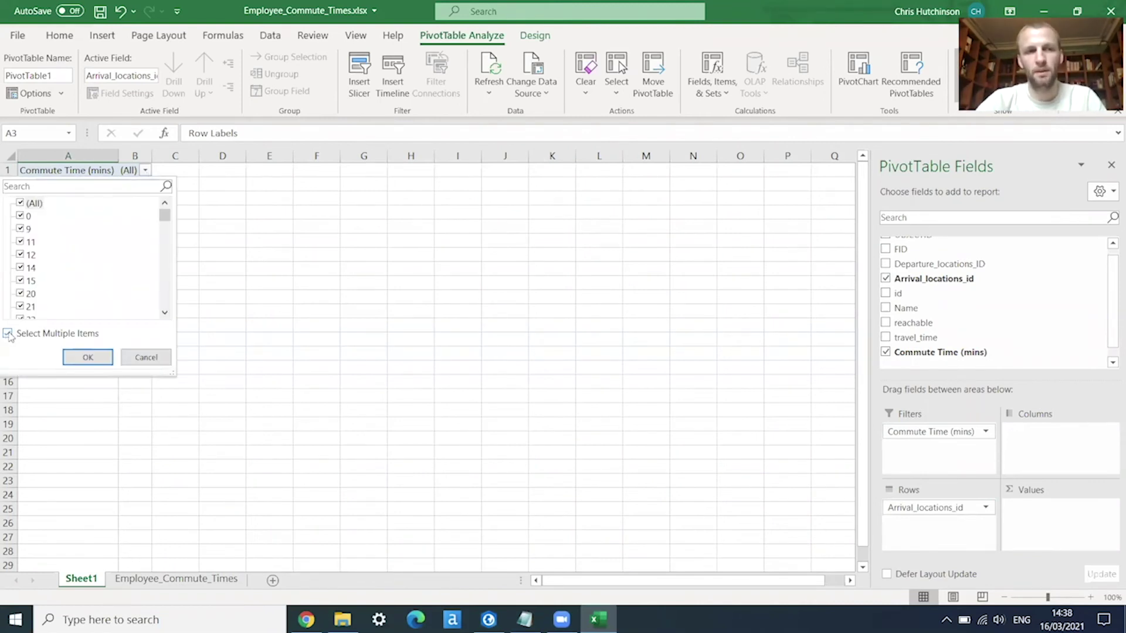
{"action": "left_click", "coordinate": [28, 216]}
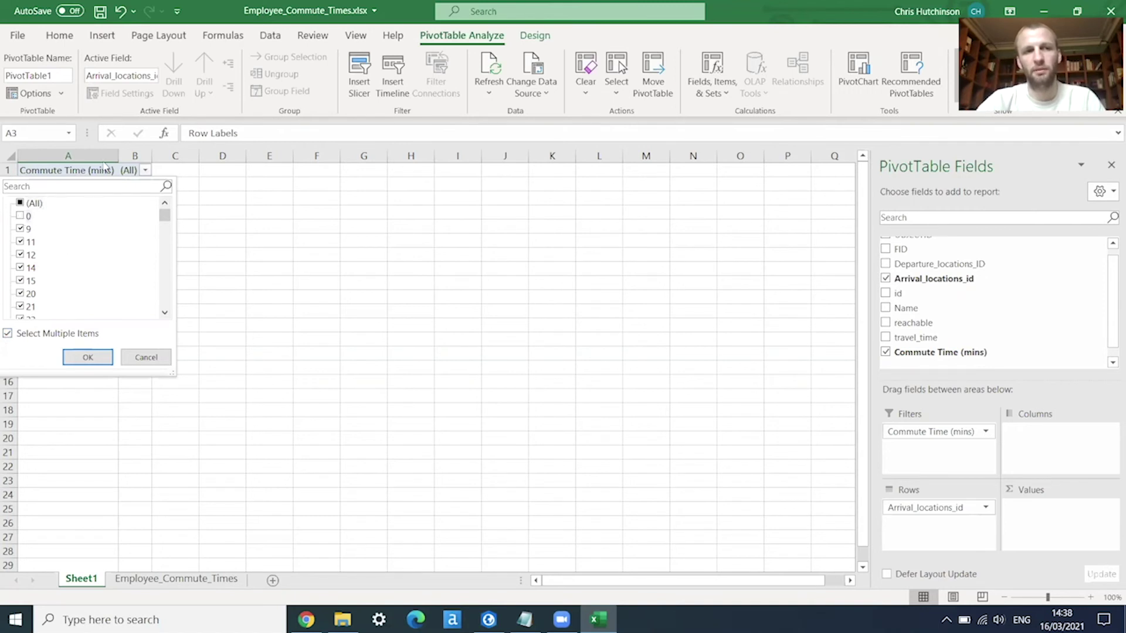
{"action": "left_click", "coordinate": [87, 358]}
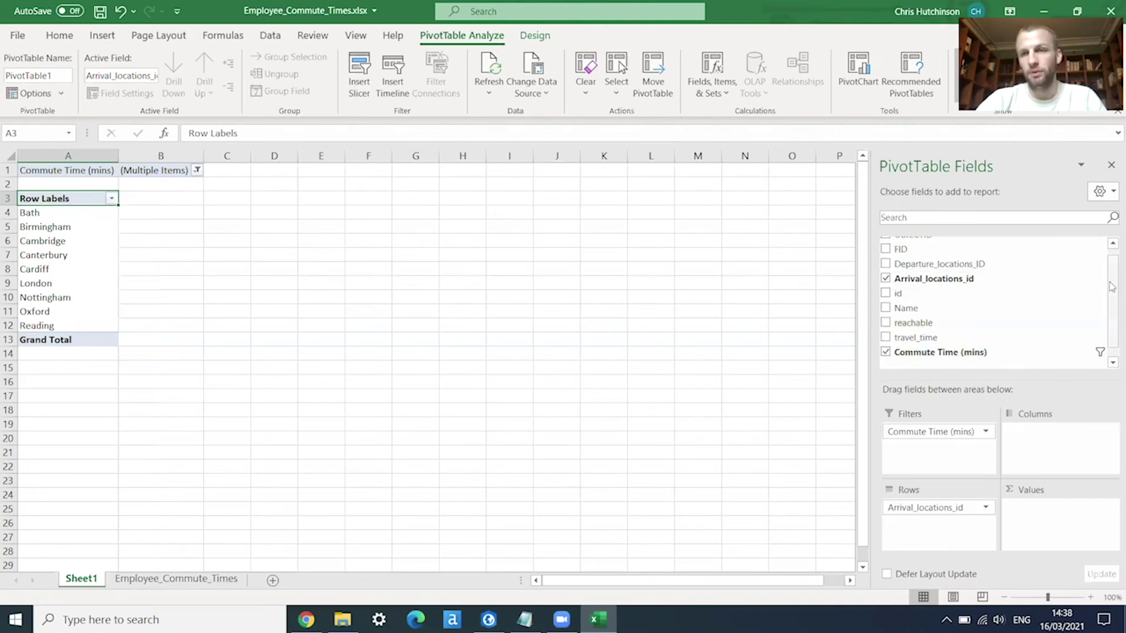
Add OBJECTID to the PivotTable's values and summarize it by Count
{"action": "scroll", "coordinate": [1111, 259], "scroll_direction": "up", "scroll_amount": 1}
{"action": "left_click_drag", "start_coordinate": [923, 255], "coordinate": [1044, 519]}
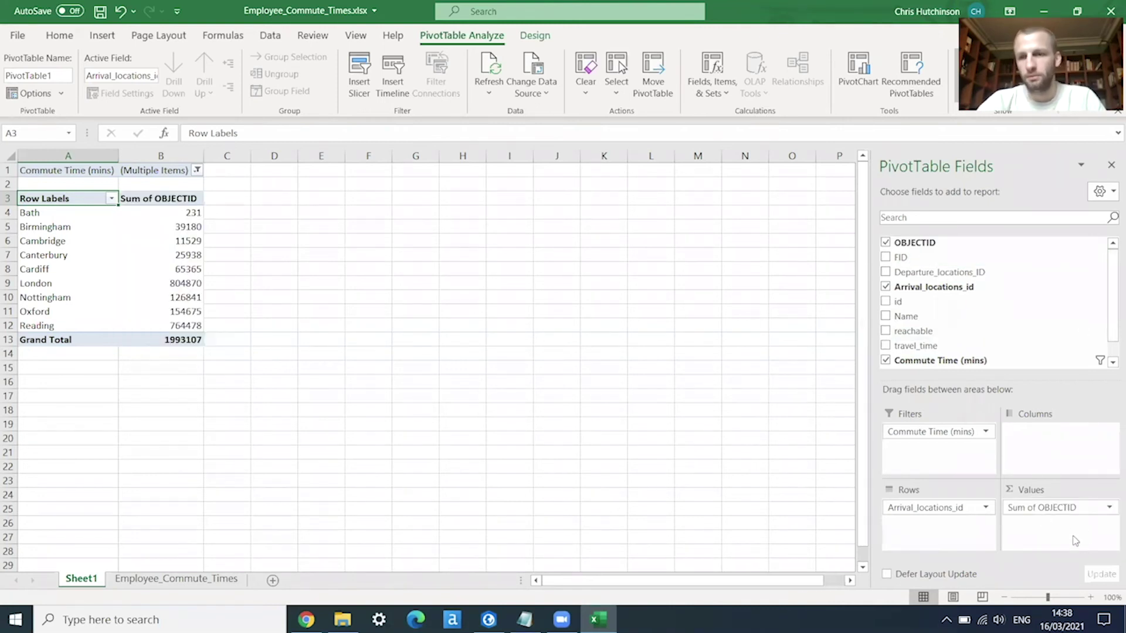
{"action": "left_click", "coordinate": [1109, 507]}
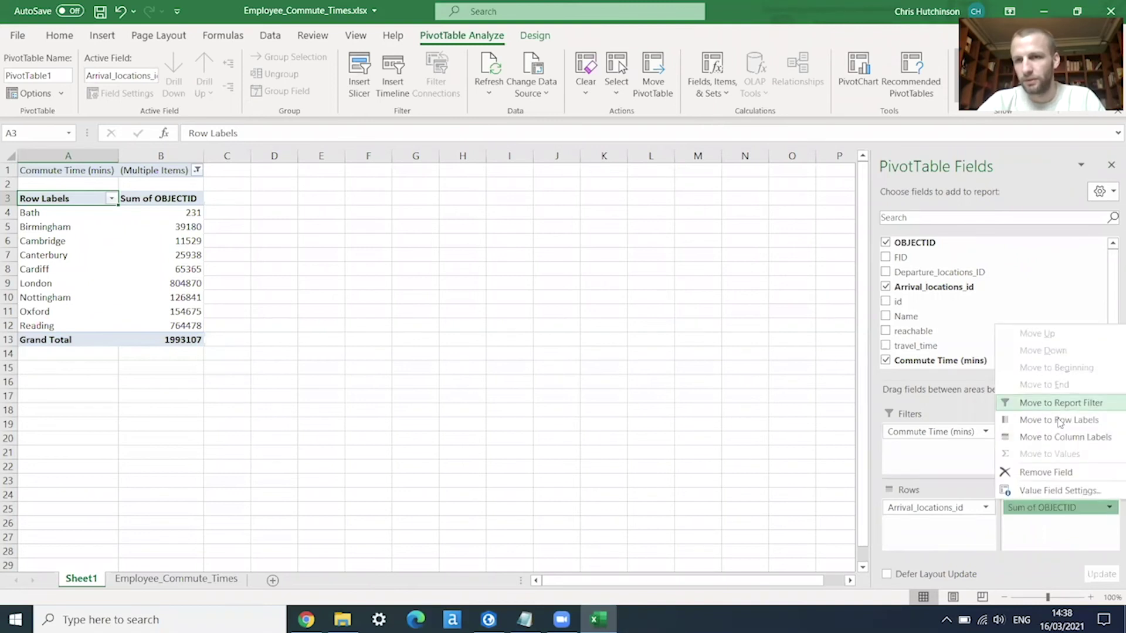
{"action": "left_click", "coordinate": [1058, 508]}
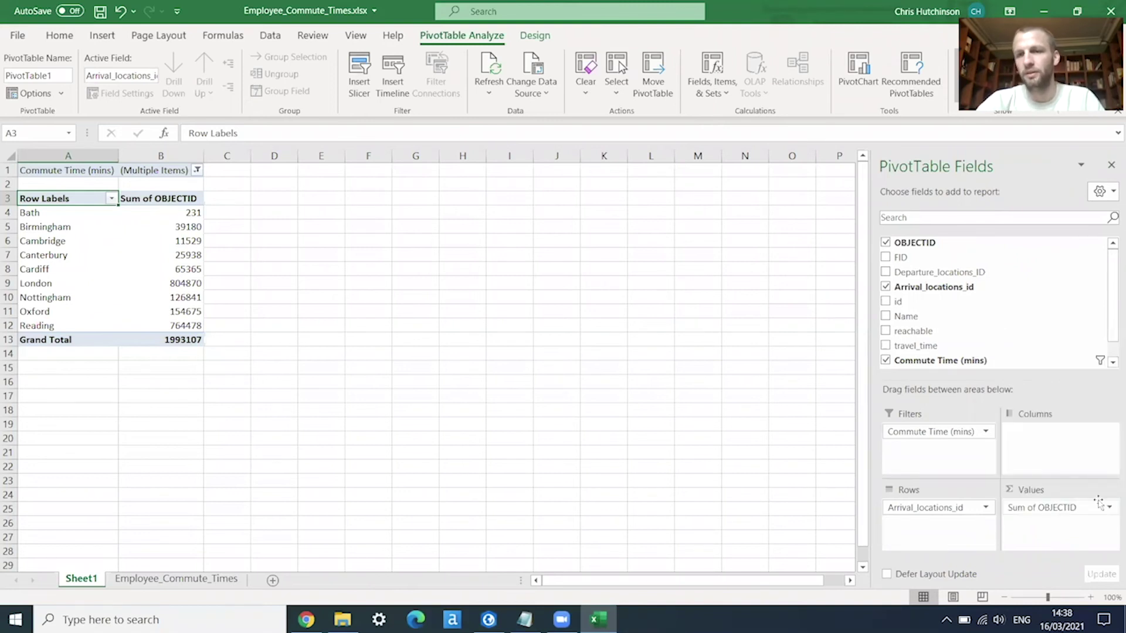
{"action": "left_click", "coordinate": [1058, 508]}
{"action": "left_click", "coordinate": [1063, 491]}
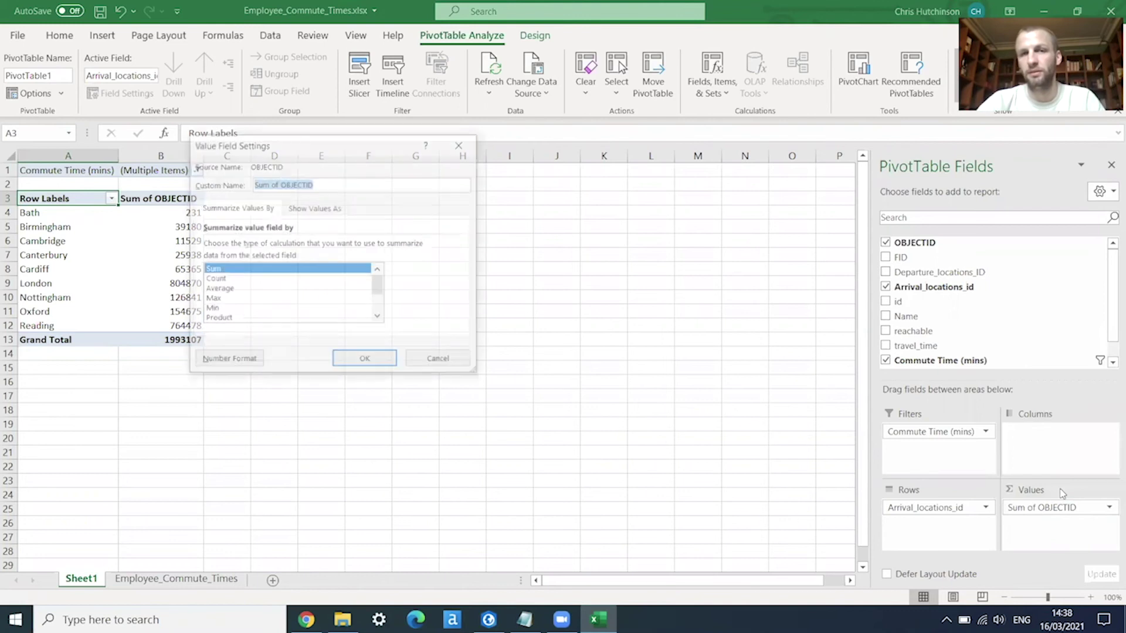
{"action": "left_click", "coordinate": [218, 279]}
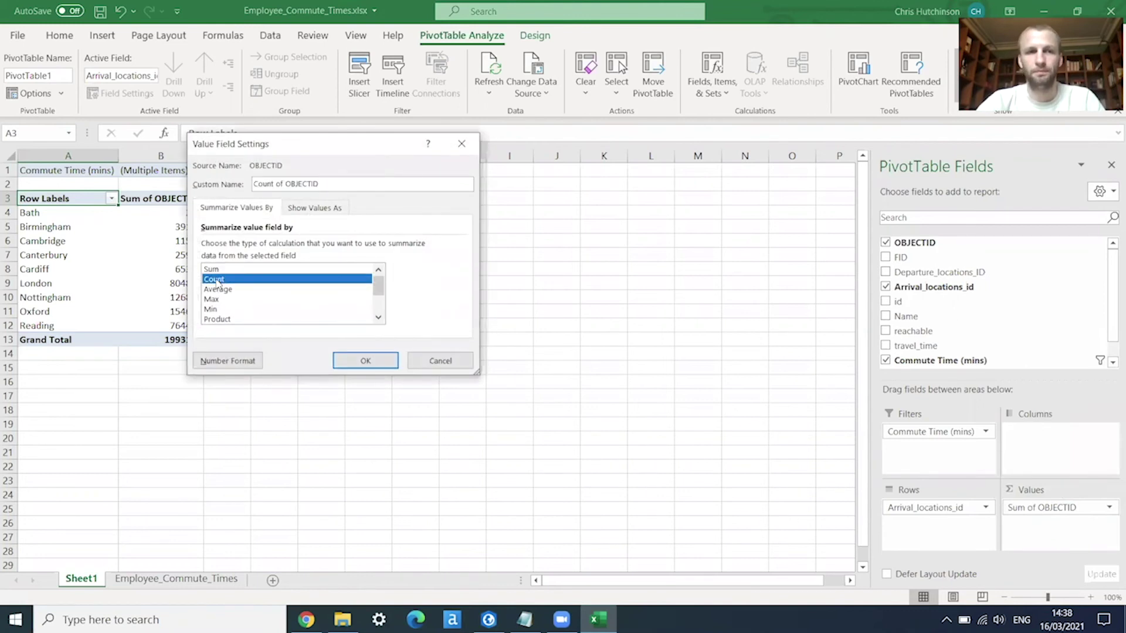
{"action": "left_click", "coordinate": [359, 360]}
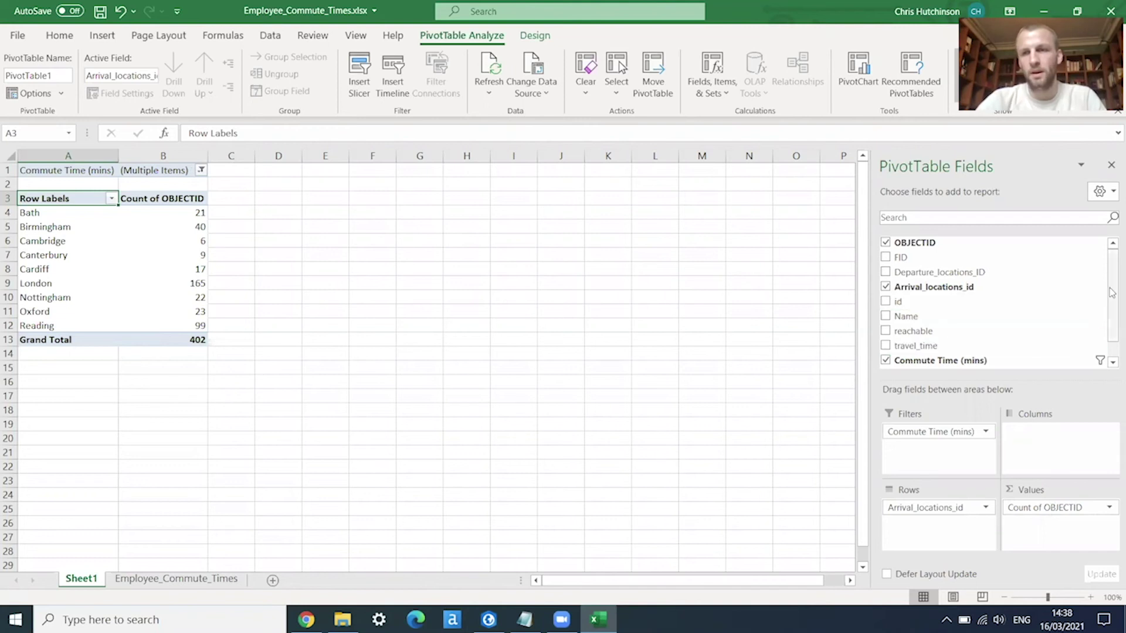
Add Commute Time (mins) to the PivotTable's values as well and summarize it by Average
{"action": "scroll", "coordinate": [1111, 293], "scroll_direction": "down", "scroll_amount": 1}
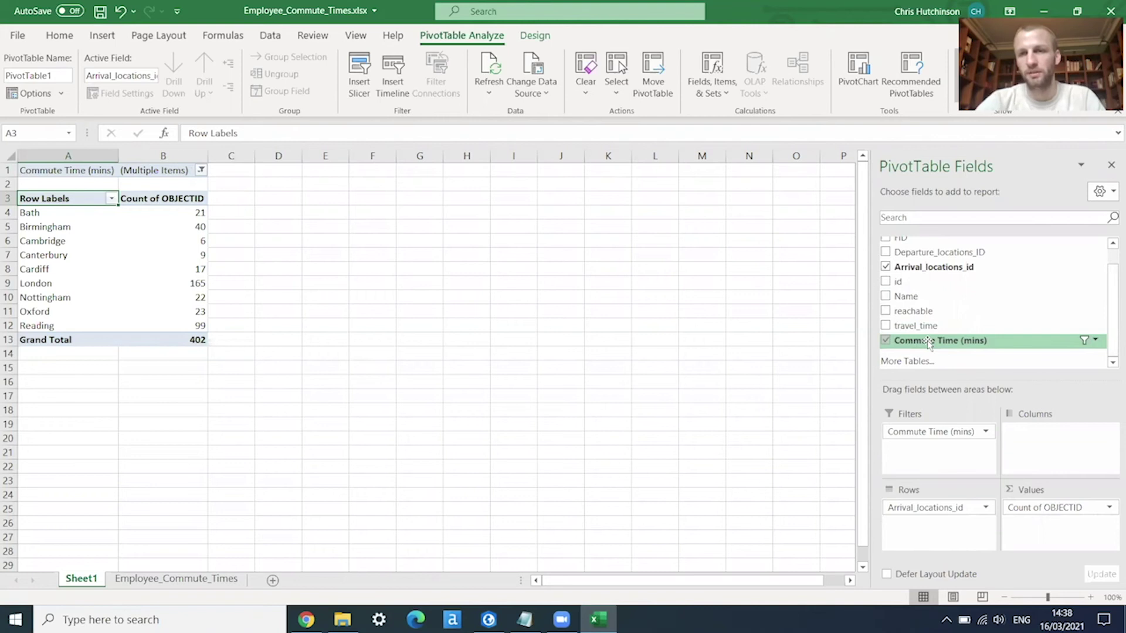
{"action": "left_click_drag", "start_coordinate": [928, 342], "coordinate": [1049, 533]}
{"action": "left_click", "coordinate": [1110, 526]}
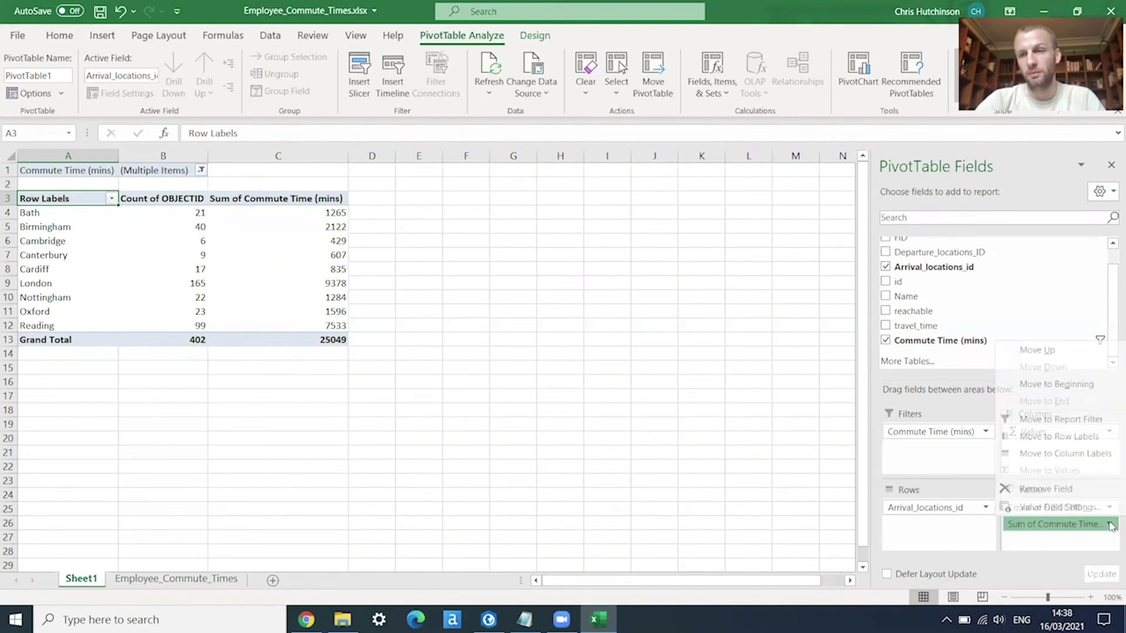
{"action": "left_click", "coordinate": [1041, 510]}
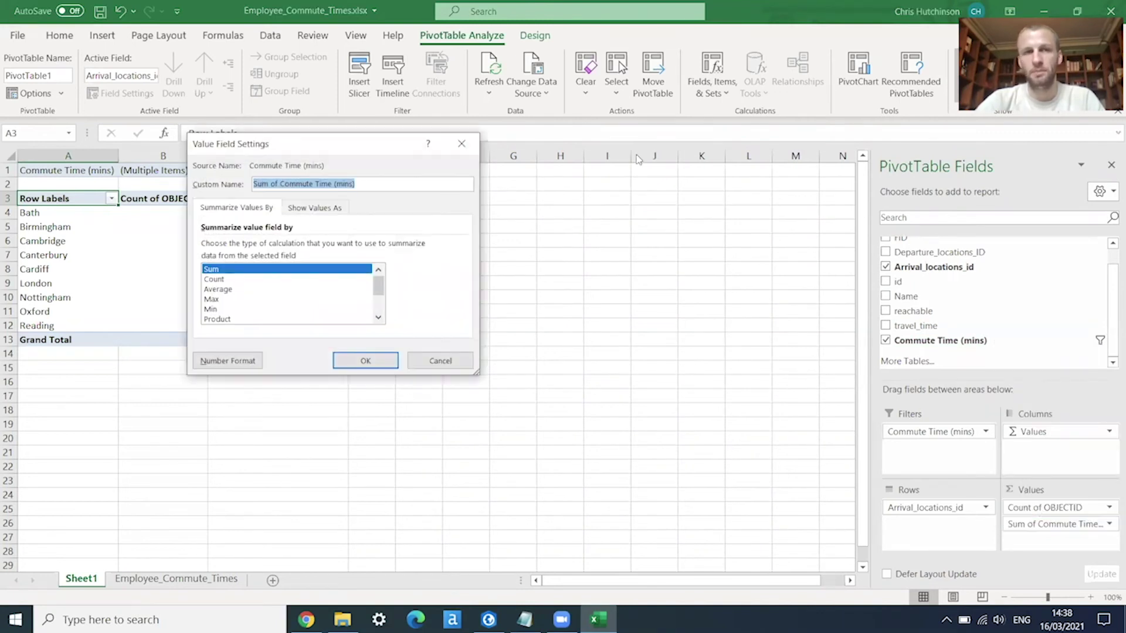
{"action": "left_click", "coordinate": [228, 290]}
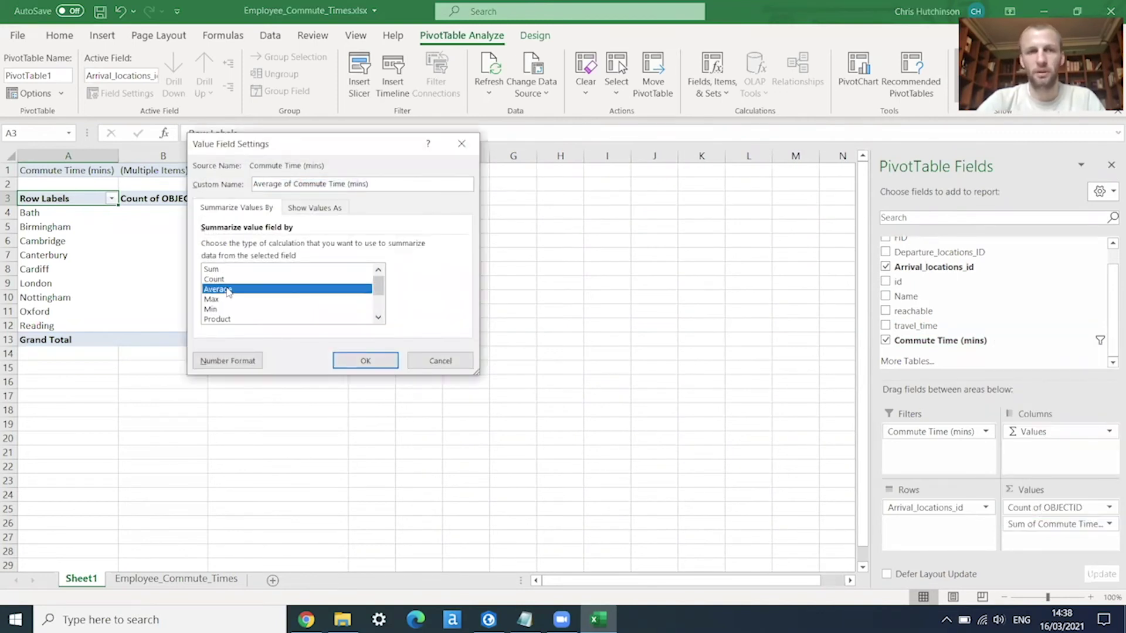
{"action": "left_click", "coordinate": [365, 362]}
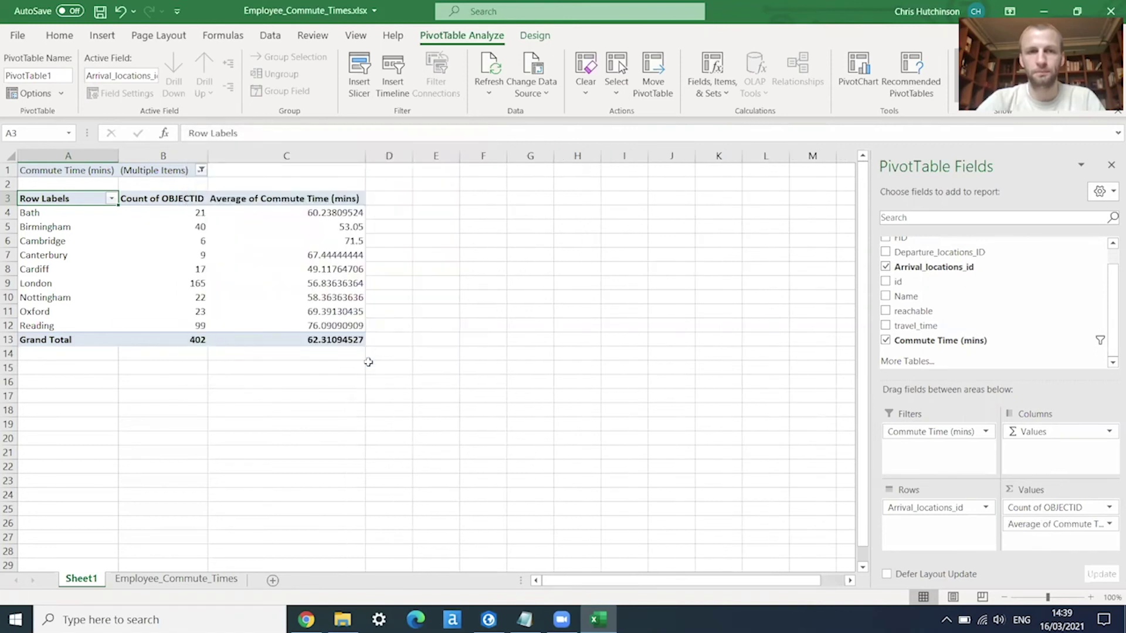
Format the average commute times of all nine cities, Bath to Reading, as whole numbers without decimals
{"action": "left_click_drag", "start_coordinate": [340, 212], "coordinate": [322, 325]}
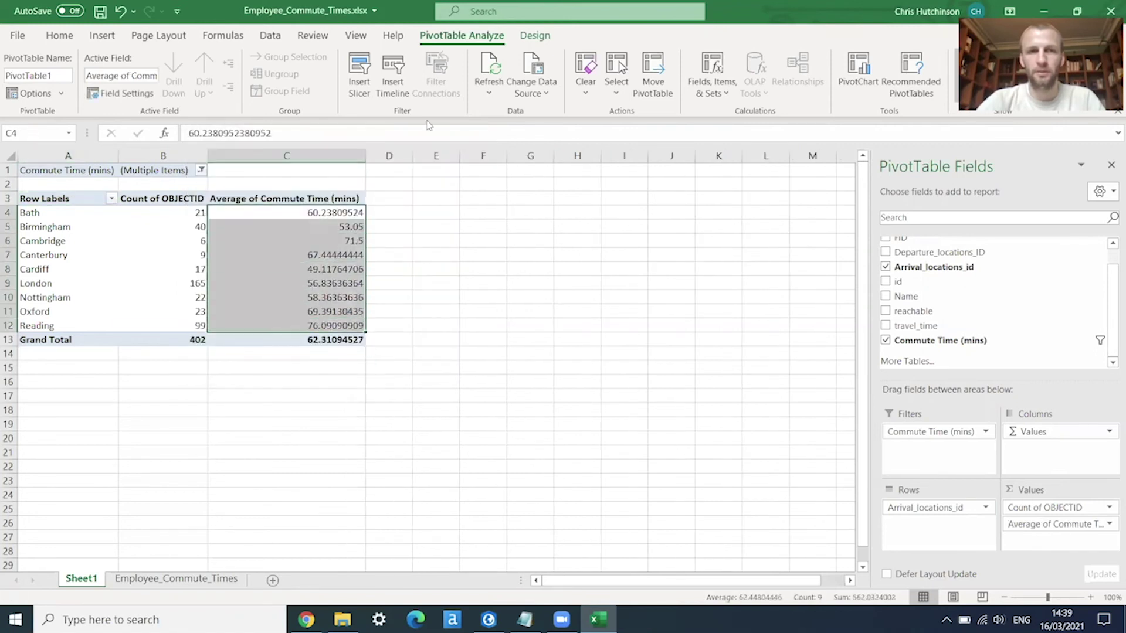
{"action": "left_click", "coordinate": [60, 35]}
{"action": "left_click", "coordinate": [584, 87]}
{"action": "left_click", "coordinate": [583, 86]}
{"action": "left_click", "coordinate": [583, 87]}
{"action": "left_click", "coordinate": [584, 87]}
{"action": "left_click", "coordinate": [583, 86]}
{"action": "left_click", "coordinate": [583, 86]}
{"action": "left_click", "coordinate": [583, 87]}
{"action": "left_click", "coordinate": [583, 87]}
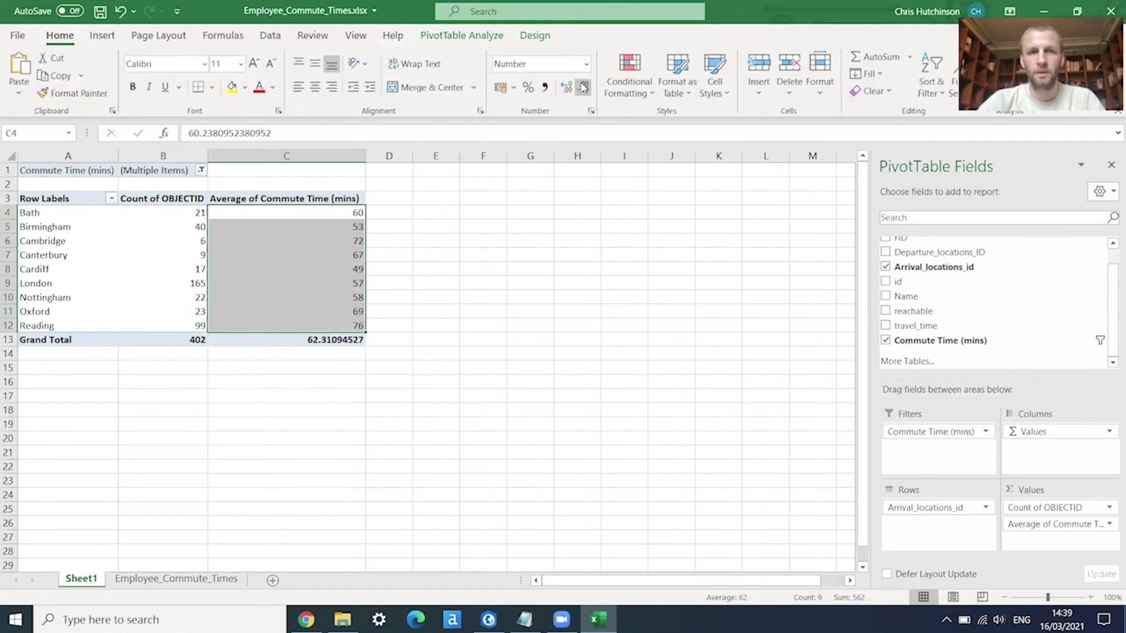
{"action": "left_click", "coordinate": [389, 339]}
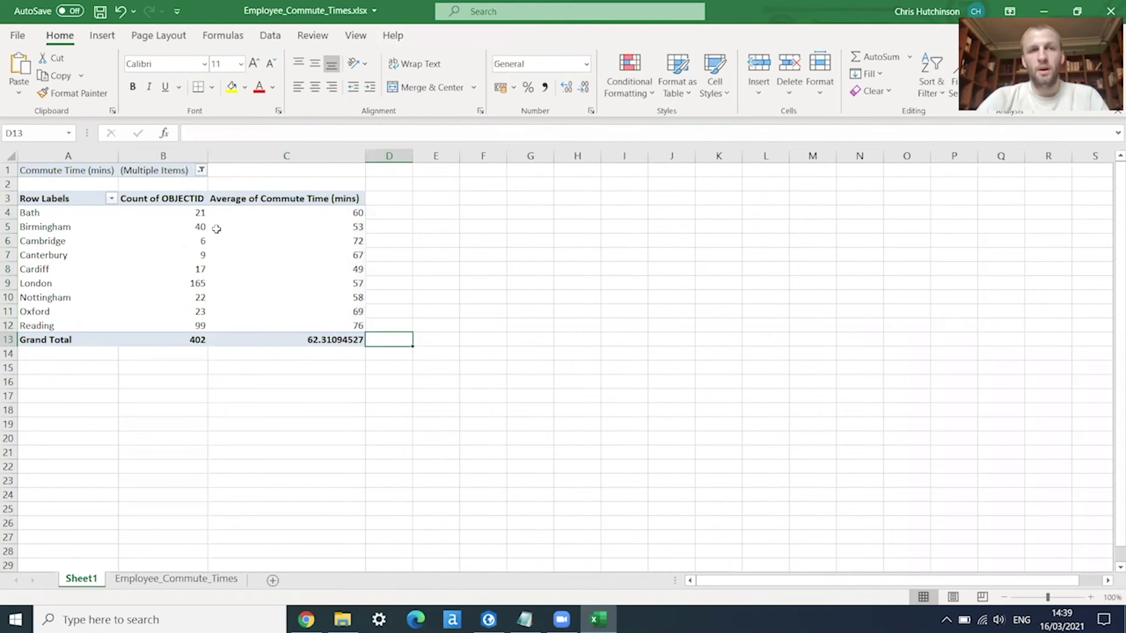
Compare the employee counts and average commute times across the cities, particularly for London and Birmingham
{"action": "left_click", "coordinate": [192, 213]}
{"action": "left_click_drag", "start_coordinate": [192, 213], "coordinate": [191, 311]}
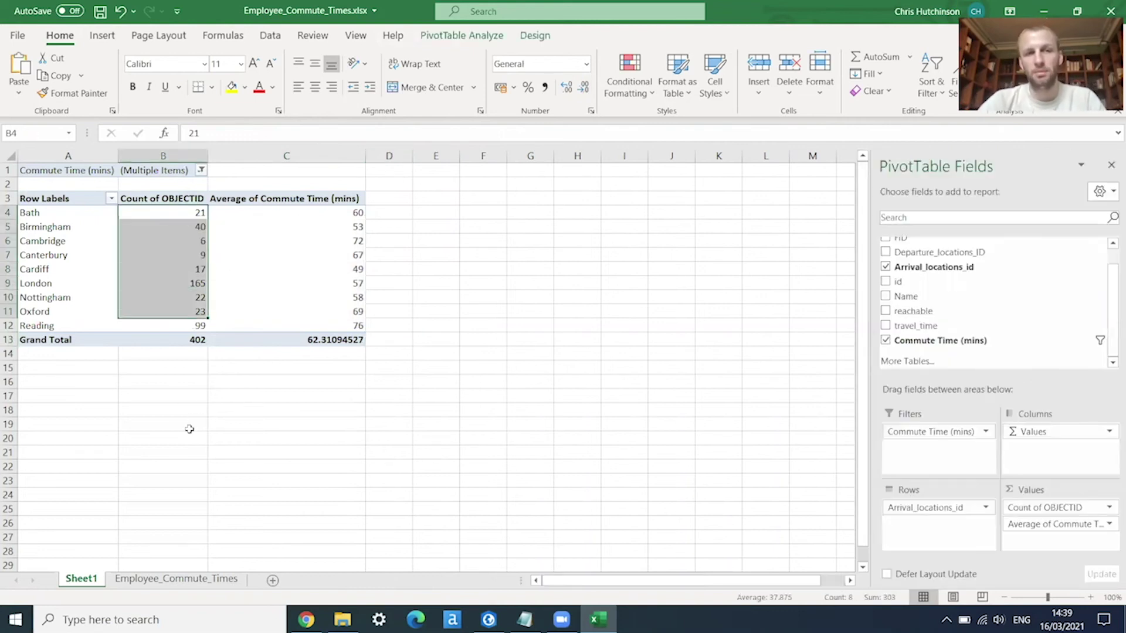
{"action": "left_click", "coordinate": [185, 434]}
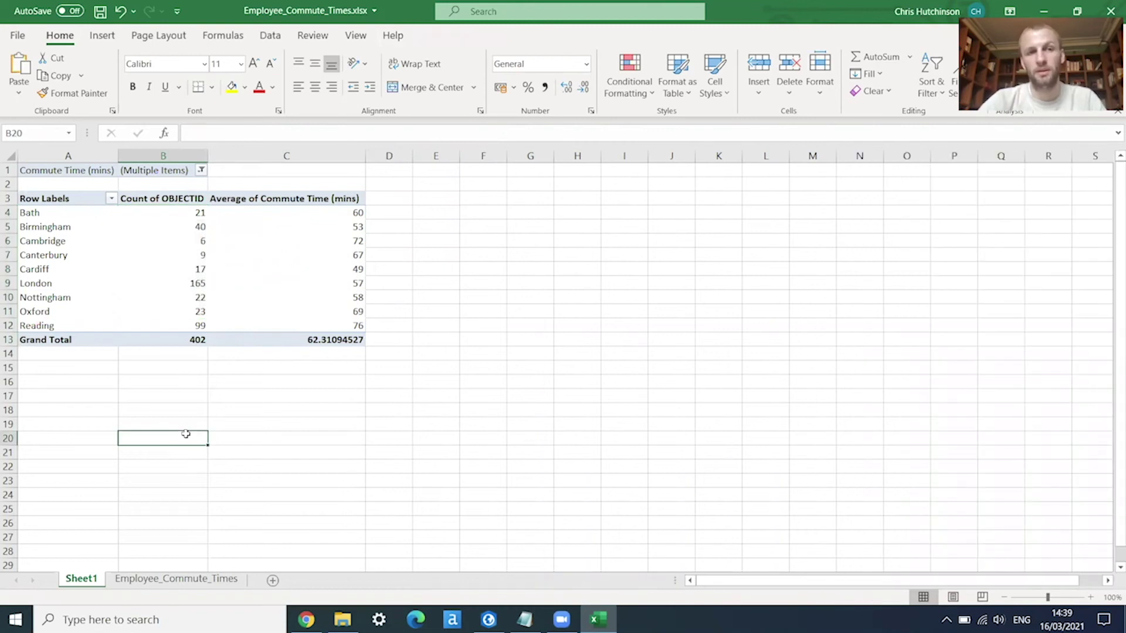
{"action": "left_click", "coordinate": [346, 214]}
{"action": "left_click_drag", "start_coordinate": [346, 214], "coordinate": [354, 326]}
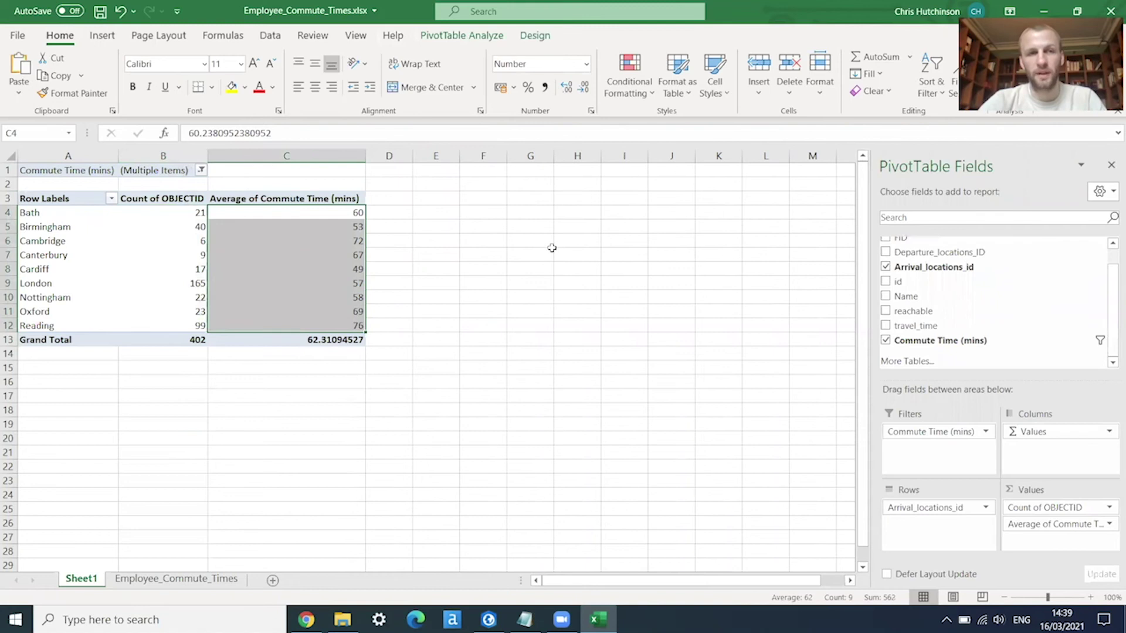
{"action": "left_click", "coordinate": [552, 251]}
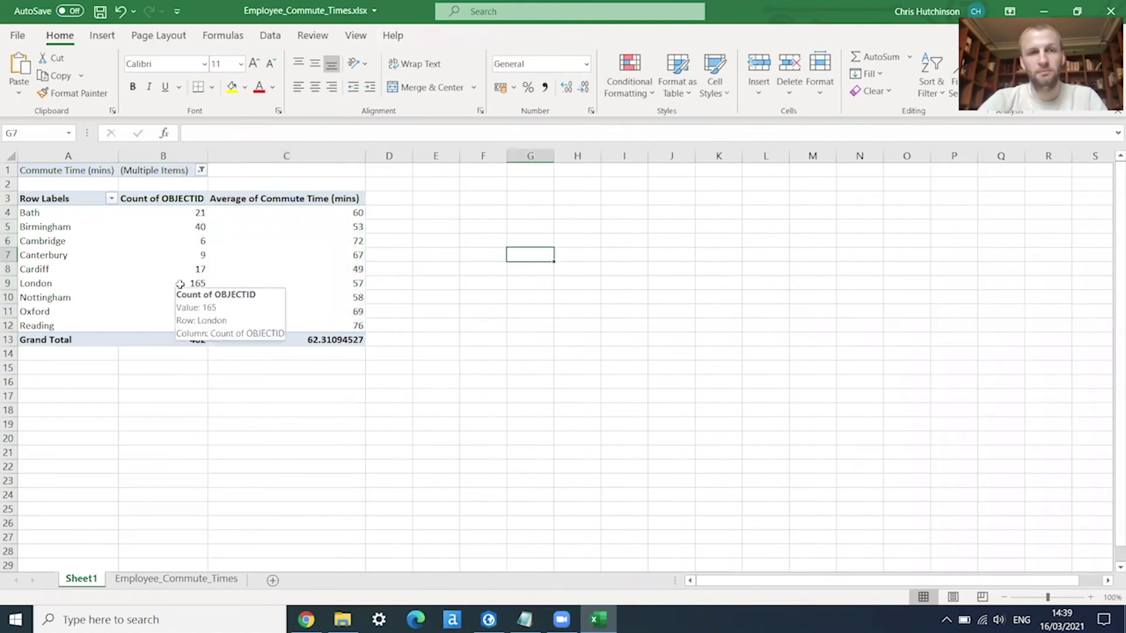
{"action": "left_click", "coordinate": [180, 283]}
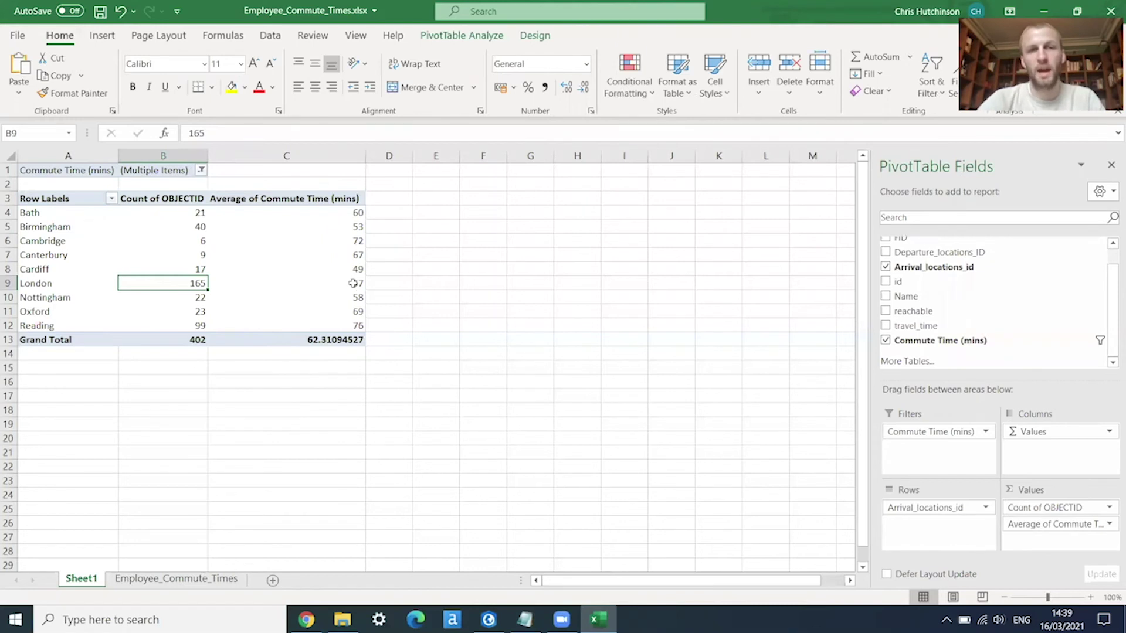
{"action": "left_click", "coordinate": [335, 285]}
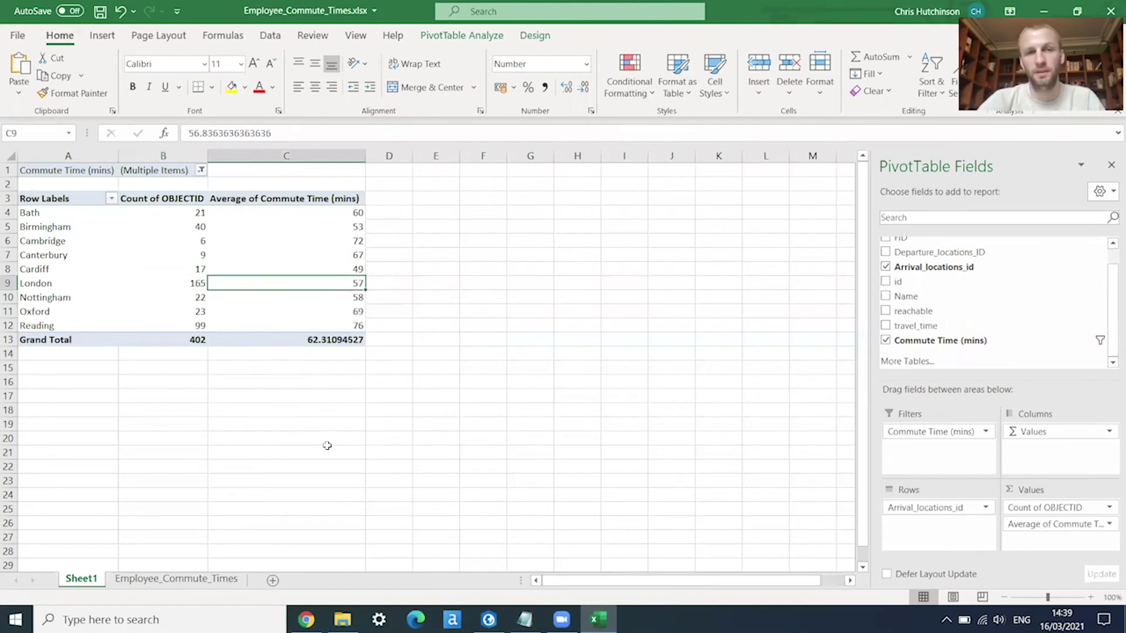
{"action": "left_click", "coordinate": [181, 227]}
{"action": "left_click", "coordinate": [317, 224]}
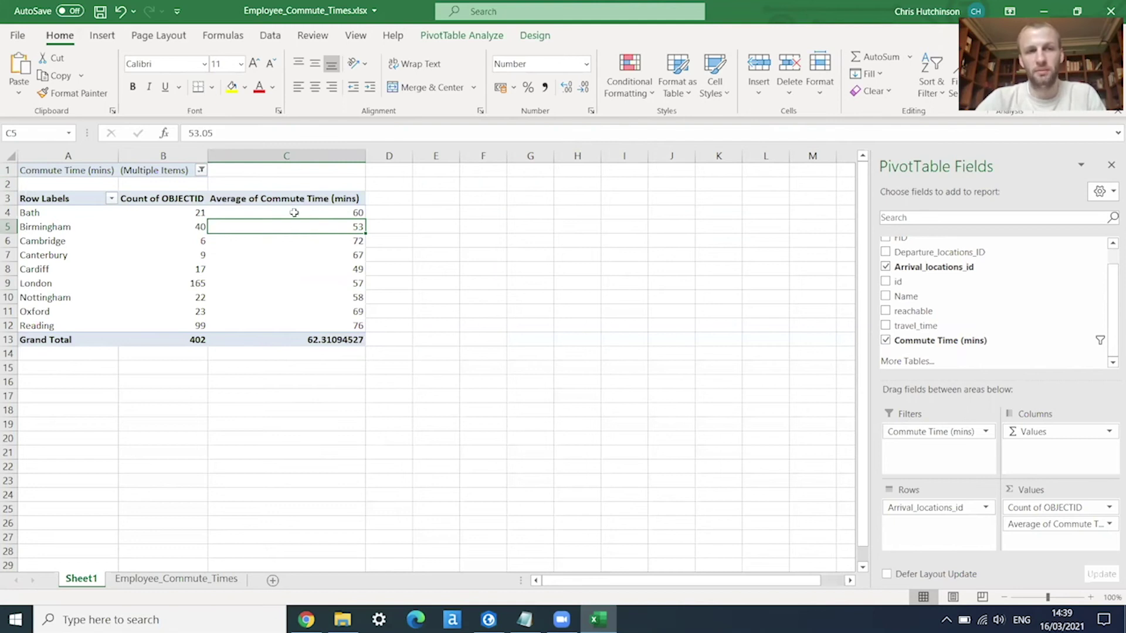
{"action": "mouse_move", "coordinate": [322, 209]}
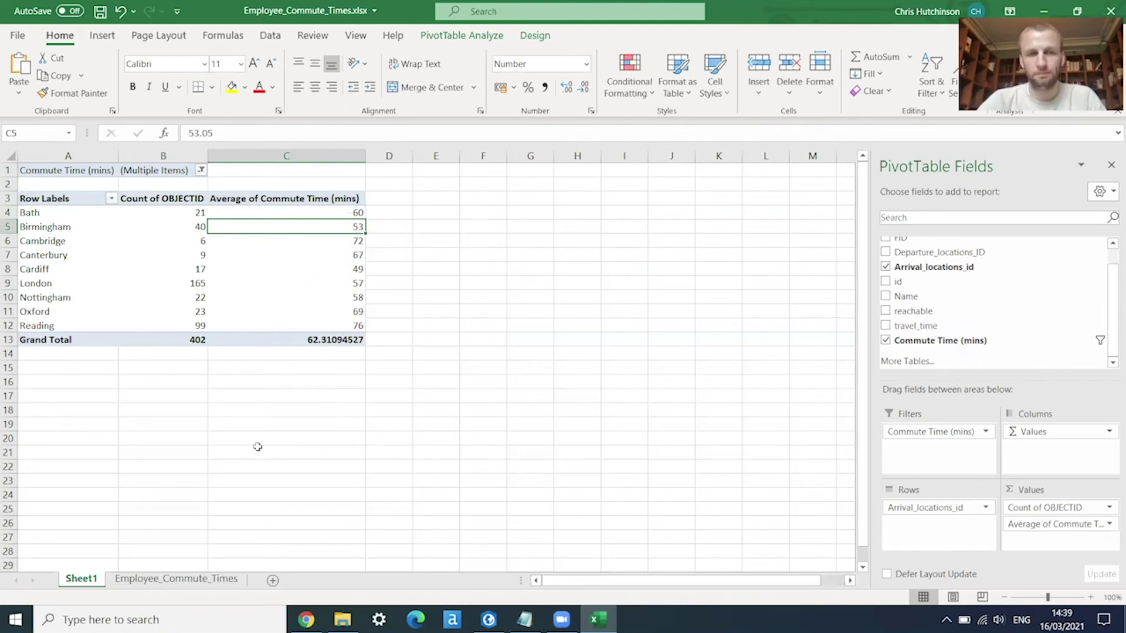
Switch to ArcGIS Pro, close the EmployeeHomes_TimeFilter5 attribute table, and widen the Contents pane to show full layer names
{"action": "left_click", "coordinate": [1042, 12]}
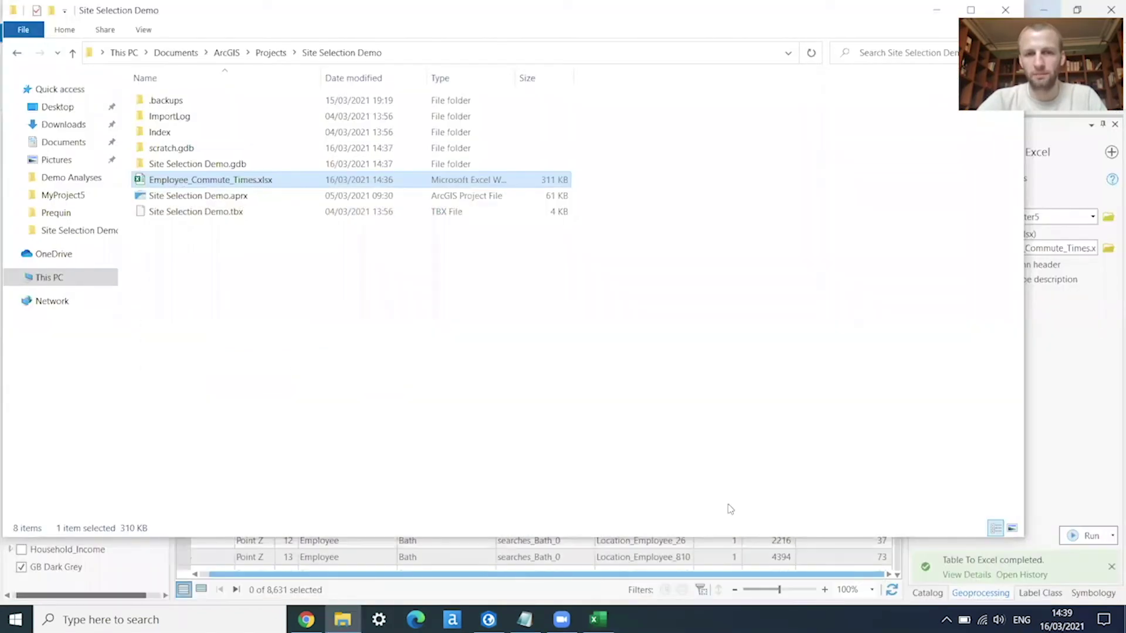
{"action": "left_click", "coordinate": [488, 619]}
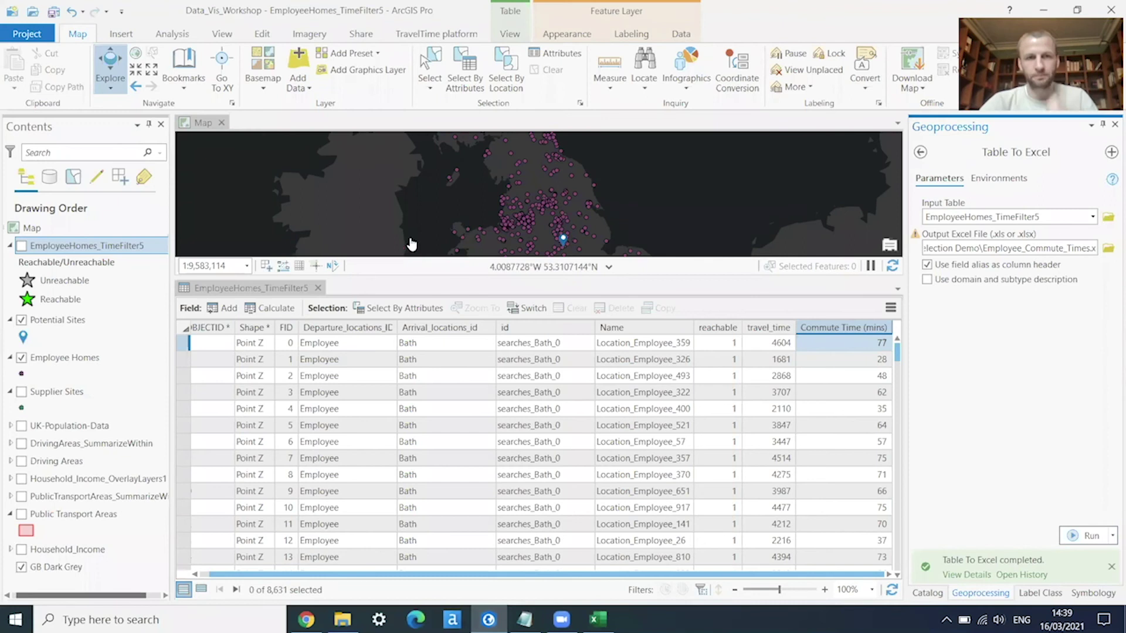
{"action": "left_click", "coordinate": [317, 288]}
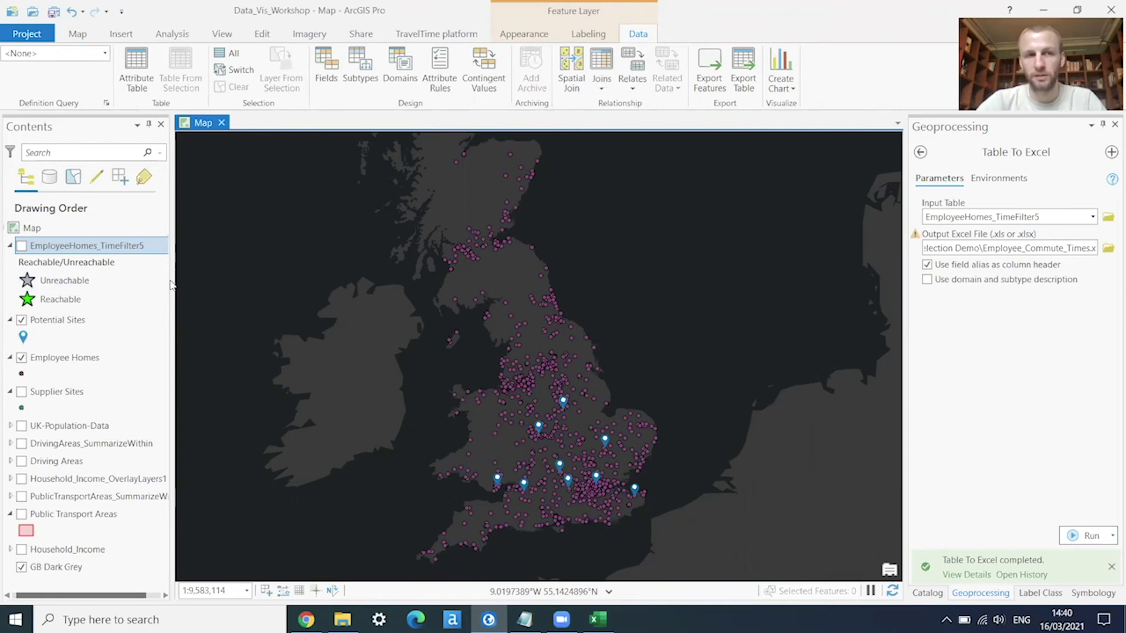
{"action": "left_click_drag", "start_coordinate": [171, 291], "coordinate": [232, 293]}
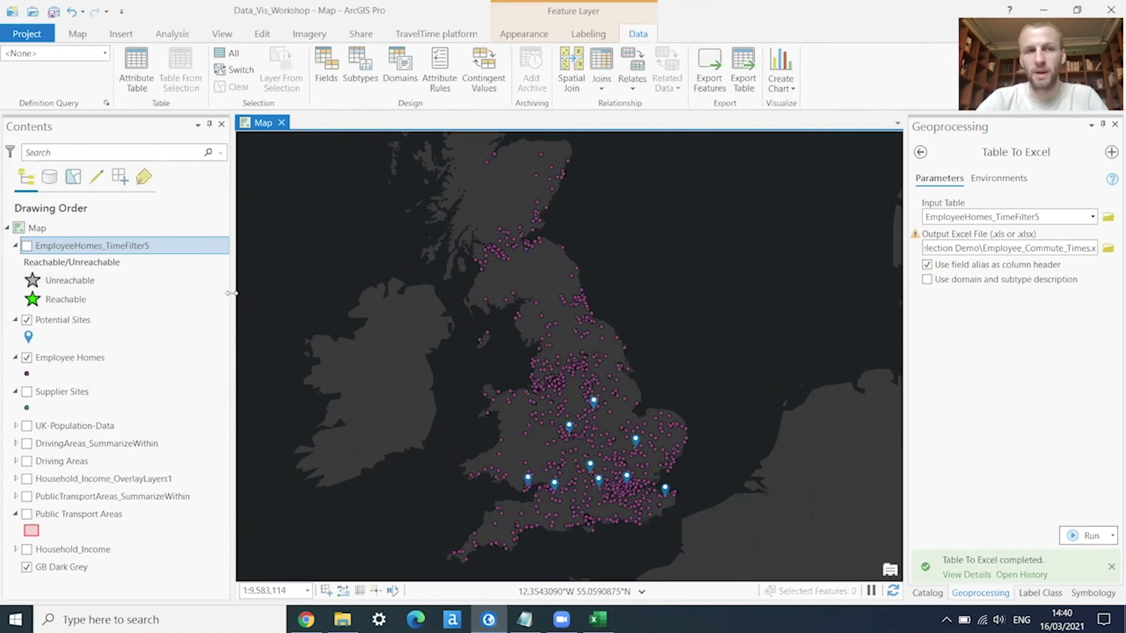
Hide the Employee Homes layer on the map and select the Potential Sites layer
{"action": "left_click", "coordinate": [64, 320]}
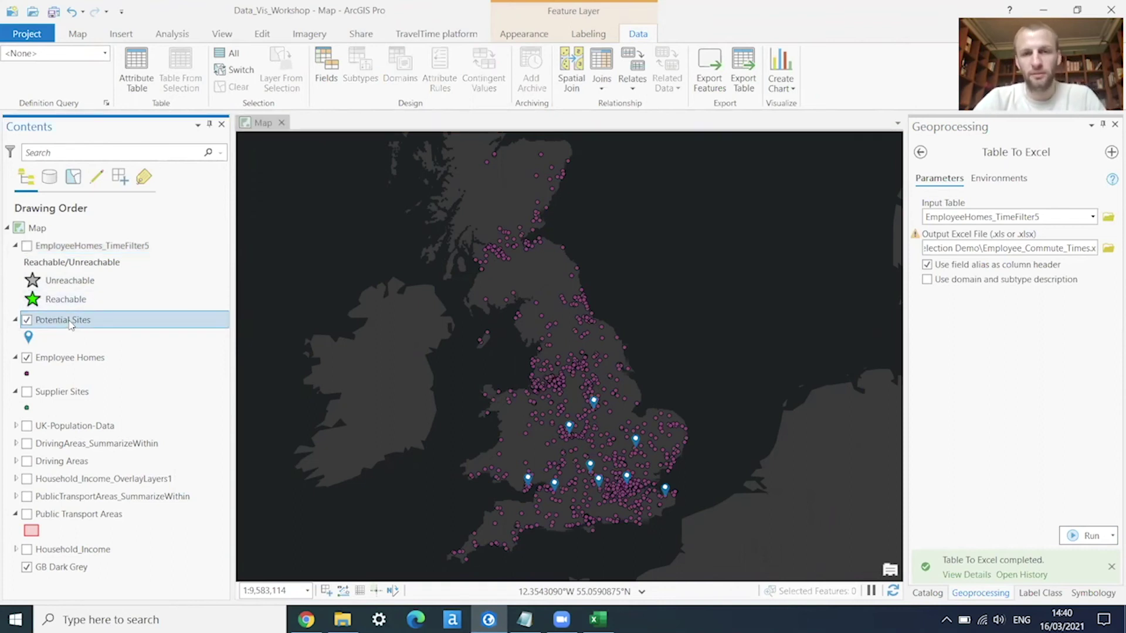
{"action": "left_click", "coordinate": [26, 357]}
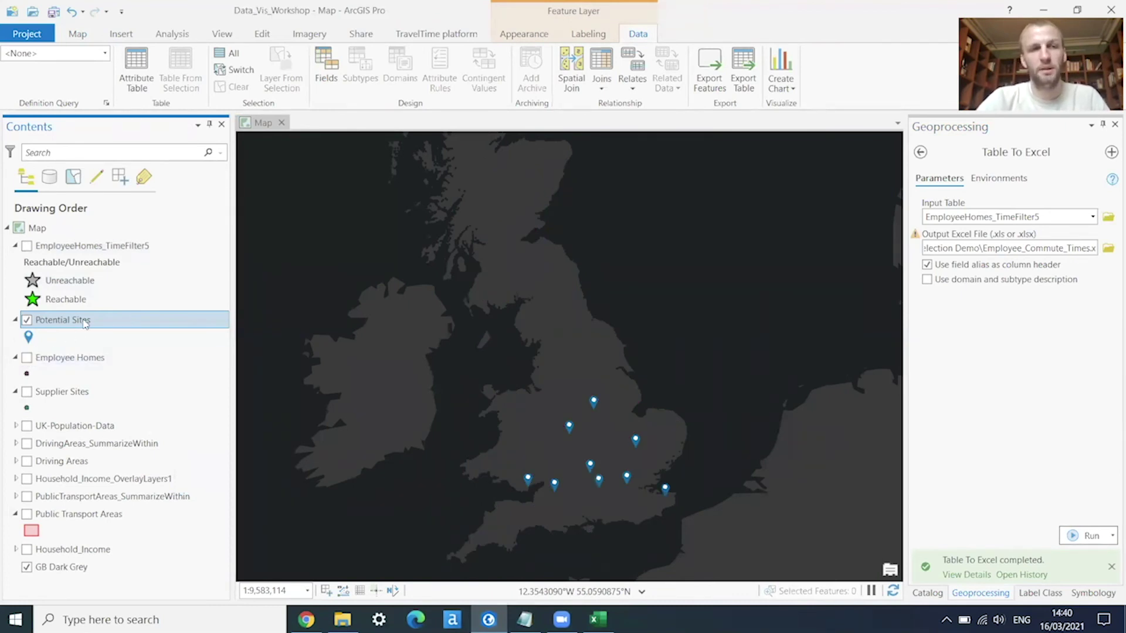
{"action": "left_click", "coordinate": [85, 323]}
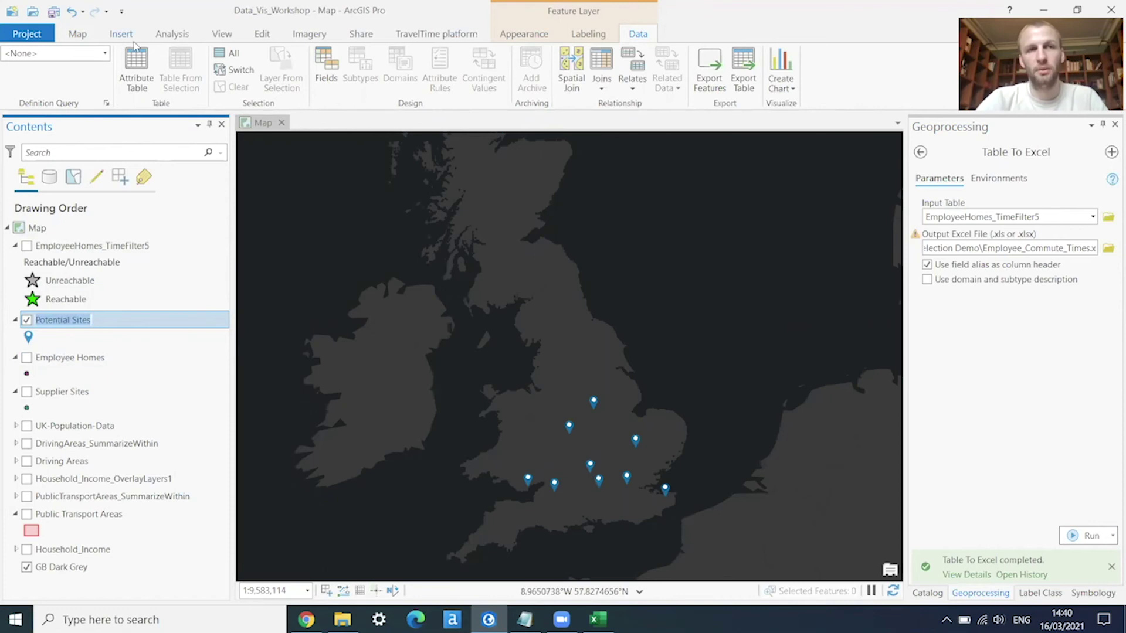
{"action": "left_click", "coordinate": [141, 327]}
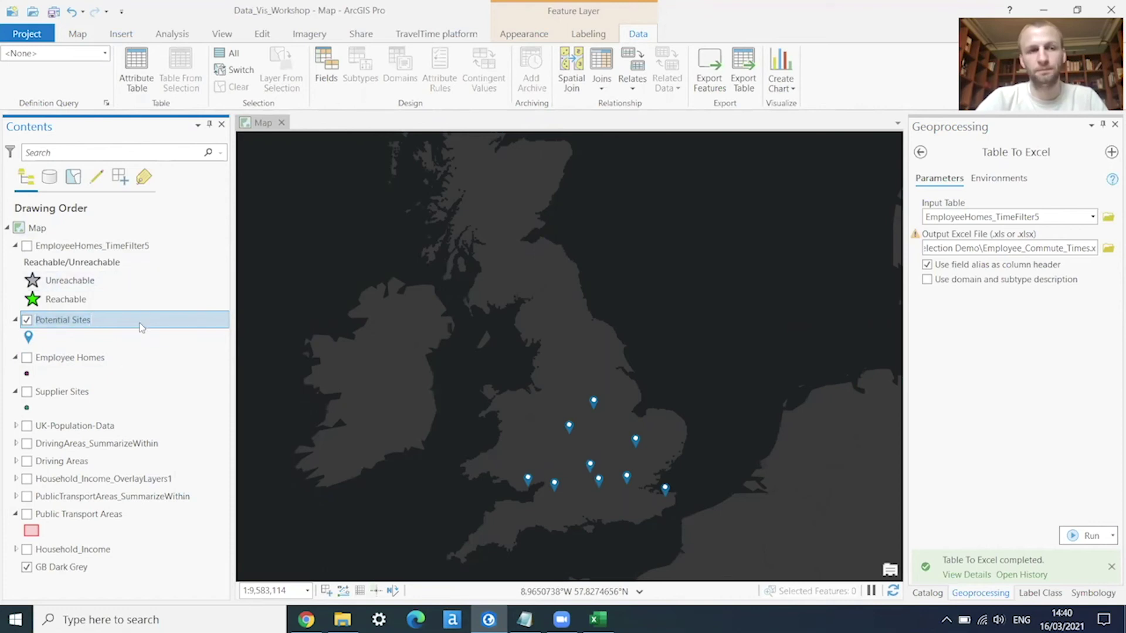
Add a definition query to the Potential Sites layer where City is equal to Birmingham
{"action": "left_click", "coordinate": [107, 104]}
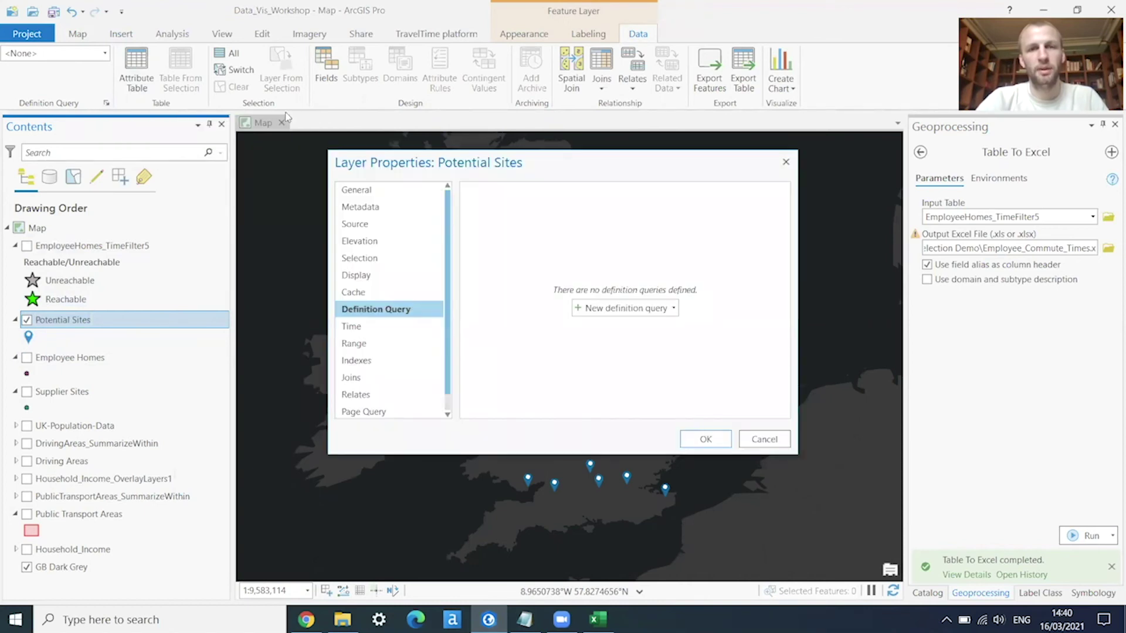
{"action": "left_click", "coordinate": [622, 309]}
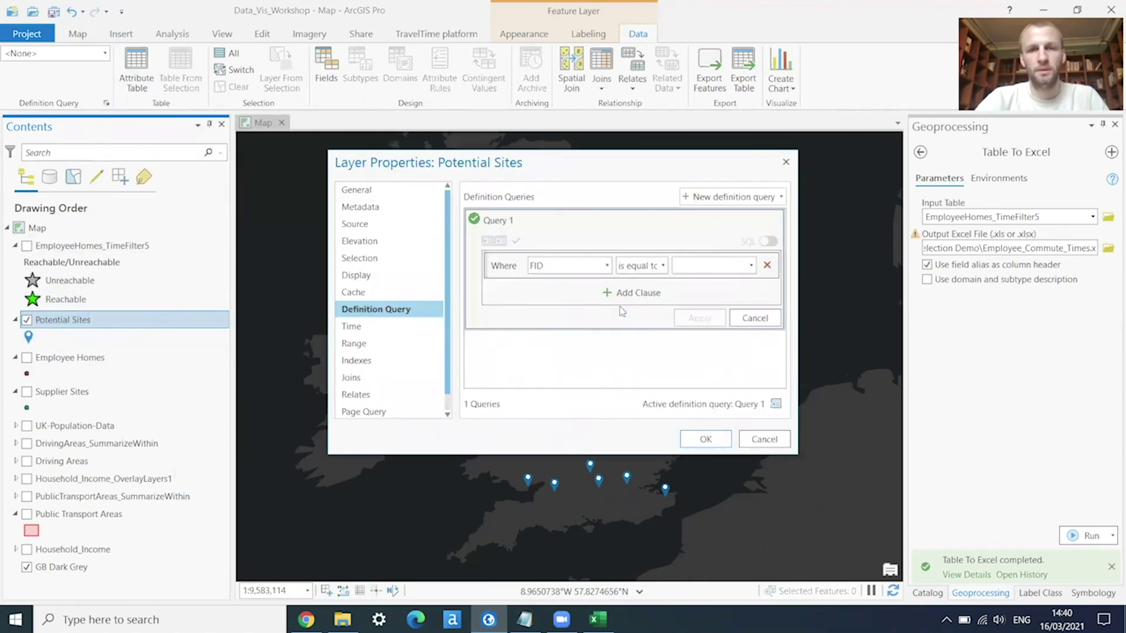
{"action": "left_click", "coordinate": [607, 266]}
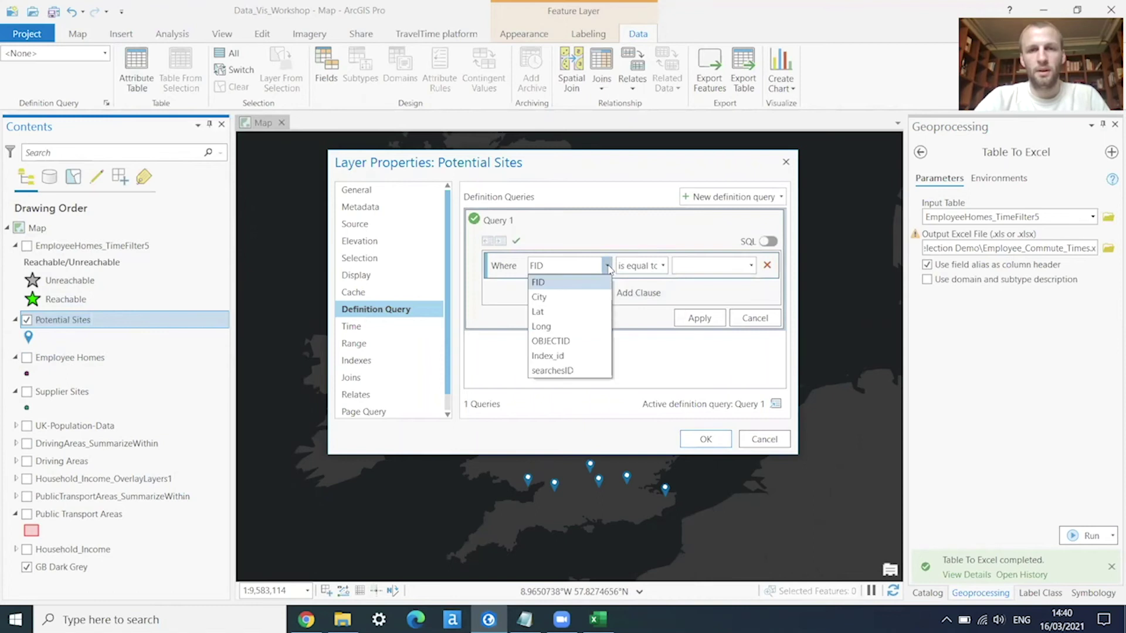
{"action": "left_click", "coordinate": [539, 297]}
{"action": "left_click", "coordinate": [751, 268]}
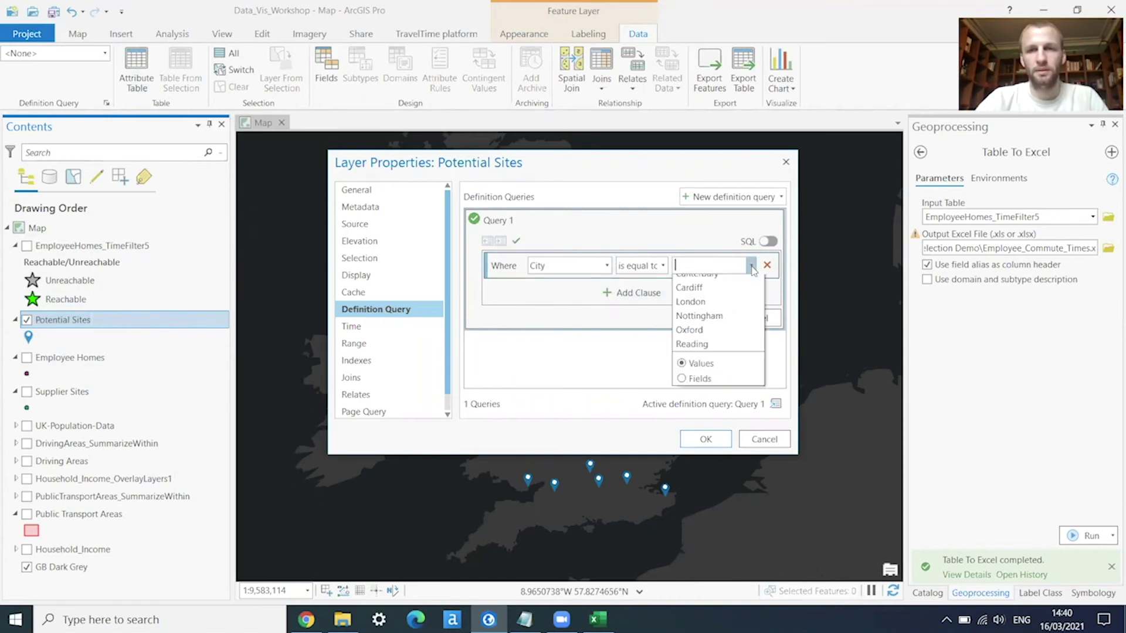
{"action": "left_click", "coordinate": [727, 295]}
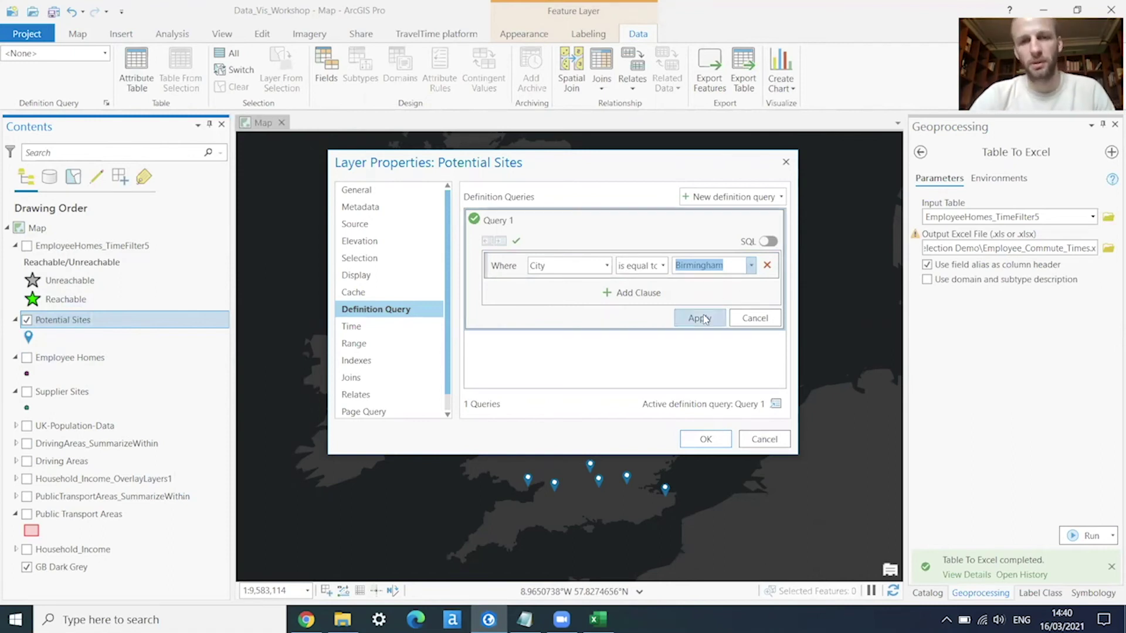
{"action": "left_click", "coordinate": [699, 319]}
{"action": "left_click", "coordinate": [710, 440]}
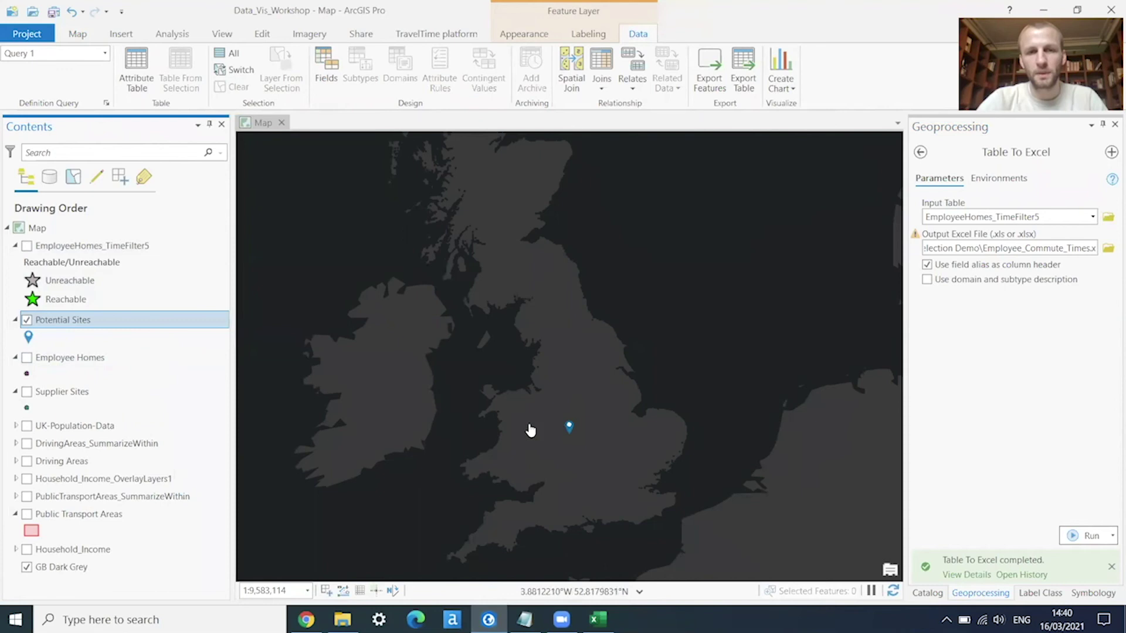
Show the Employee Homes layer on the map and delete its existing definition query
{"action": "scroll", "coordinate": [569, 431], "scroll_direction": "up", "scroll_amount": 4}
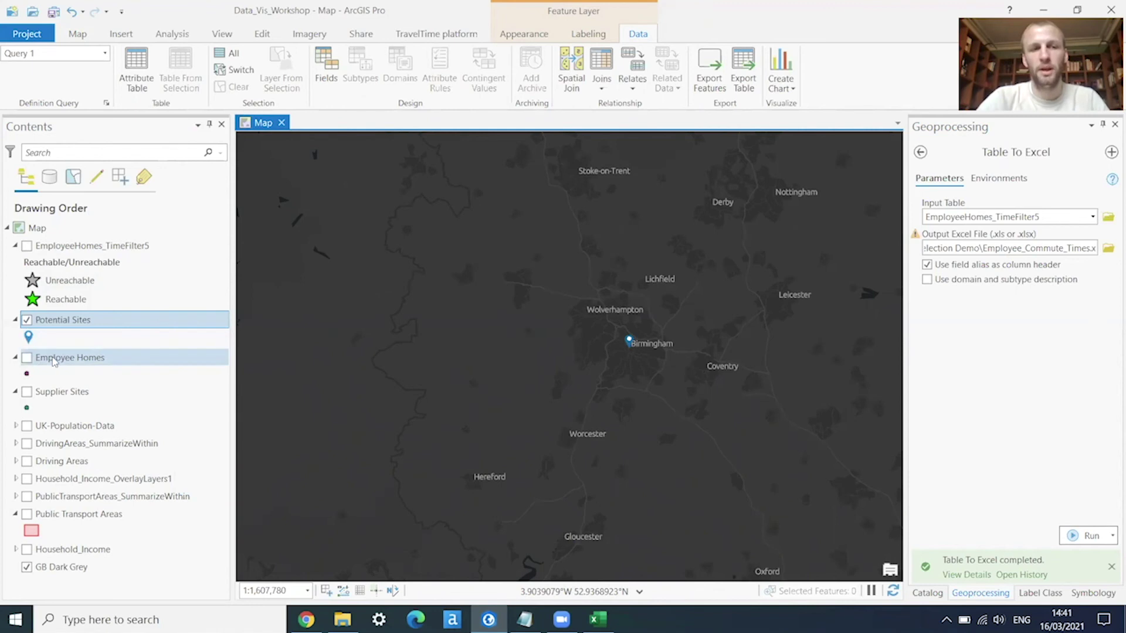
{"action": "left_click", "coordinate": [26, 358]}
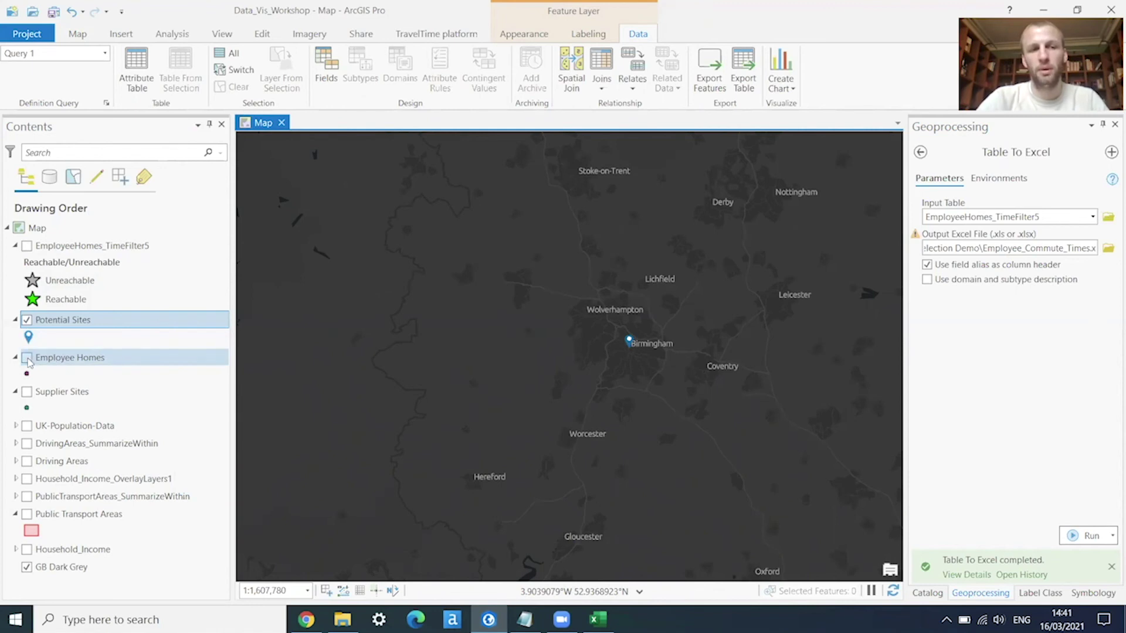
{"action": "left_click", "coordinate": [61, 364]}
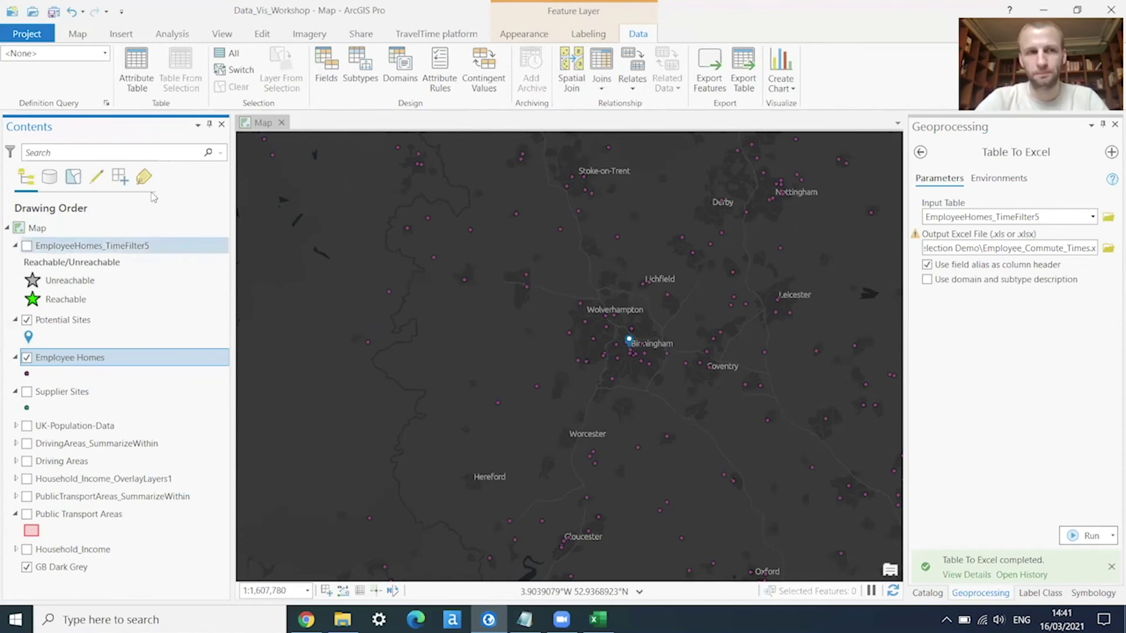
{"action": "left_click", "coordinate": [105, 102]}
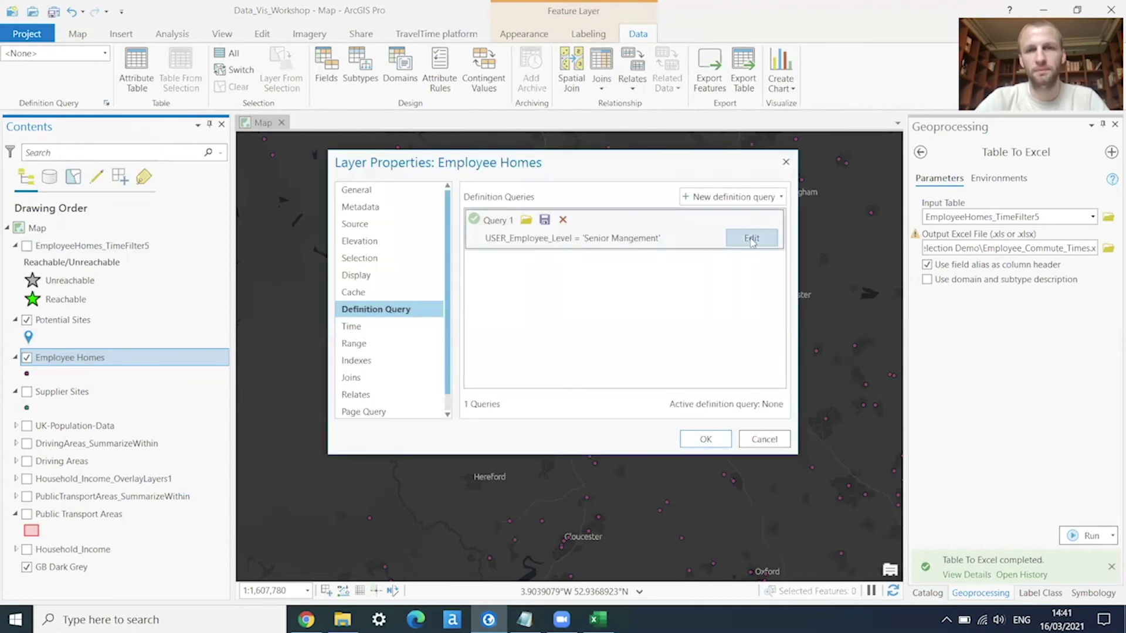
{"action": "left_click", "coordinate": [563, 220]}
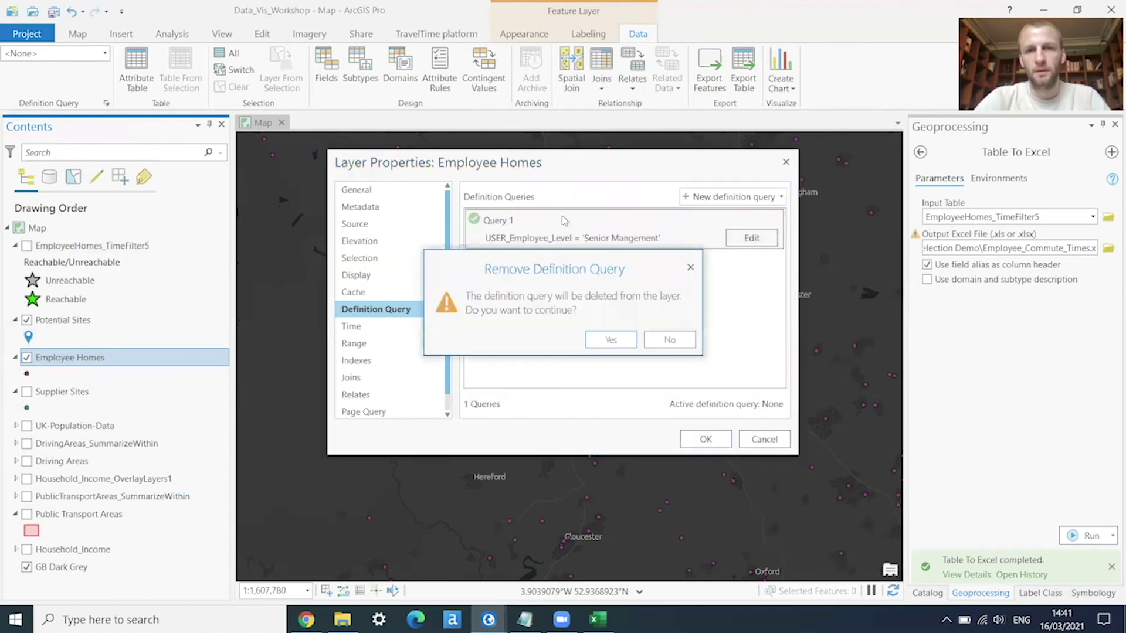
{"action": "left_click", "coordinate": [613, 341]}
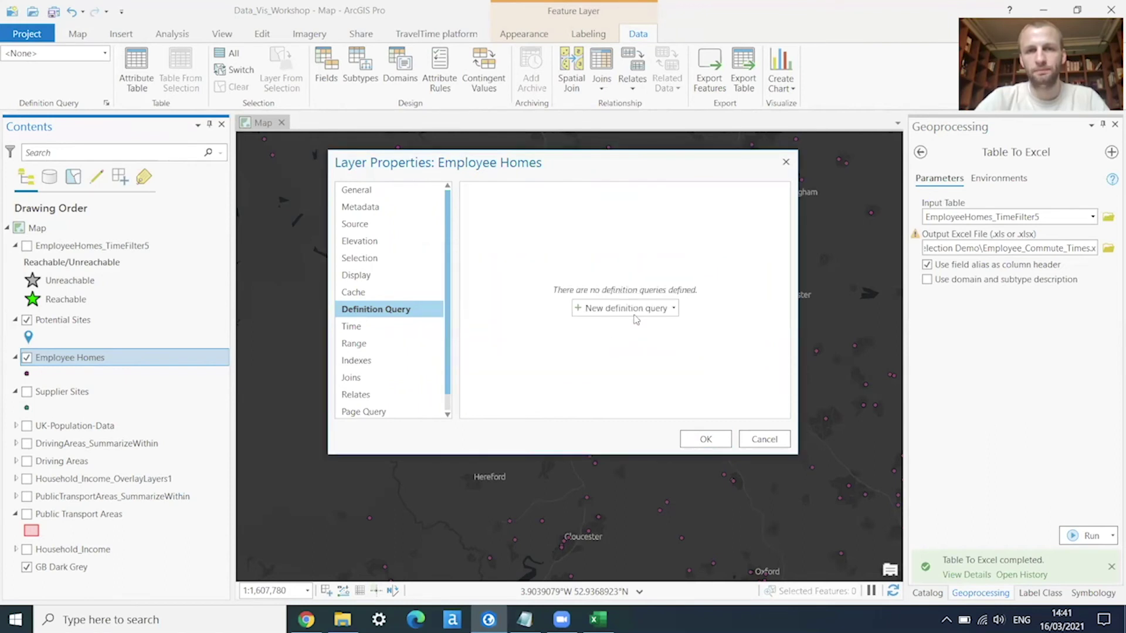
Filter the Employee Homes layer with a new definition query where Employee Level is equal to Senior Mangement
{"action": "left_click", "coordinate": [626, 309]}
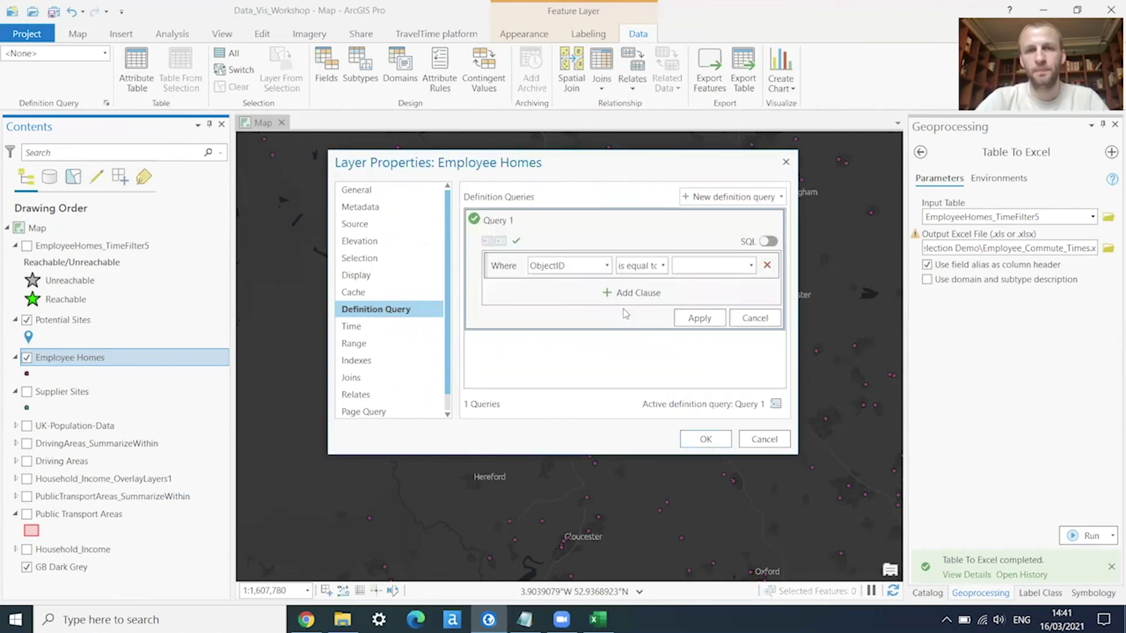
{"action": "left_click", "coordinate": [607, 268]}
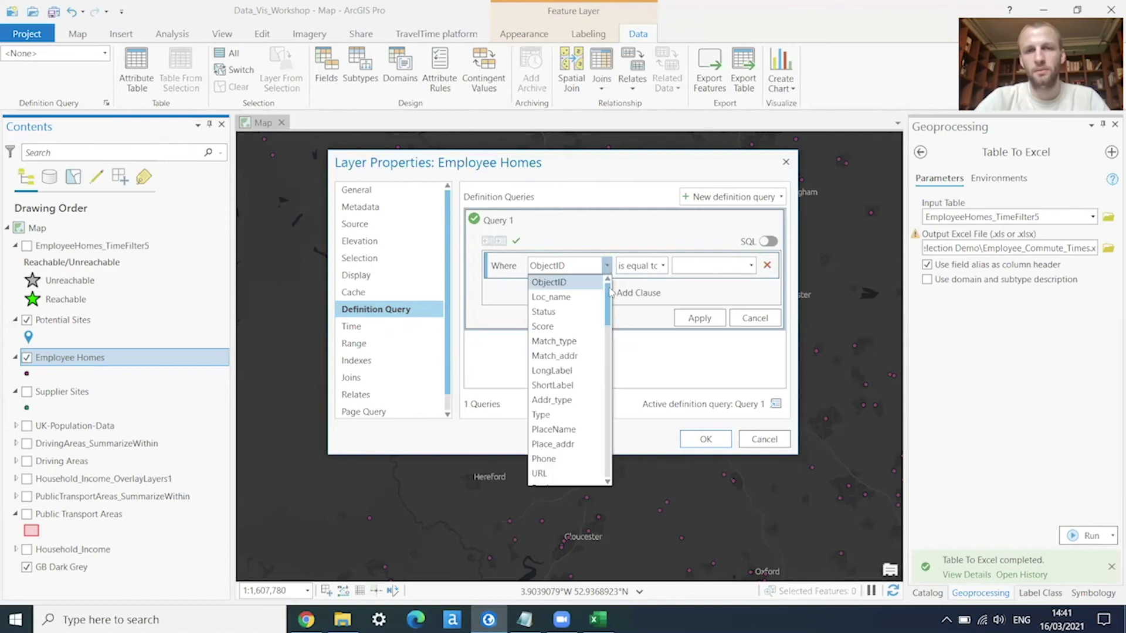
{"action": "left_click_drag", "start_coordinate": [608, 305], "coordinate": [607, 467]}
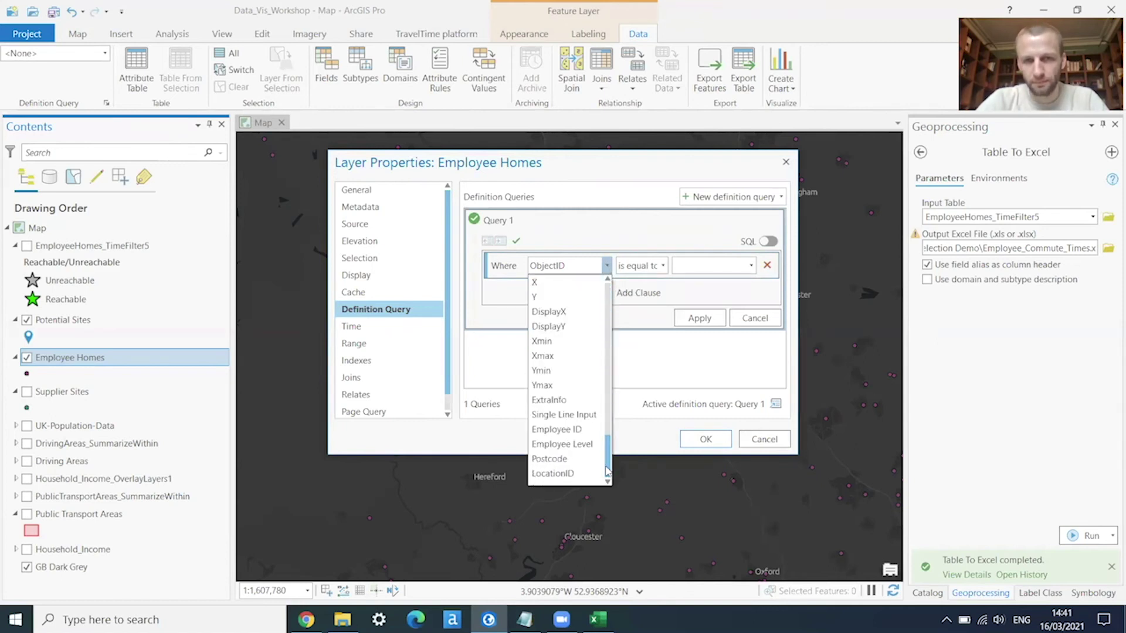
{"action": "left_click", "coordinate": [563, 445]}
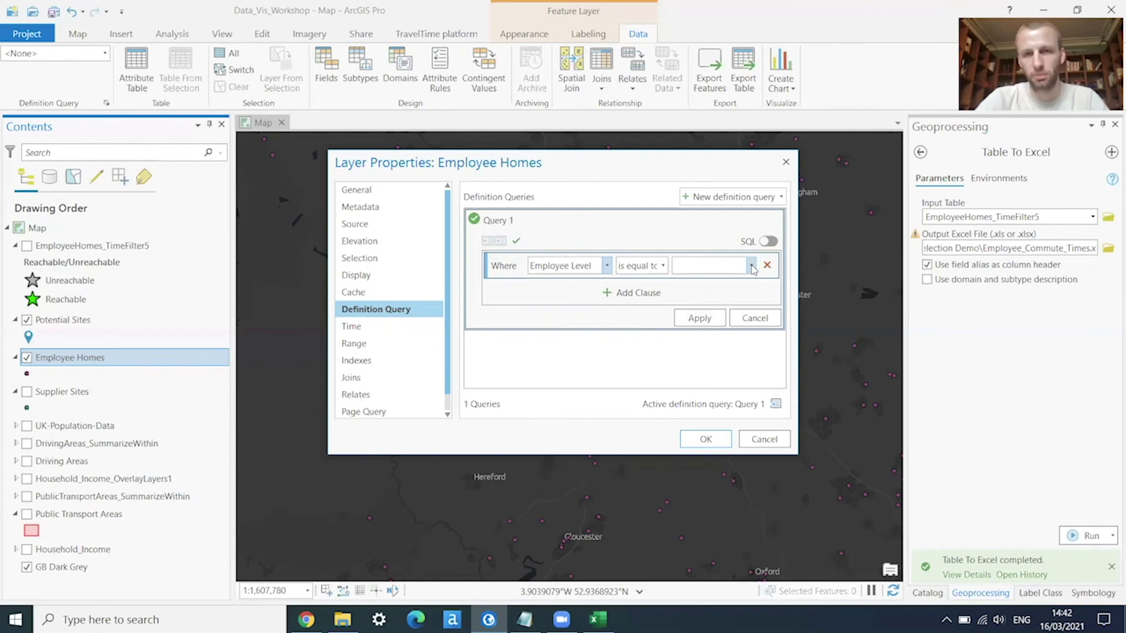
{"action": "left_click", "coordinate": [752, 267]}
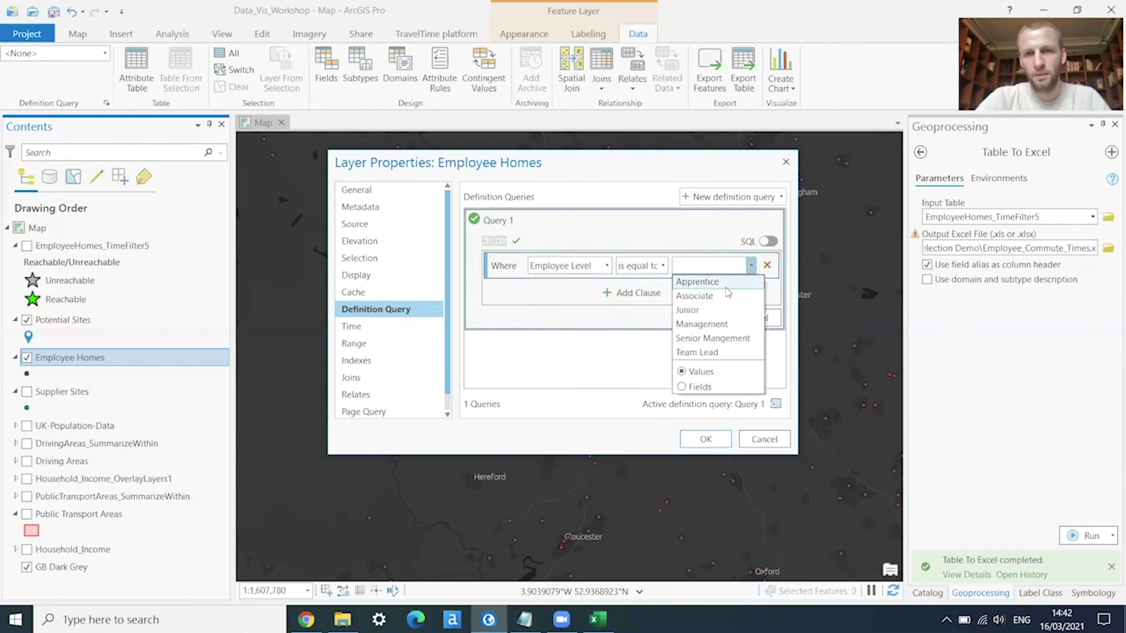
{"action": "left_click", "coordinate": [703, 338]}
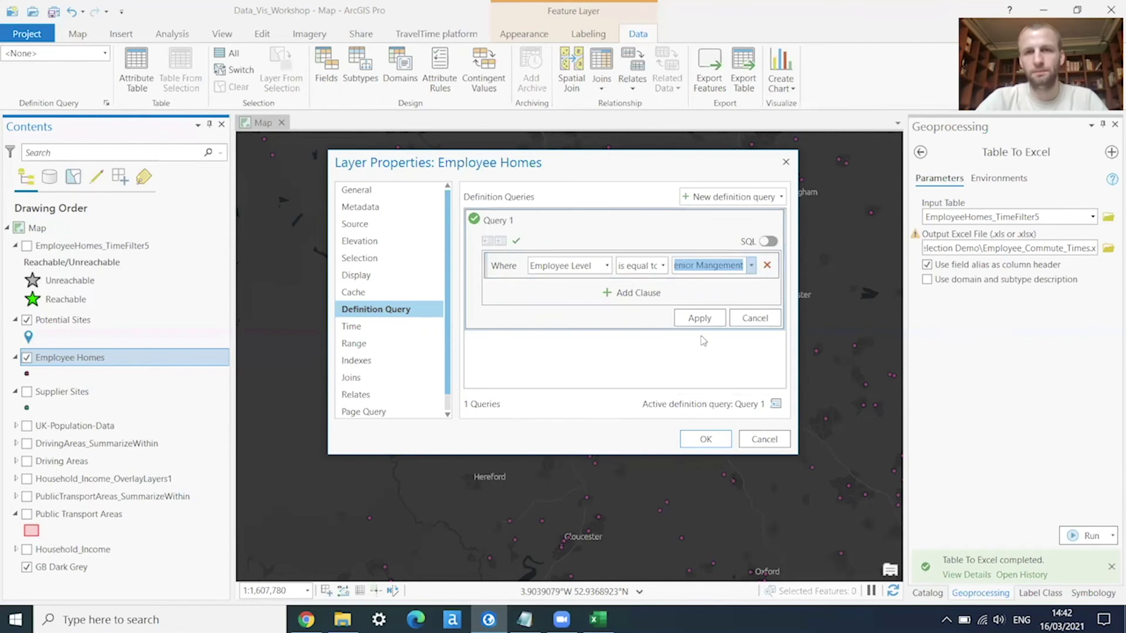
{"action": "left_click", "coordinate": [703, 320]}
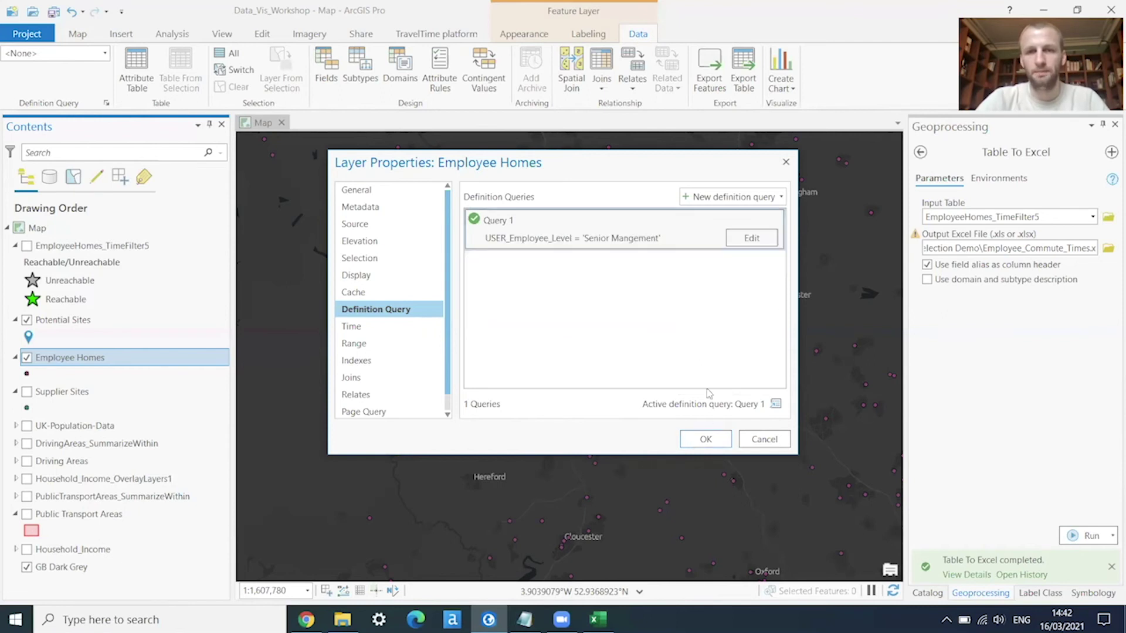
{"action": "left_click", "coordinate": [705, 439]}
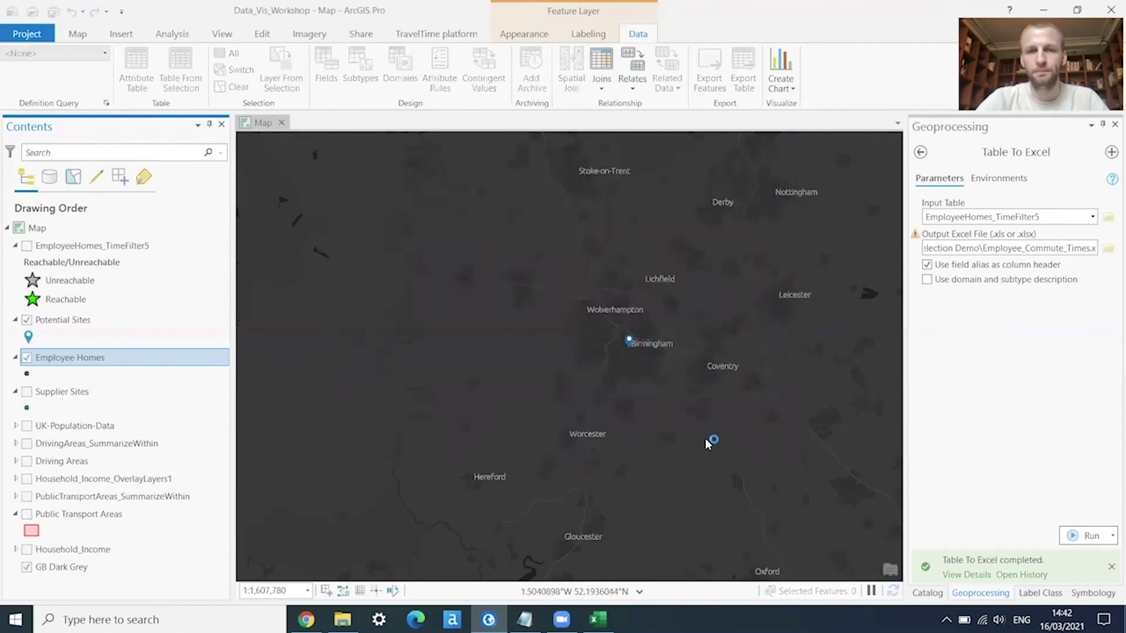
{"action": "right_click", "coordinate": [75, 355]}
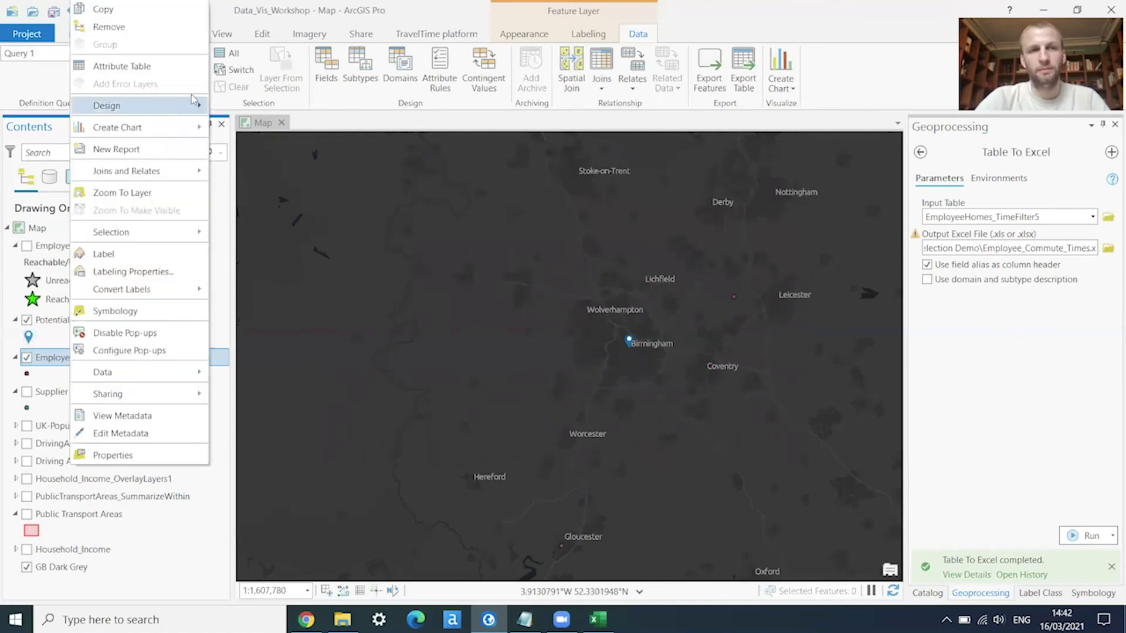
{"action": "left_click", "coordinate": [121, 194]}
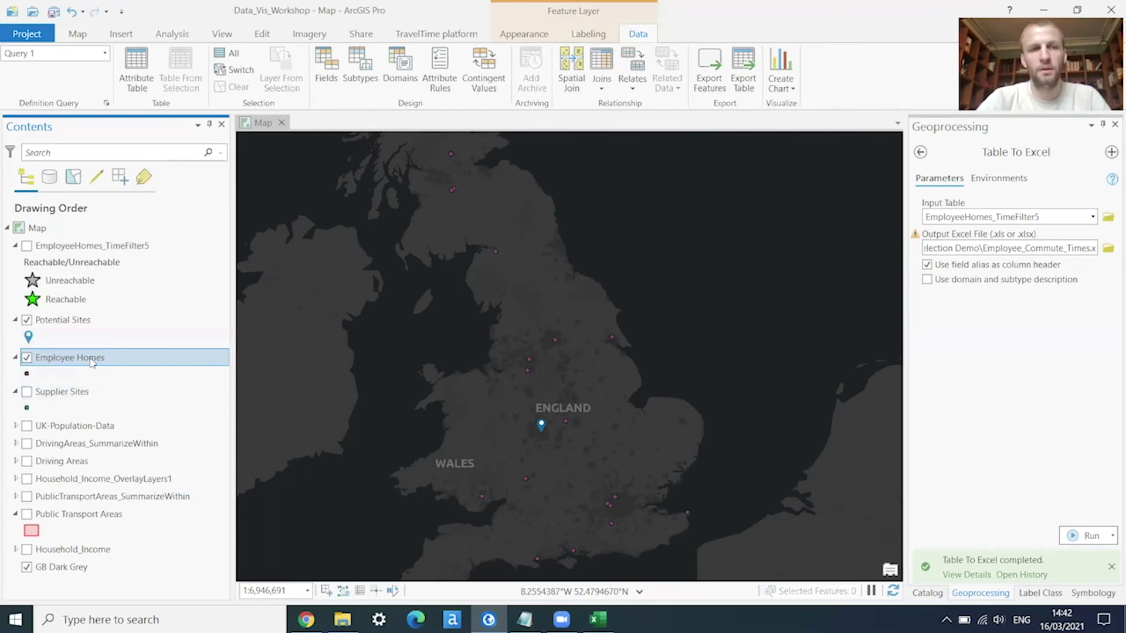
Open the Routes Advanced tool from the Advanced Routes toolset of TravelTime_Platform.tbx
{"action": "left_click", "coordinate": [920, 152]}
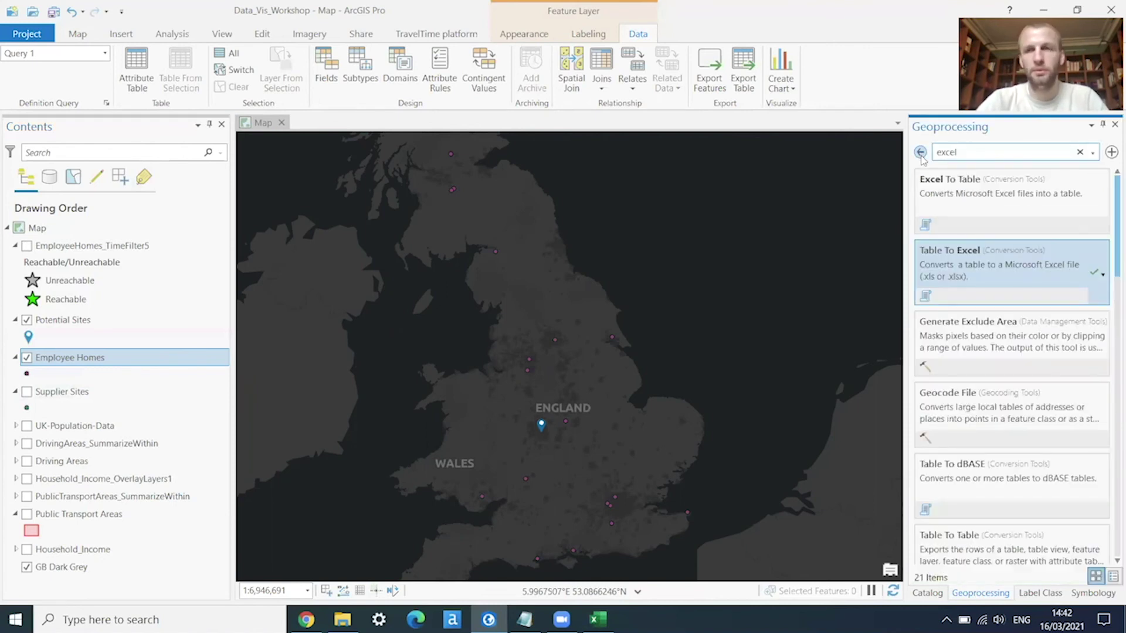
{"action": "left_click", "coordinate": [920, 152]}
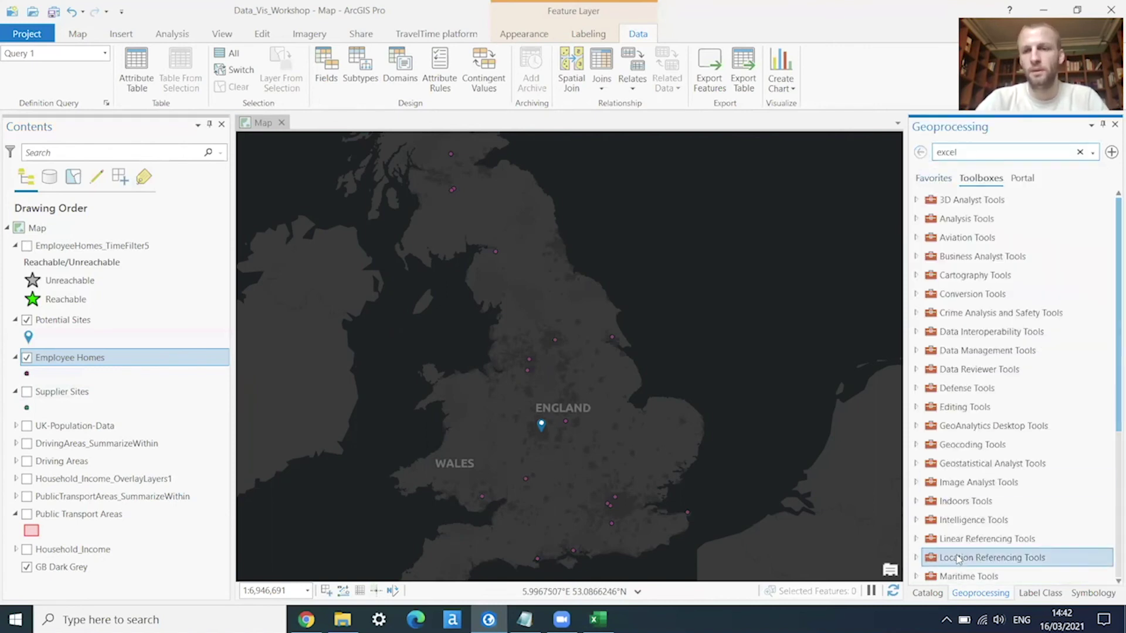
{"action": "left_click", "coordinate": [935, 593]}
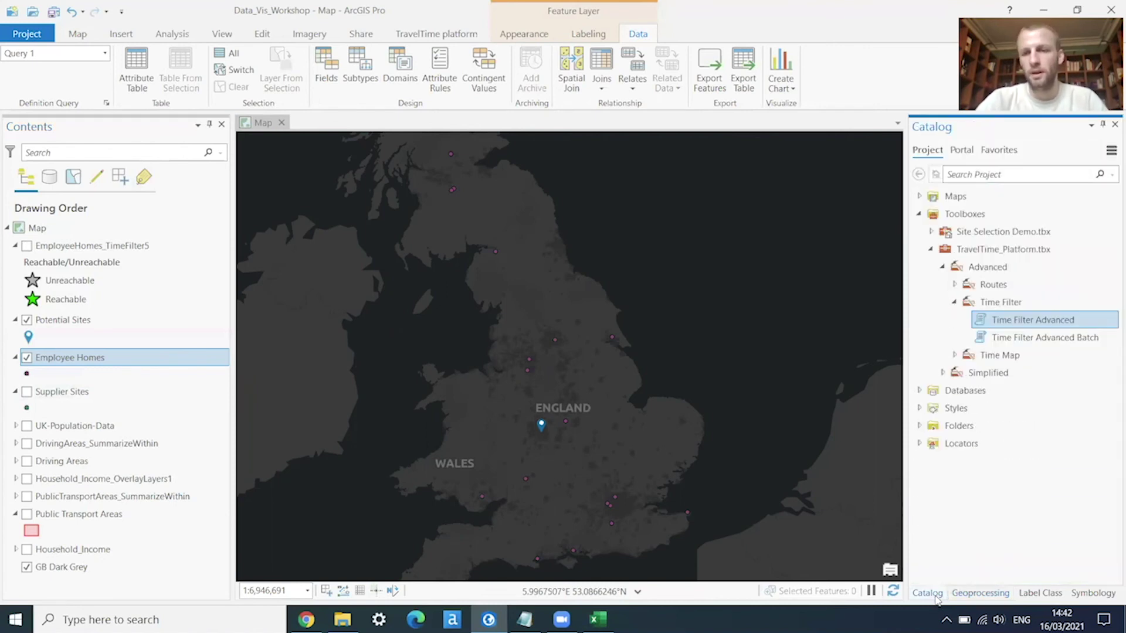
{"action": "left_click", "coordinate": [954, 302]}
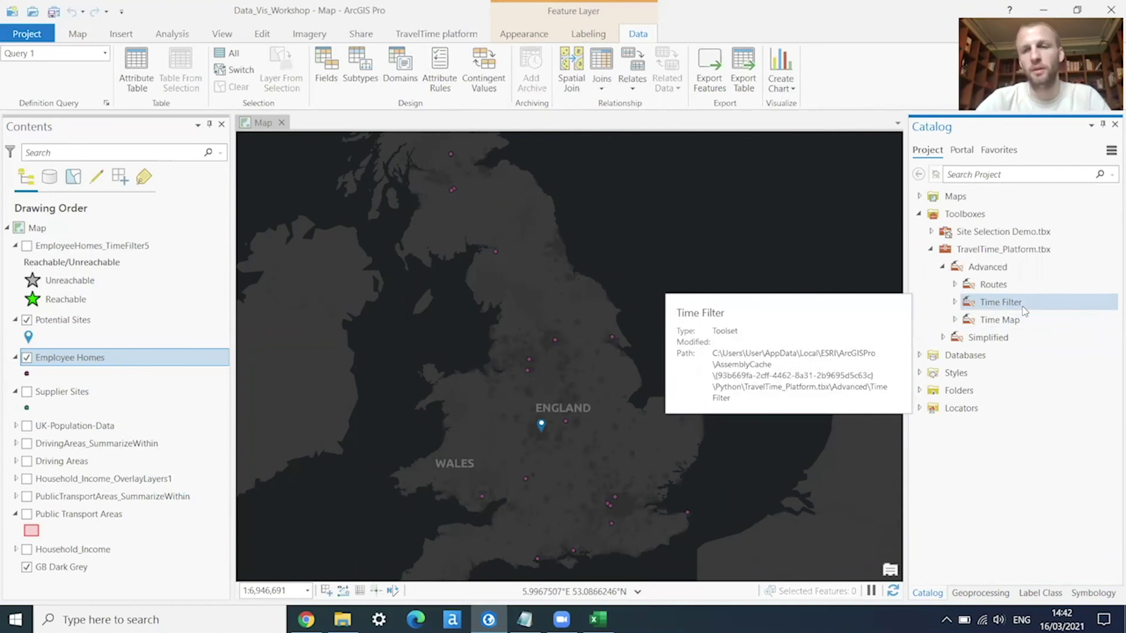
{"action": "double_click", "coordinate": [987, 286]}
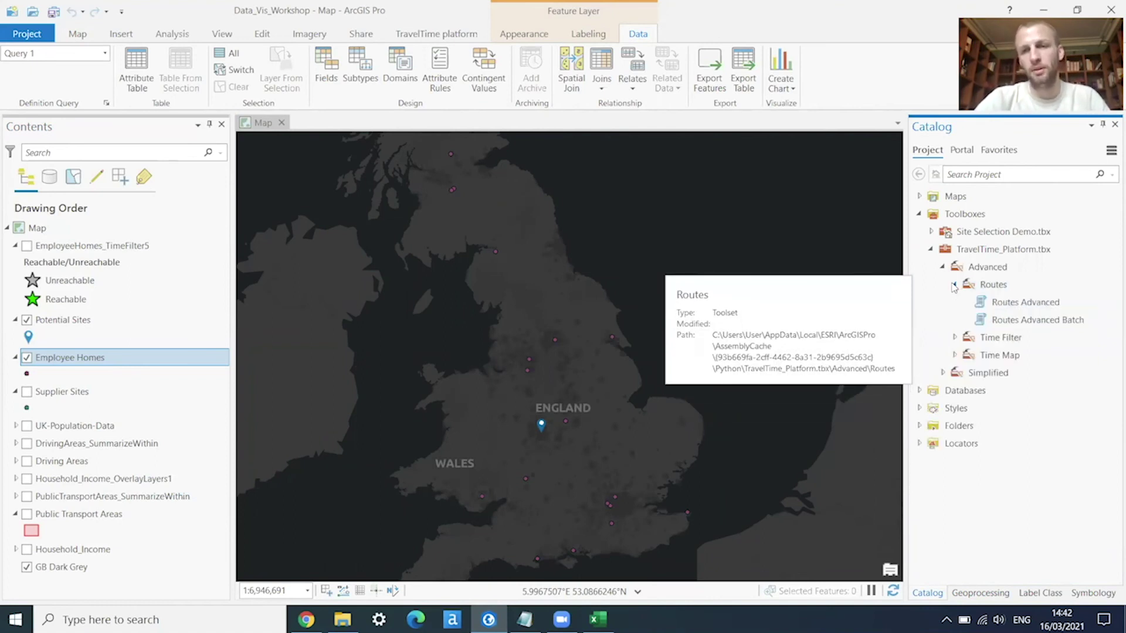
{"action": "double_click", "coordinate": [1019, 302]}
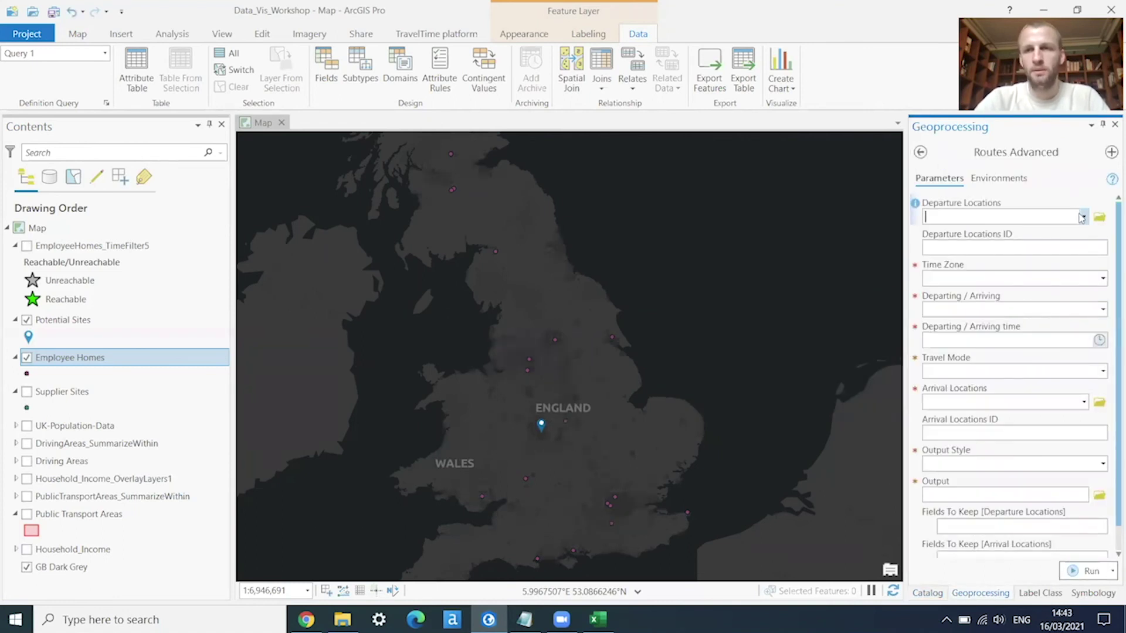
Set Employee Homes as the departure locations, using Postcode as the departure locations ID
{"action": "left_click", "coordinate": [1084, 218]}
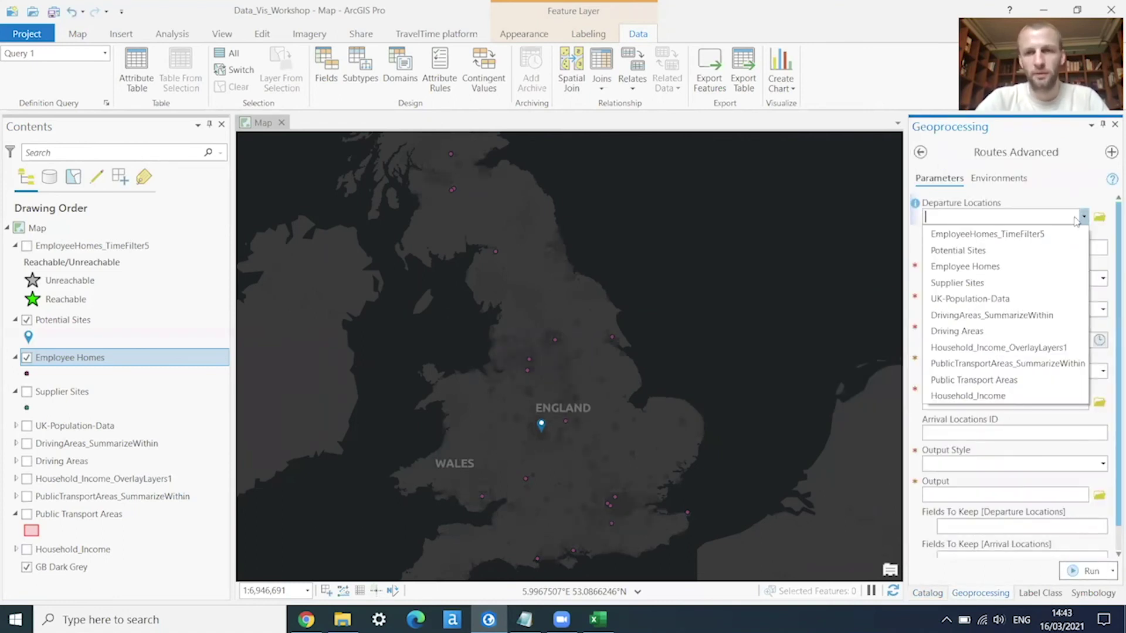
{"action": "left_click", "coordinate": [982, 267]}
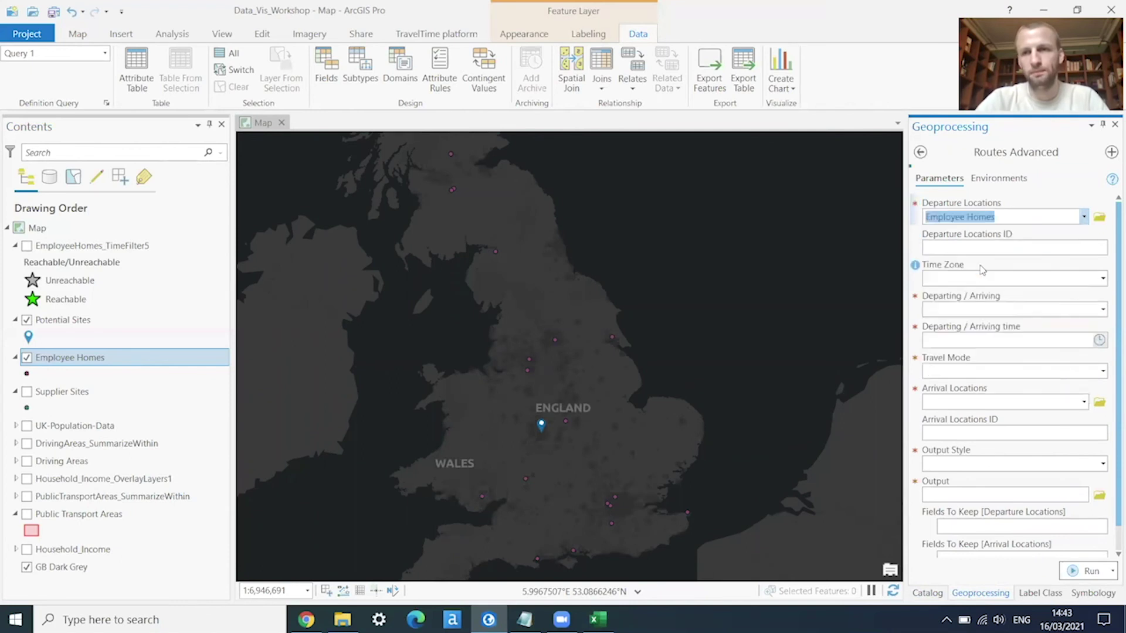
{"action": "left_click", "coordinate": [1103, 251]}
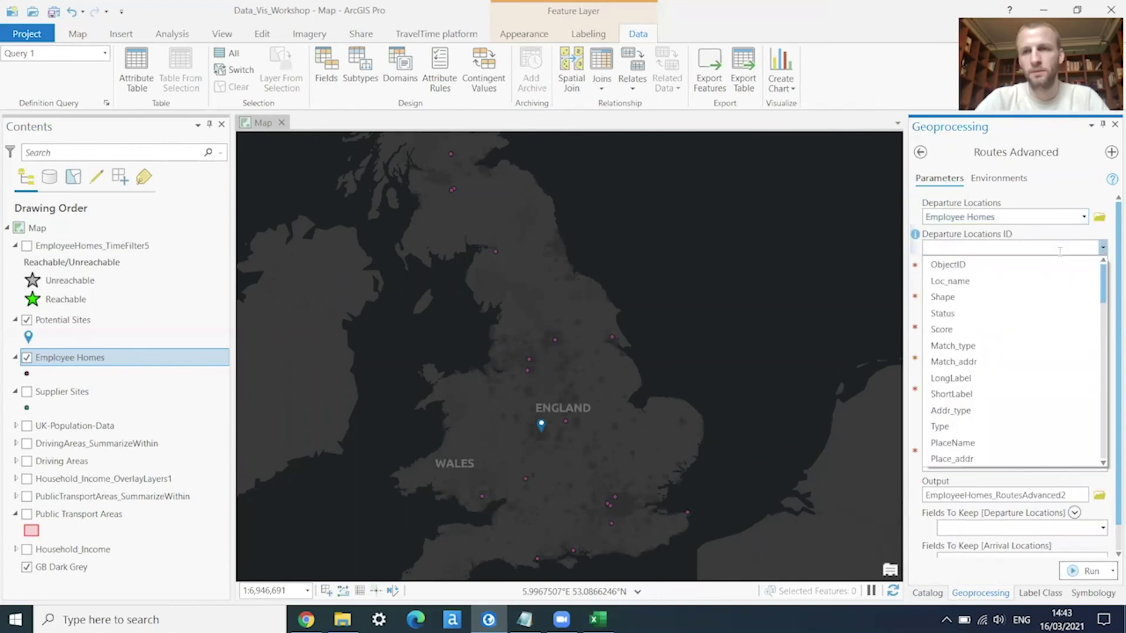
{"action": "left_click", "coordinate": [1104, 399]}
{"action": "left_click", "coordinate": [1105, 399]}
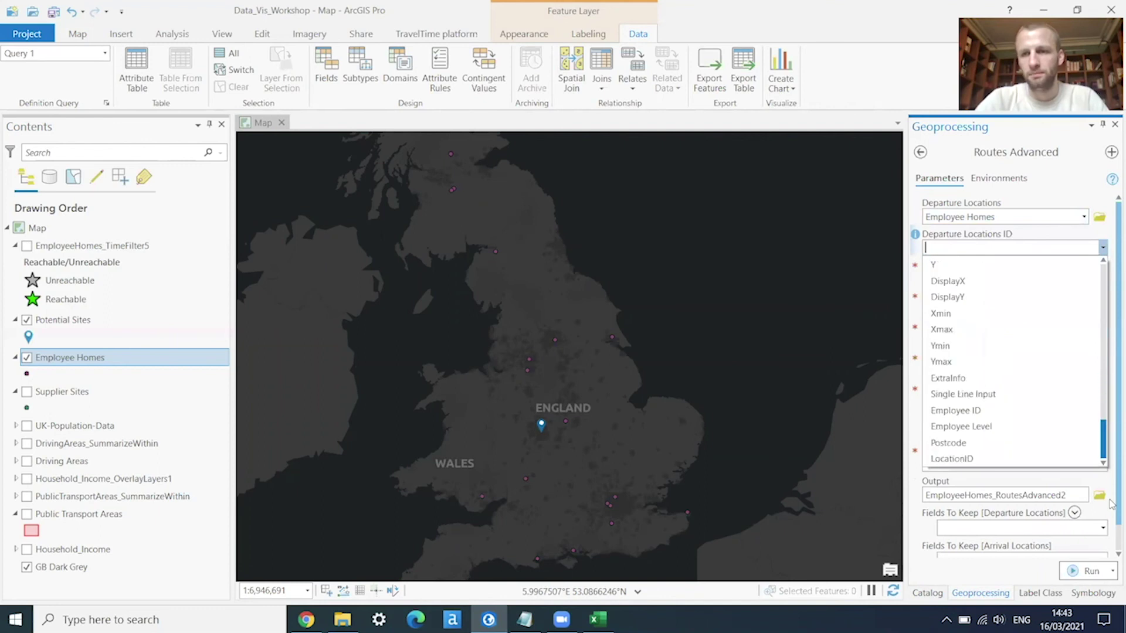
{"action": "left_click", "coordinate": [962, 443]}
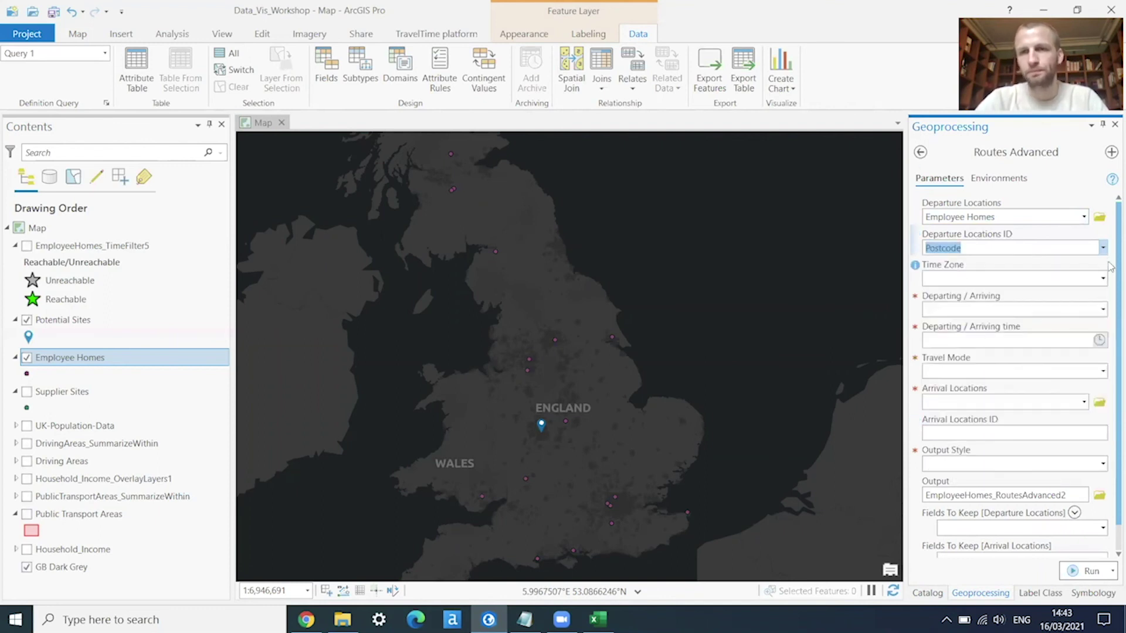
Set the time zone to UTC and the routes to an arrival time of 16/03/2021 09:00:00
{"action": "left_click", "coordinate": [933, 278]}
{"action": "type", "text": "UTC"}
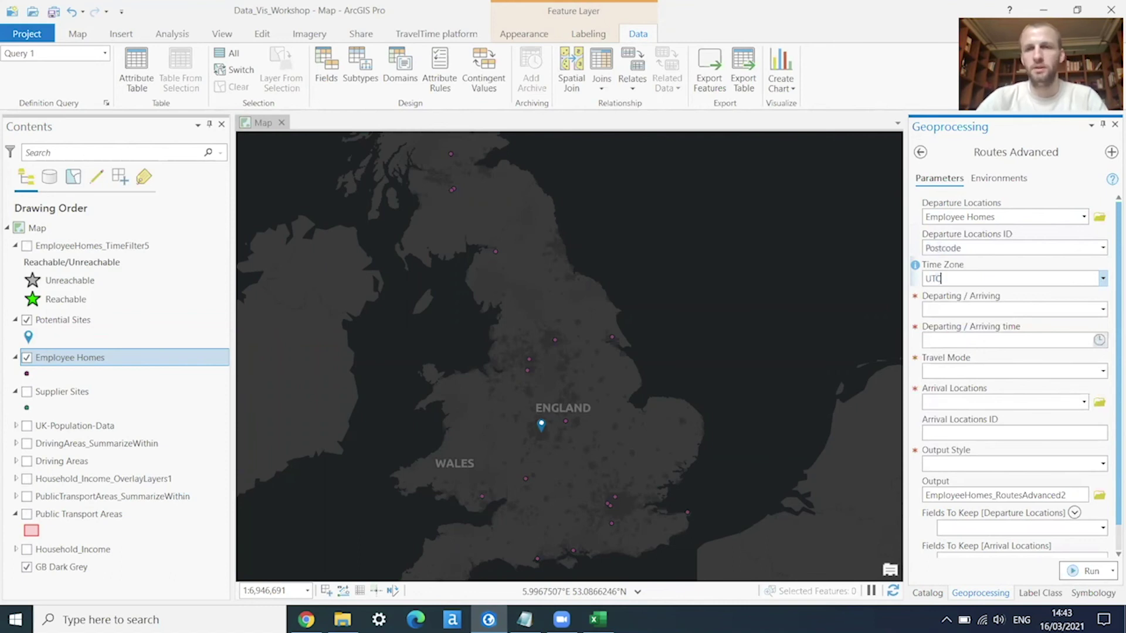
{"action": "left_click", "coordinate": [1102, 310]}
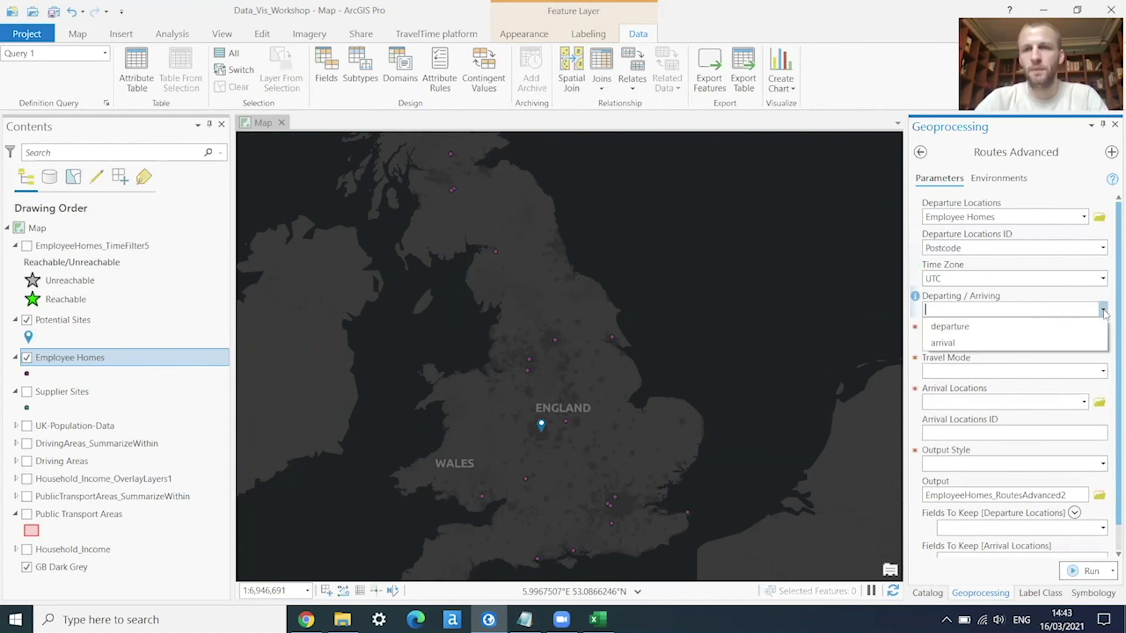
{"action": "left_click", "coordinate": [1077, 340]}
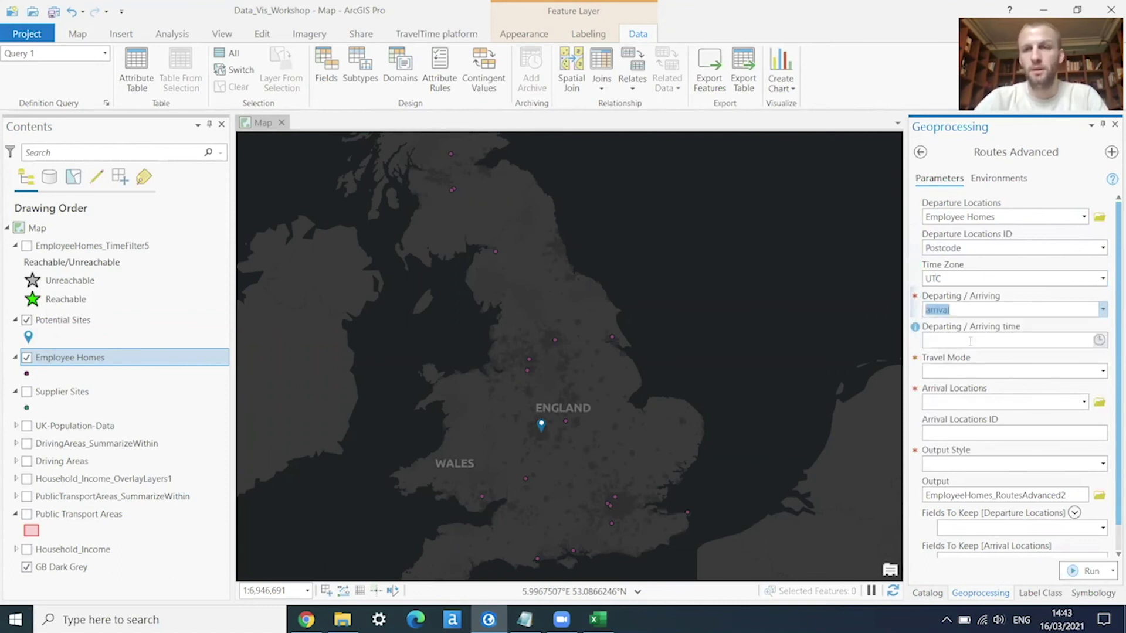
{"action": "left_click", "coordinate": [1099, 341]}
{"action": "left_click", "coordinate": [1051, 587]}
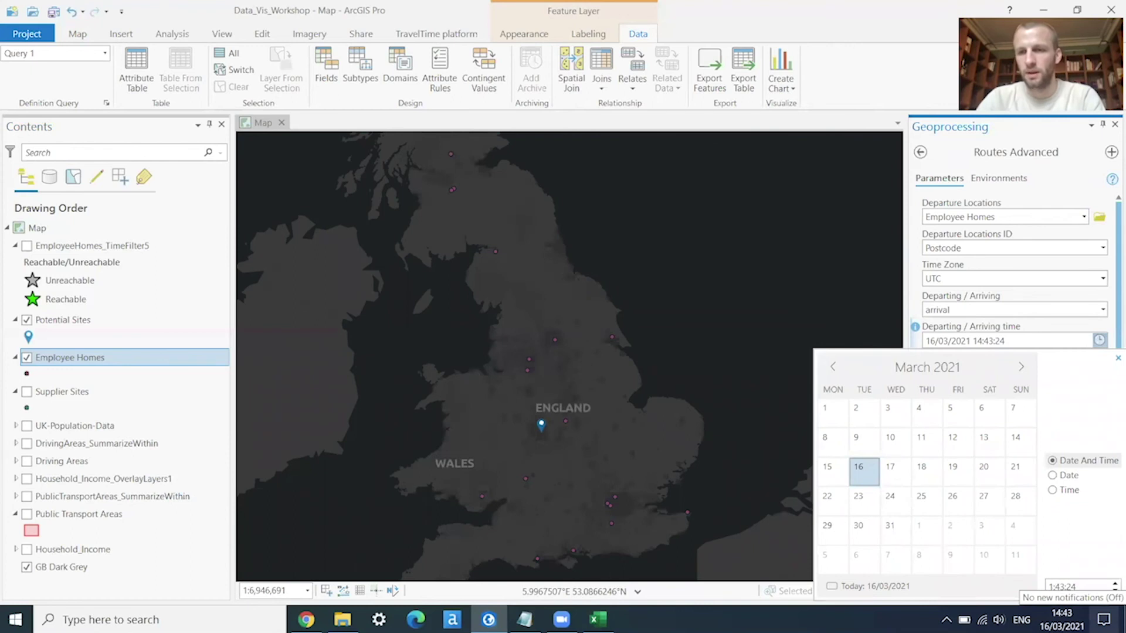
{"action": "type", "text": "09:00:00"}
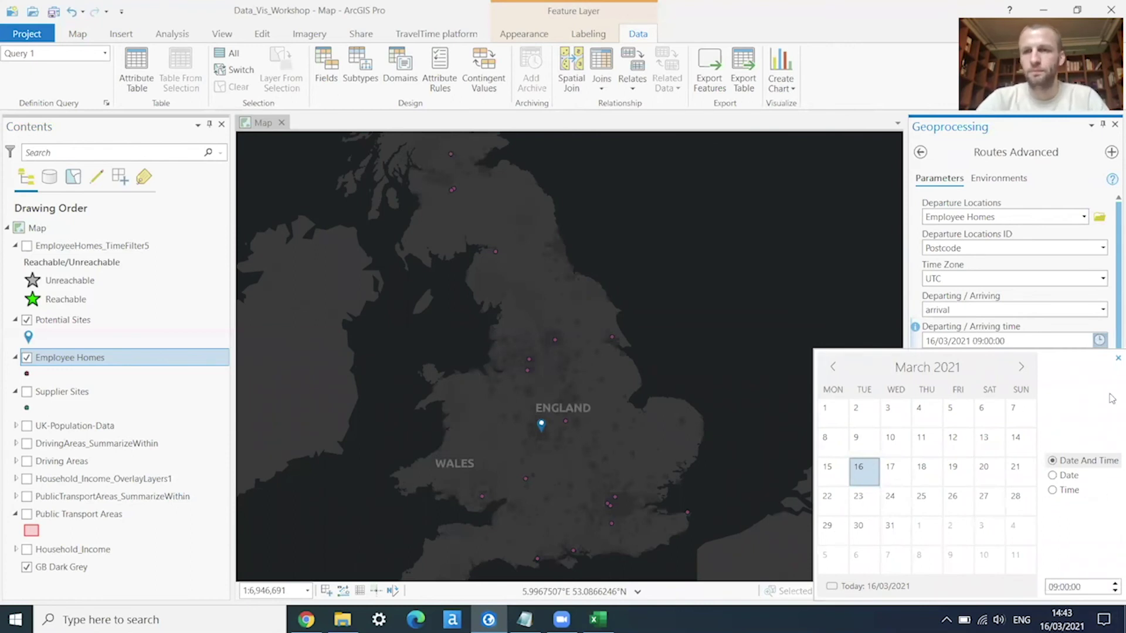
{"action": "left_click", "coordinate": [1116, 358]}
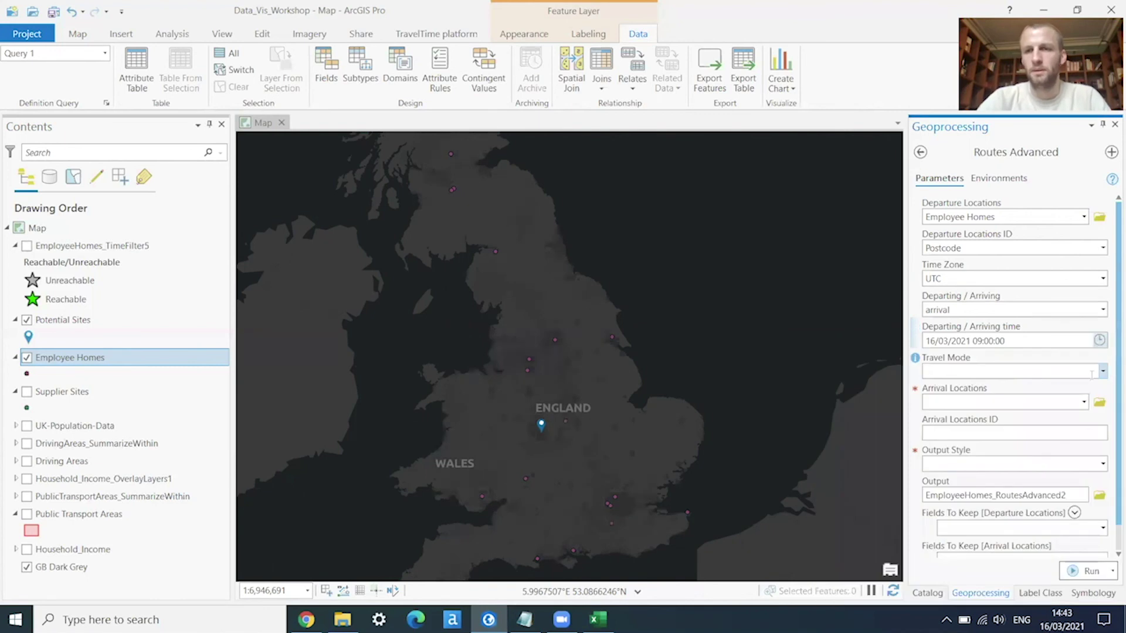
Set the travel mode to public_transport and the arrival locations to Potential Sites, with City as their ID
{"action": "left_click", "coordinate": [1102, 372]}
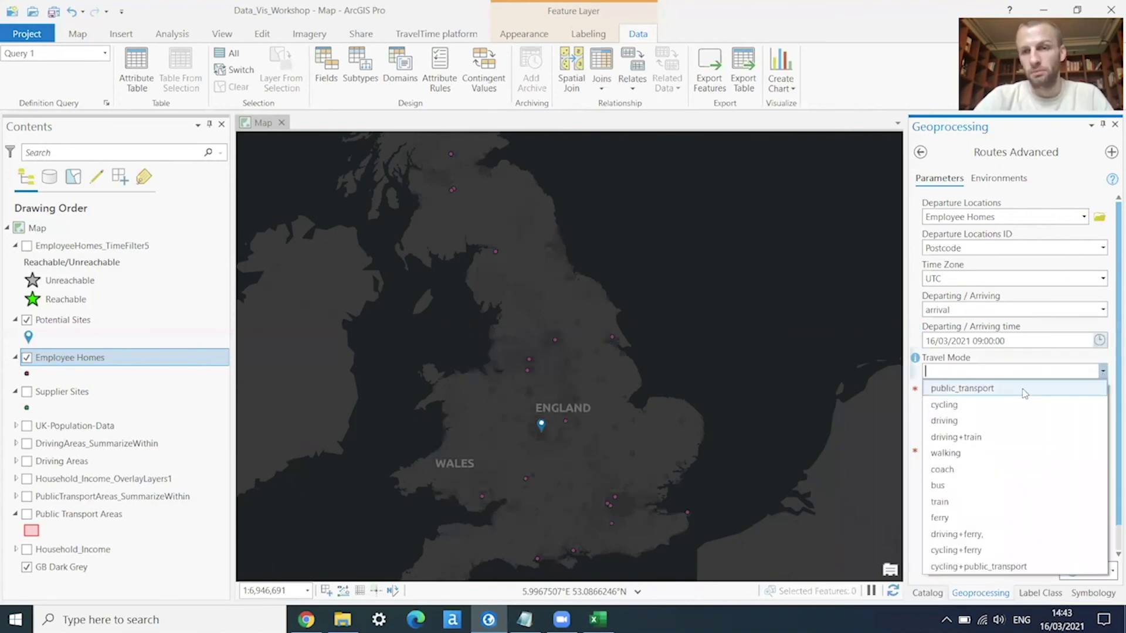
{"action": "left_click", "coordinate": [1023, 391]}
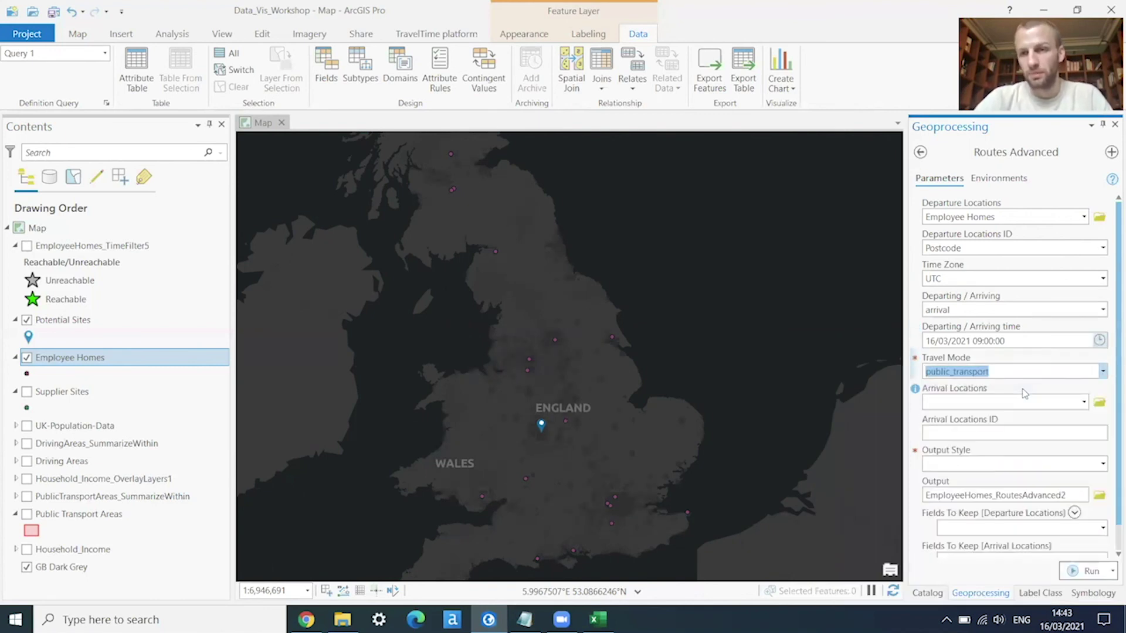
{"action": "left_click", "coordinate": [1084, 403]}
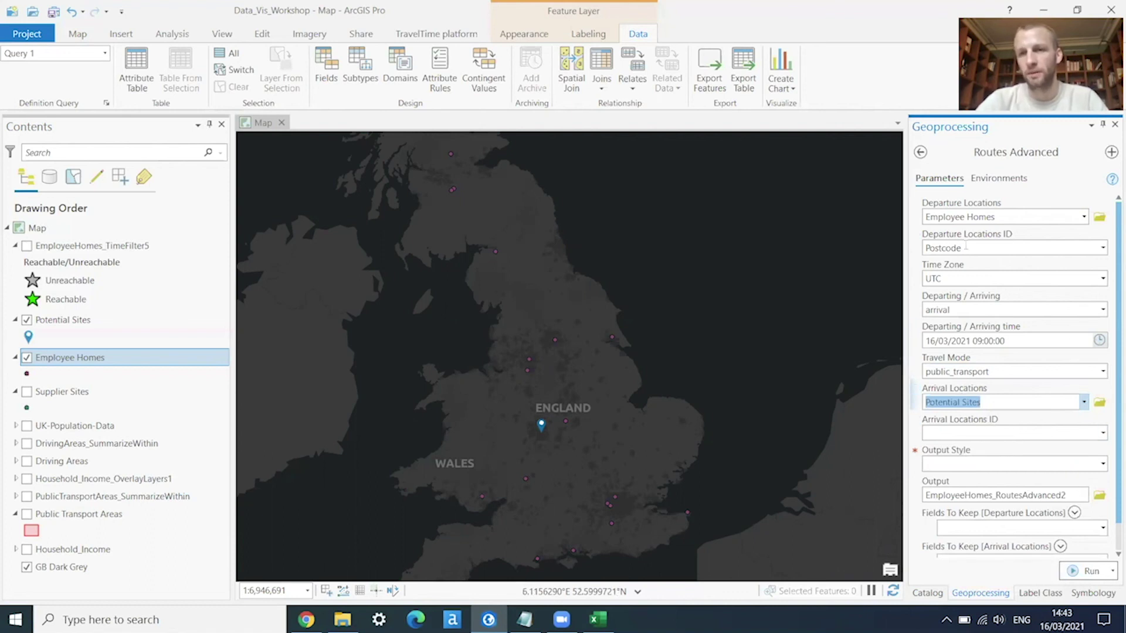
{"action": "left_click", "coordinate": [1103, 433]}
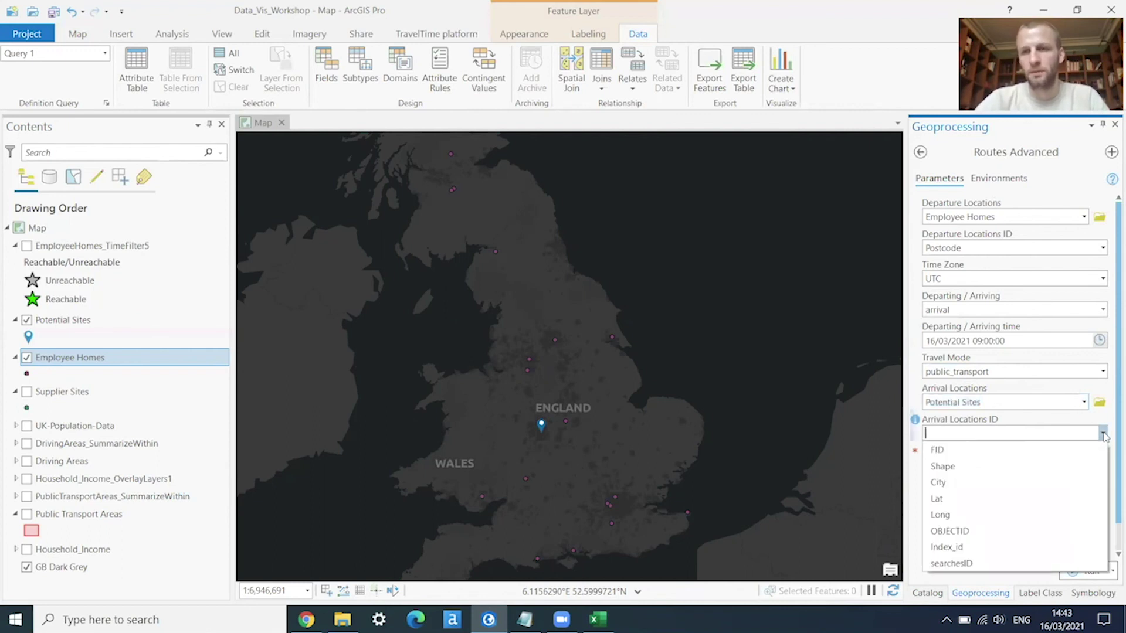
{"action": "left_click", "coordinate": [937, 482]}
Choose the By transport type output style and keep the Employee ID field from the departure locations
{"action": "left_click", "coordinate": [1103, 465]}
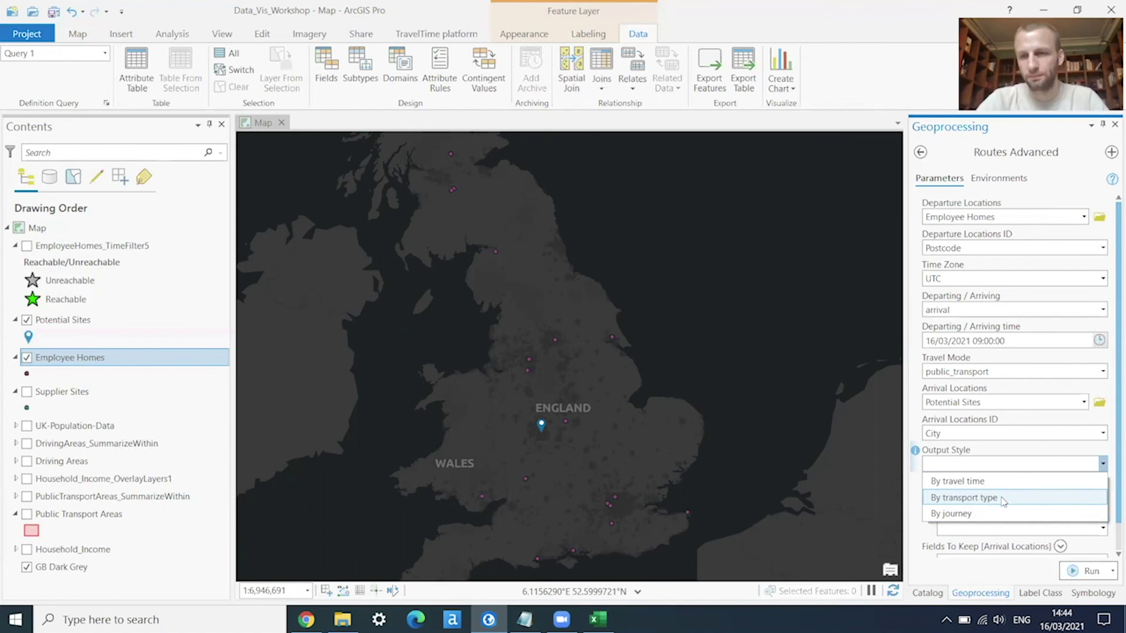
{"action": "left_click", "coordinate": [1002, 497]}
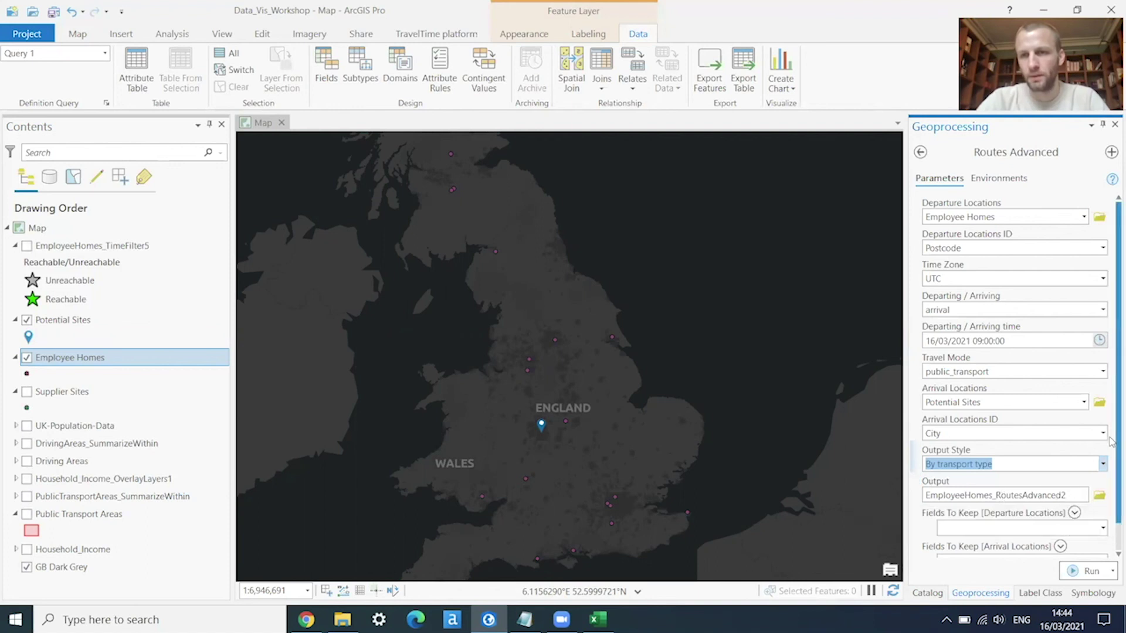
{"action": "scroll", "coordinate": [1111, 463], "scroll_direction": "down", "scroll_amount": 1}
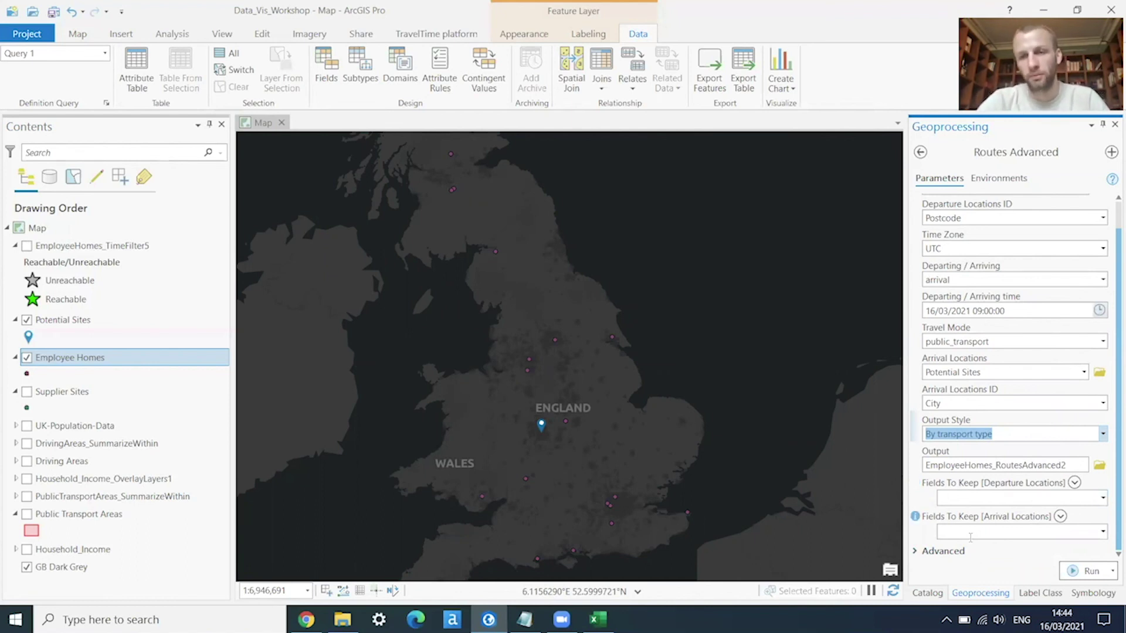
{"action": "left_click", "coordinate": [1103, 499]}
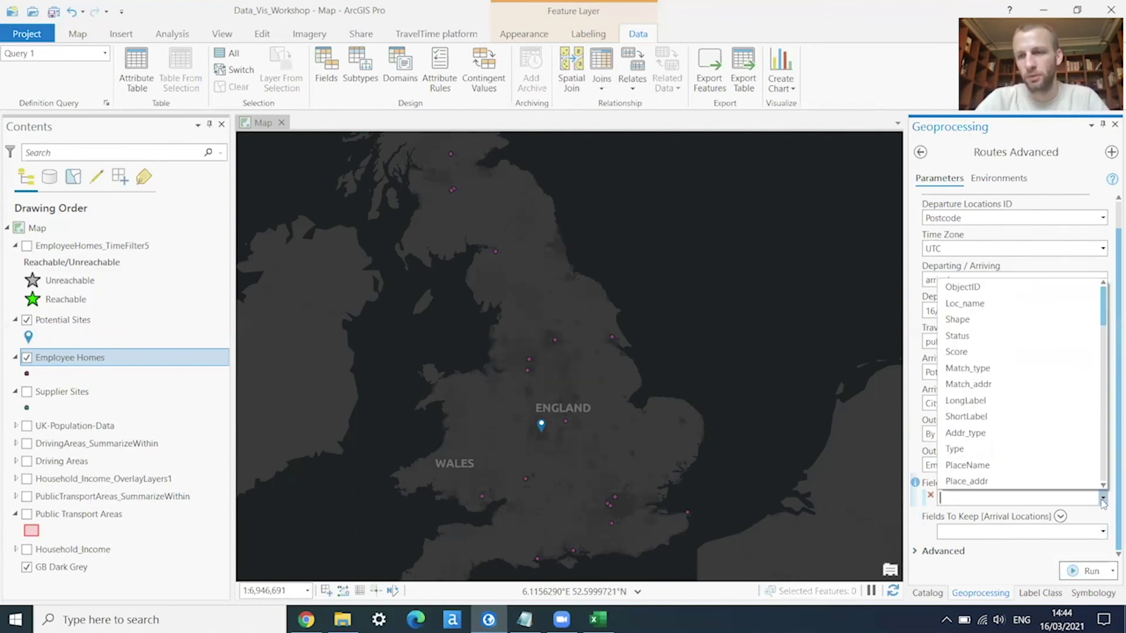
{"action": "left_click_drag", "start_coordinate": [1104, 313], "coordinate": [1104, 469]}
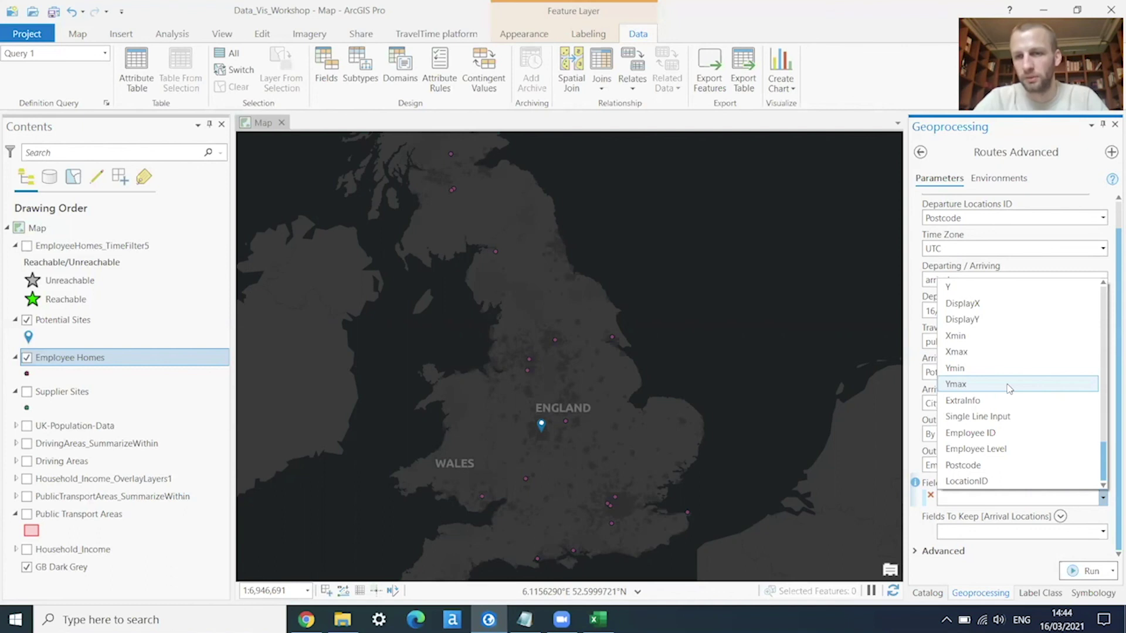
{"action": "left_click", "coordinate": [964, 466]}
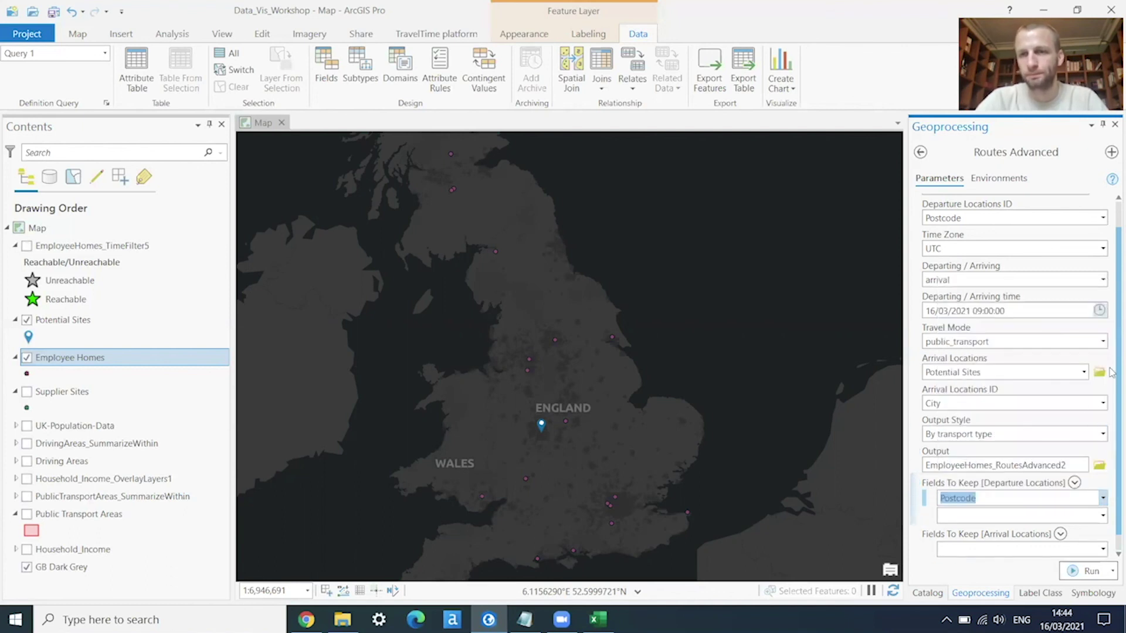
{"action": "left_click", "coordinate": [1105, 498]}
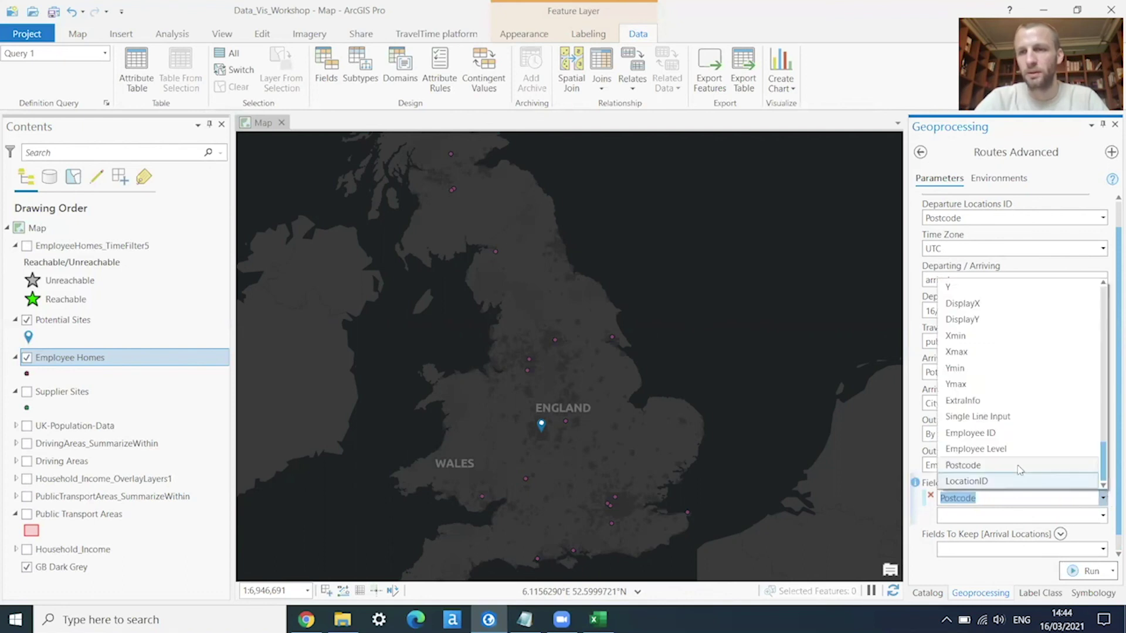
{"action": "left_click", "coordinate": [1020, 433]}
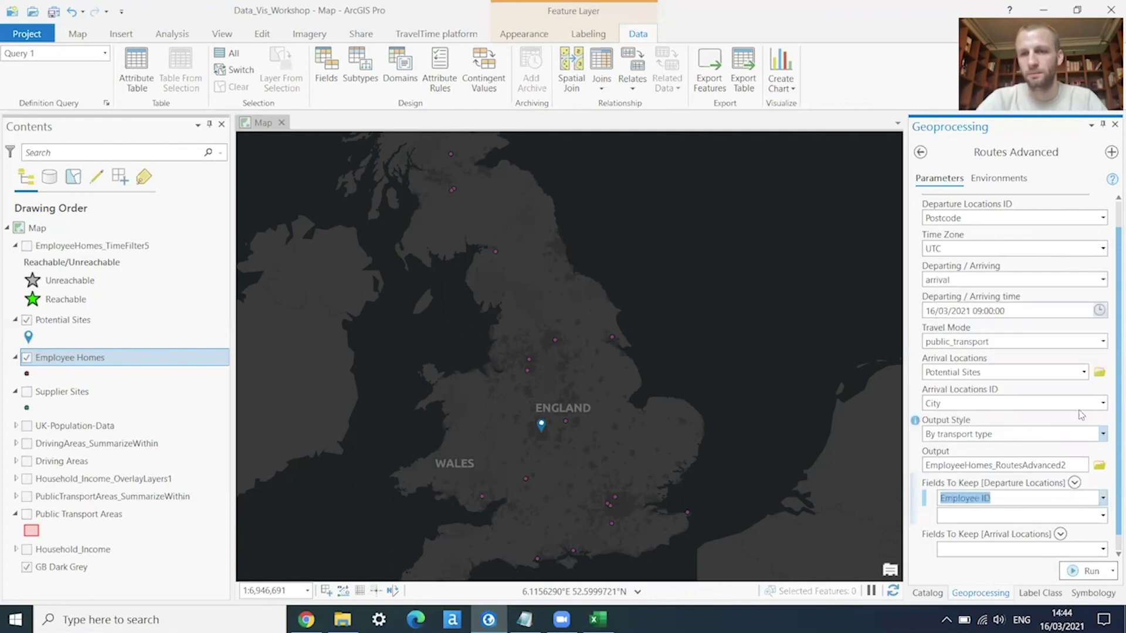
Set the walking time to 15 in the advanced parameters and run the Routes Advanced tool
{"action": "scroll", "coordinate": [1109, 455], "scroll_direction": "down", "scroll_amount": 1}
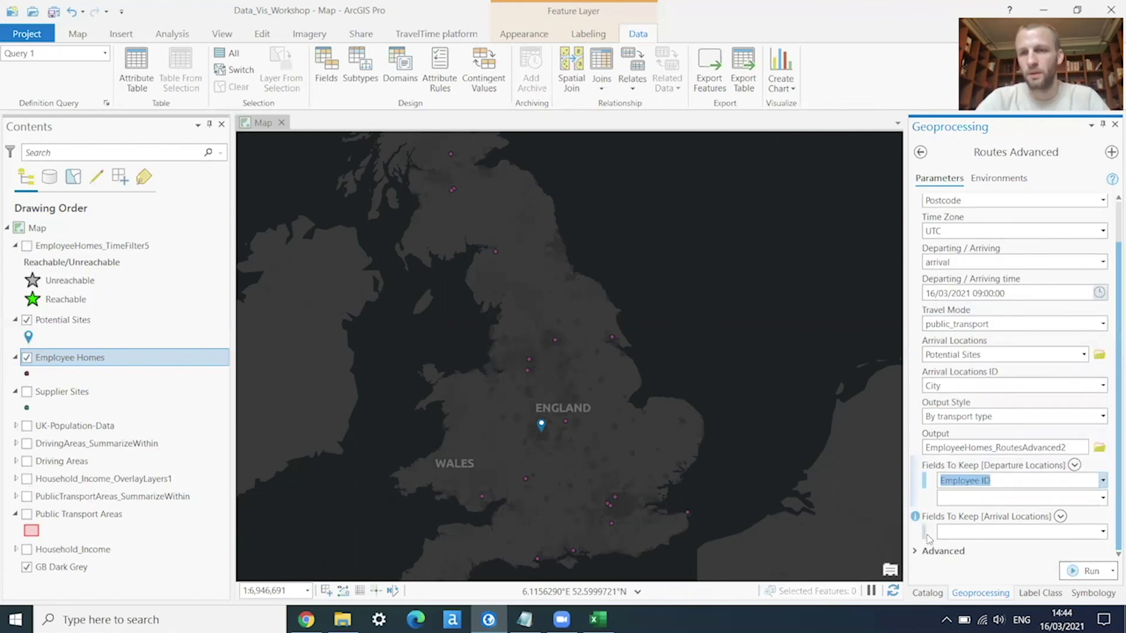
{"action": "left_click", "coordinate": [917, 552]}
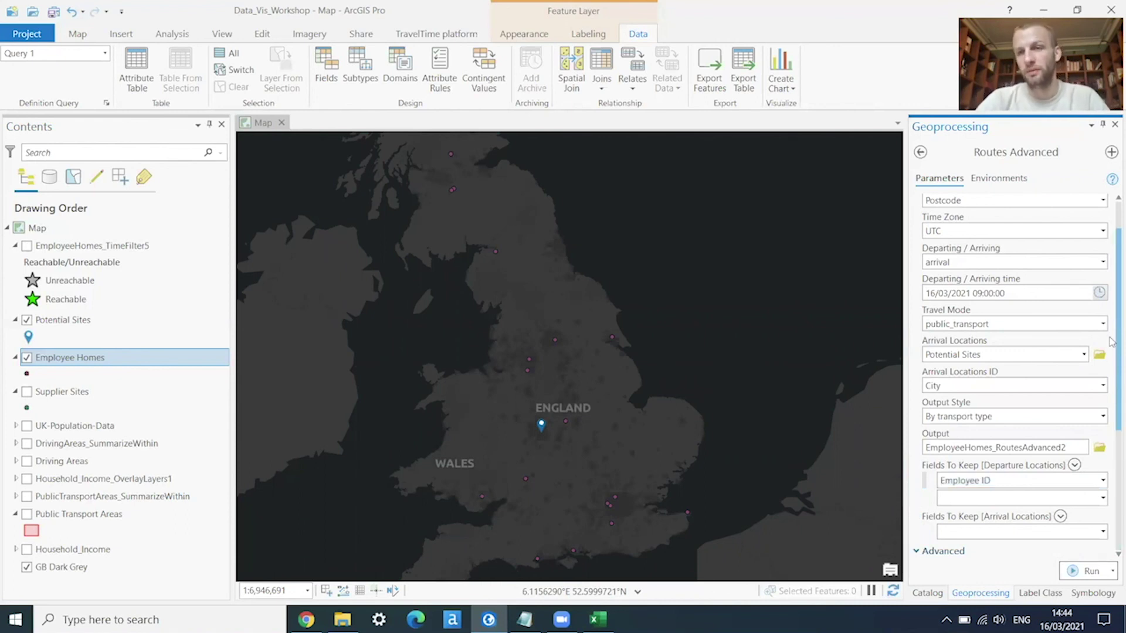
{"action": "scroll", "coordinate": [1110, 410], "scroll_direction": "down", "scroll_amount": 5}
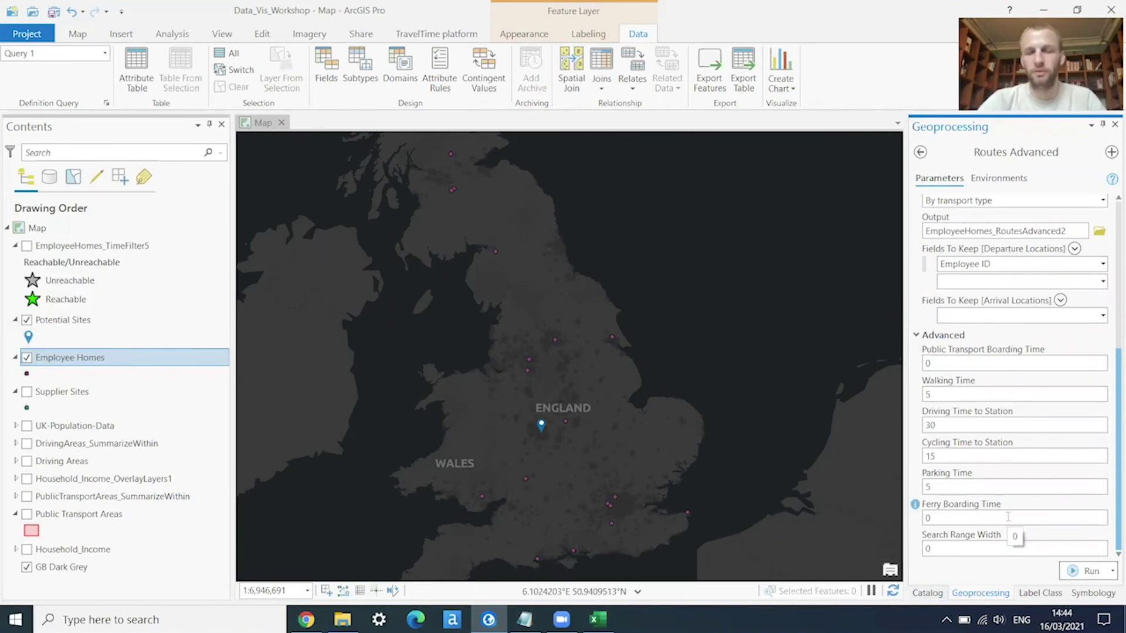
{"action": "left_click", "coordinate": [927, 394]}
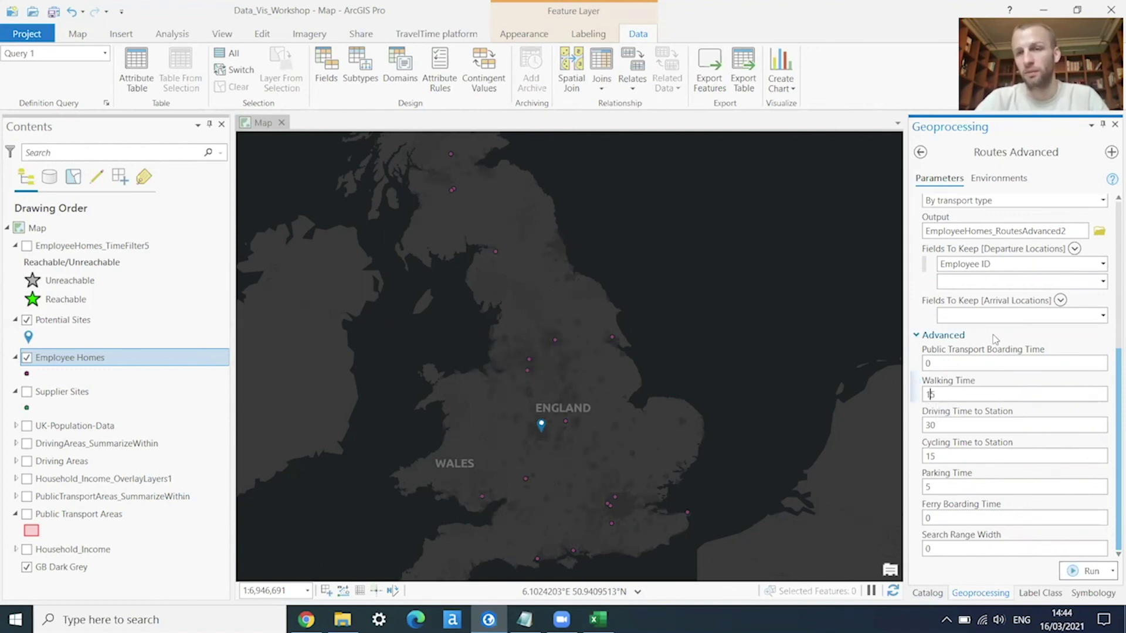
{"action": "left_click", "coordinate": [916, 336]}
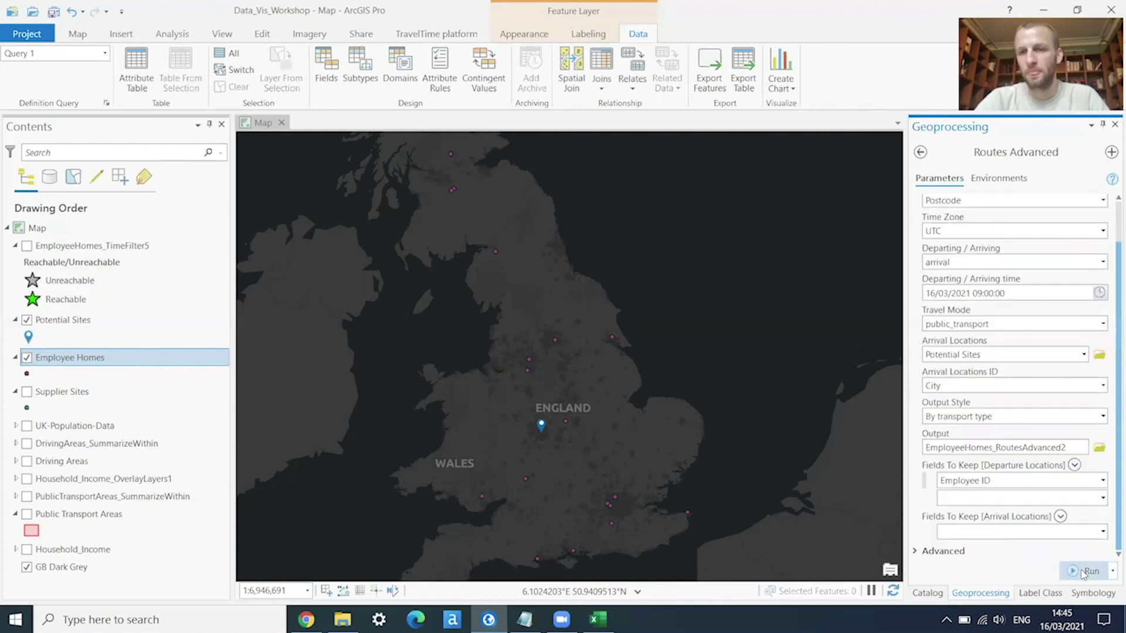
{"action": "left_click", "coordinate": [1083, 571]}
{"action": "mouse_move", "coordinate": [1084, 574]}
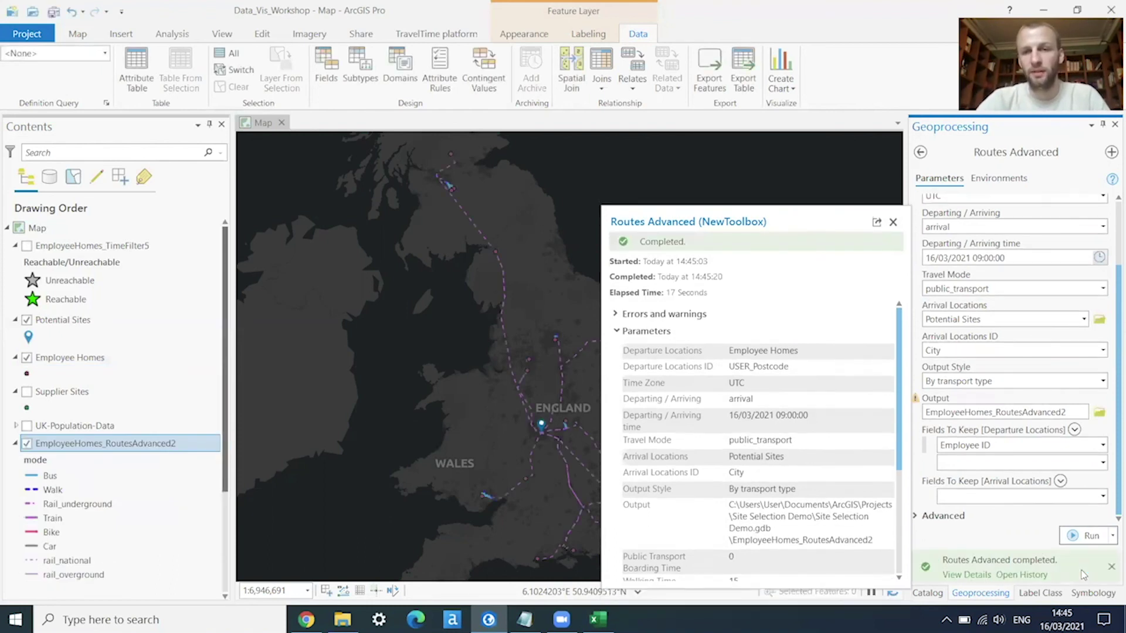
{"action": "left_click", "coordinate": [892, 217]}
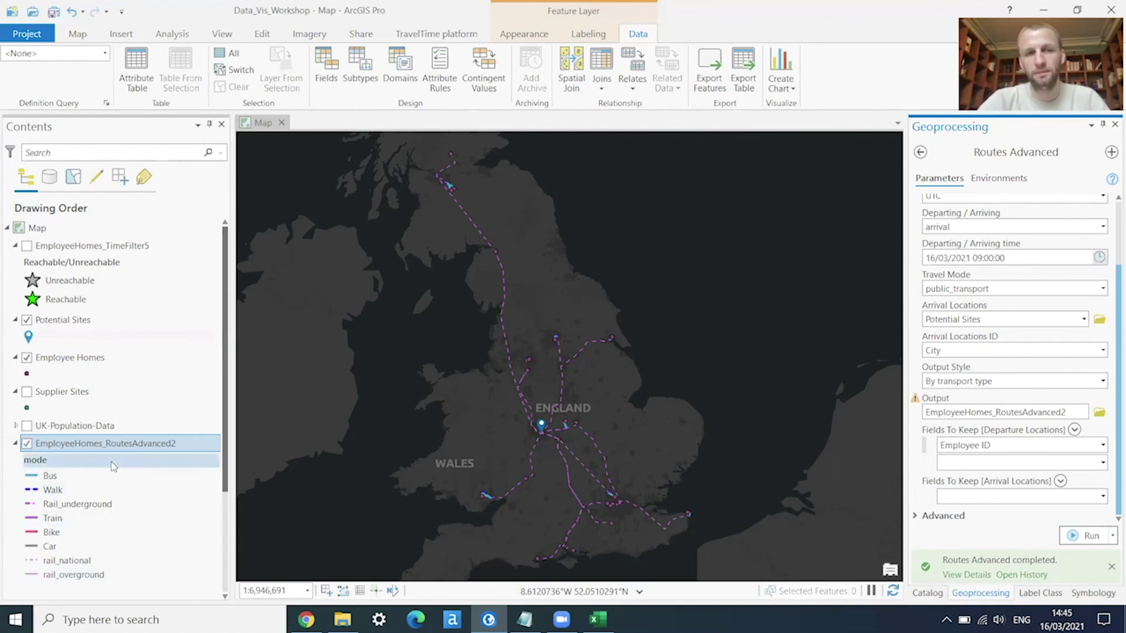
Open the EmployeeHomes_RoutesAdvanced2 attribute table, widen the directions column and examine the route records through to the Employee ID field
{"action": "right_click", "coordinate": [128, 448]}
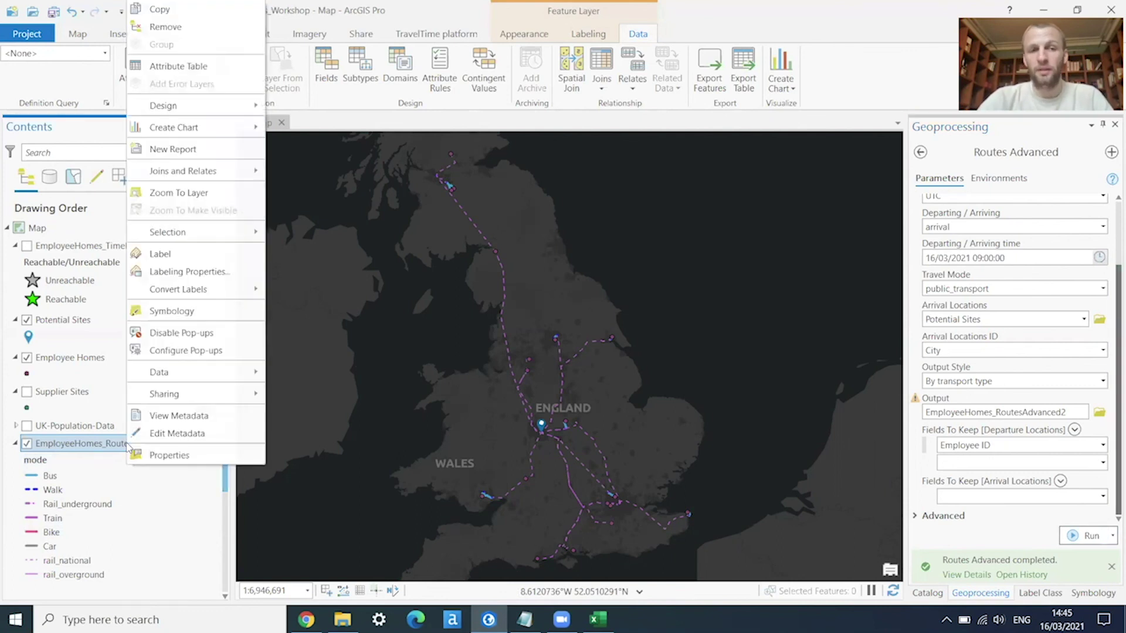
{"action": "left_click", "coordinate": [203, 67]}
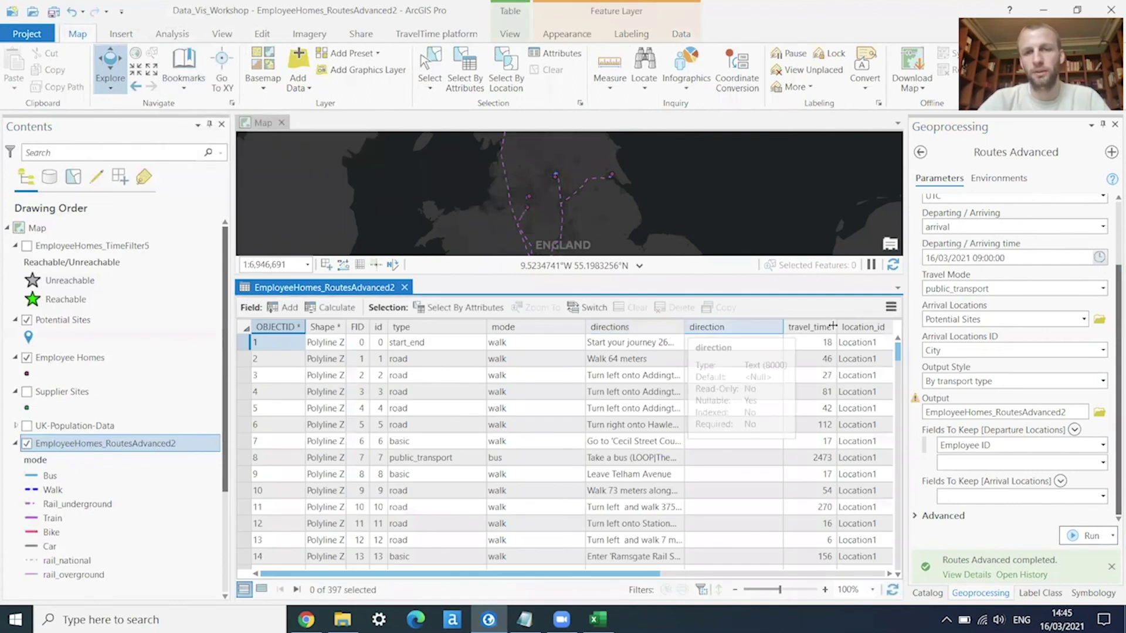
{"action": "left_click_drag", "start_coordinate": [684, 327], "coordinate": [844, 323]}
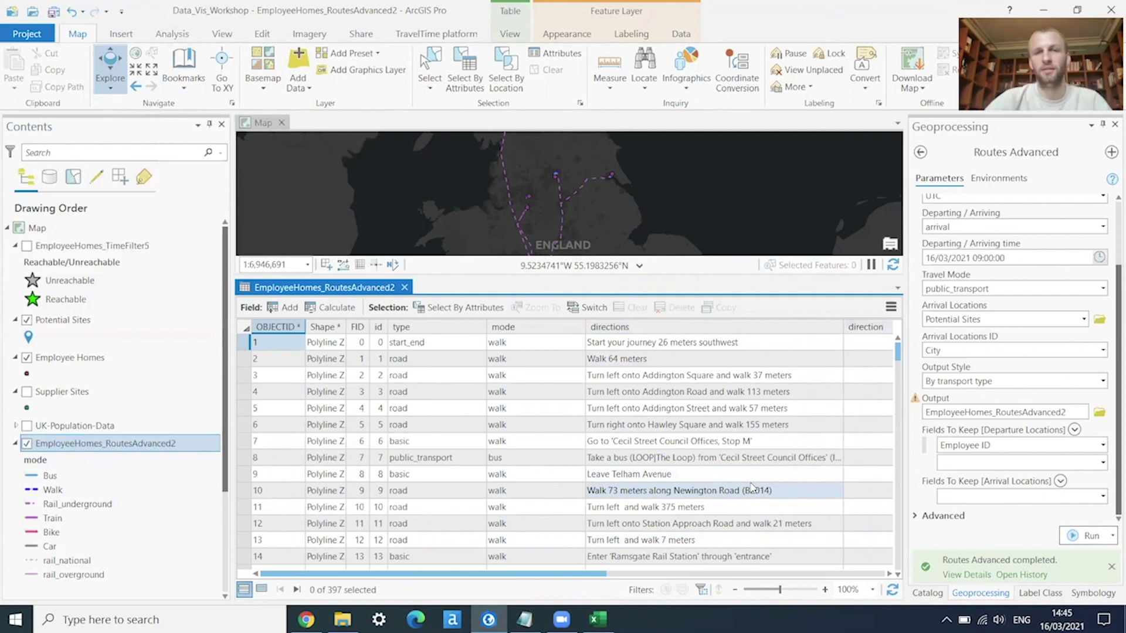
{"action": "left_click_drag", "start_coordinate": [898, 400], "coordinate": [898, 472]}
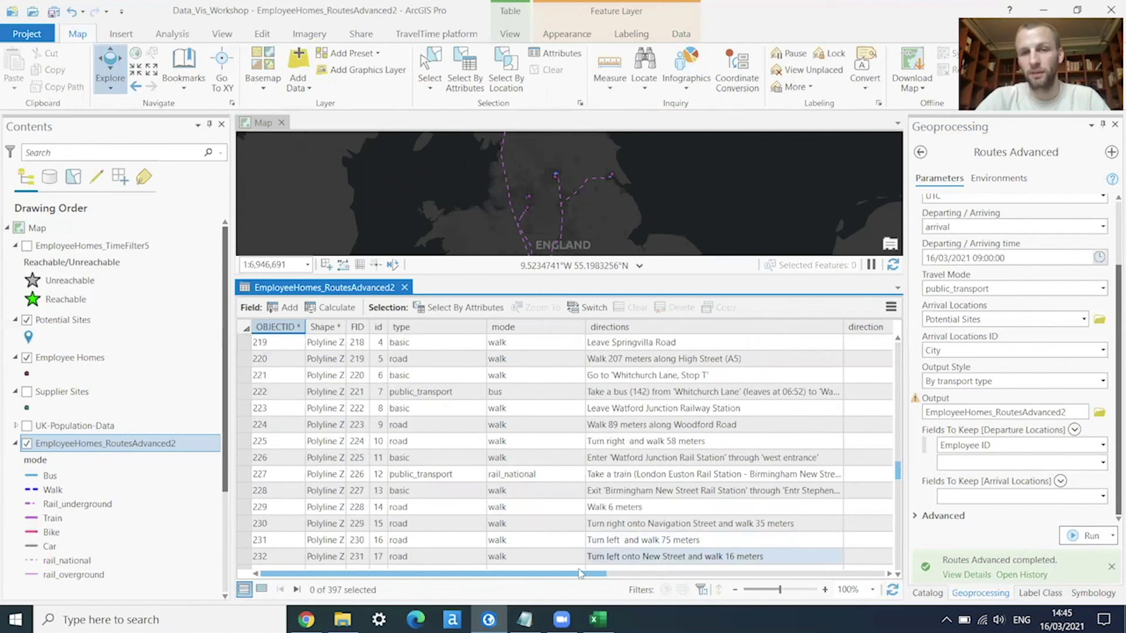
{"action": "left_click", "coordinate": [770, 573]}
{"action": "left_click", "coordinate": [769, 573]}
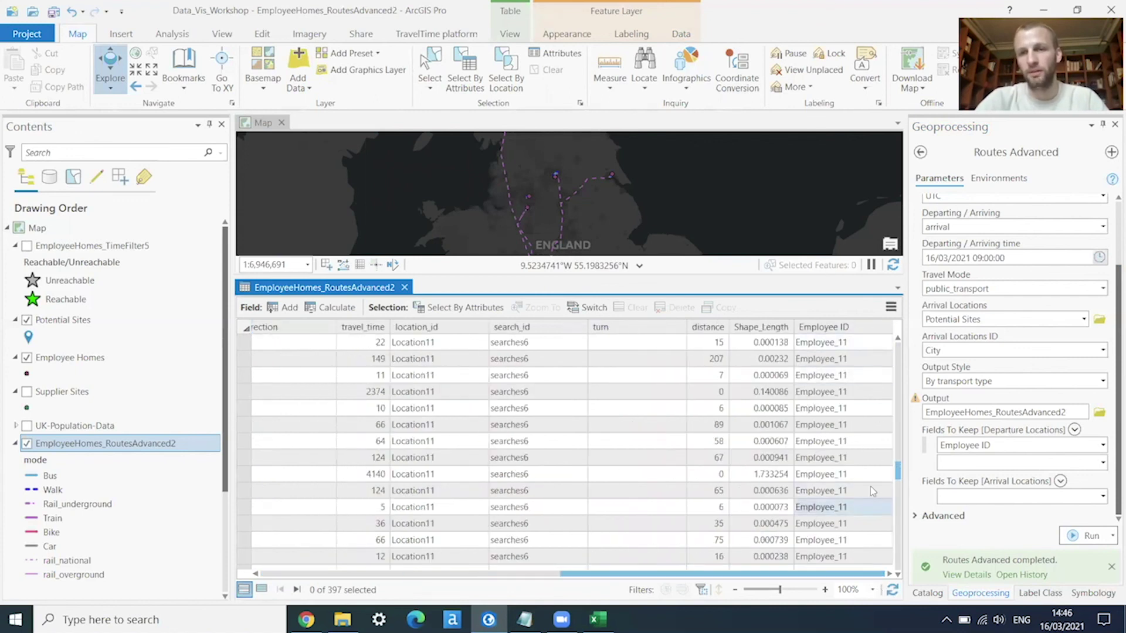
Review the remaining route records in the EmployeeHomes_RoutesAdvanced2 attribute table and close the table
{"action": "scroll", "coordinate": [898, 486], "scroll_direction": "down", "scroll_amount": 2}
{"action": "scroll", "coordinate": [898, 490], "scroll_direction": "down", "scroll_amount": 5}
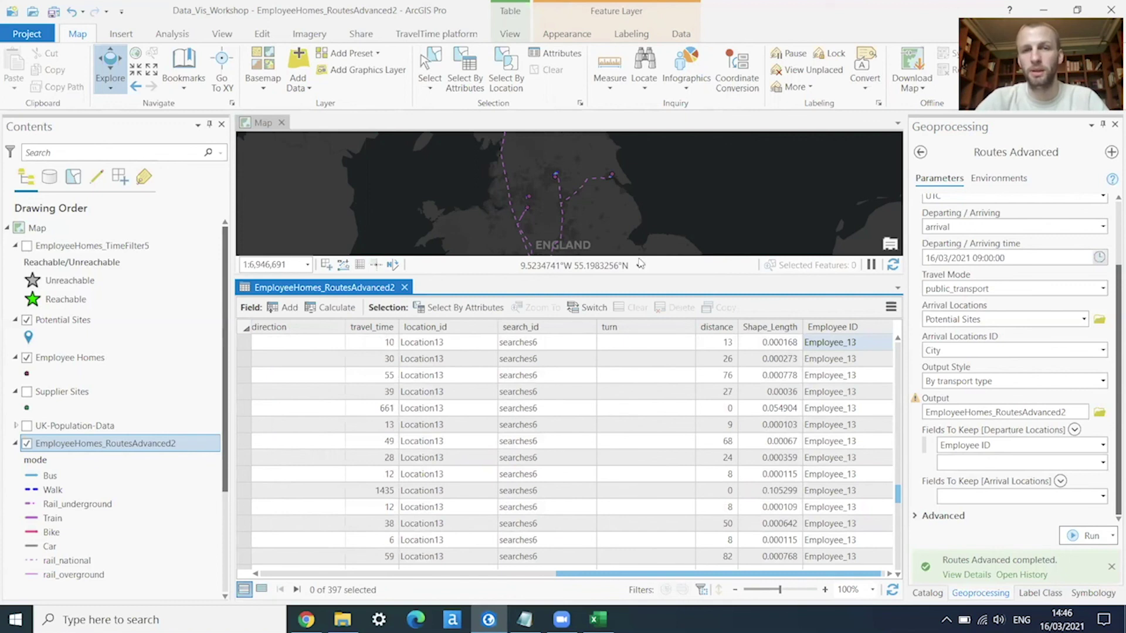
{"action": "left_click", "coordinate": [404, 287]}
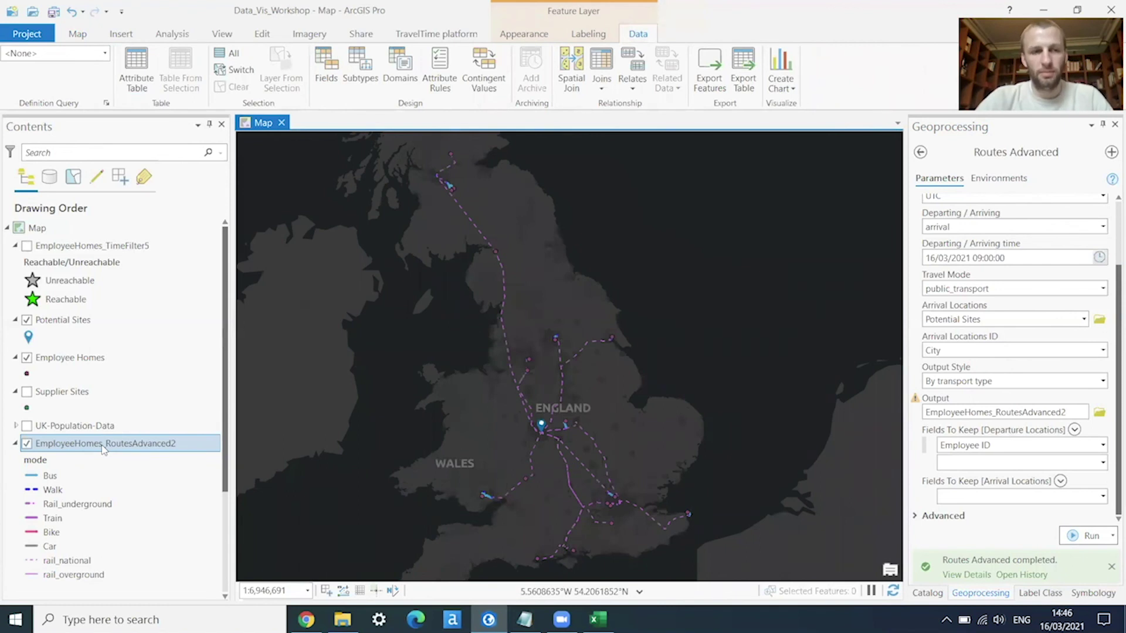
Hide the EmployeeHomes_RoutesAdvanced2 and Employee Homes layers and show the Supplier Sites layer
{"action": "right_click", "coordinate": [104, 449]}
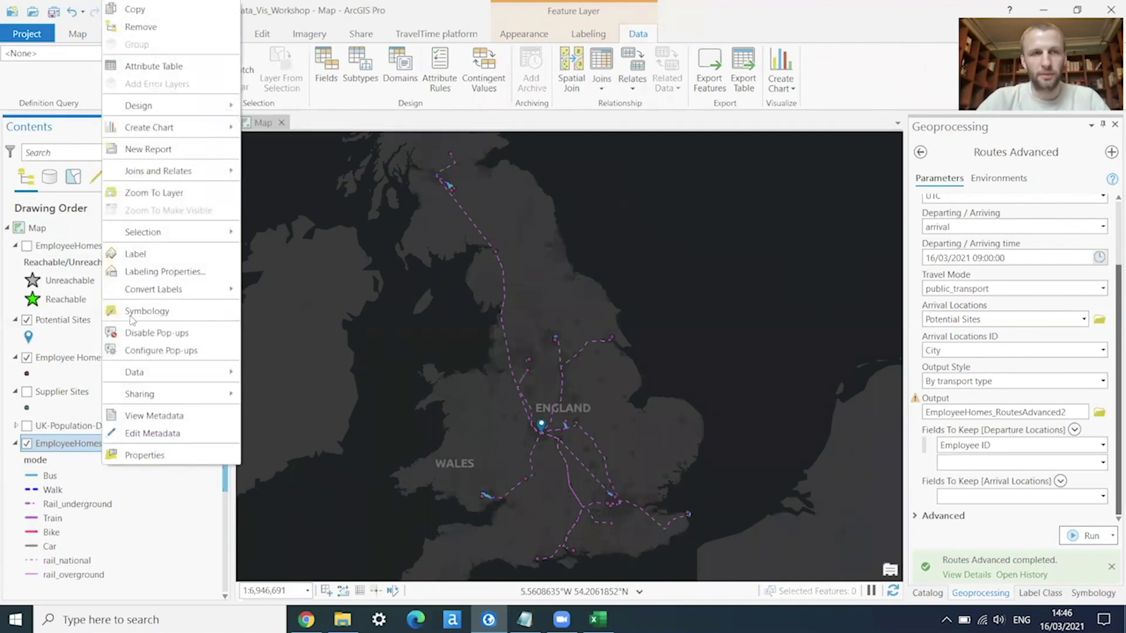
{"action": "left_click", "coordinate": [28, 443]}
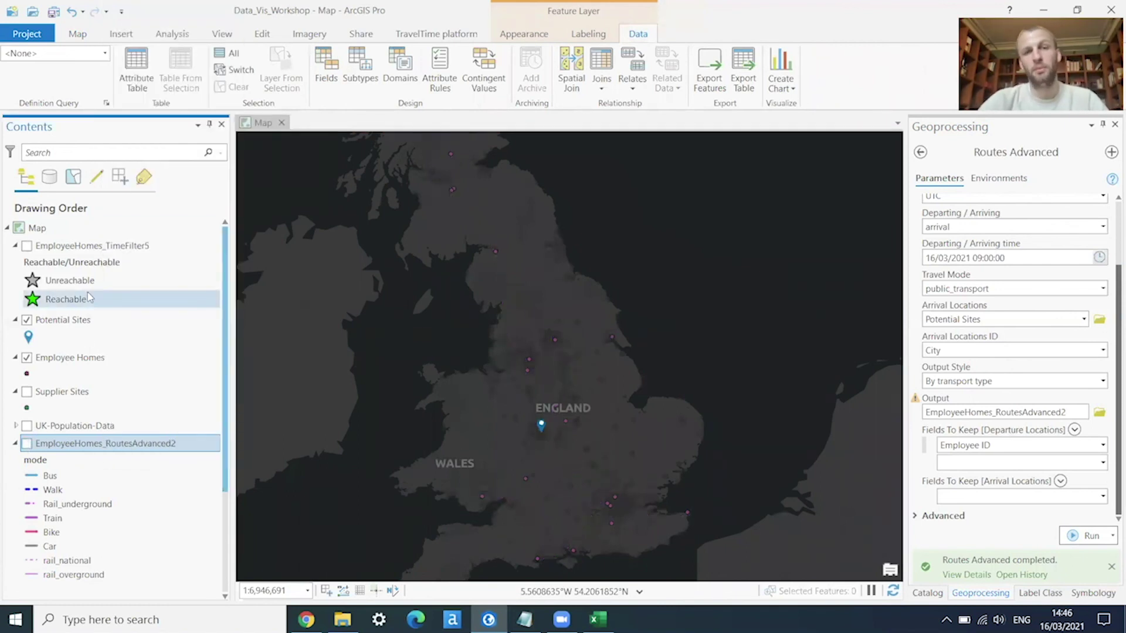
{"action": "left_click", "coordinate": [28, 392]}
{"action": "left_click", "coordinate": [27, 357]}
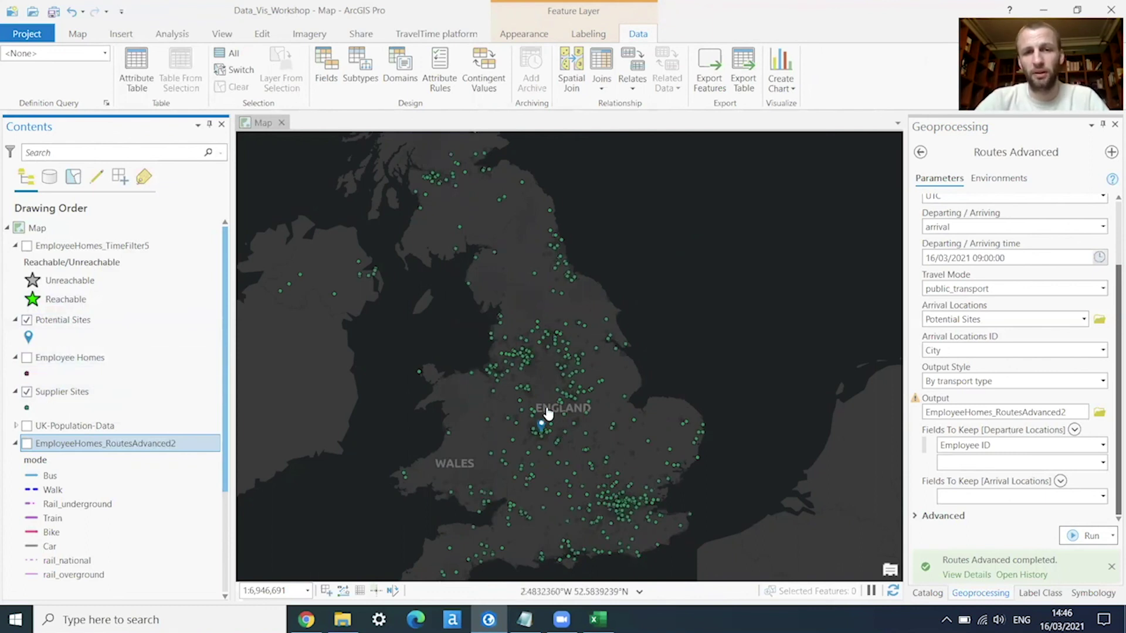
Open the TravelTime Quick Time Map tool and place its dialog clear of the Birmingham site marker
{"action": "left_click_drag", "start_coordinate": [560, 452], "coordinate": [663, 395]}
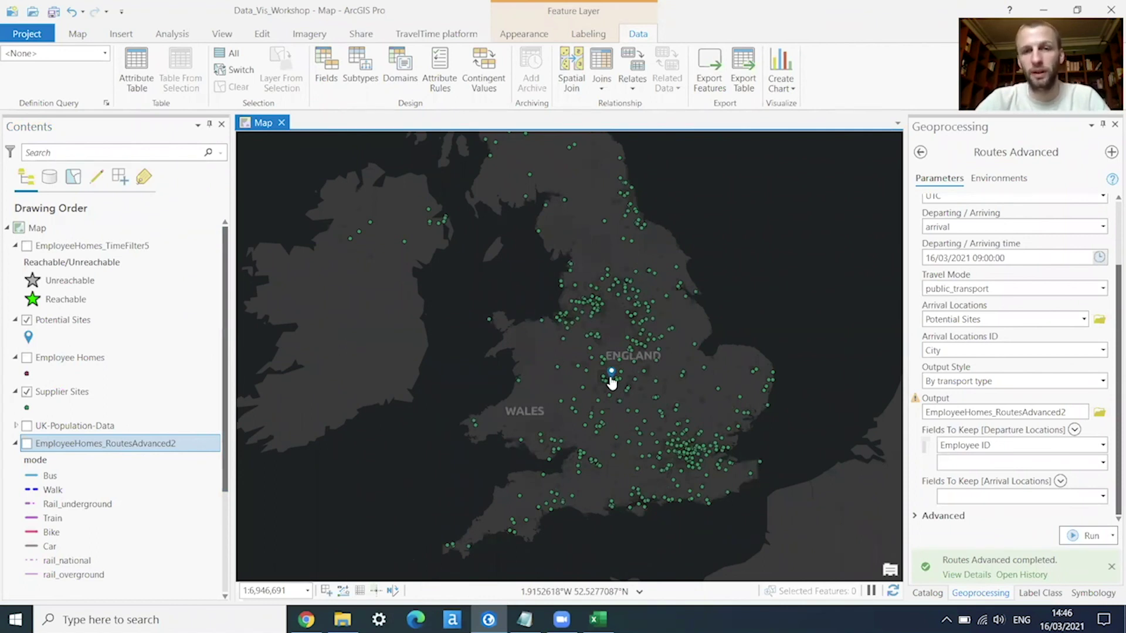
{"action": "scroll", "coordinate": [612, 382], "scroll_direction": "up", "scroll_amount": 5}
{"action": "scroll", "coordinate": [628, 433], "scroll_direction": "up", "scroll_amount": 3}
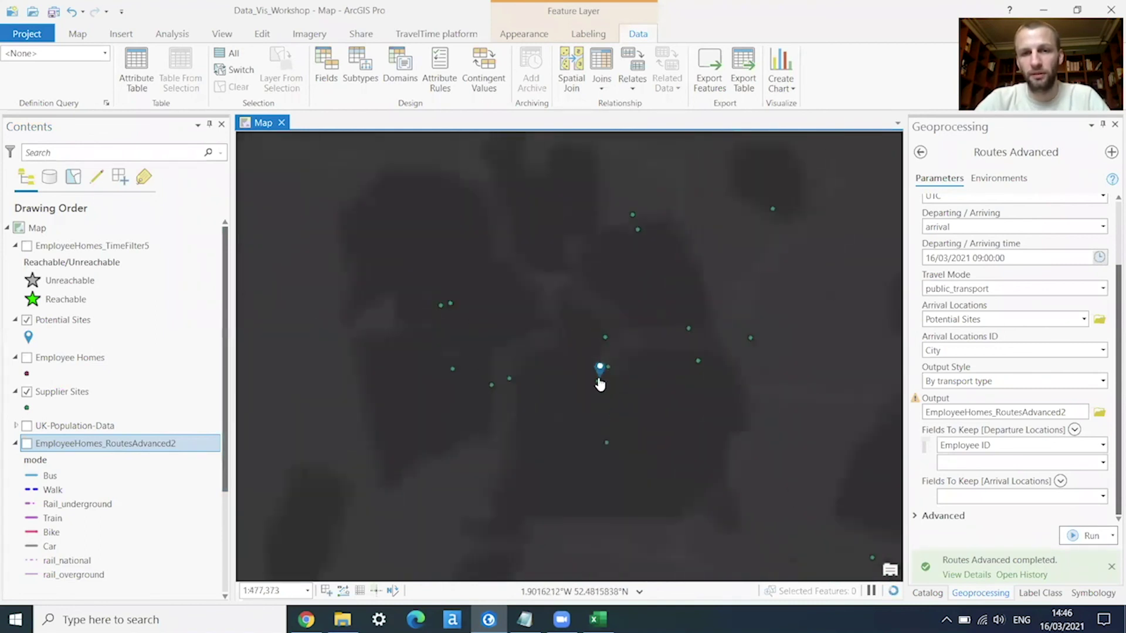
{"action": "scroll", "coordinate": [599, 384], "scroll_direction": "up", "scroll_amount": 3}
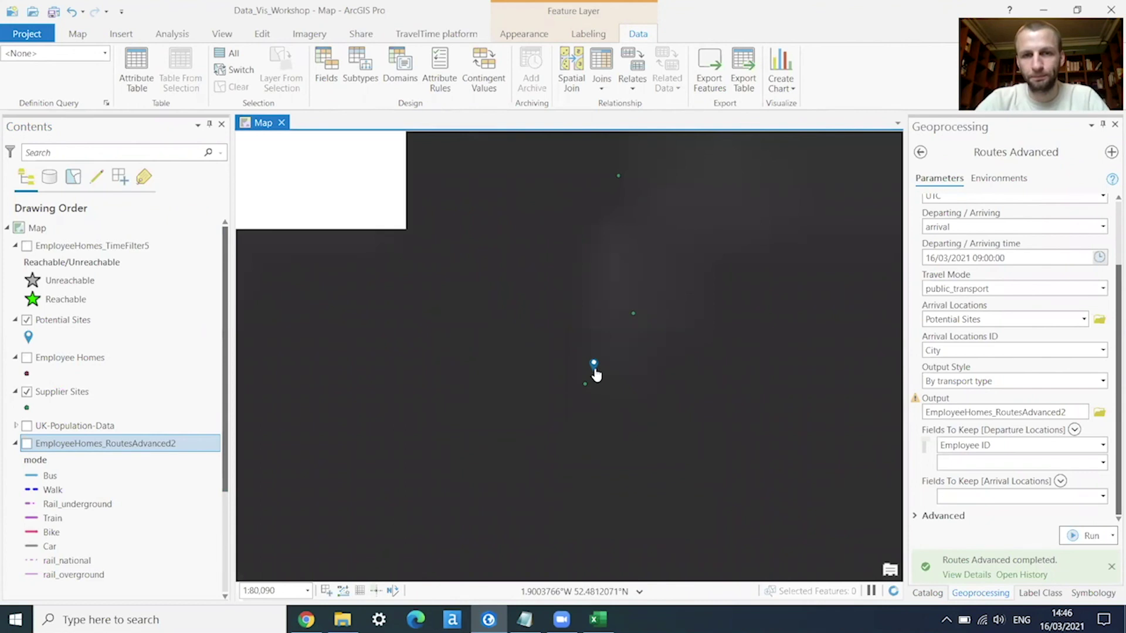
{"action": "scroll", "coordinate": [595, 373], "scroll_direction": "up", "scroll_amount": 2}
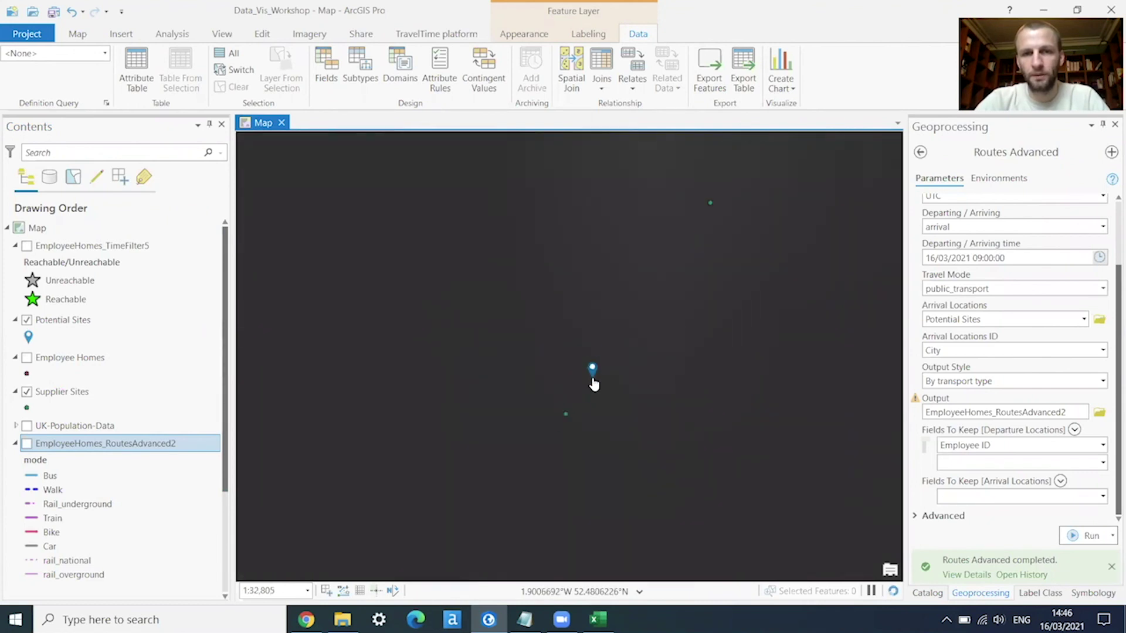
{"action": "scroll", "coordinate": [589, 359], "scroll_direction": "up", "scroll_amount": 2}
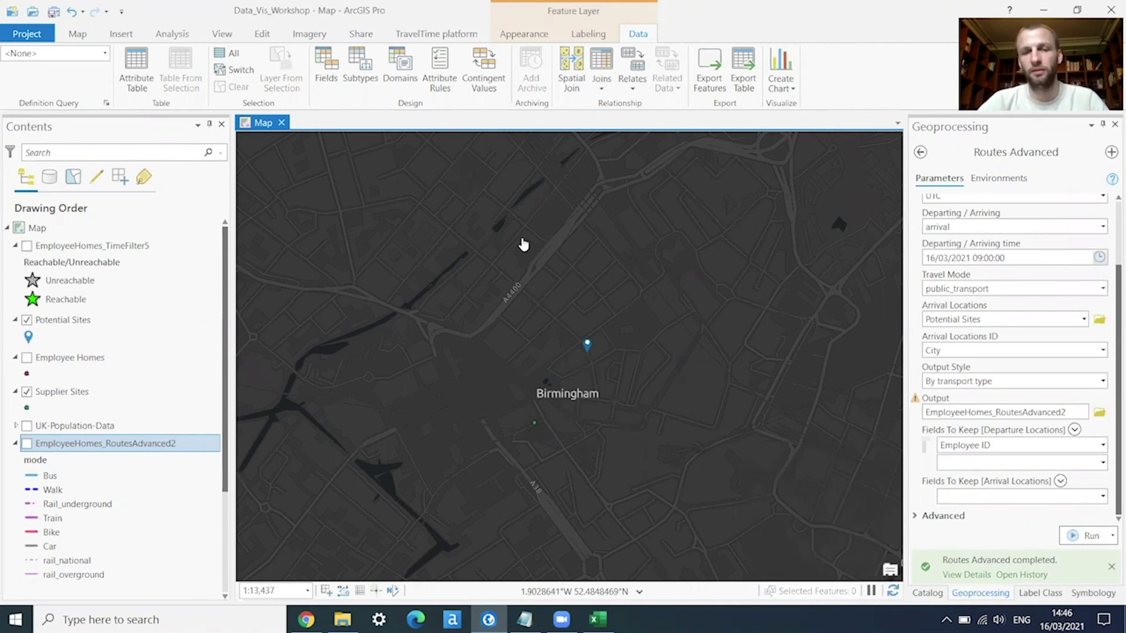
{"action": "left_click", "coordinate": [442, 34]}
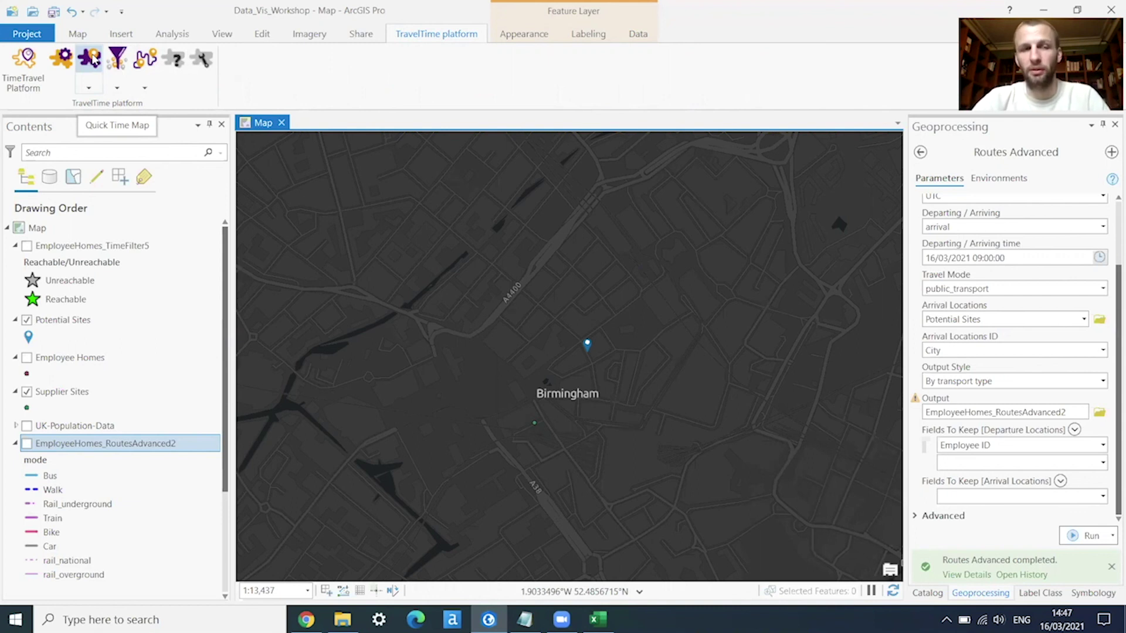
{"action": "left_click", "coordinate": [88, 88]}
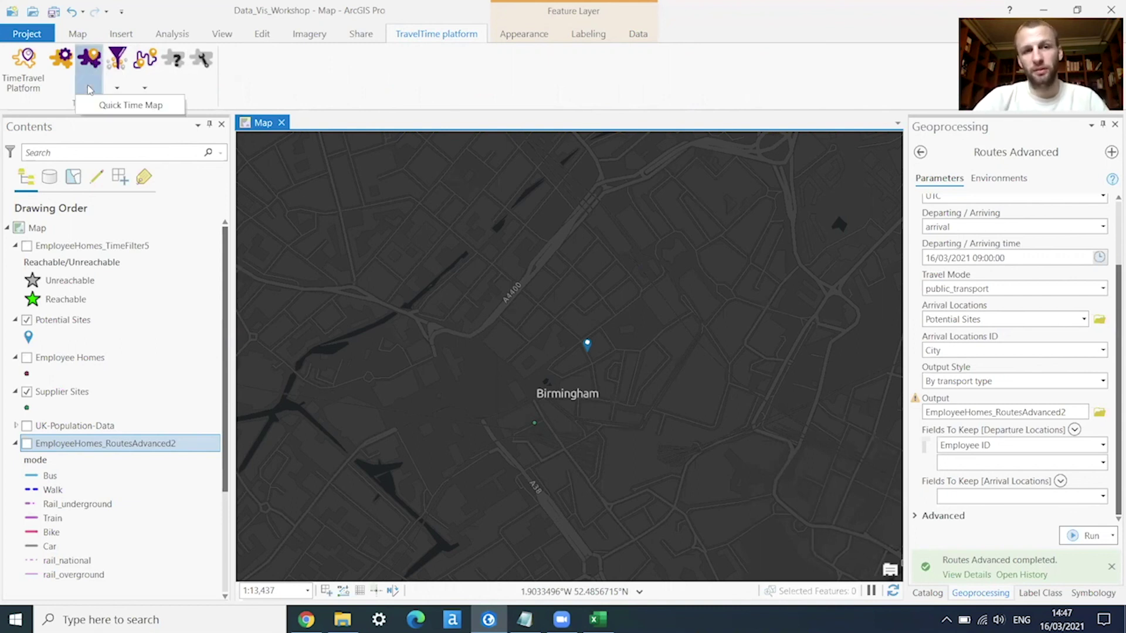
{"action": "left_click", "coordinate": [119, 106]}
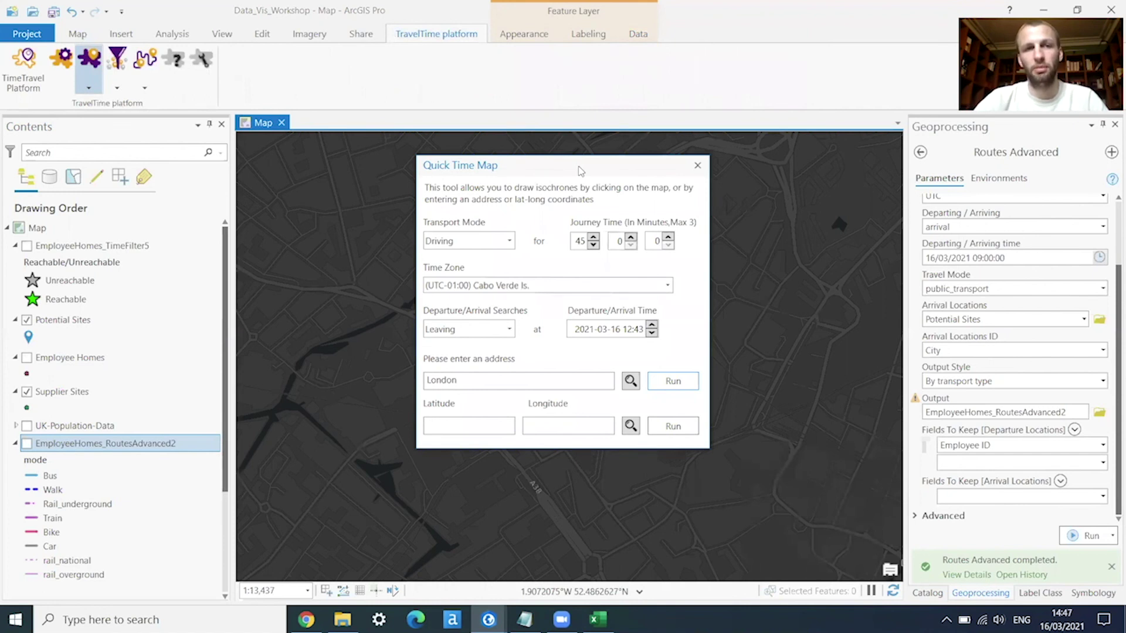
{"action": "left_click_drag", "start_coordinate": [579, 170], "coordinate": [384, 157]}
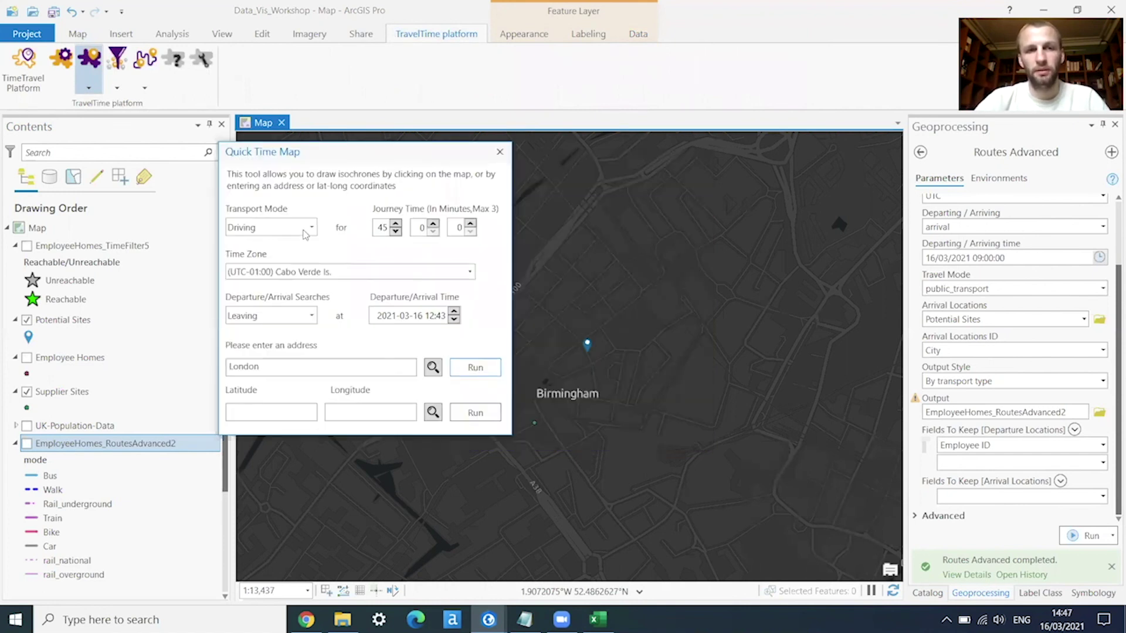
{"action": "left_click", "coordinate": [312, 316]}
{"action": "left_click", "coordinate": [249, 347]}
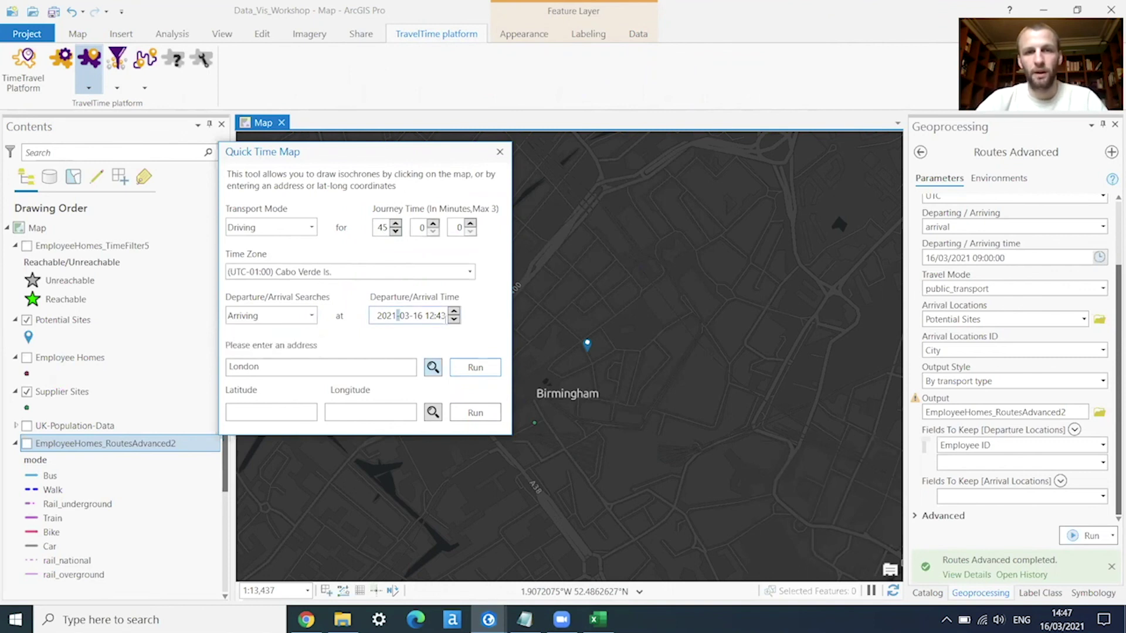
{"action": "type", "text": "00"}
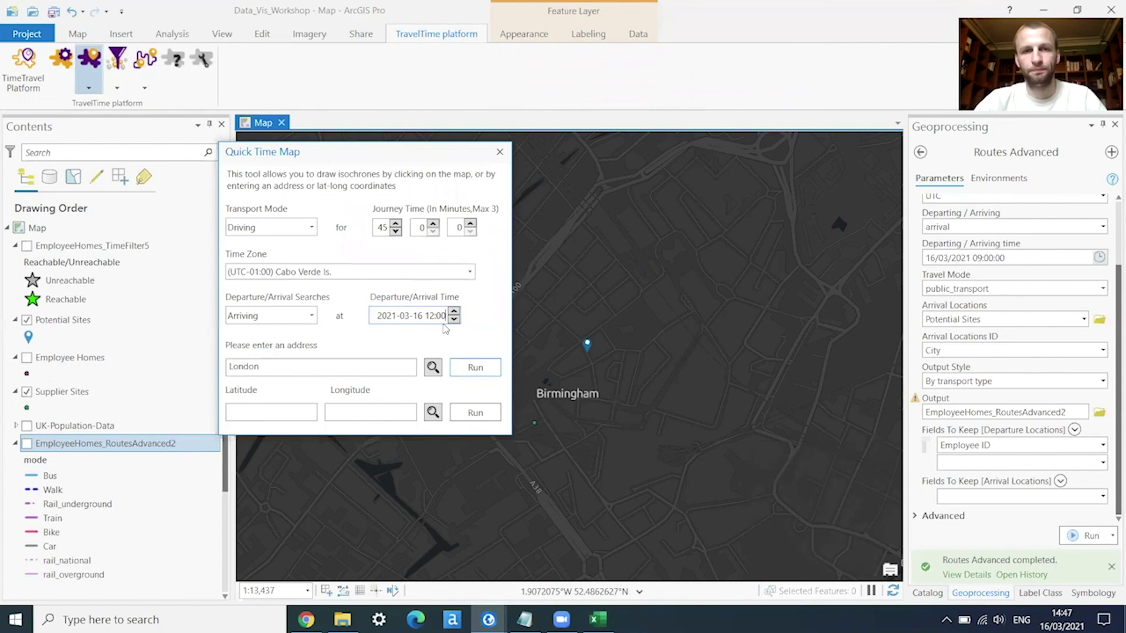
{"action": "left_click", "coordinate": [587, 350]}
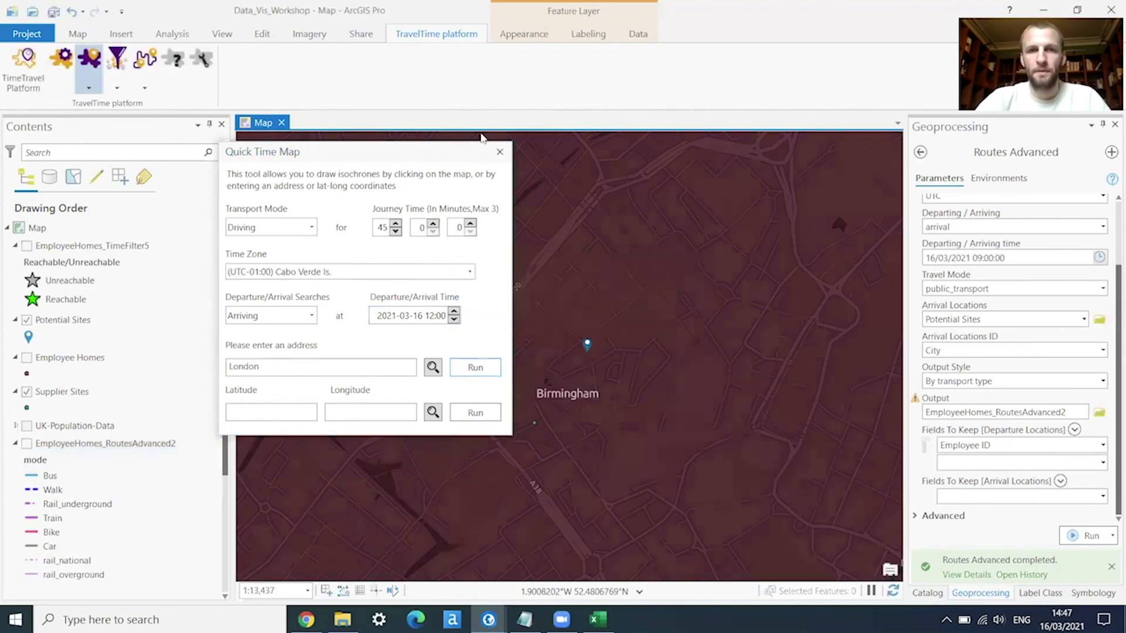
{"action": "left_click", "coordinate": [499, 152]}
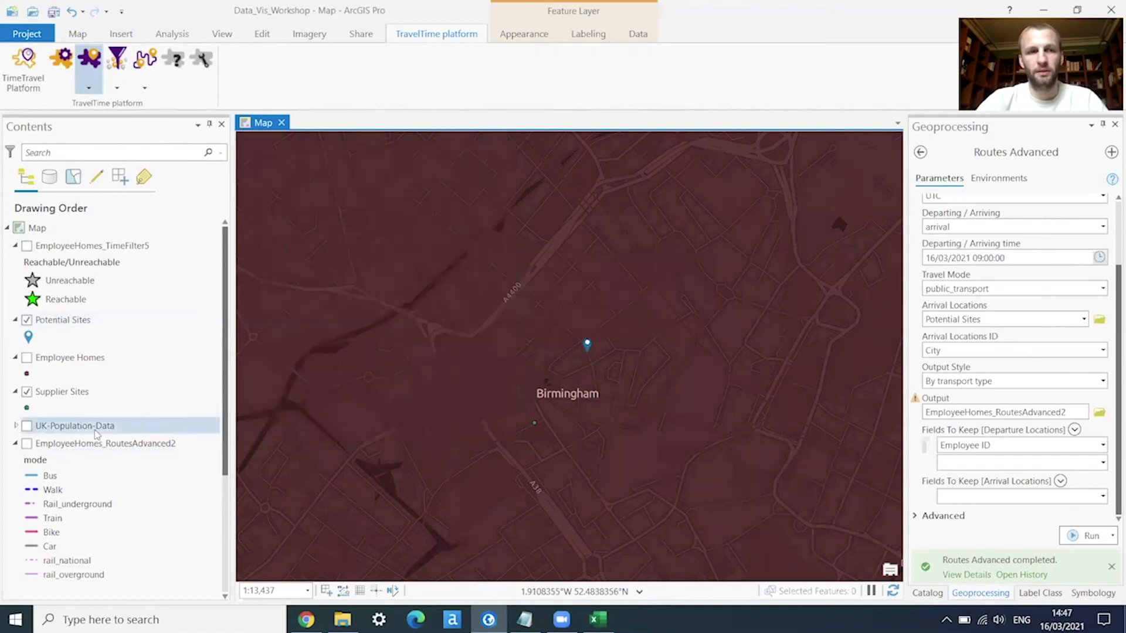
Collapse the EmployeeHomes_RoutesAdvanced2 legend and zoom the map to the new 45-minute arrival layer
{"action": "left_click", "coordinate": [16, 444]}
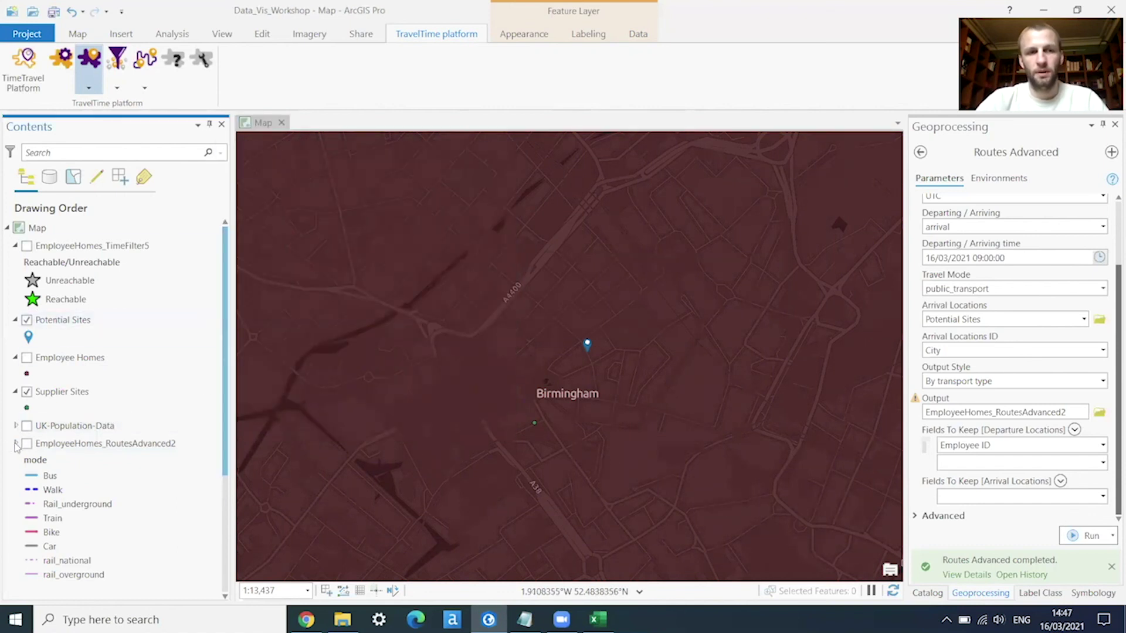
{"action": "left_click", "coordinate": [16, 444]}
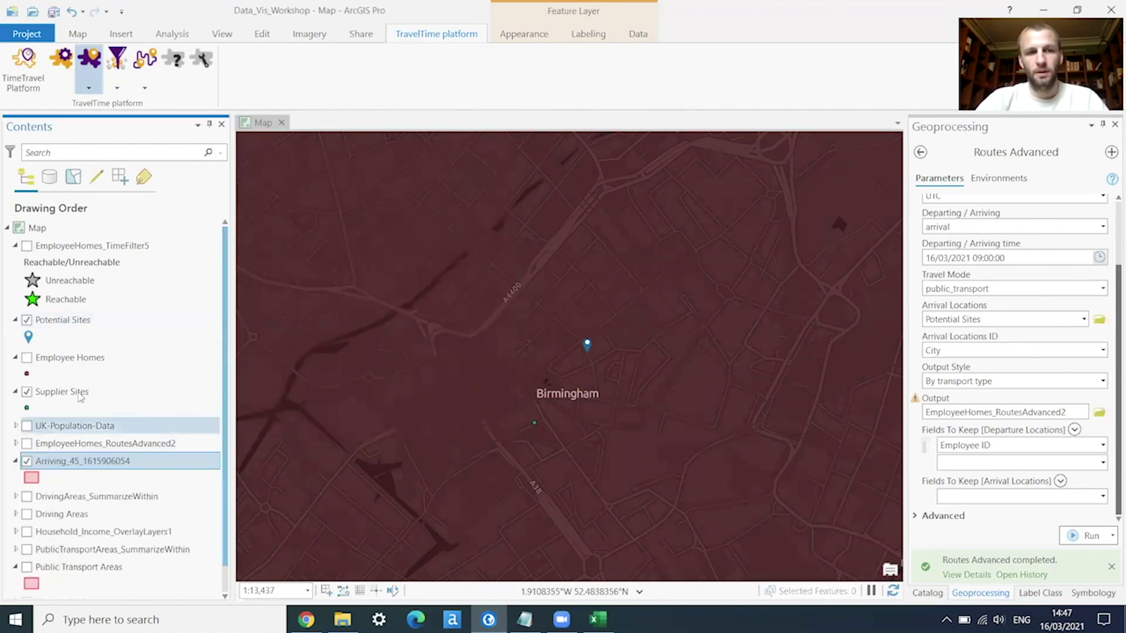
{"action": "right_click", "coordinate": [51, 464]}
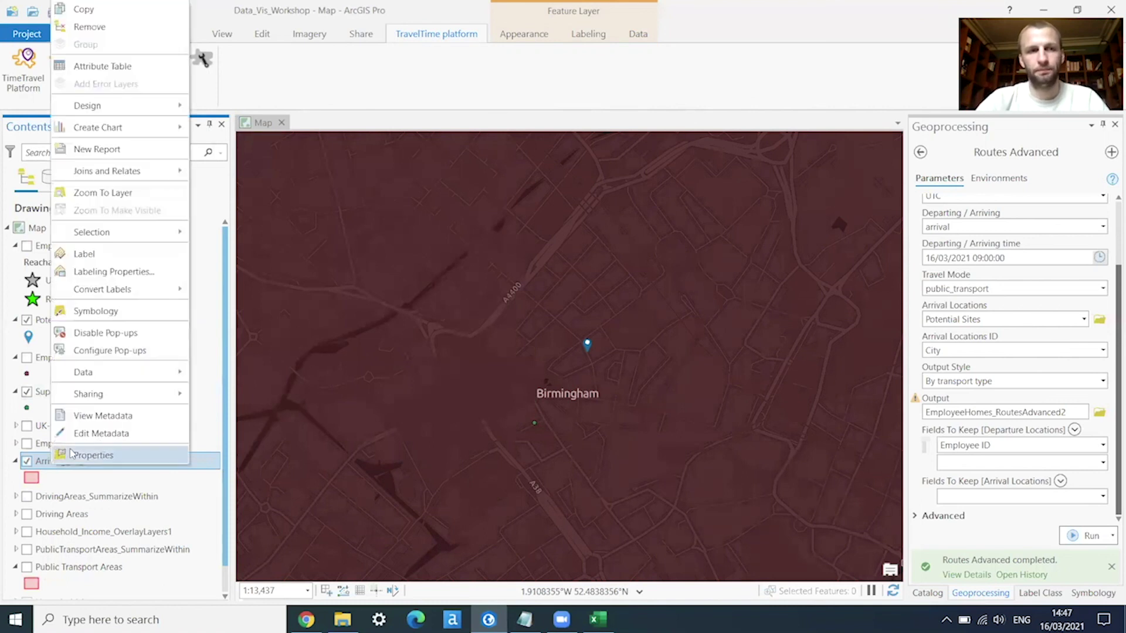
{"action": "left_click", "coordinate": [115, 193]}
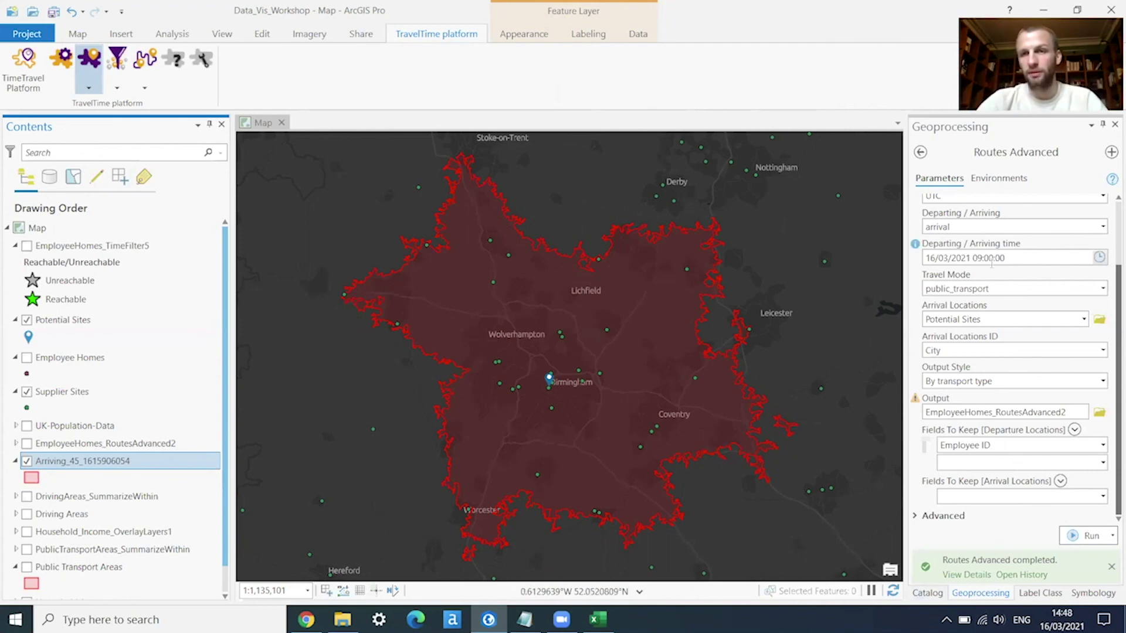
Search the geoprocessing tools for "overlay" and open the Overlay Layers tool
{"action": "left_click", "coordinate": [921, 154]}
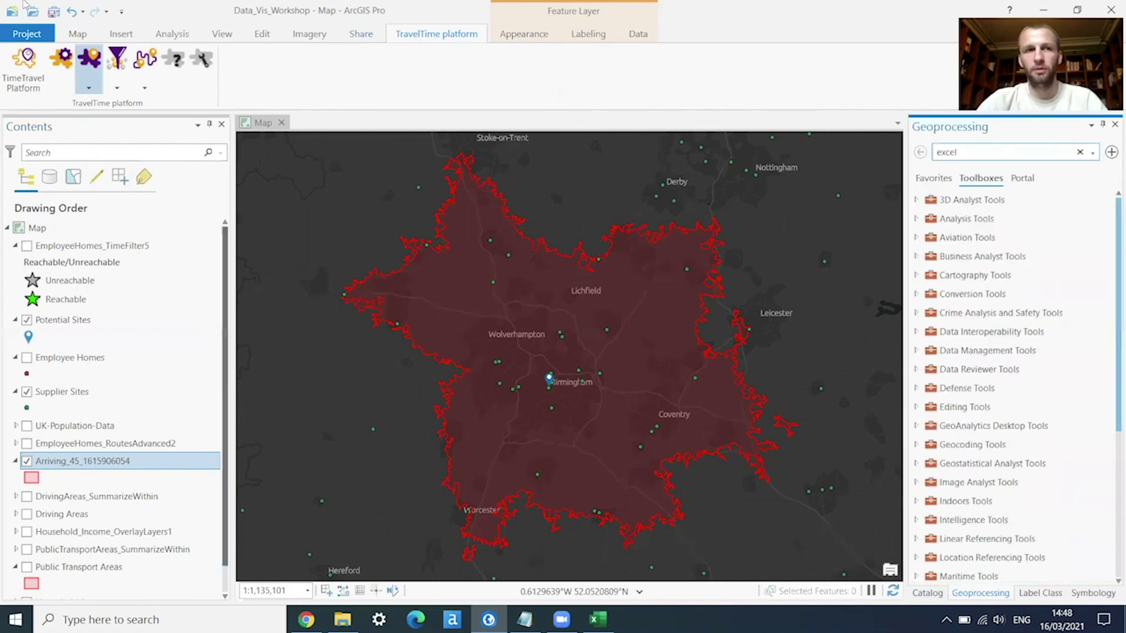
{"action": "left_click", "coordinate": [80, 39]}
{"action": "left_click", "coordinate": [110, 66]}
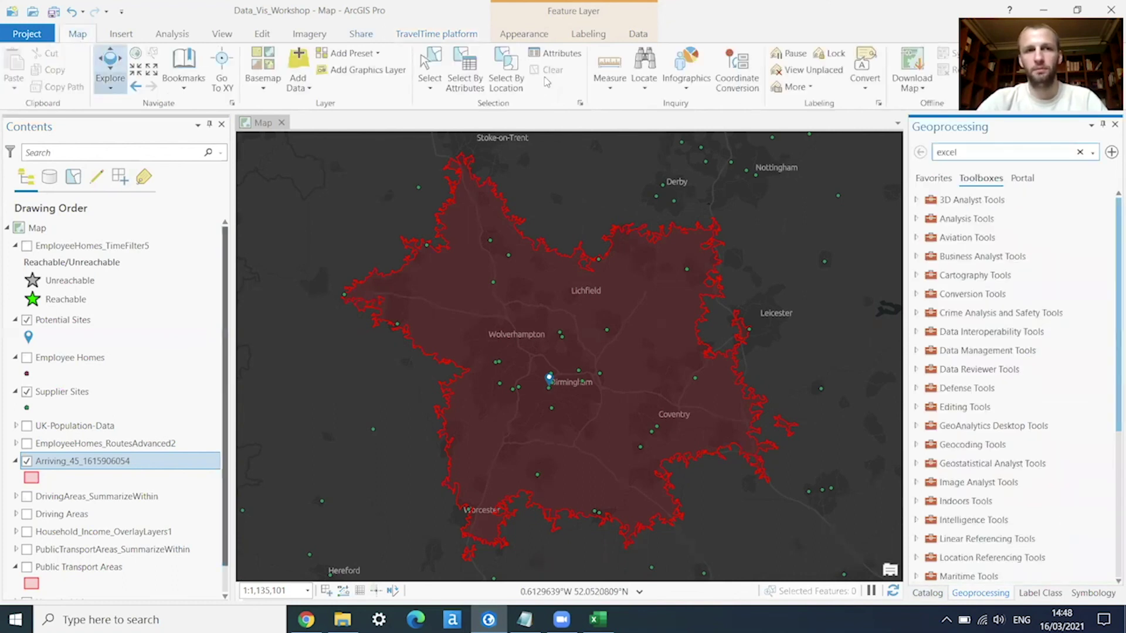
{"action": "double_click", "coordinate": [960, 154]}
{"action": "type", "text": "overlay"}
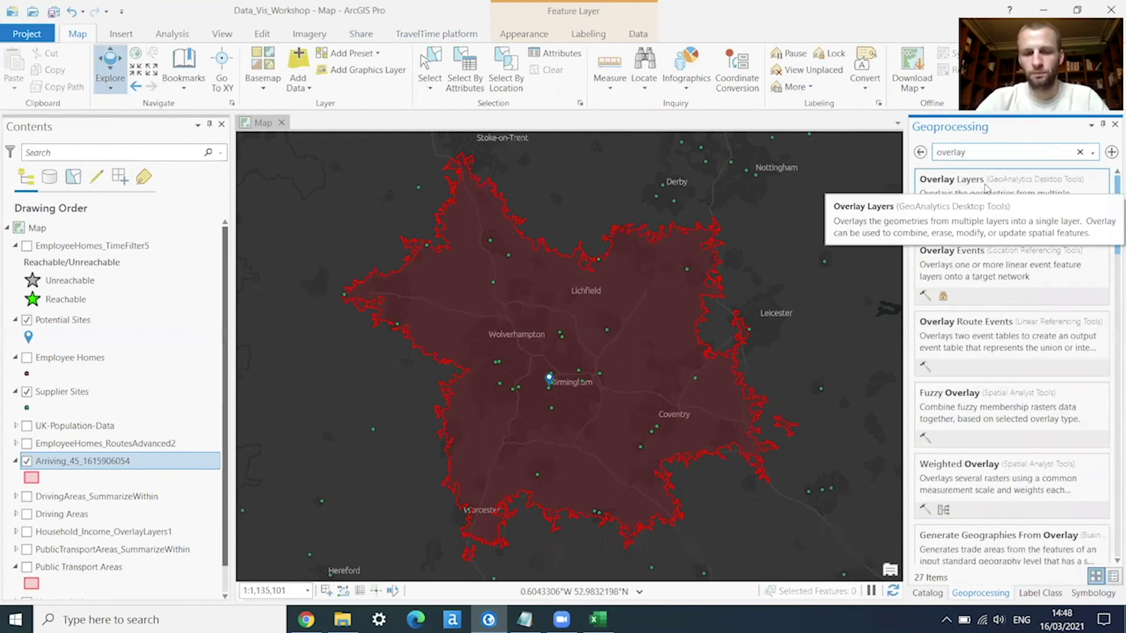
{"action": "left_click", "coordinate": [984, 184]}
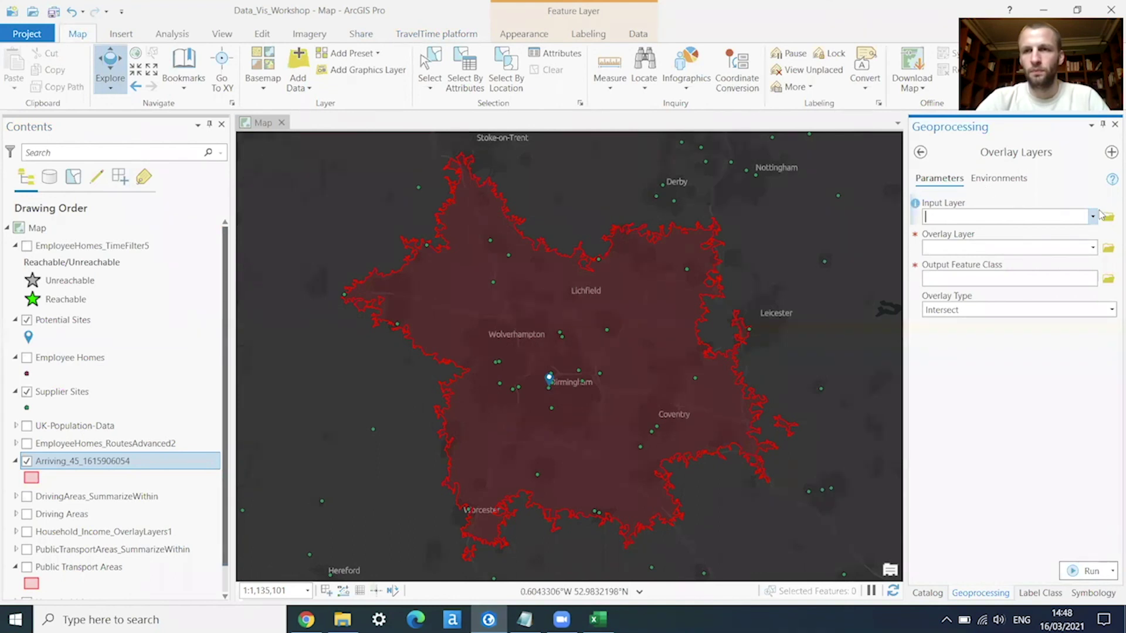
{"action": "left_click", "coordinate": [1094, 217]}
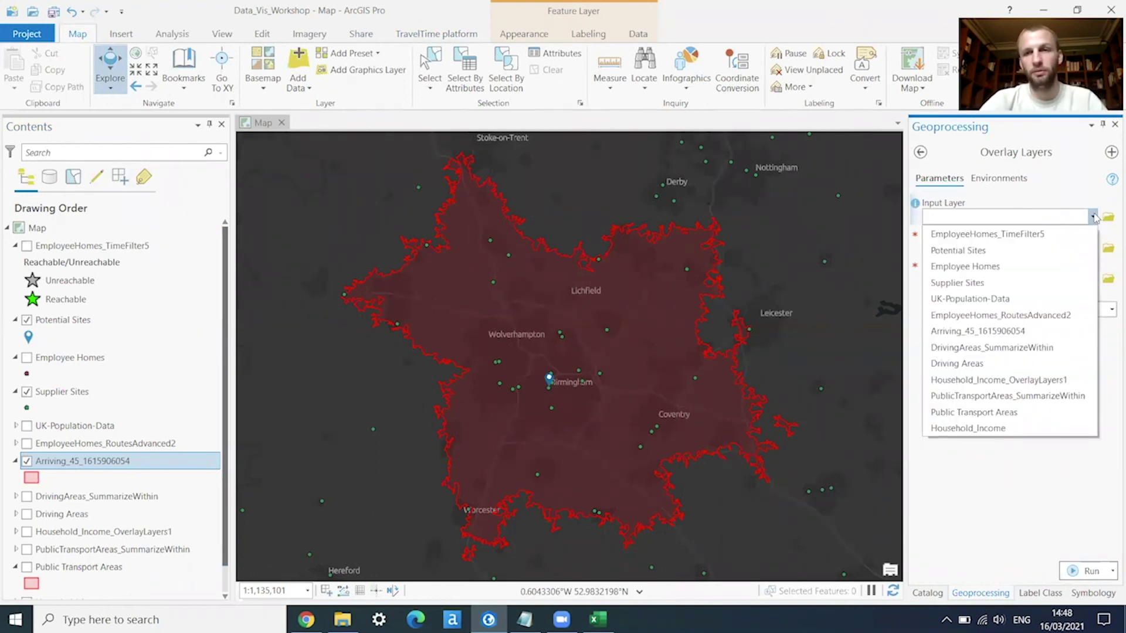
{"action": "left_click", "coordinate": [968, 284]}
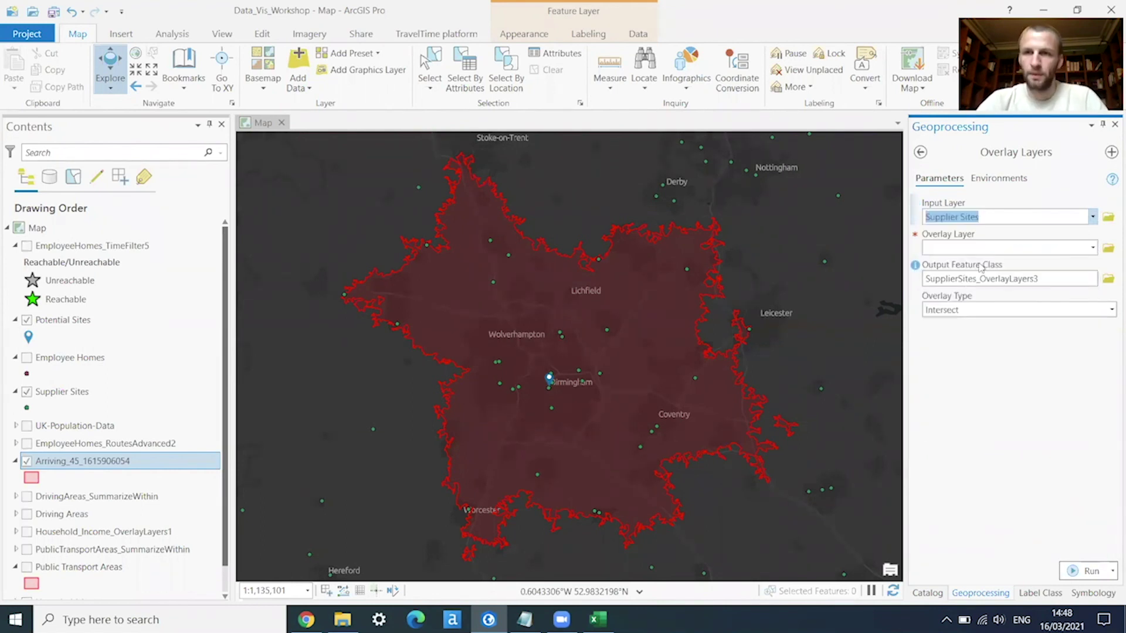
{"action": "left_click", "coordinate": [1092, 247]}
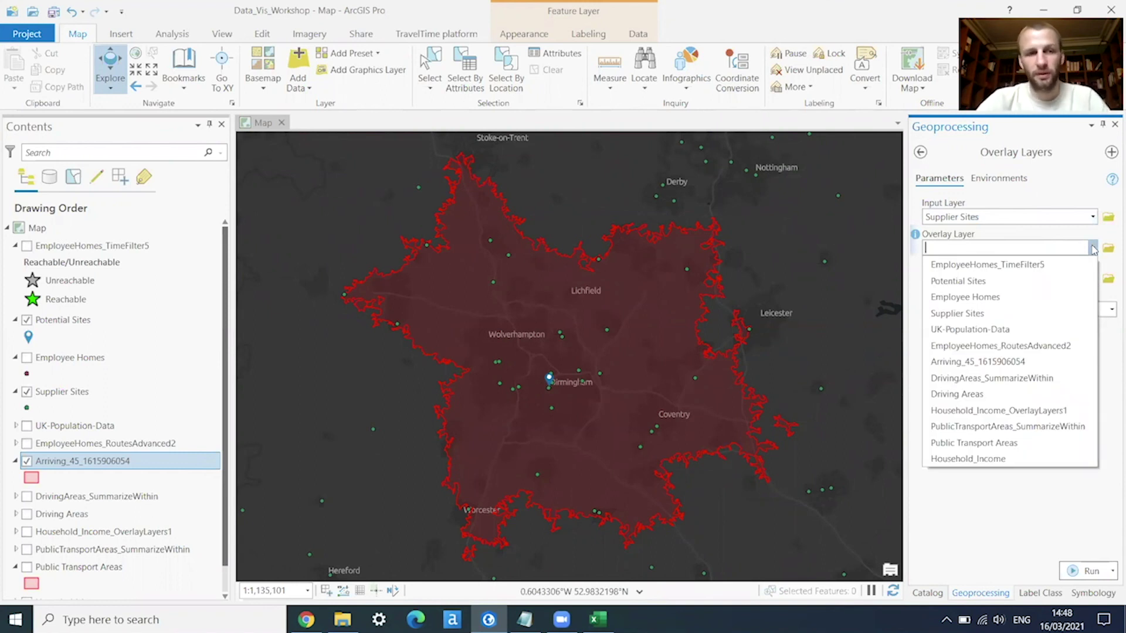
{"action": "left_click", "coordinate": [990, 362]}
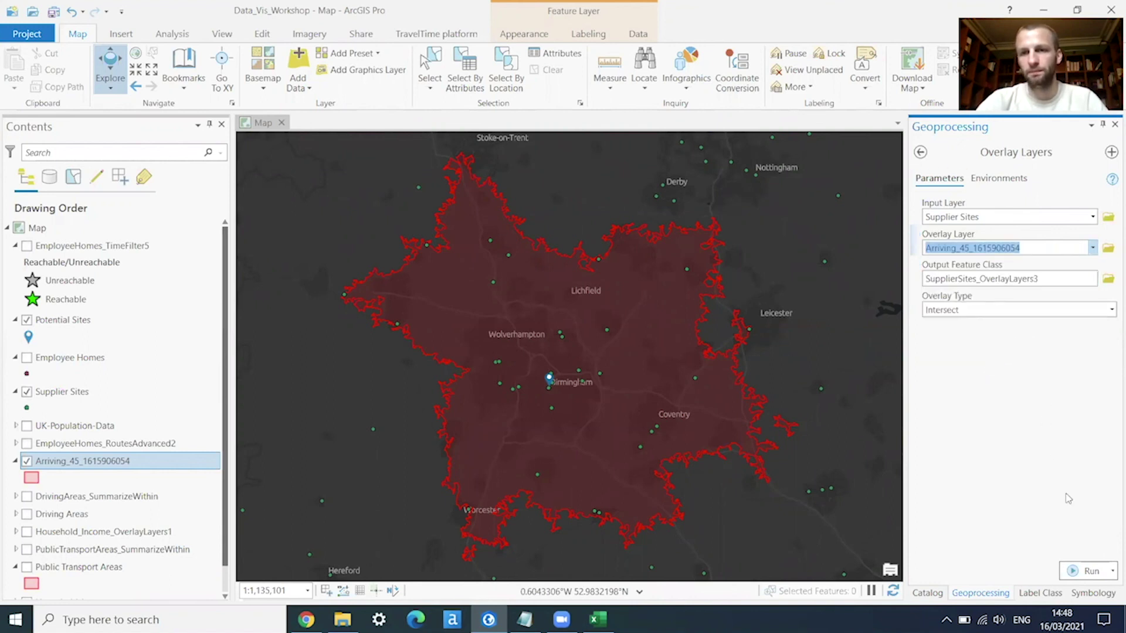
{"action": "left_click", "coordinate": [1079, 572]}
{"action": "mouse_move", "coordinate": [1079, 575]}
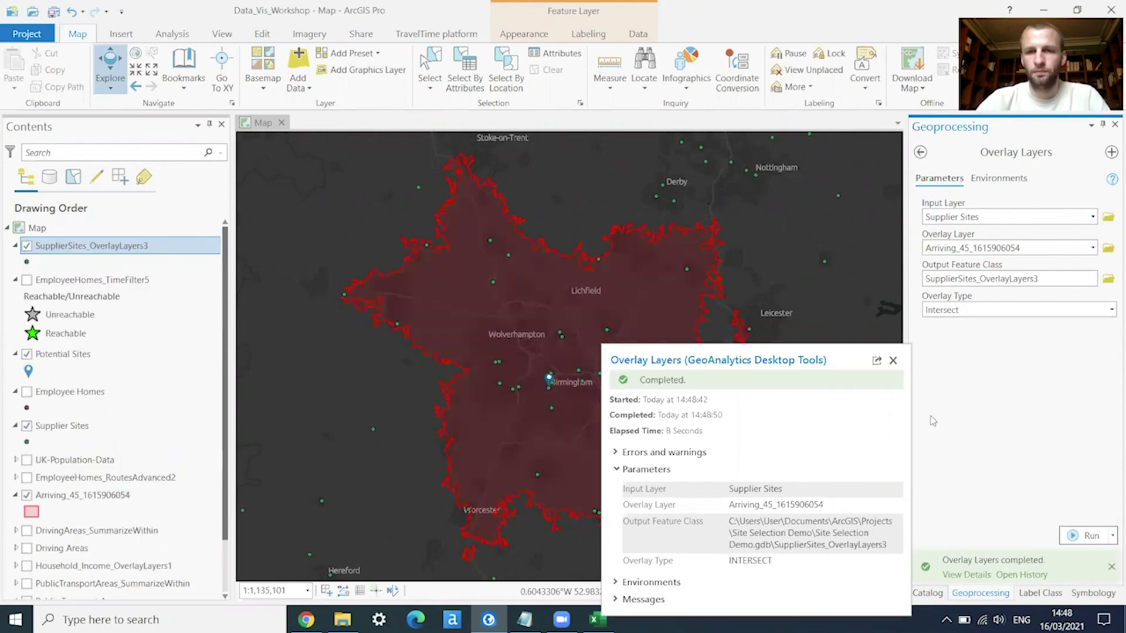
Dismiss the tool's completion details and hide the original Supplier Sites layer
{"action": "left_click", "coordinate": [893, 359]}
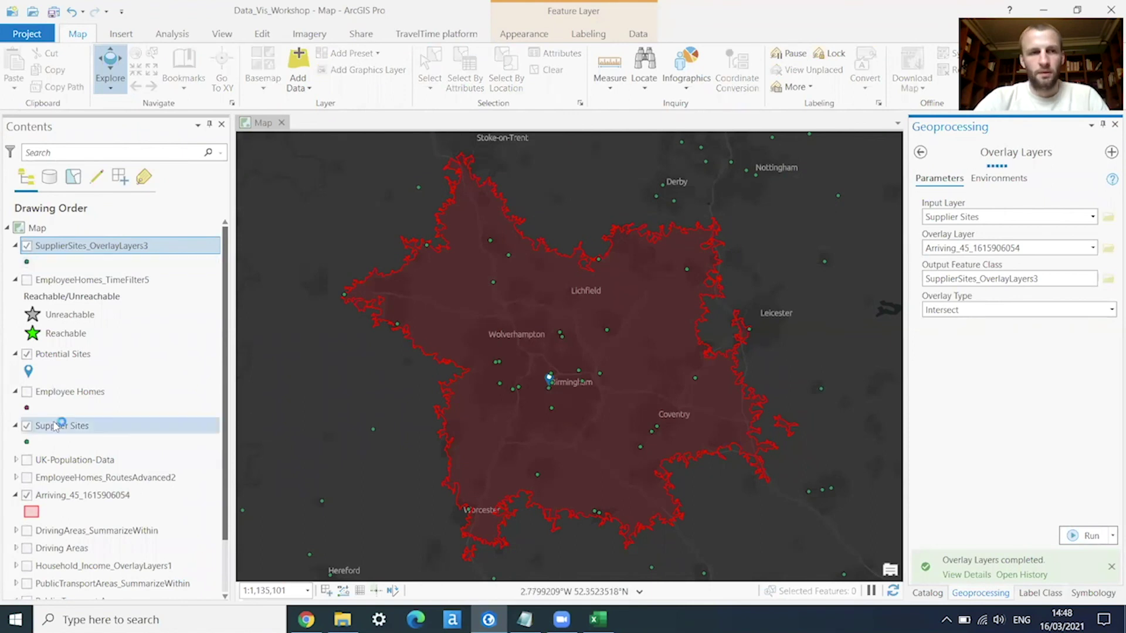
{"action": "left_click", "coordinate": [28, 427]}
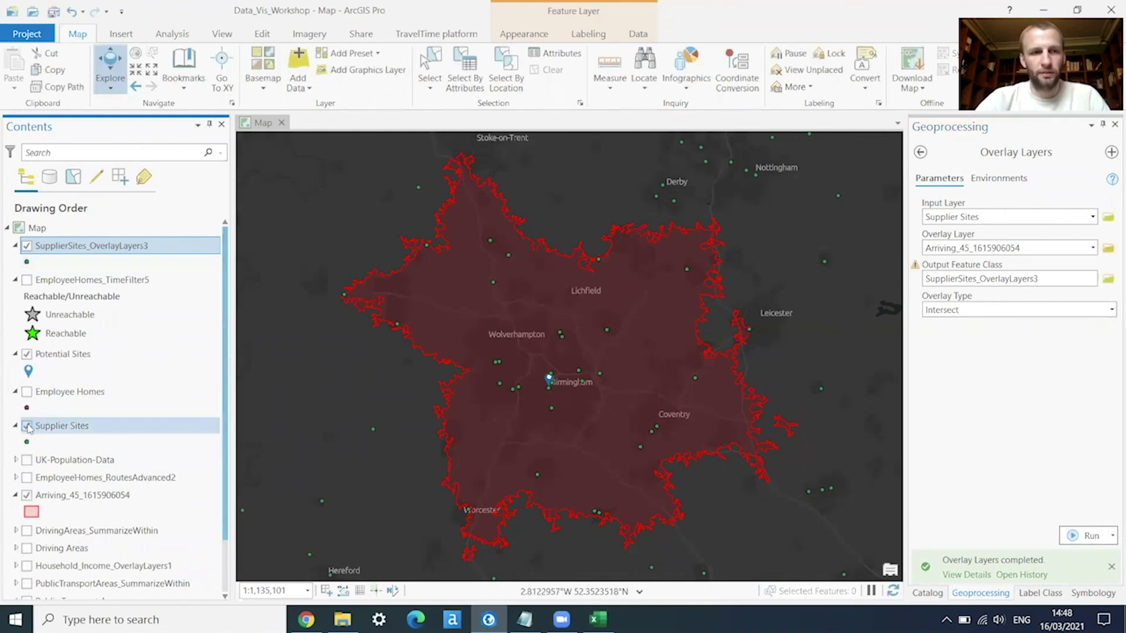
{"action": "left_click", "coordinate": [27, 426]}
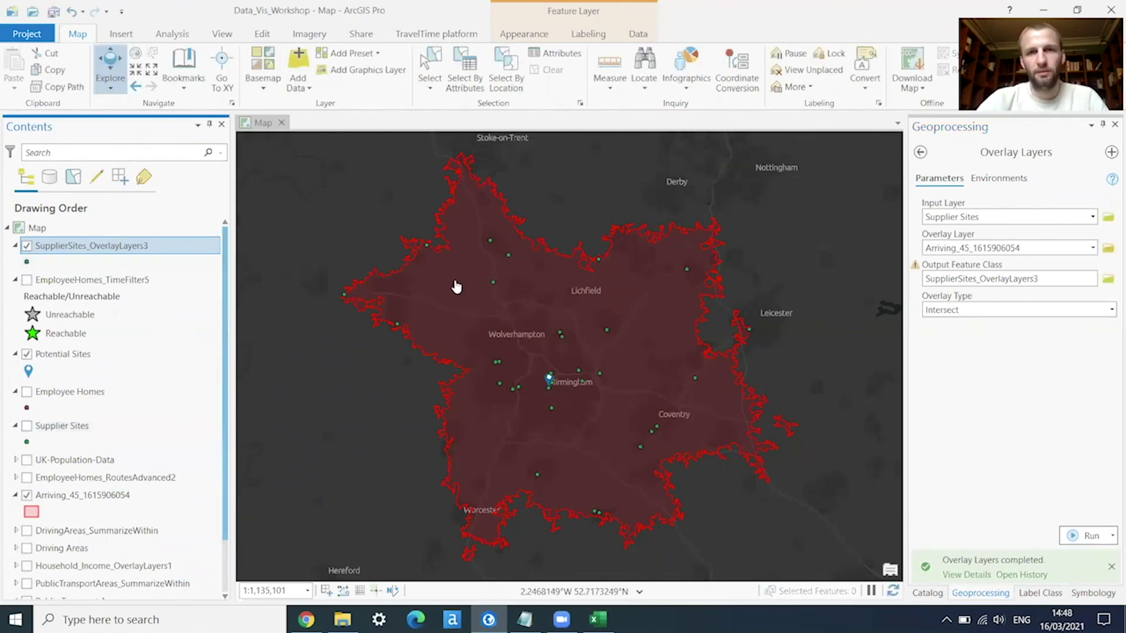